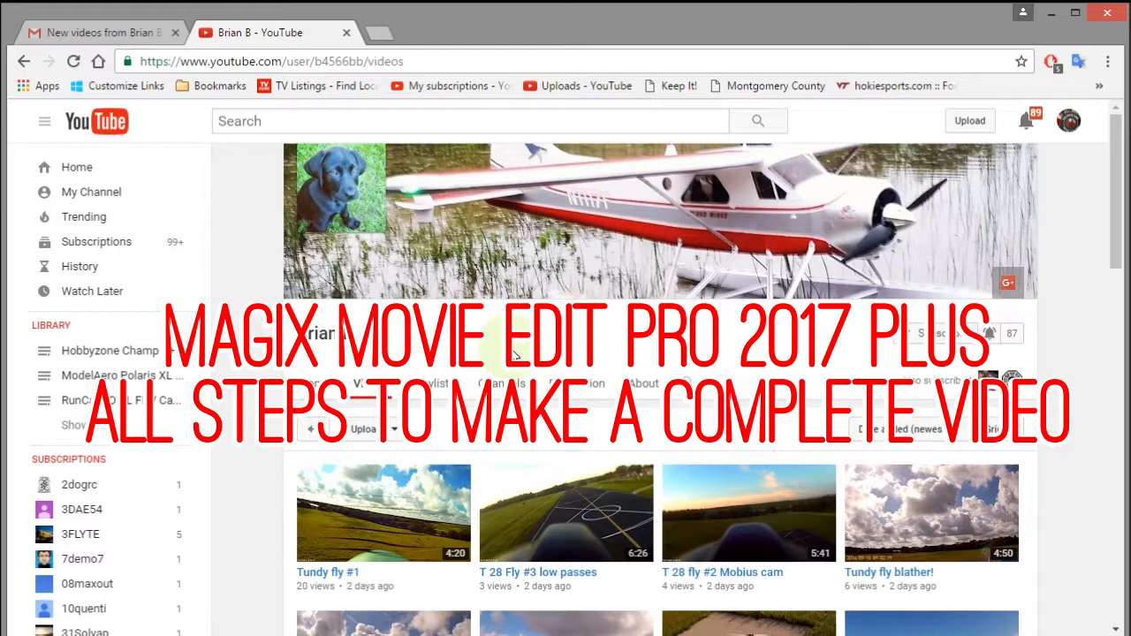
Scroll through the YouTube channel's Videos page of uploaded flying clips
left_click_drag(1118, 216, 1113, 303)
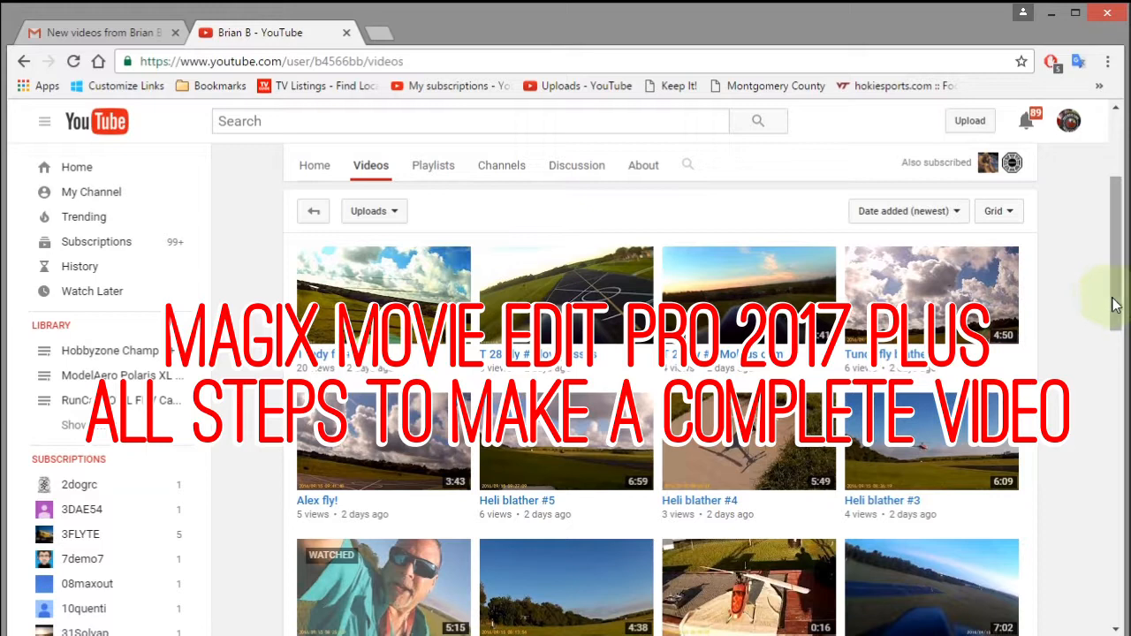
scroll(1110, 304, "up", 1)
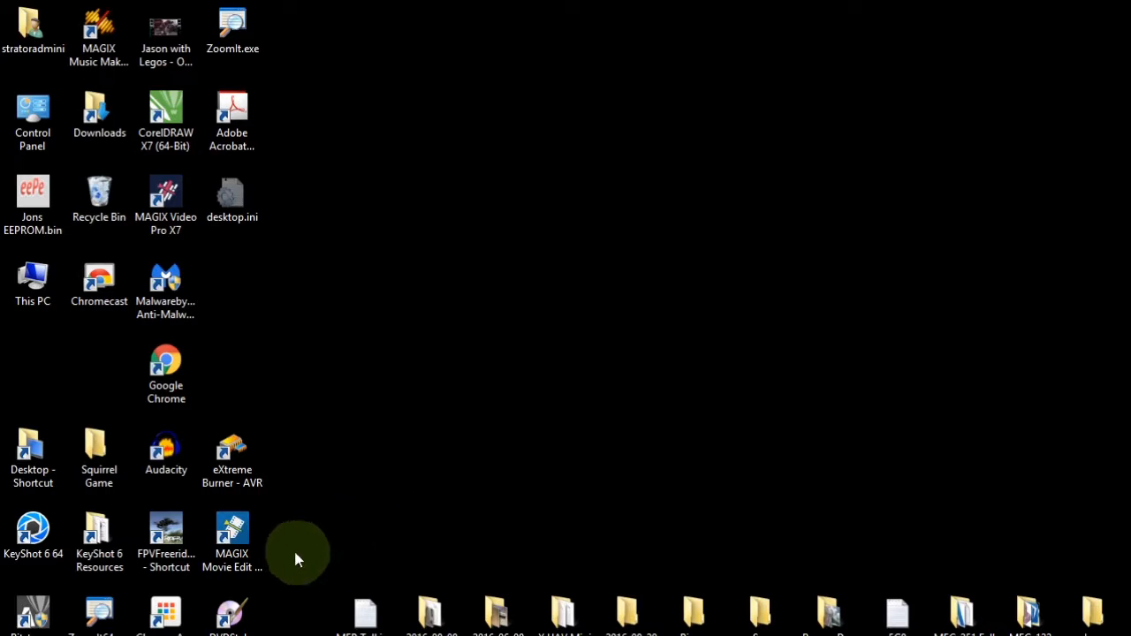
Launch Movie Edit Pro and confirm version 16.0.1.23 in Help > About
double_click(234, 534)
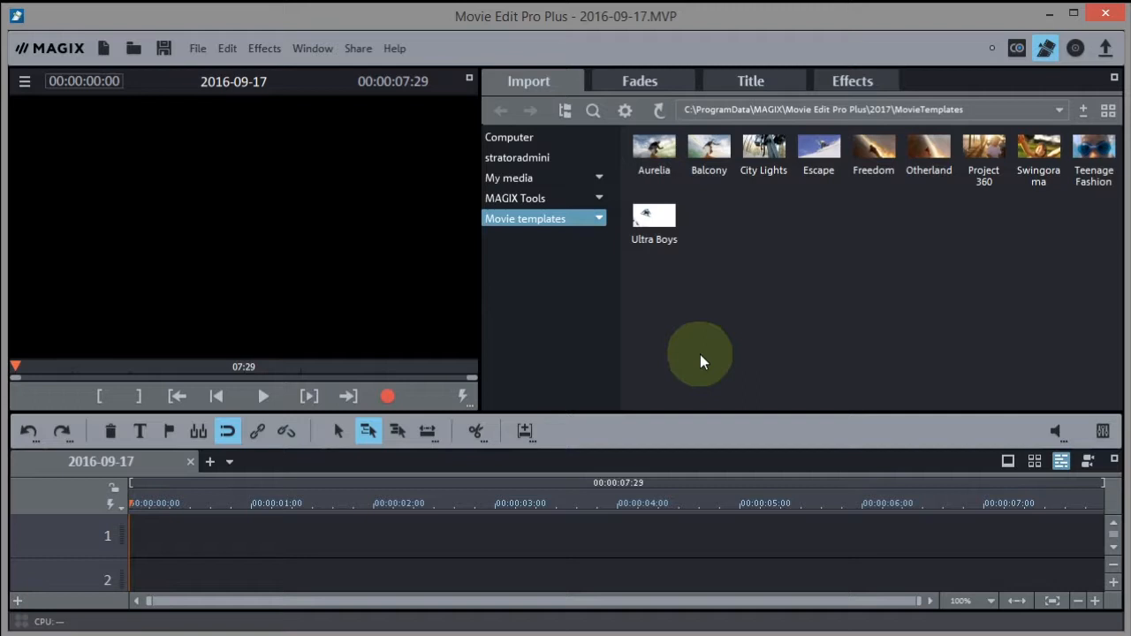
left_click(393, 49)
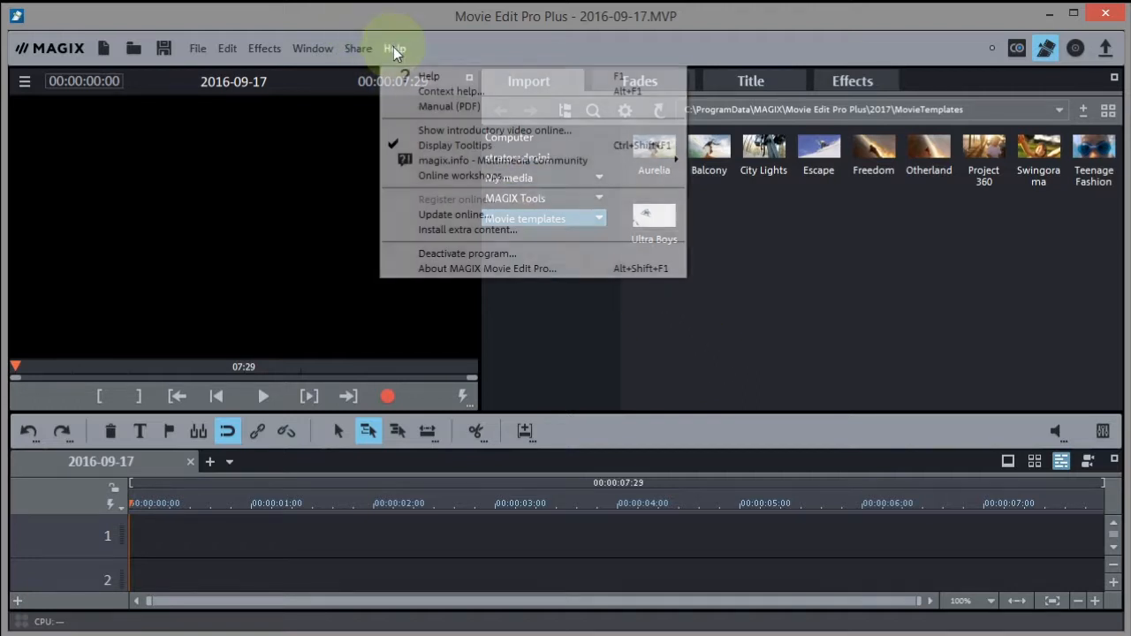
left_click(484, 267)
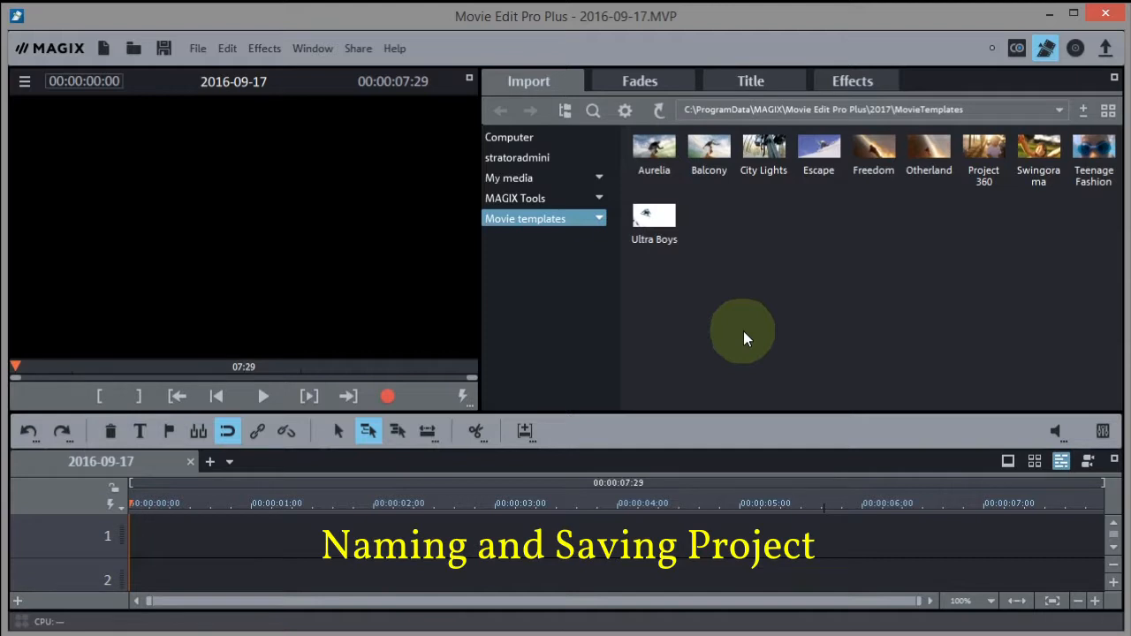
Save the project, appending 'Special Viewer Tut' after the date in the file name
left_click(190, 46)
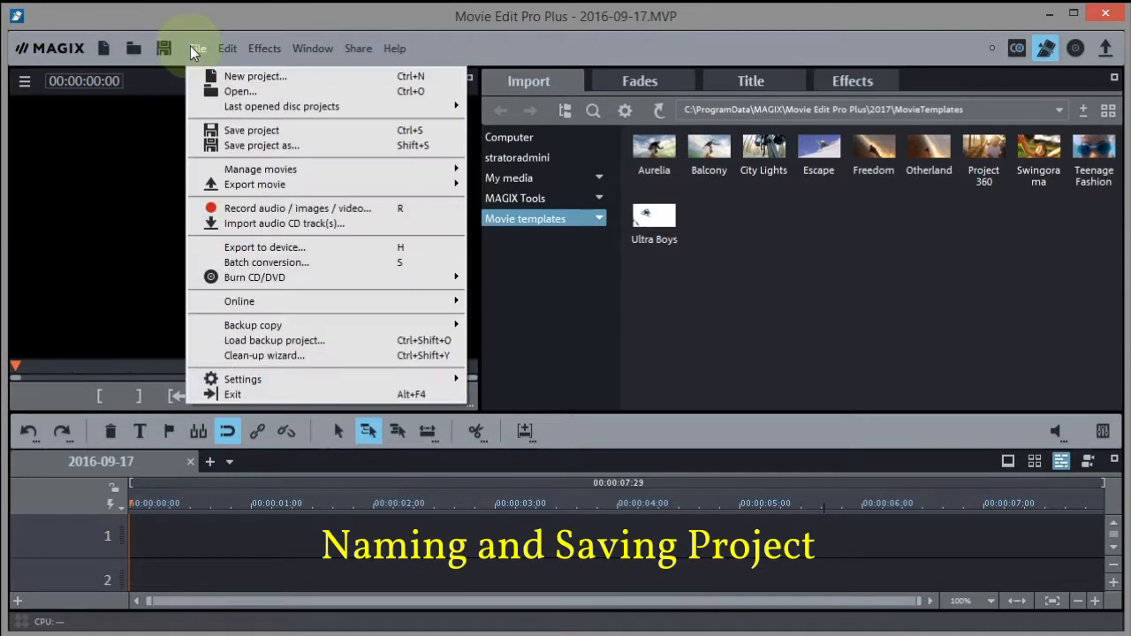
left_click(263, 133)
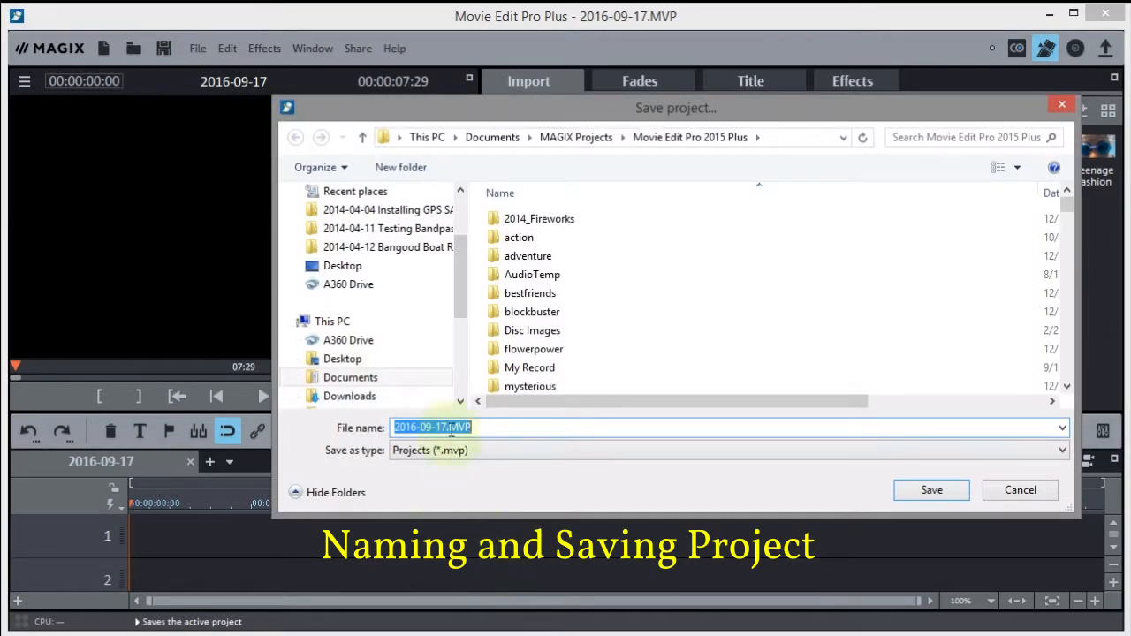
left_click(447, 427)
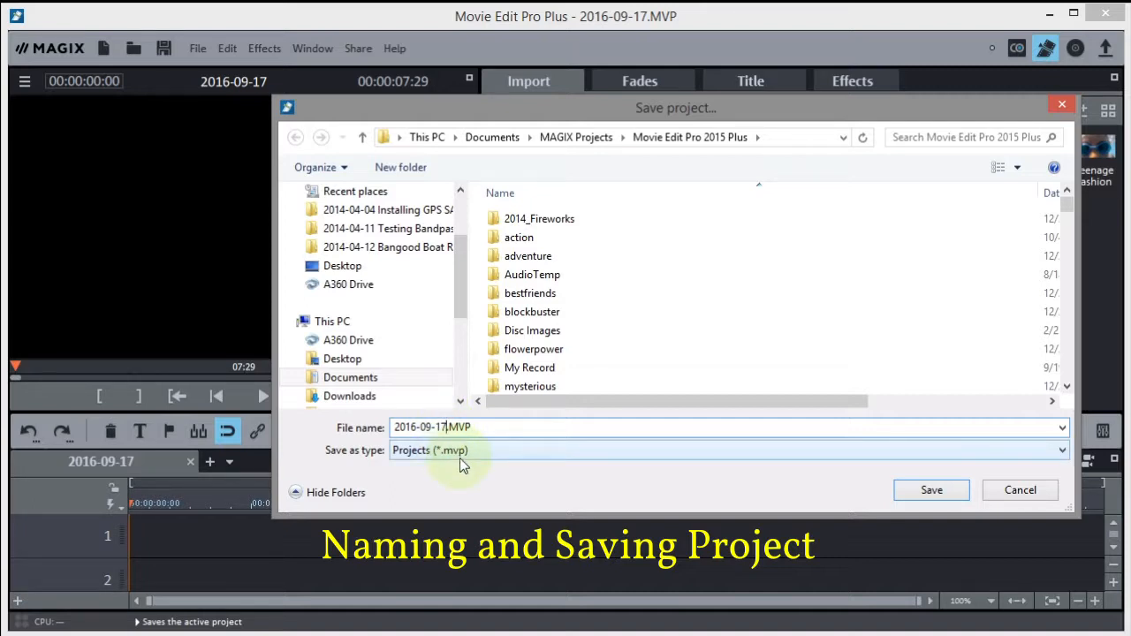
type("Special Viewer Tut")
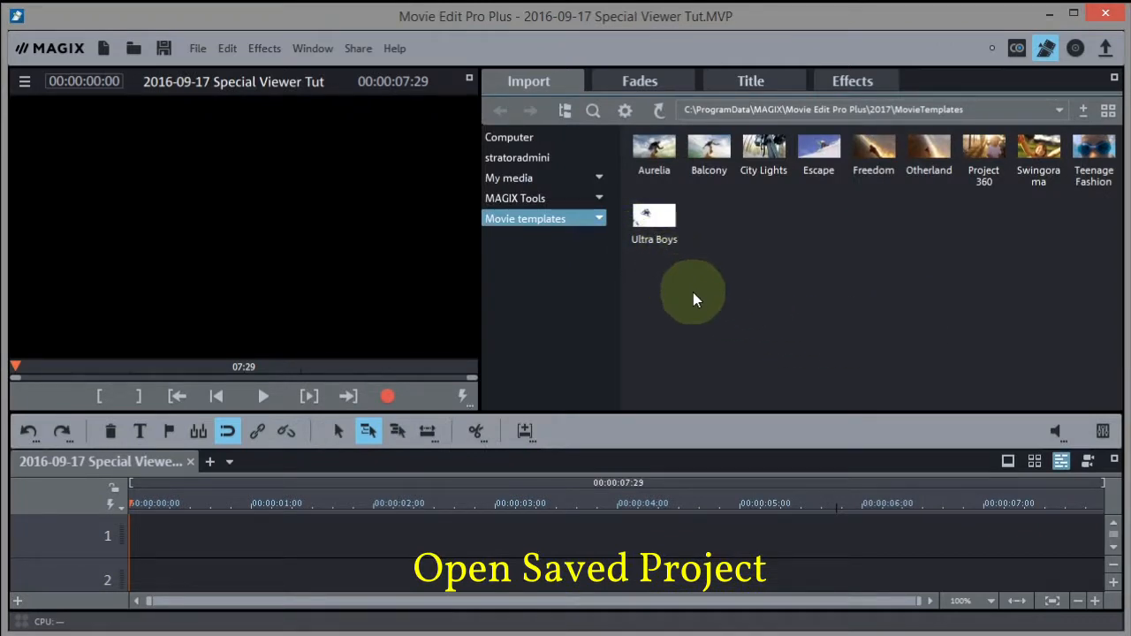
Close Movie Edit Pro and relaunch it from the desktop icon
left_click(1106, 13)
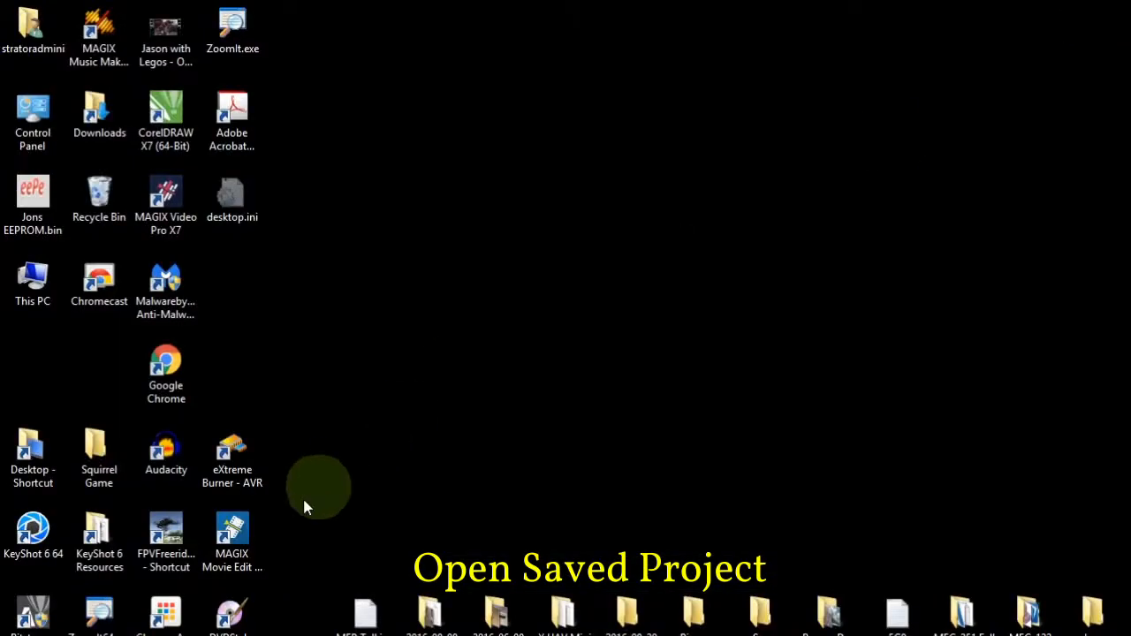
left_click(231, 535)
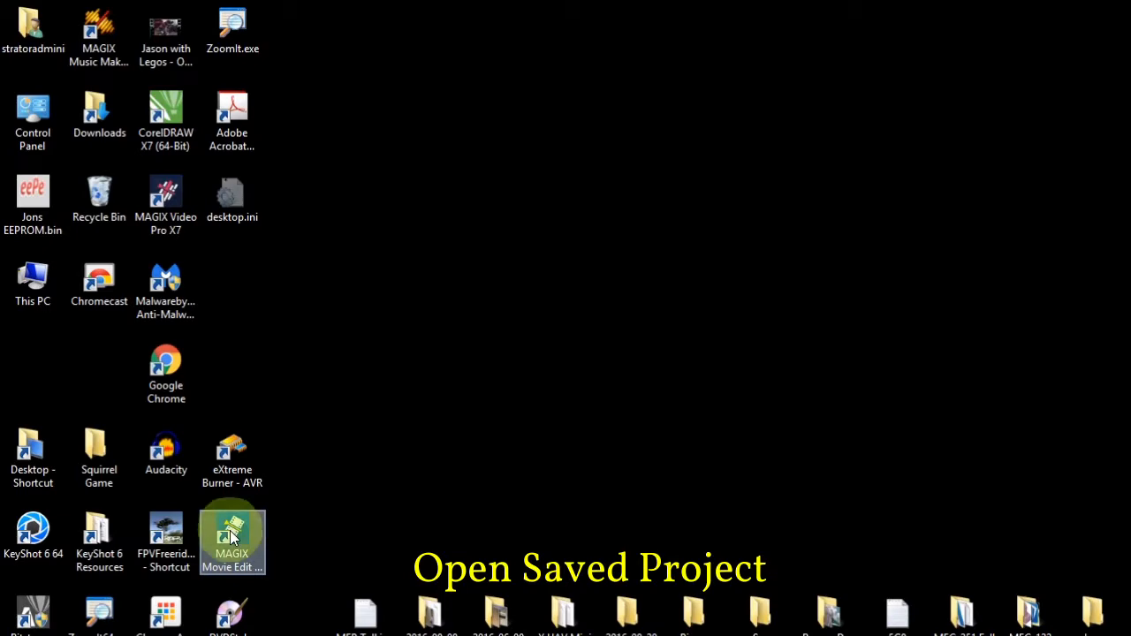
left_click(232, 535)
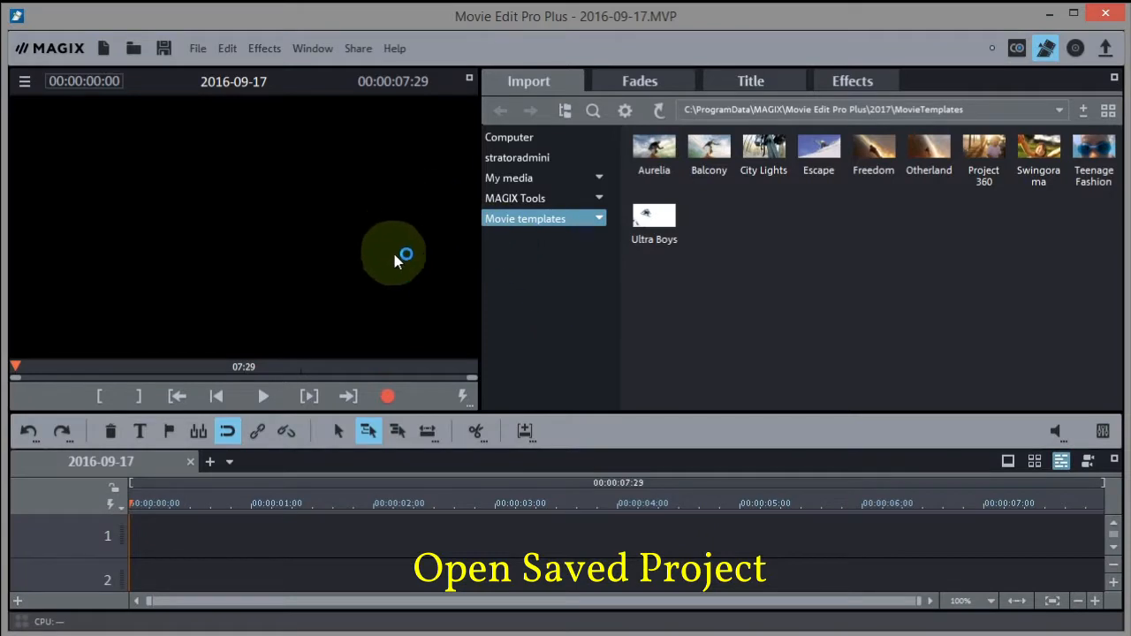
Reopen 2016-09-17 Special Viewer Tut.MVP from the recently opened projects list
left_click(199, 49)
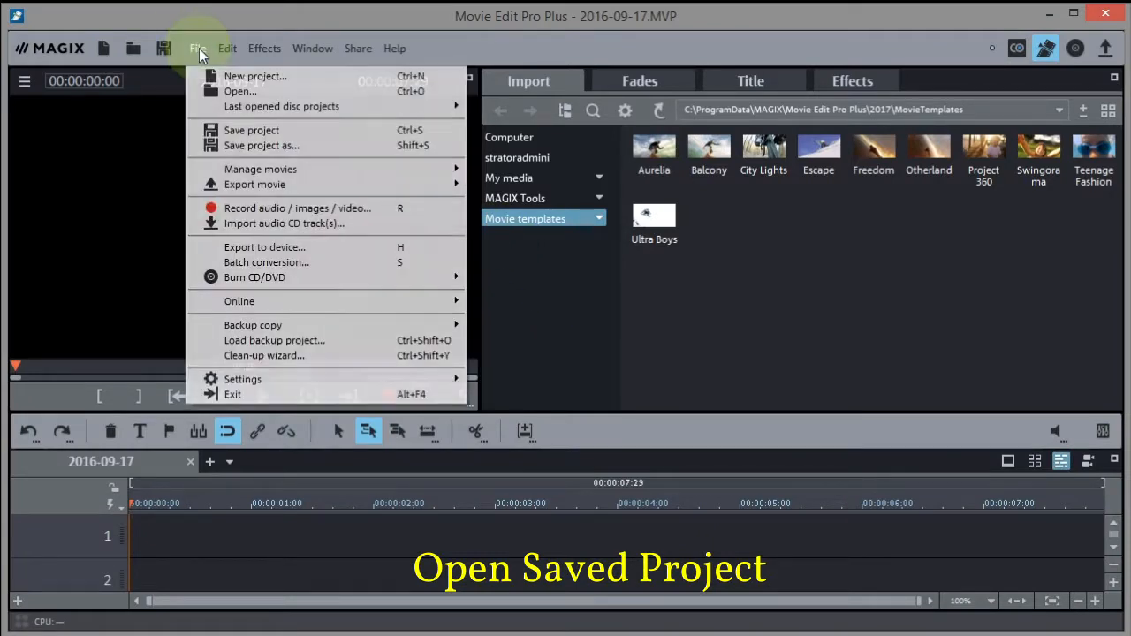
mouse_move(253, 113)
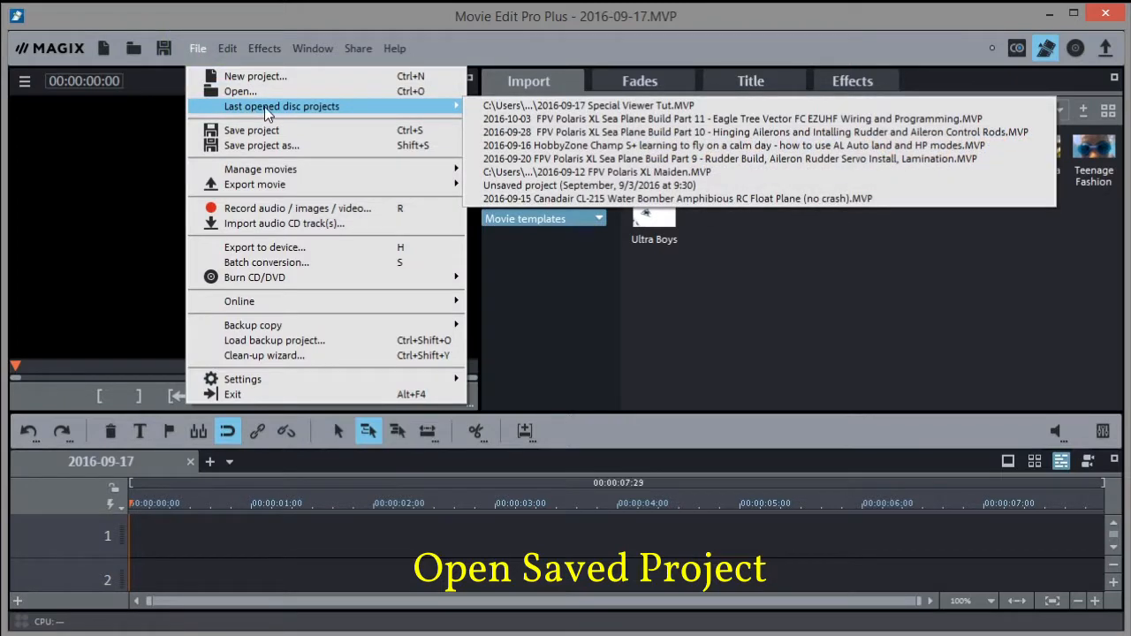
left_click(594, 106)
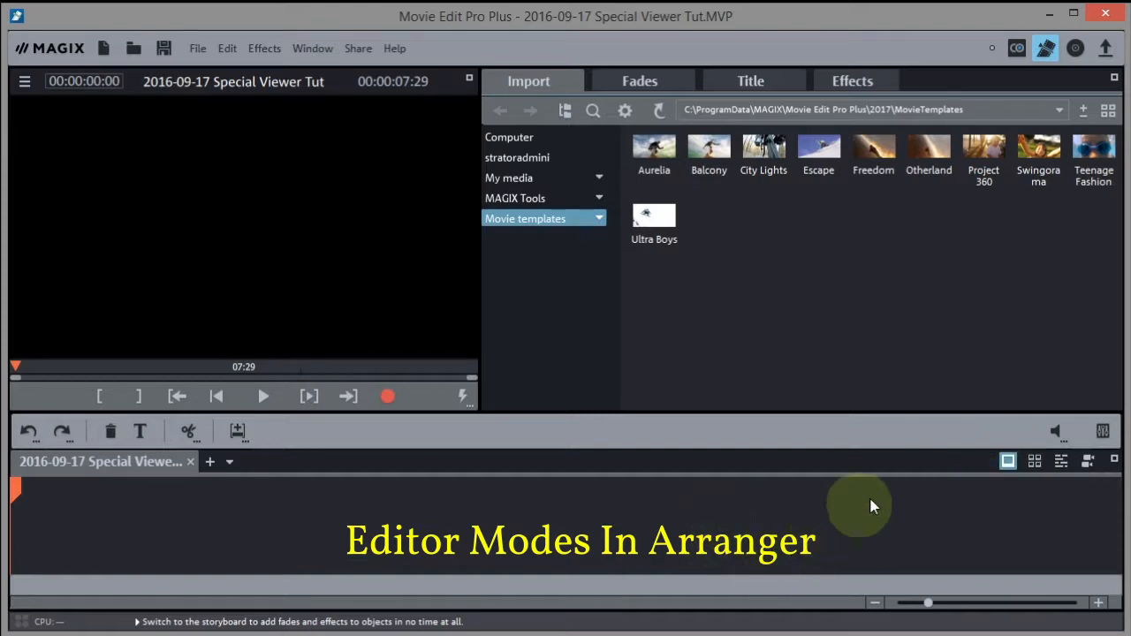
Switch the arranger back to Timeline mode
left_click(1061, 460)
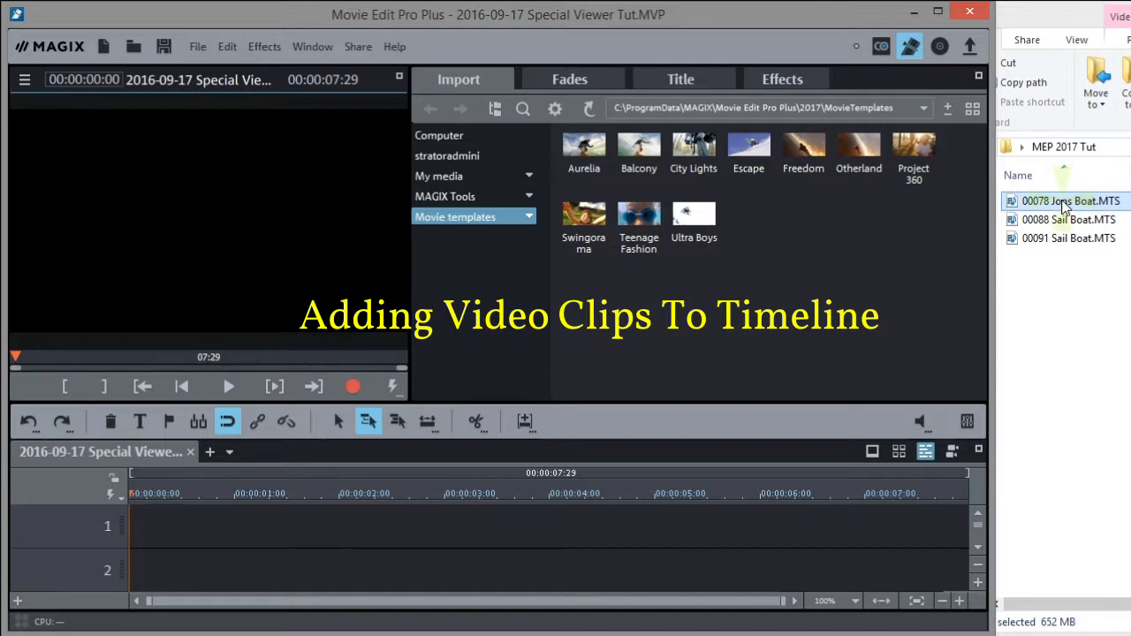
Drag 00088 and 00091 Sail Boat.MTS onto track 1, then zoom the timeline out
left_click(1070, 289)
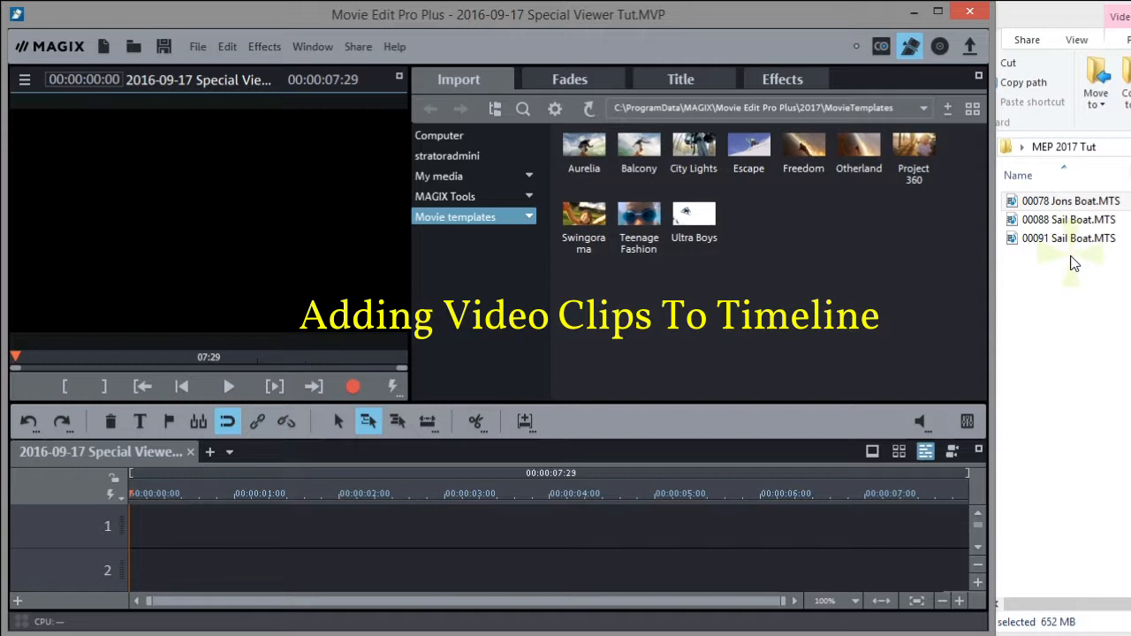
left_click(1067, 221)
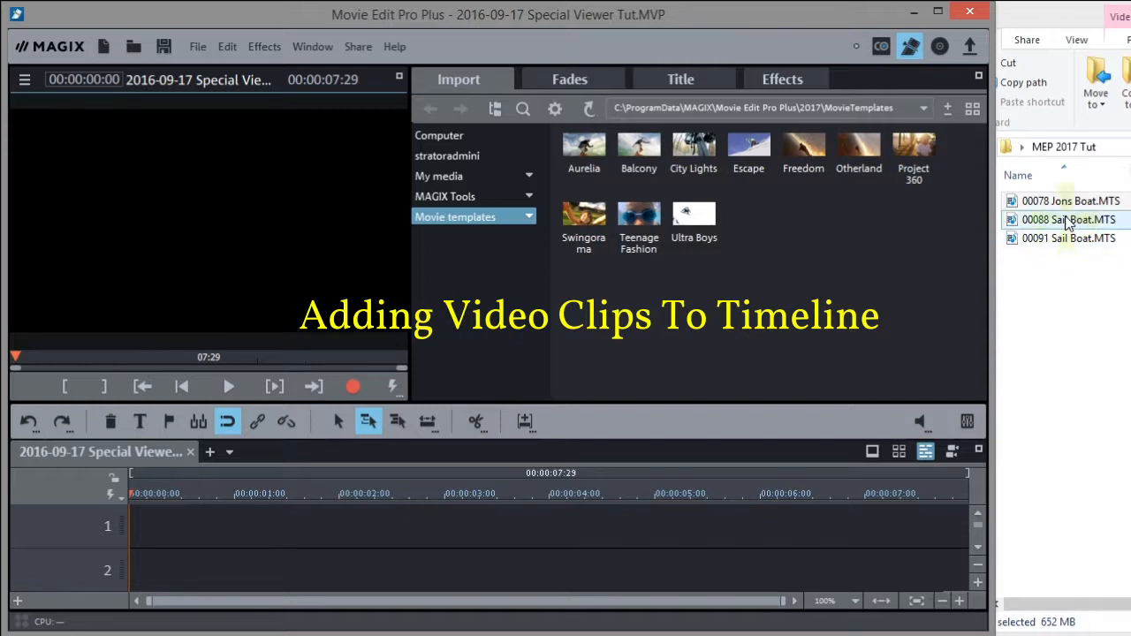
left_click_drag(1002, 256, 153, 531)
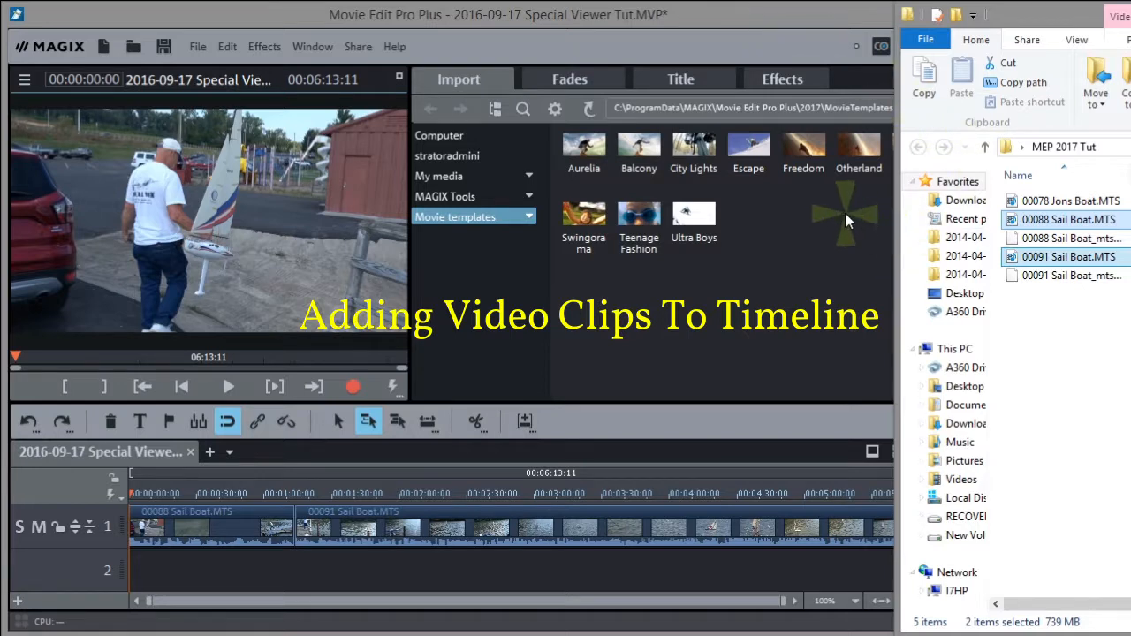
left_click(735, 16)
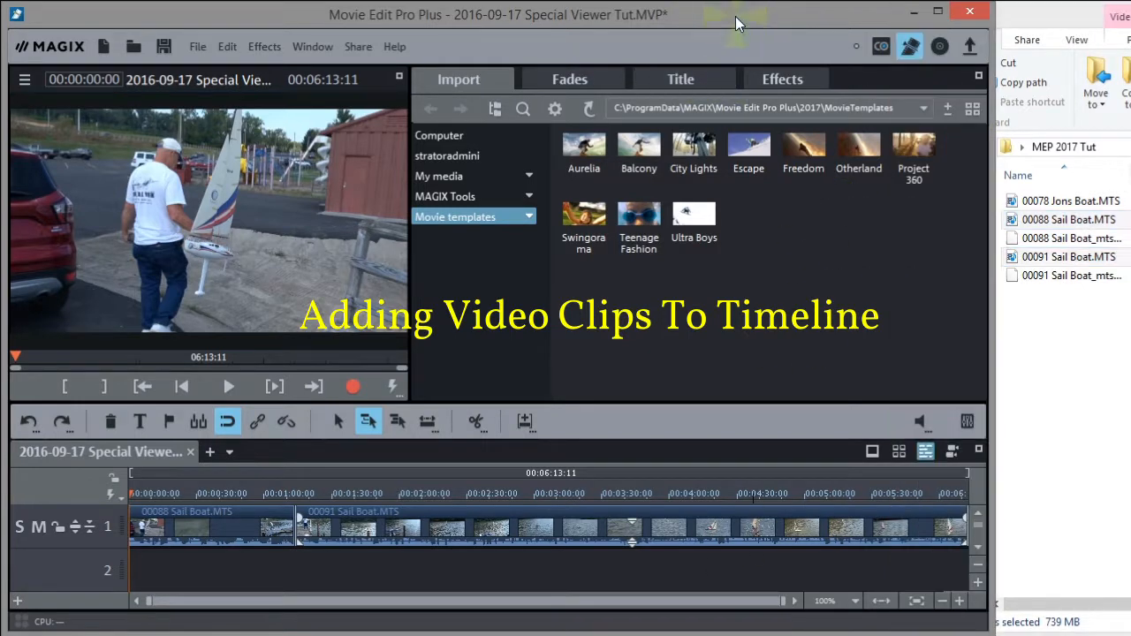
left_click(941, 602)
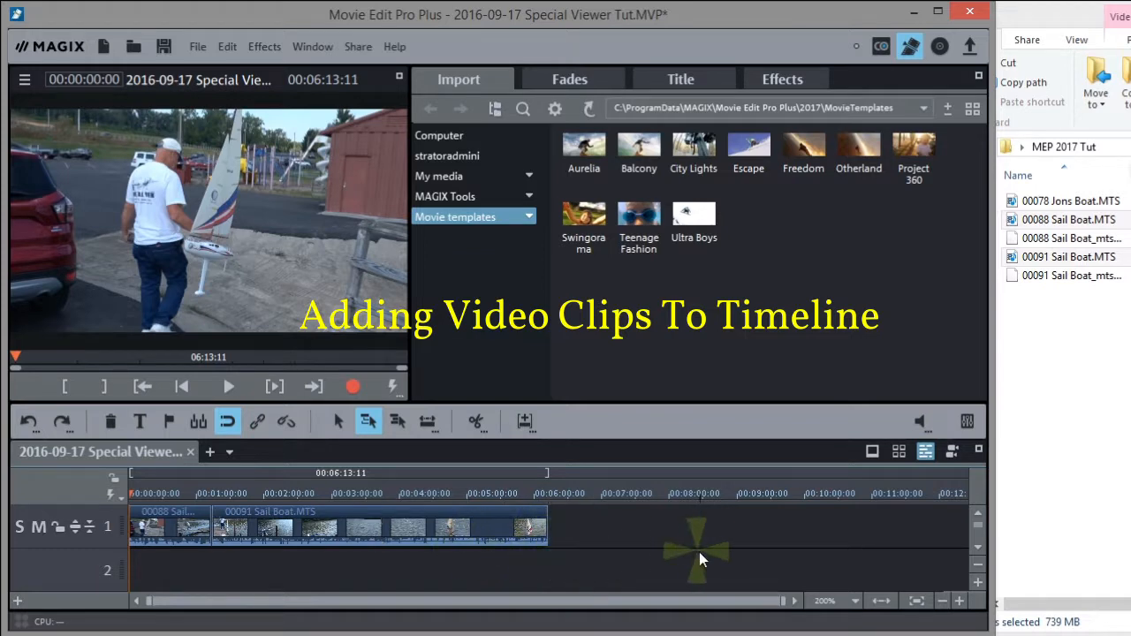
Drag 00078 Jons Boat.MTS from Explorer onto track 1 after the sail boat clips
left_click(1068, 203)
left_click_drag(1067, 203, 587, 540)
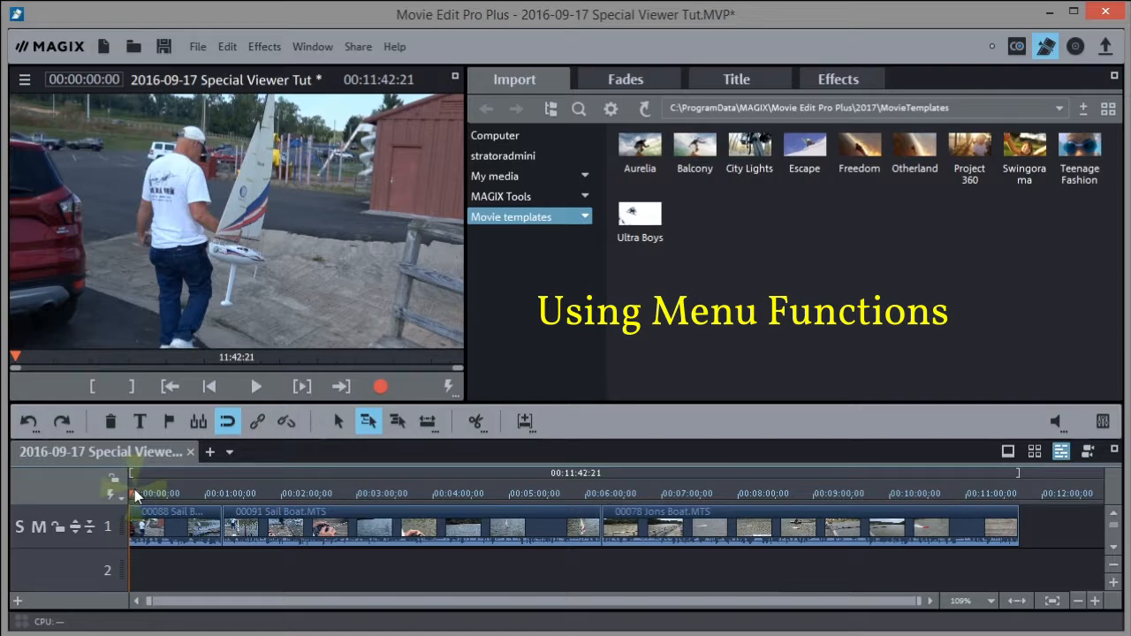
Preview the footage and test ripple mode, where moving Sail Boat pushes Jons Boat along
left_click_drag(133, 490, 223, 493)
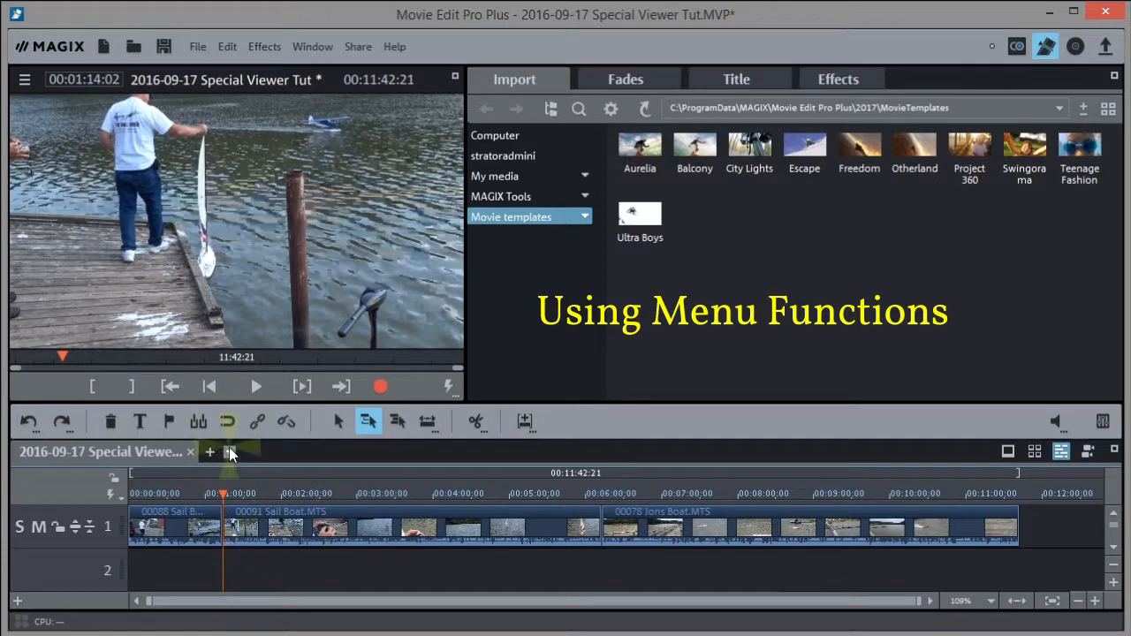
mouse_move(221, 484)
left_mouse_down()
mouse_move(240, 493)
mouse_move(197, 491)
mouse_move(222, 491)
left_mouse_up()
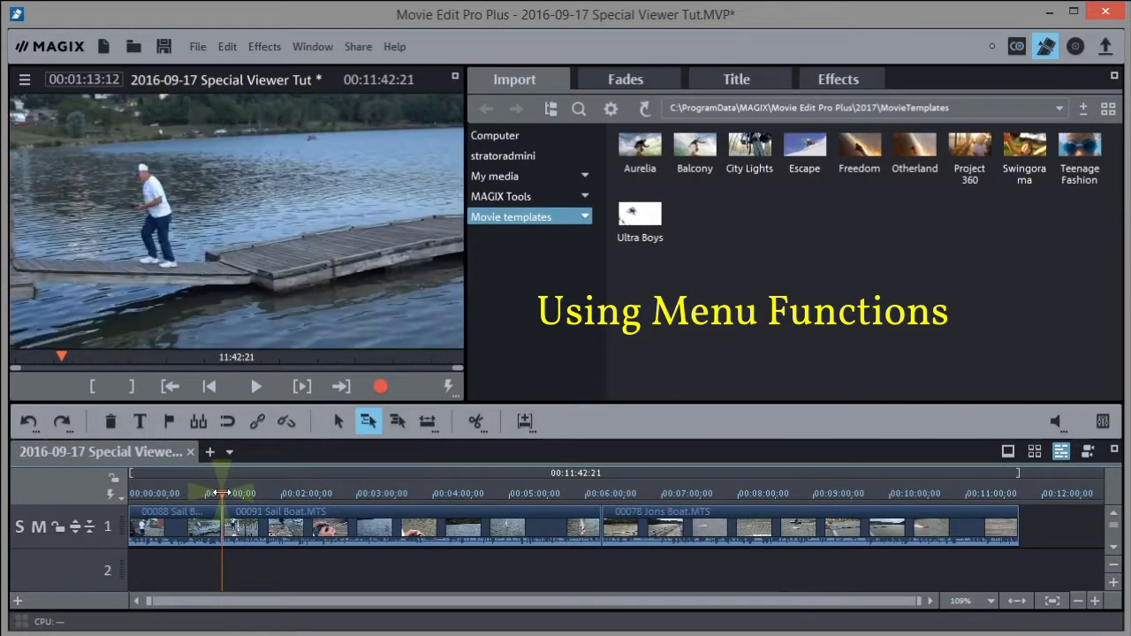
left_click(229, 424)
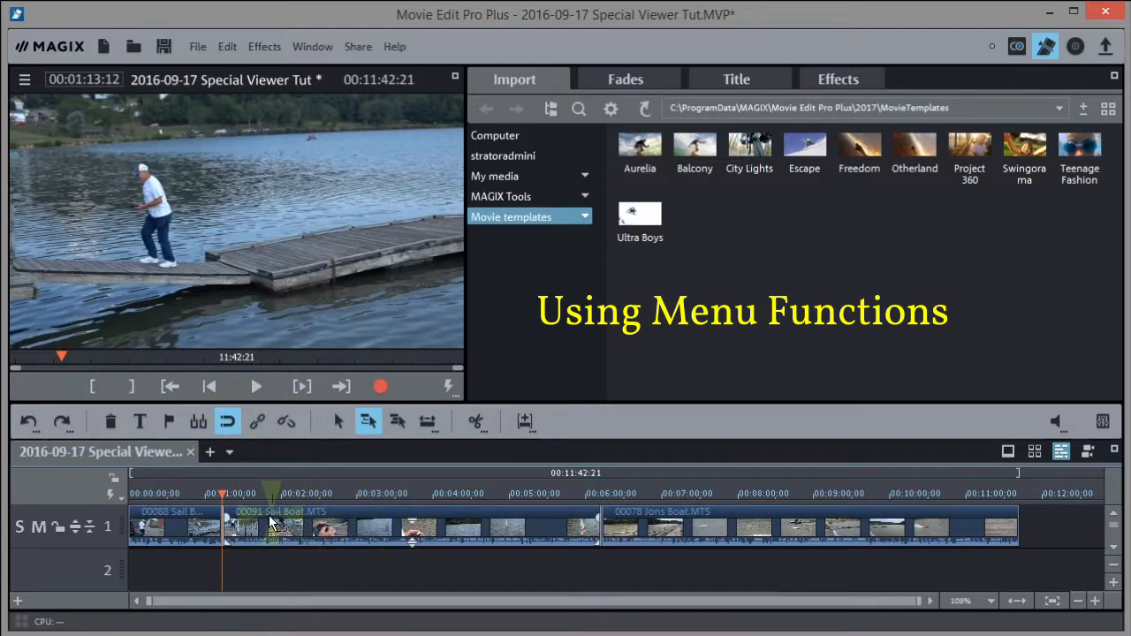
left_click_drag(261, 522, 303, 518)
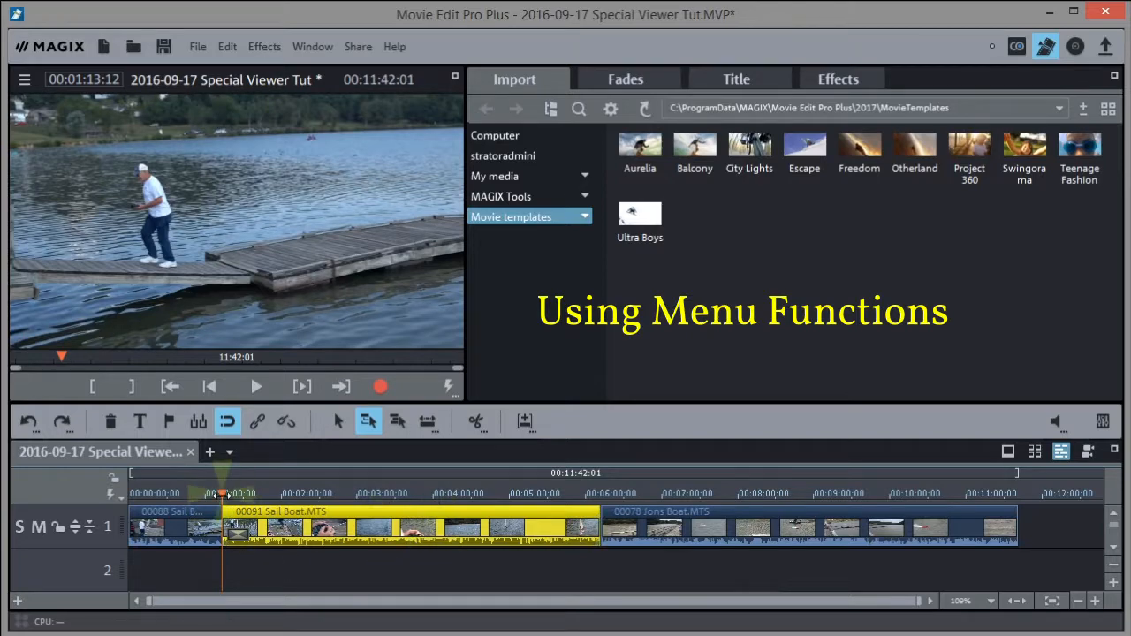
mouse_move(221, 495)
left_mouse_down()
mouse_move(305, 493)
mouse_move(205, 494)
left_mouse_up()
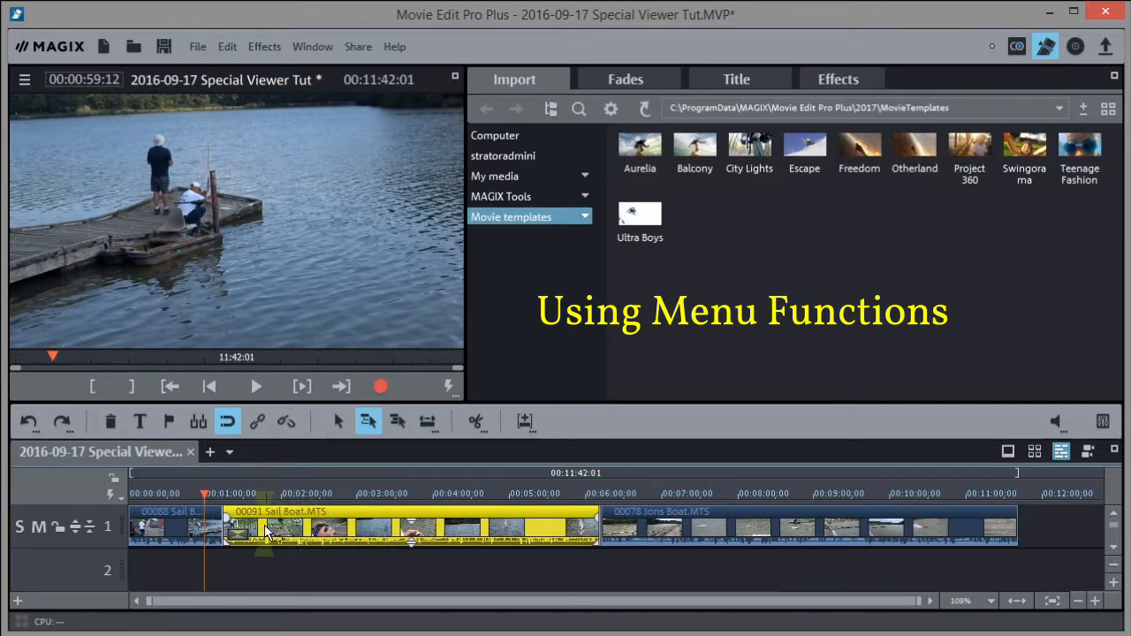
left_click_drag(269, 530, 347, 530)
left_click_drag(522, 527, 450, 527)
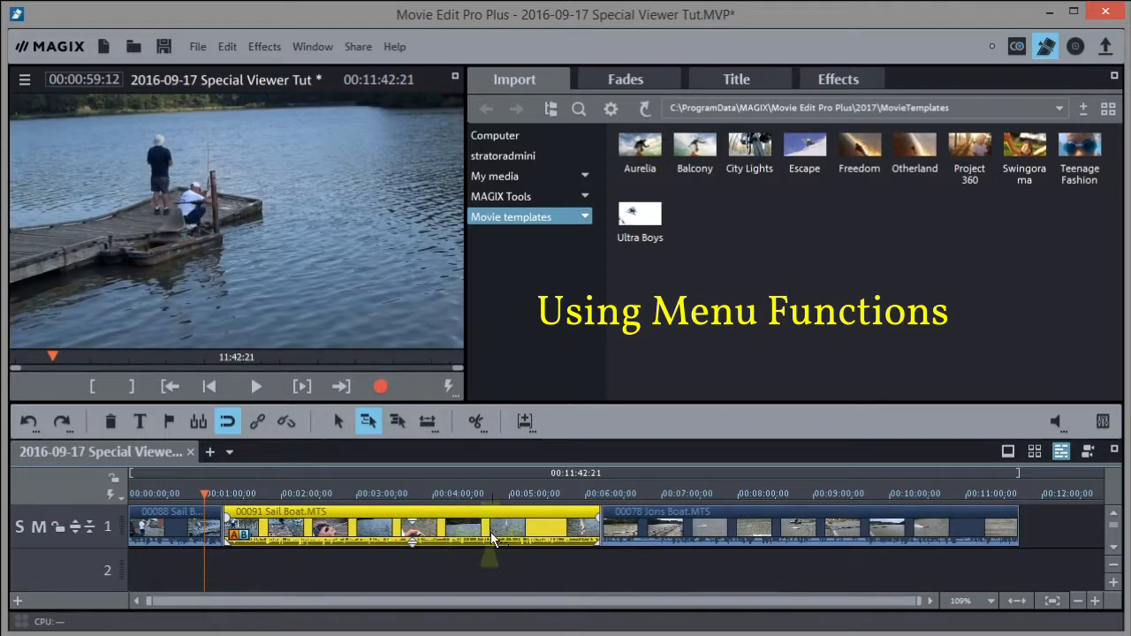
In standard clip-moving mode, shift the Sail Boat clip and return it to its place
left_click(338, 422)
left_click_drag(301, 527, 393, 522)
left_click_drag(290, 523, 322, 530)
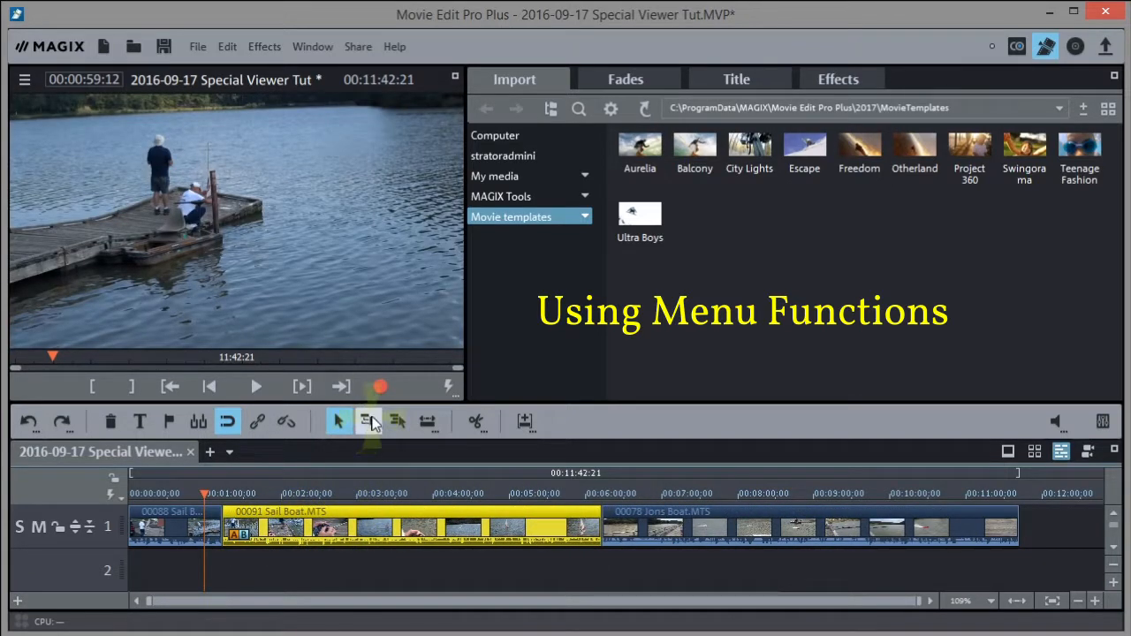
left_click(368, 424)
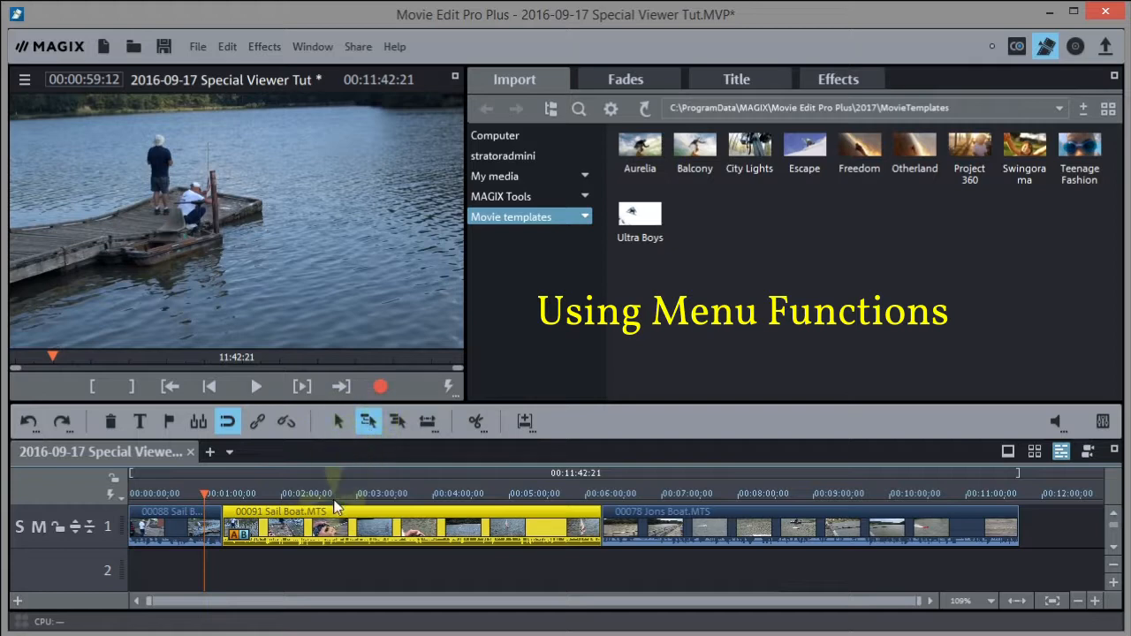
left_click_drag(331, 520, 369, 521)
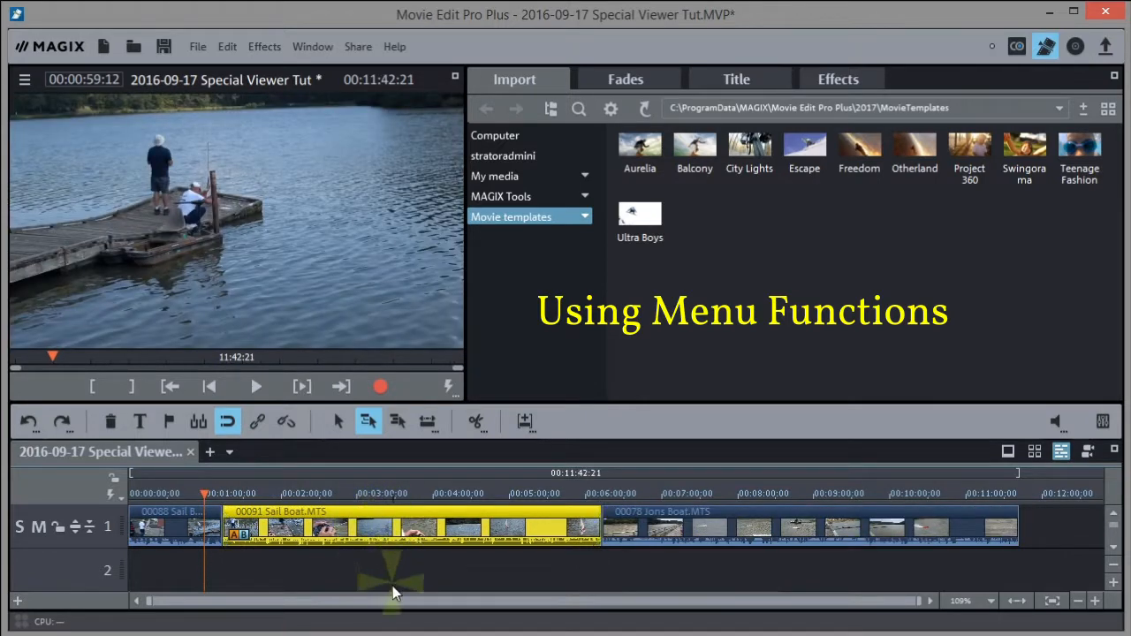
left_click(399, 421)
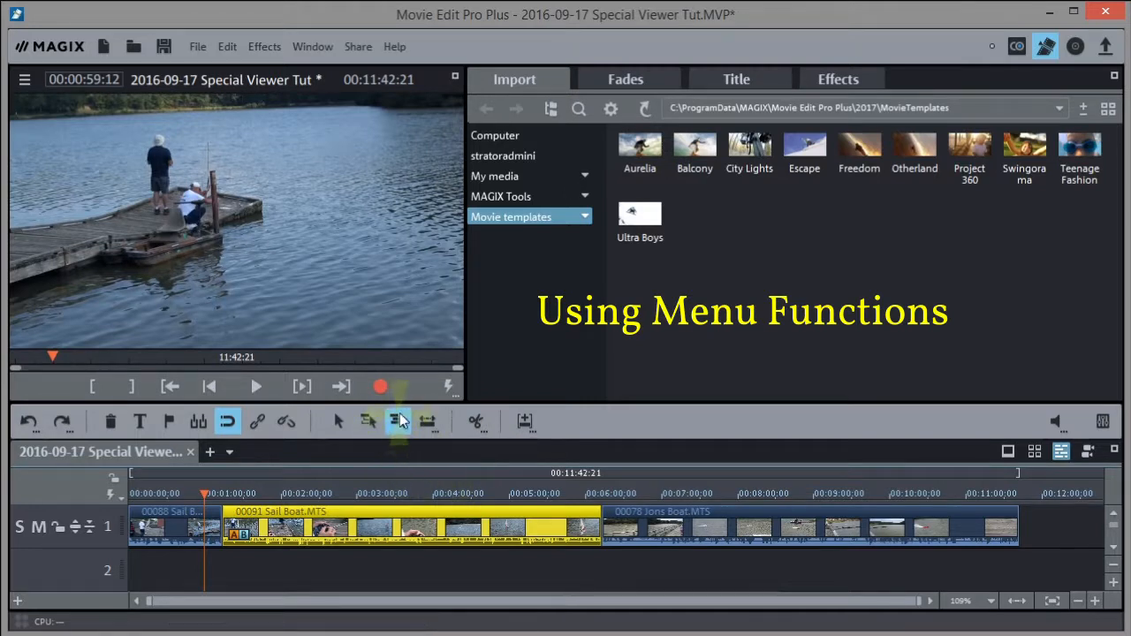
left_click(337, 421)
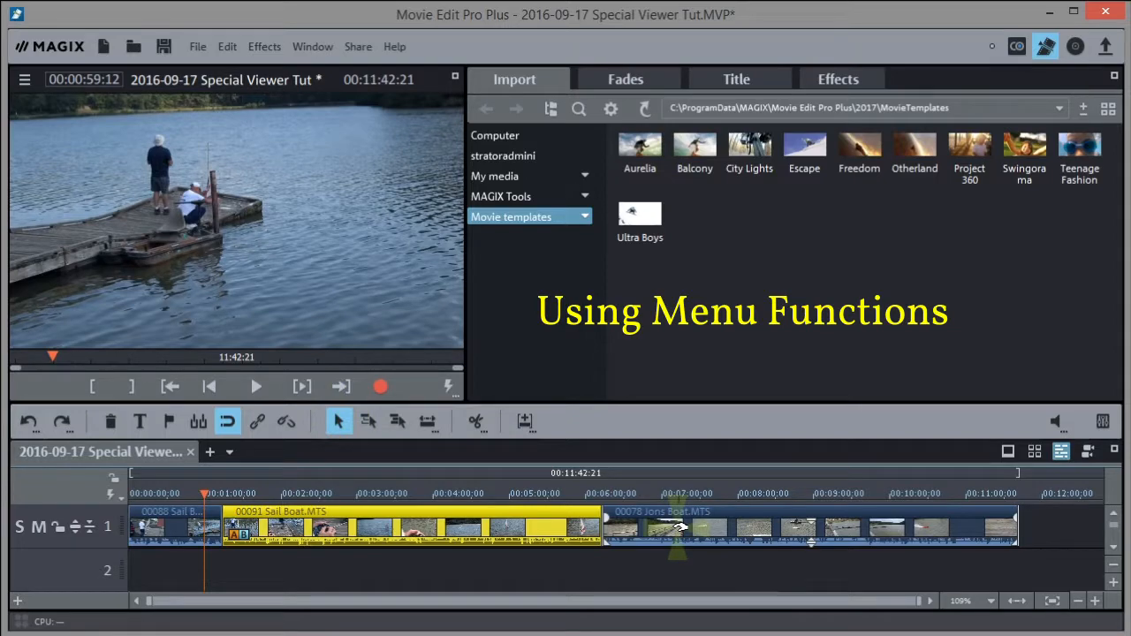
Move Jons Boat to track 2 and test shifting clips on all tracks together
left_click_drag(677, 528, 303, 570)
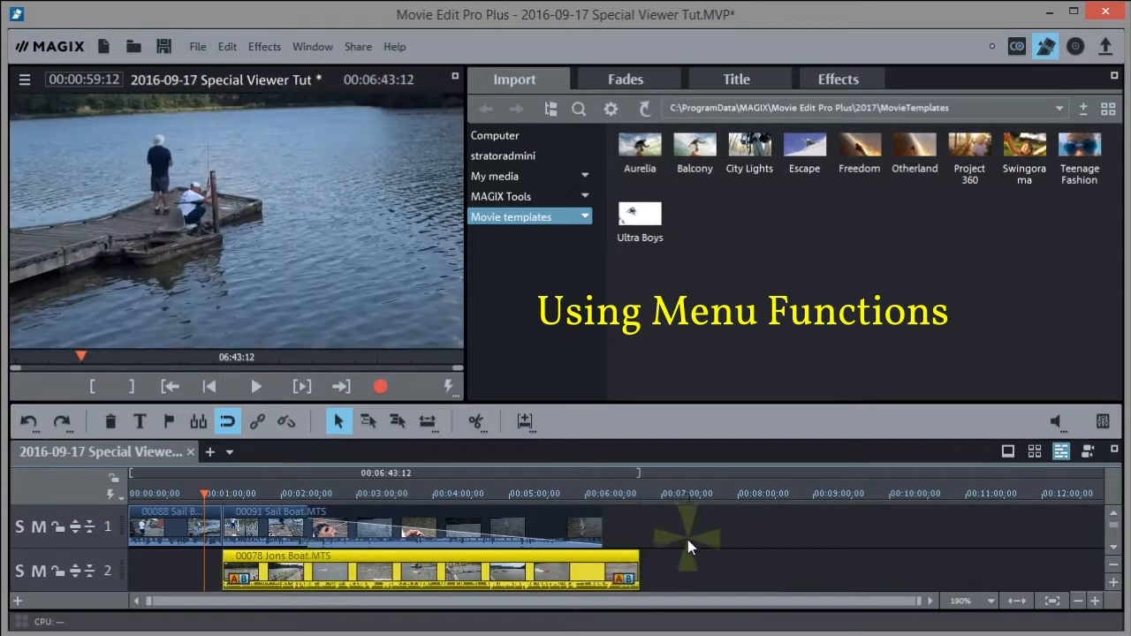
left_click(692, 542)
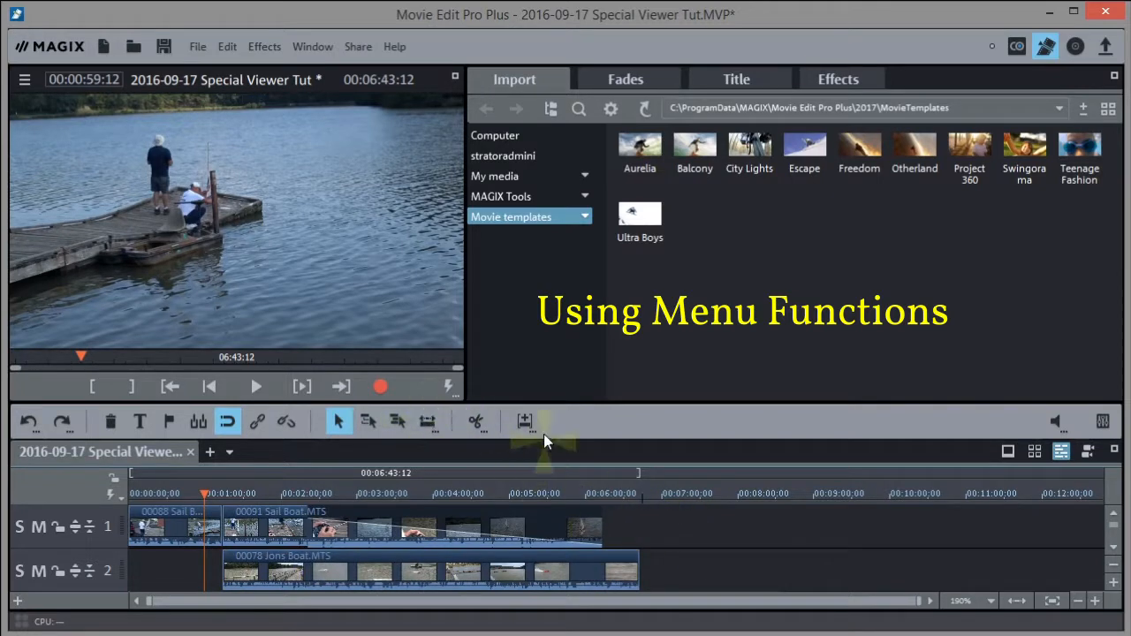
left_click(397, 421)
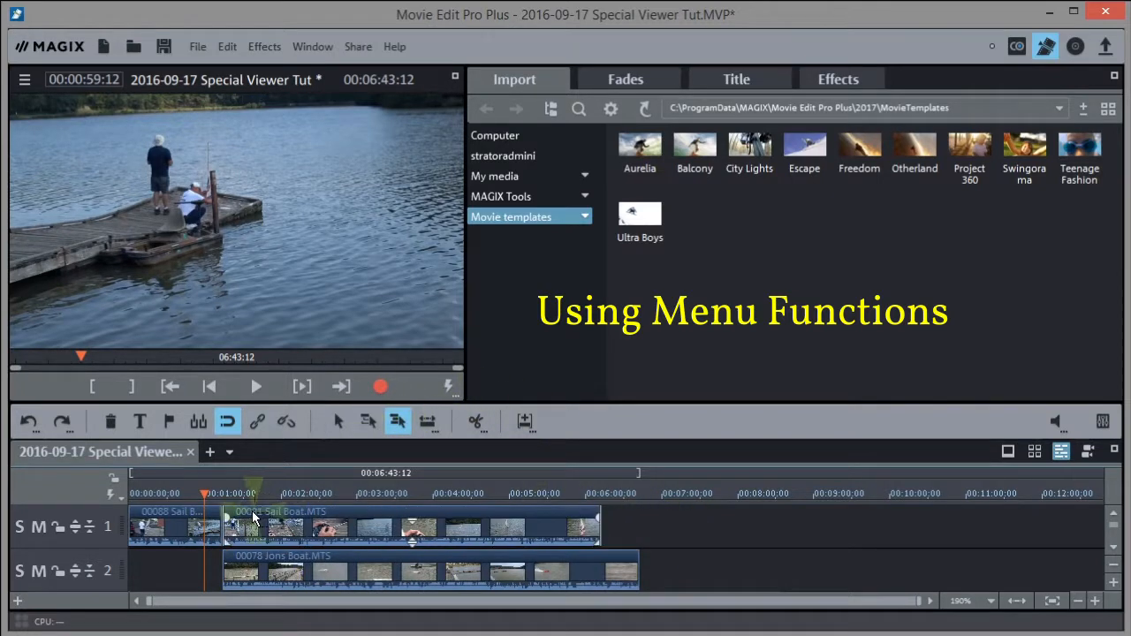
left_click_drag(253, 517, 237, 537)
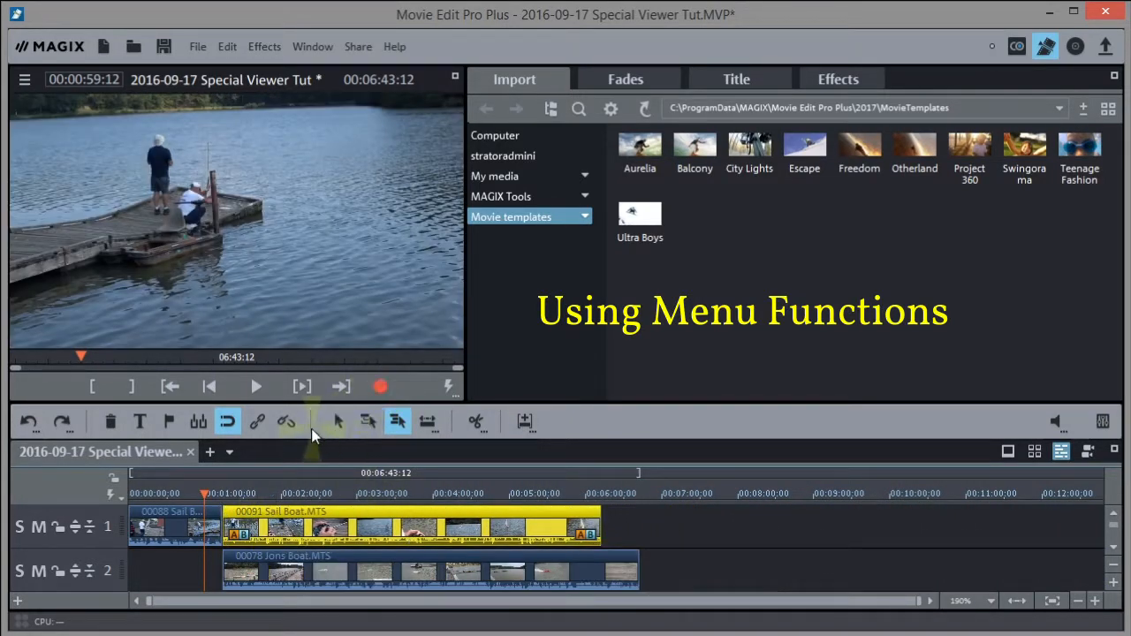
Put Jons Boat back on track 1 after Sail Boat and select single-track ripple mode
left_click(342, 425)
left_click_drag(342, 576, 719, 528)
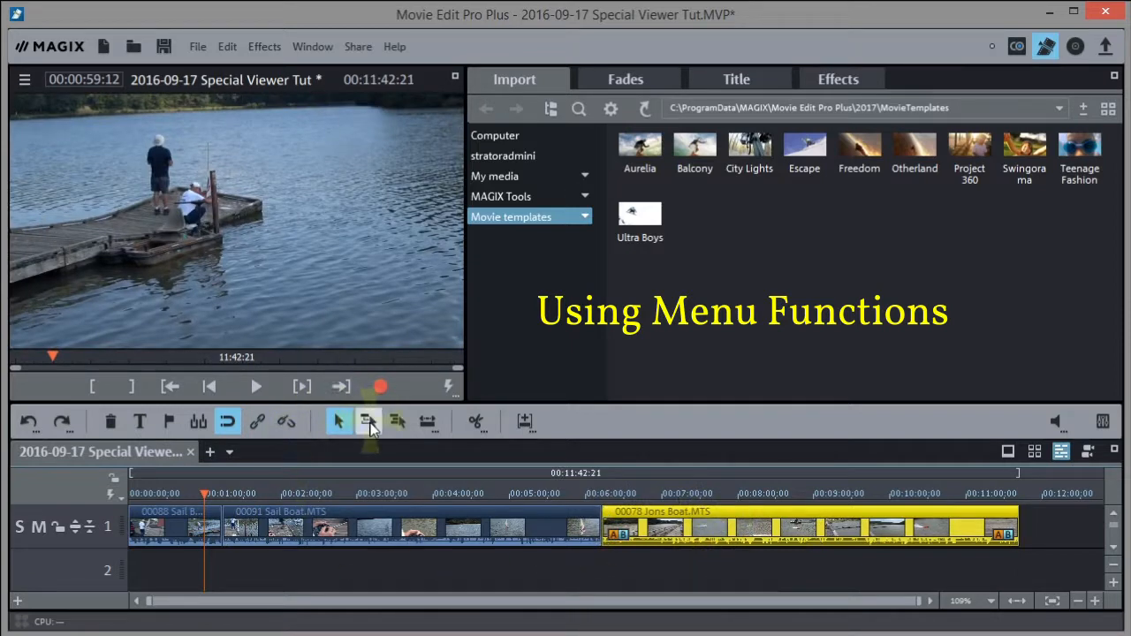
left_click(369, 424)
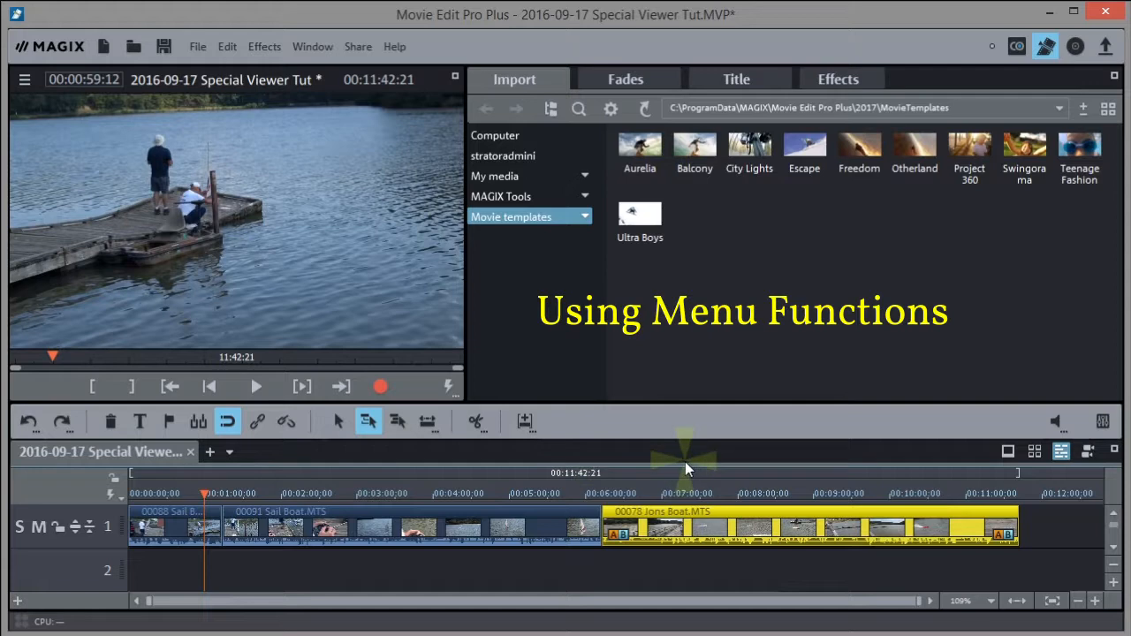
left_click(525, 421)
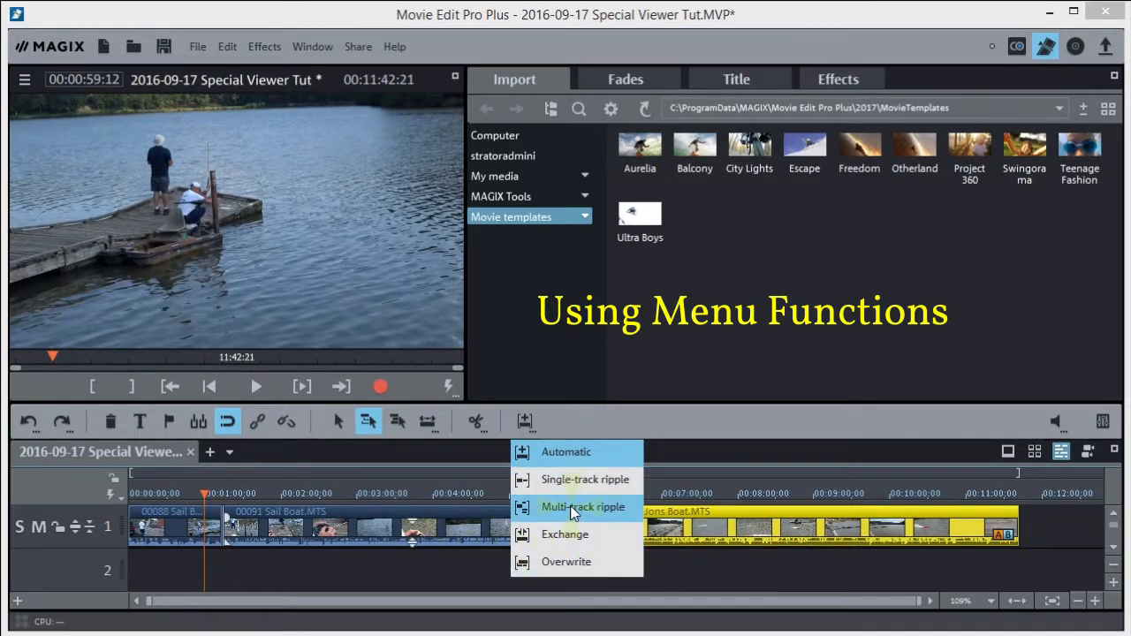
Set insert mode to Automatic and ungroup 00091 Sail Boat so its audio sits on track 2
left_click(562, 456)
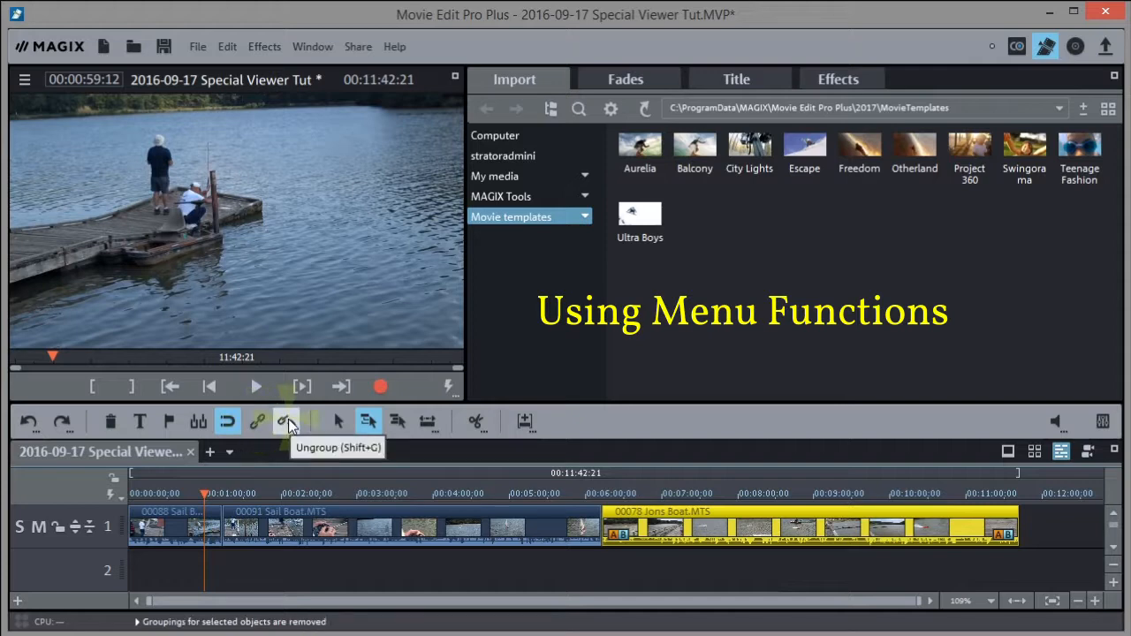
left_click(300, 521)
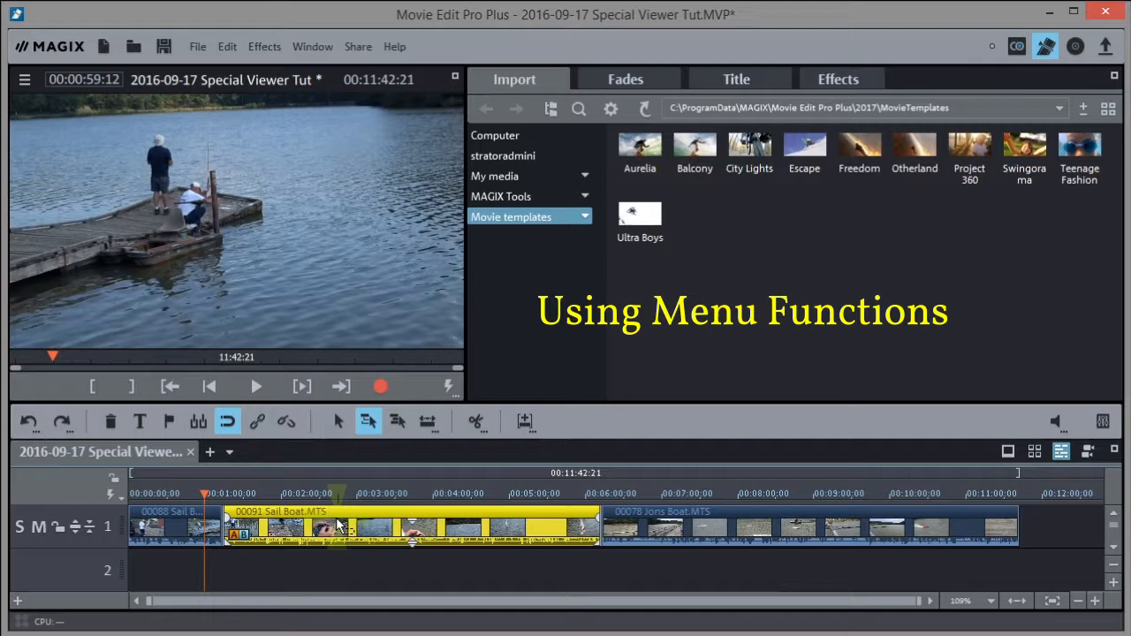
left_click(282, 422)
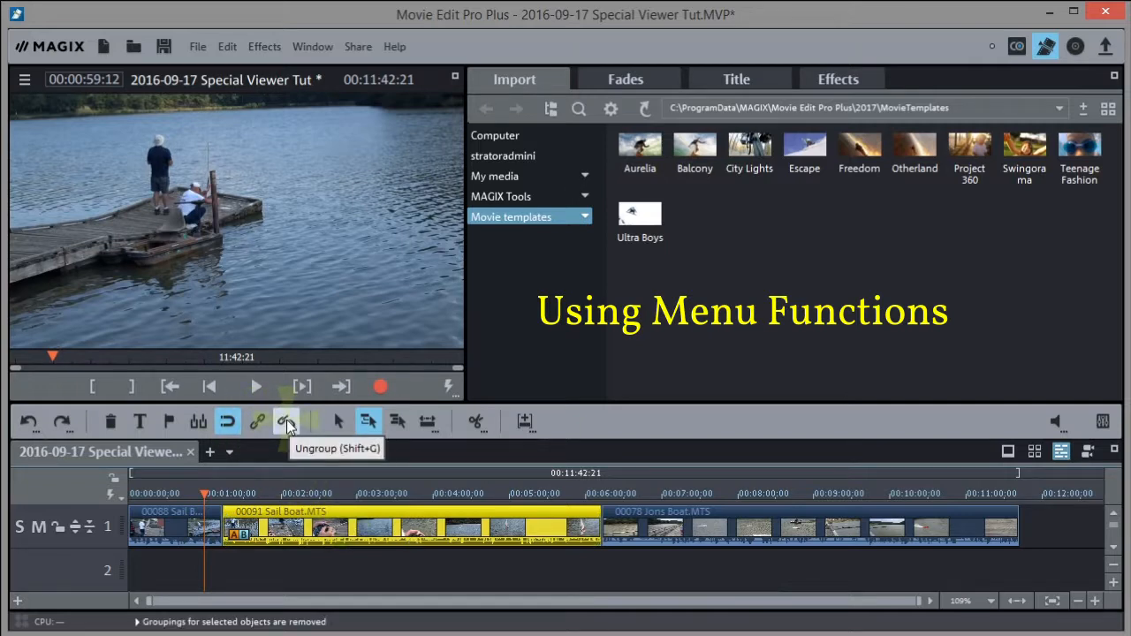
left_click(456, 579)
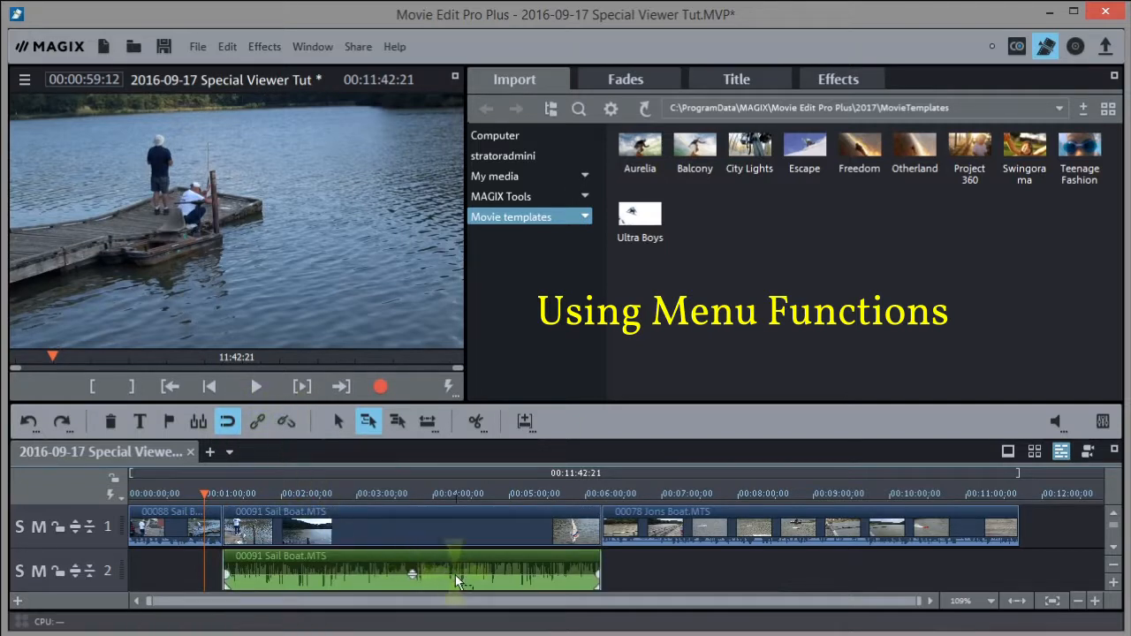
left_click(461, 523)
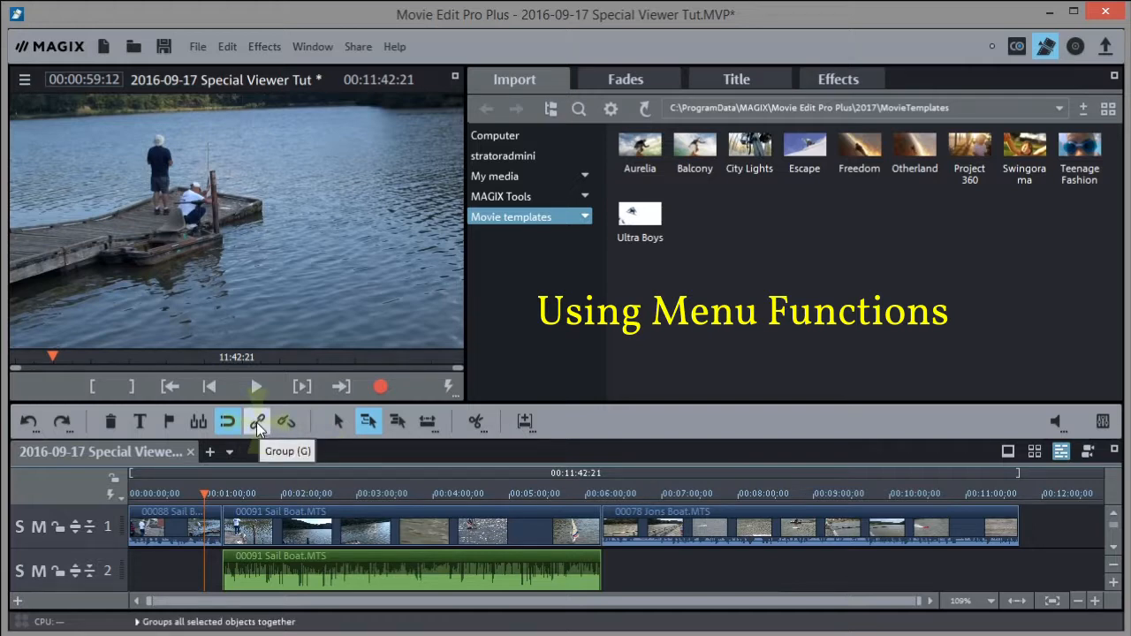
Undo the audio separation and check the undo history, leaving track 2 empty
left_click(27, 424)
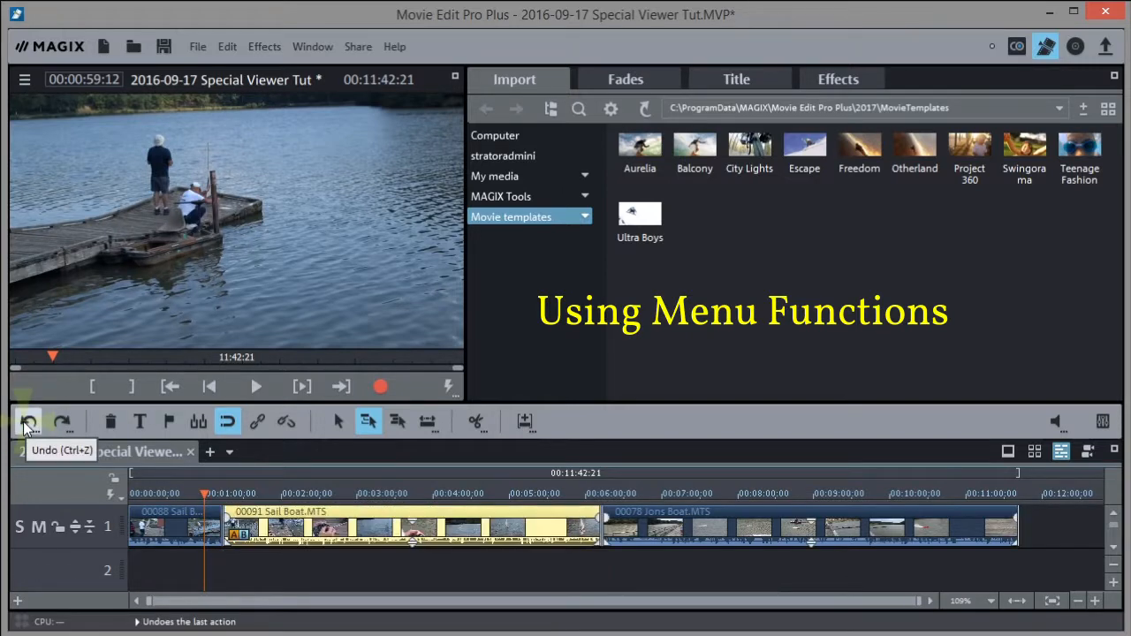
right_click(25, 425)
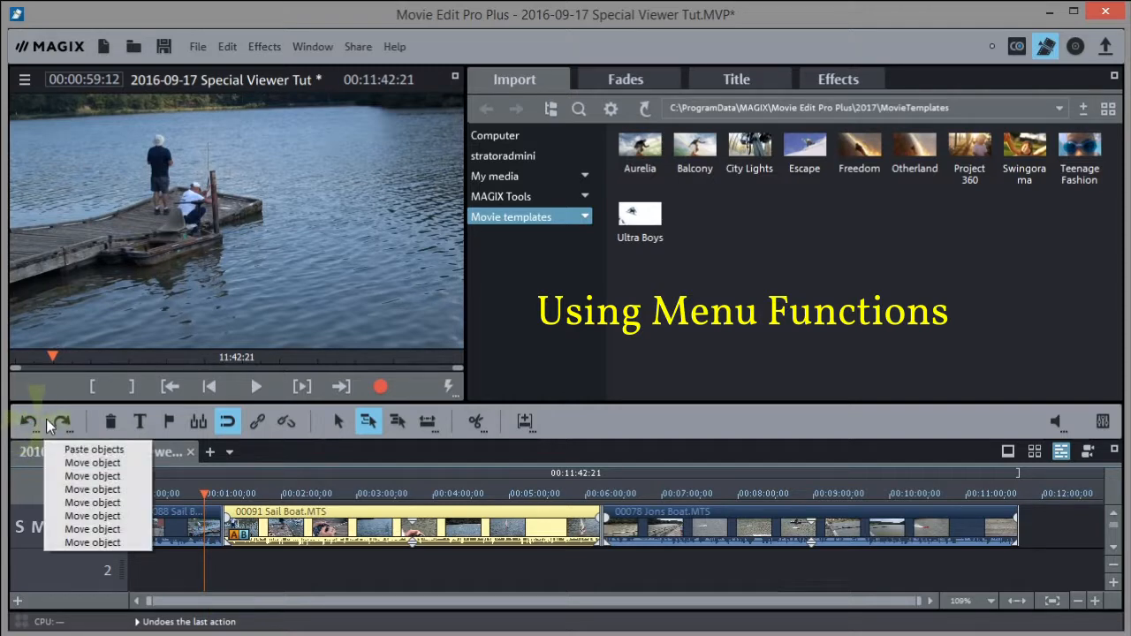
left_click(477, 569)
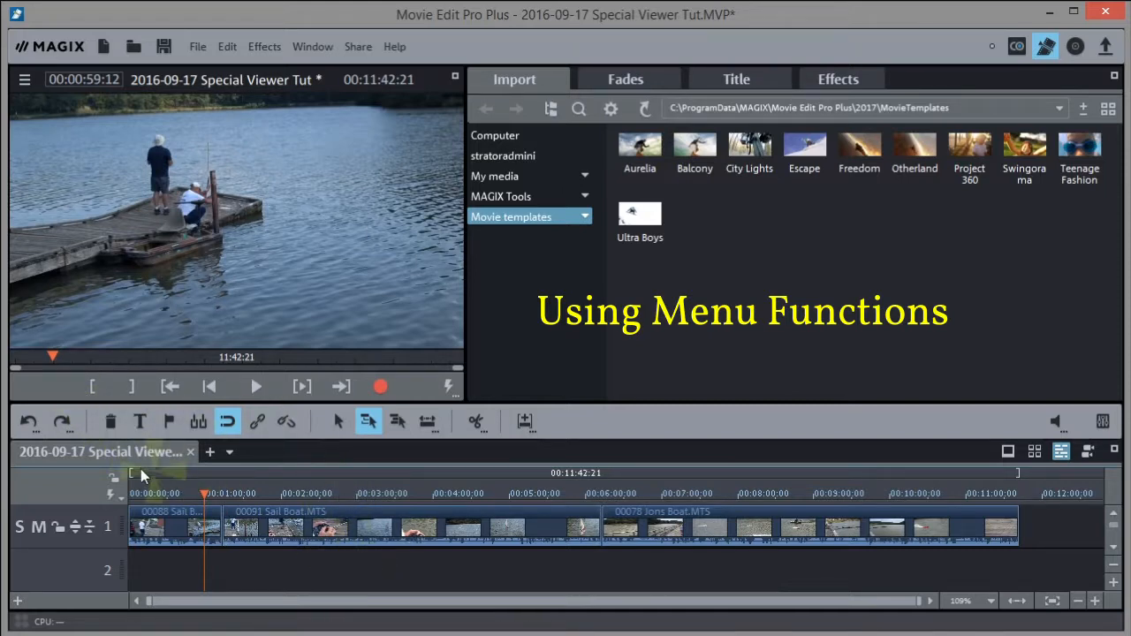
Review the Sail Boat footage around 3:34, playing it backwards with J and forward with L
left_click_drag(208, 488, 400, 481)
left_click(408, 516)
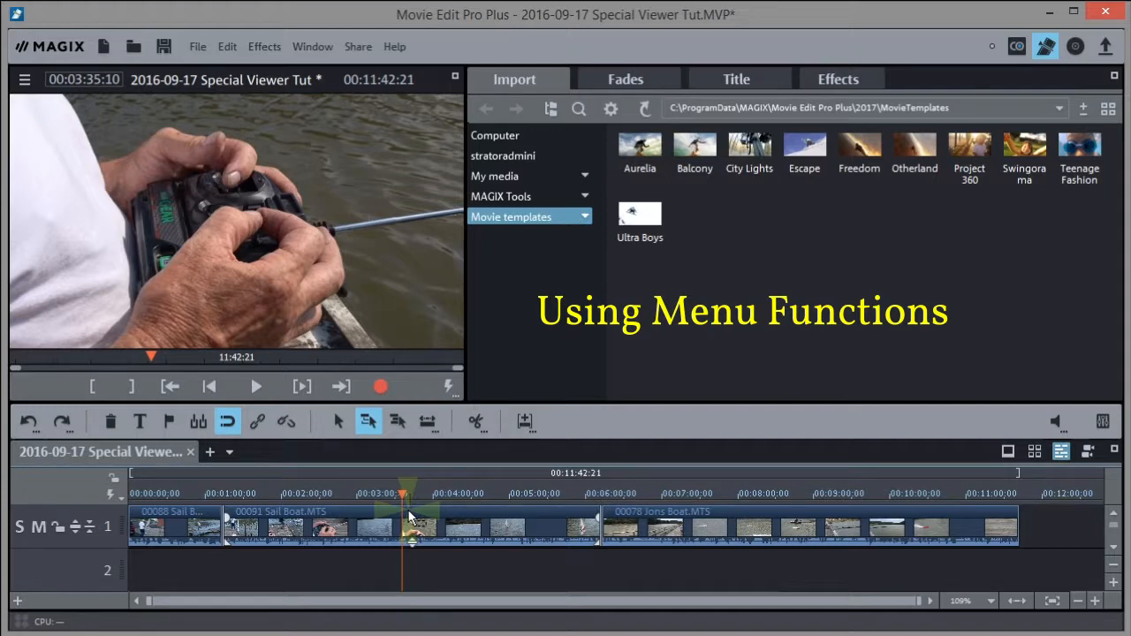
key("j")
key("j")
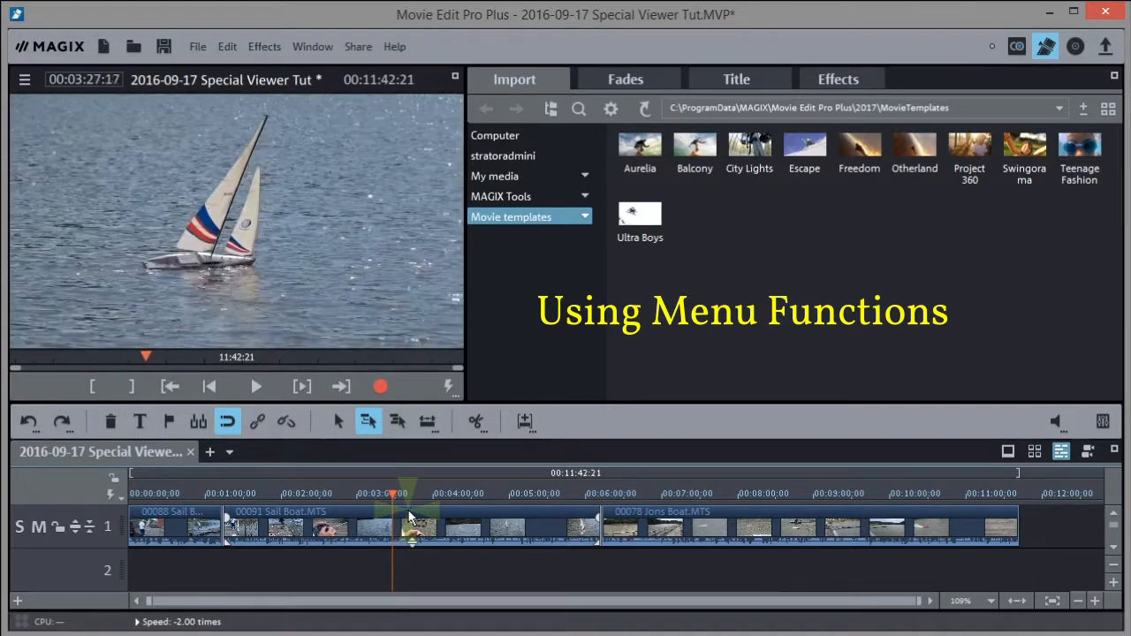
key("k")
key("l")
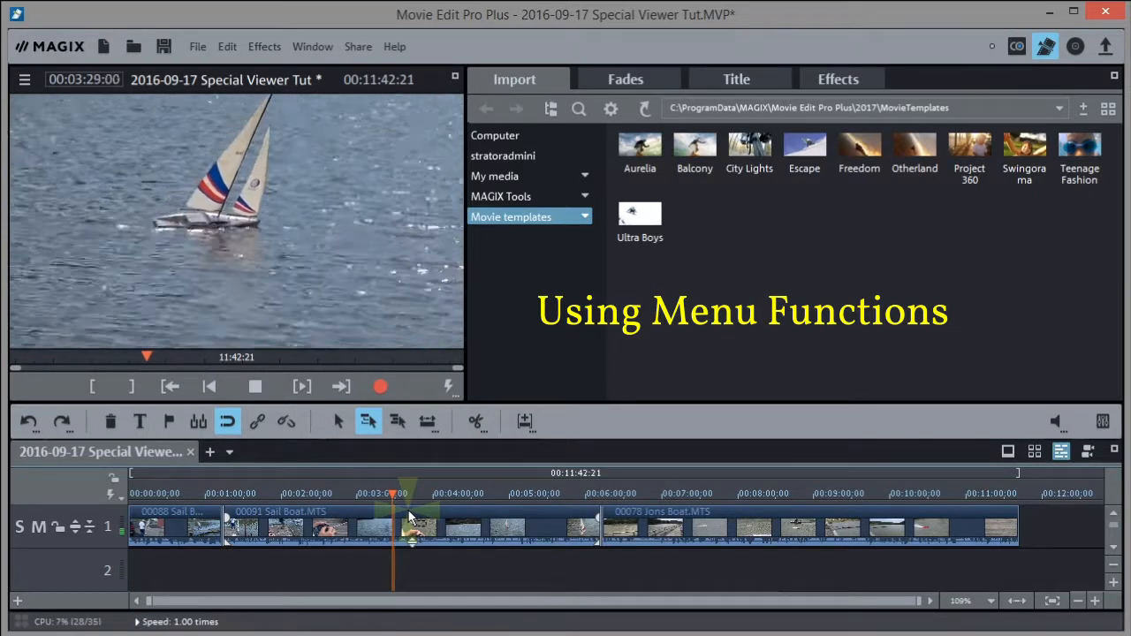
key("k")
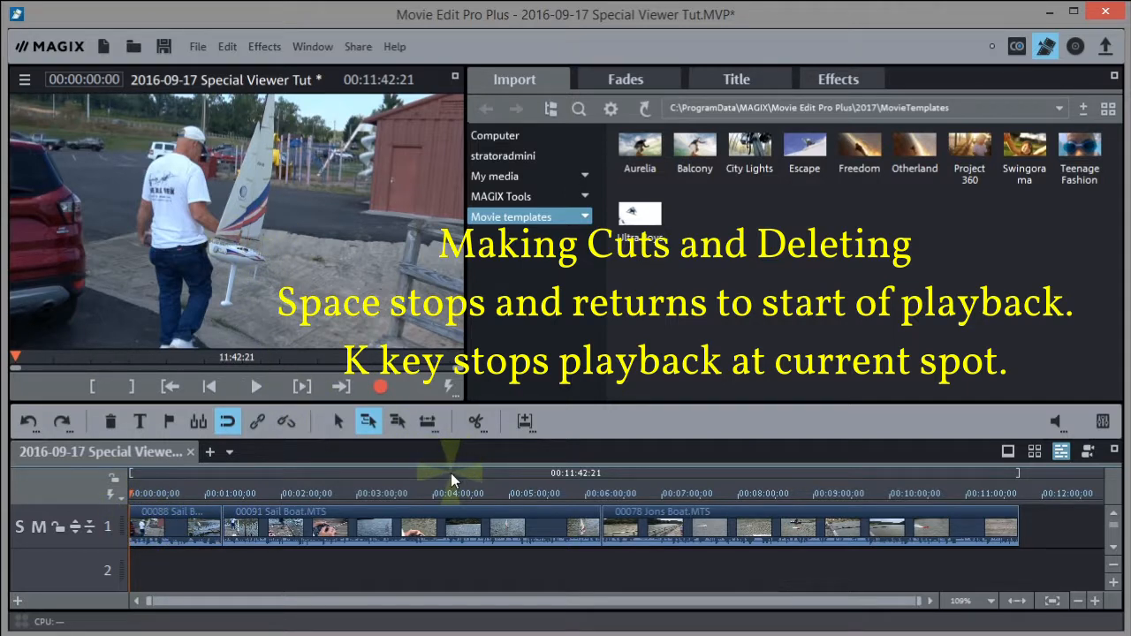
Play the movie from the start and stop at 00:00:11:09, as the man carries the boat
left_click(257, 389)
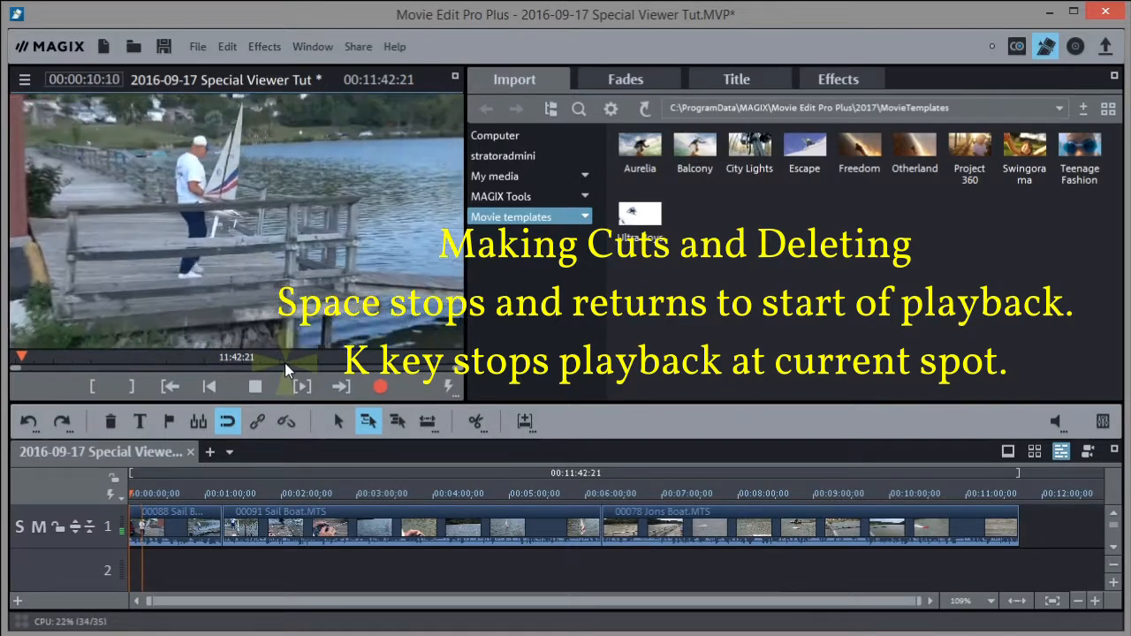
key("k")
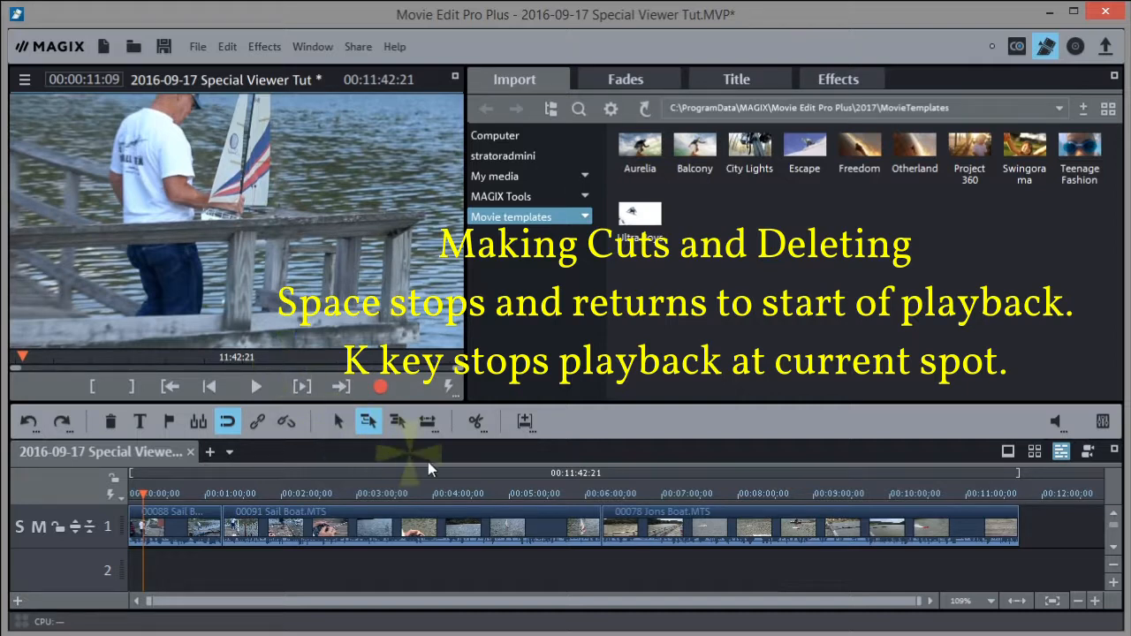
Split the first clip at the playhead, then preview and halt at 00:00:30:17
left_click(476, 421)
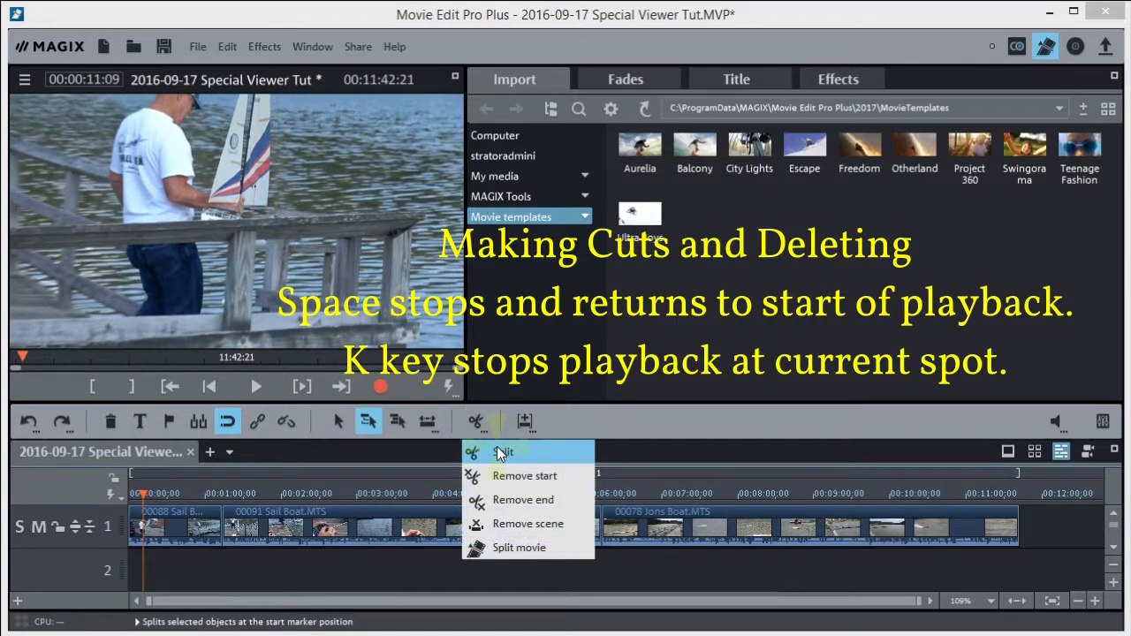
left_click(500, 453)
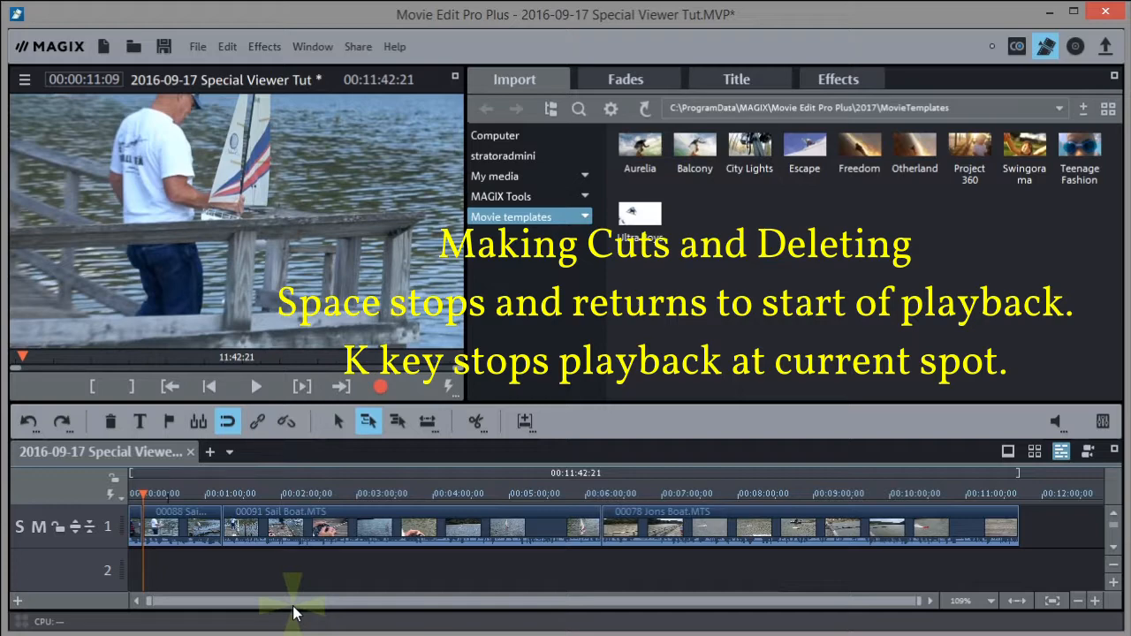
key("space")
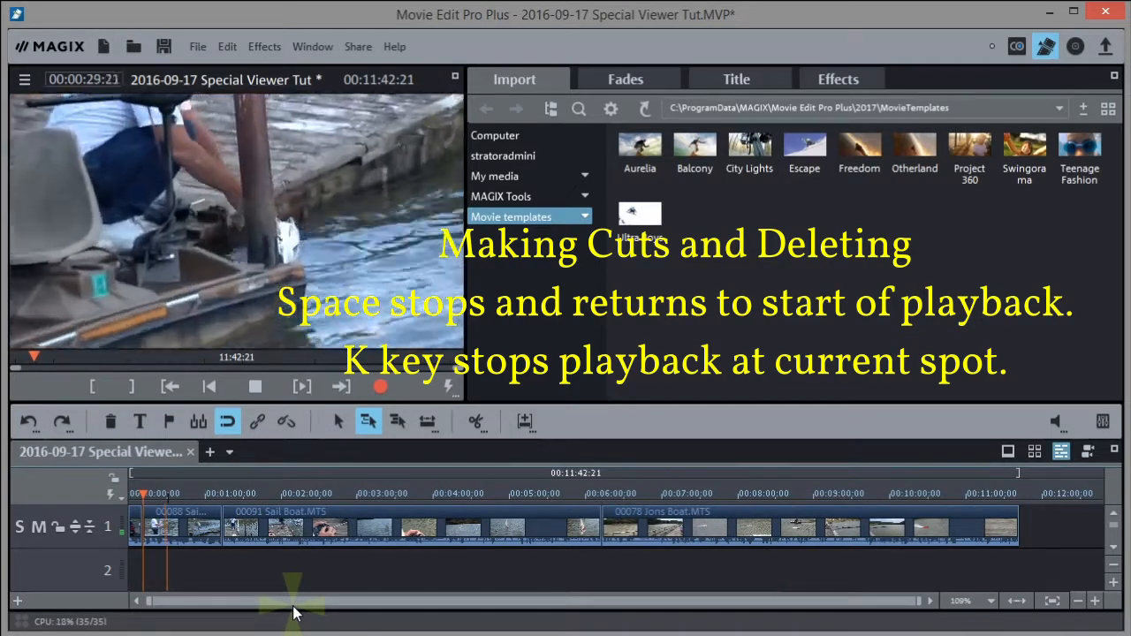
key("k")
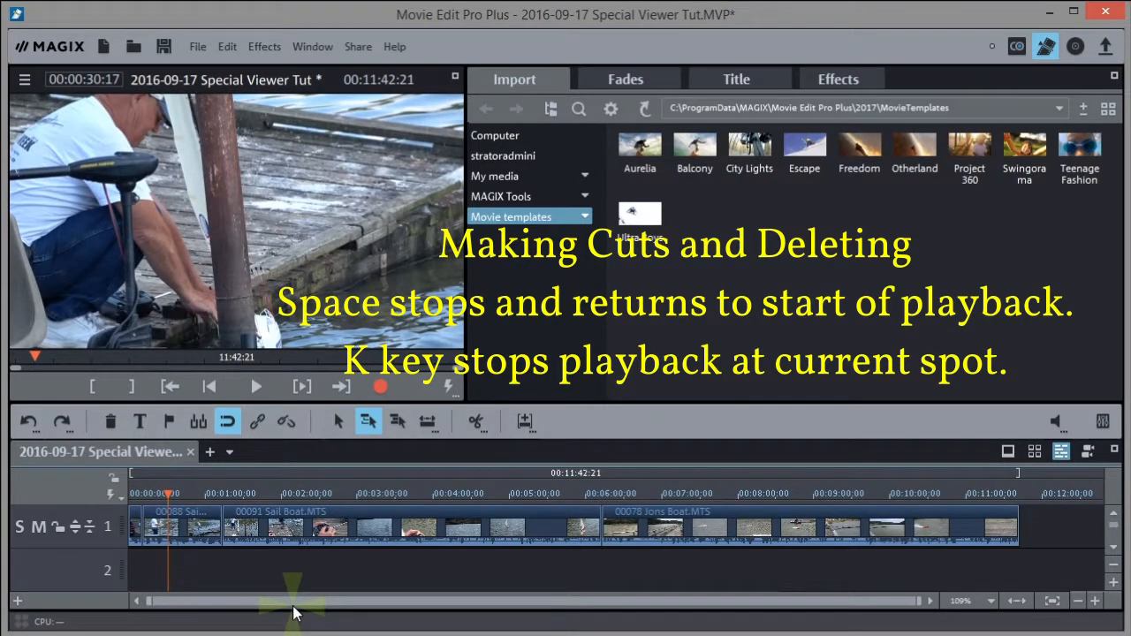
Step back to 00:00:29:00, split the first clip there and delete the opening piece
key("Left")
key("Left")
key("Left")
key("Left")
key("Left")
key("Left")
key("Left")
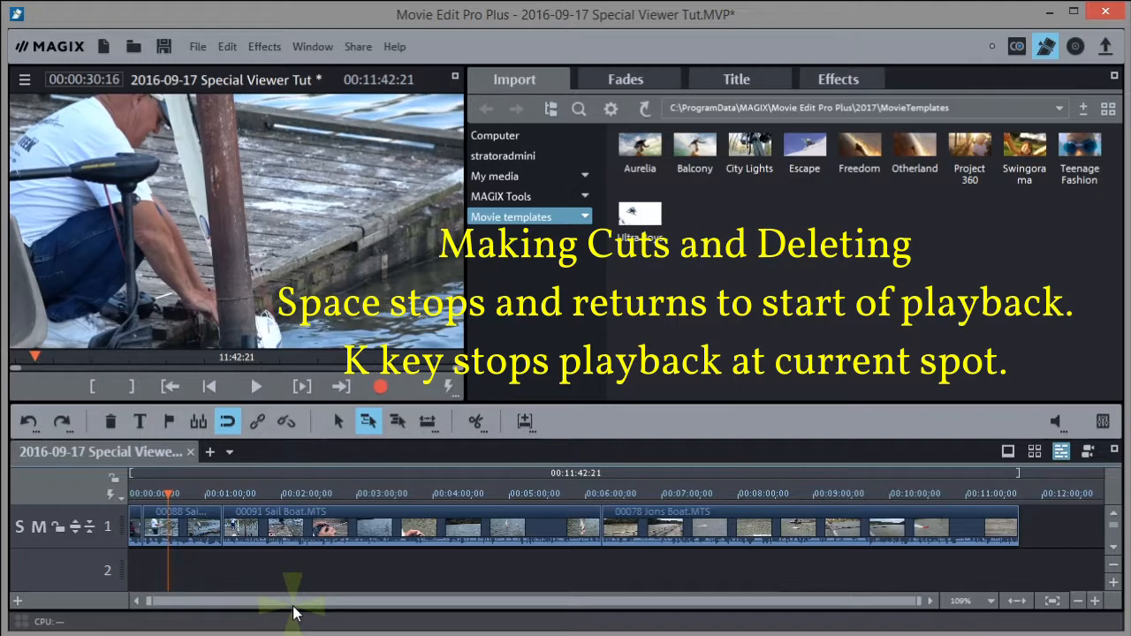
key("Left")
key("Left")
key("Left")
key("Left")
key("Left")
key("Left")
key("Left")
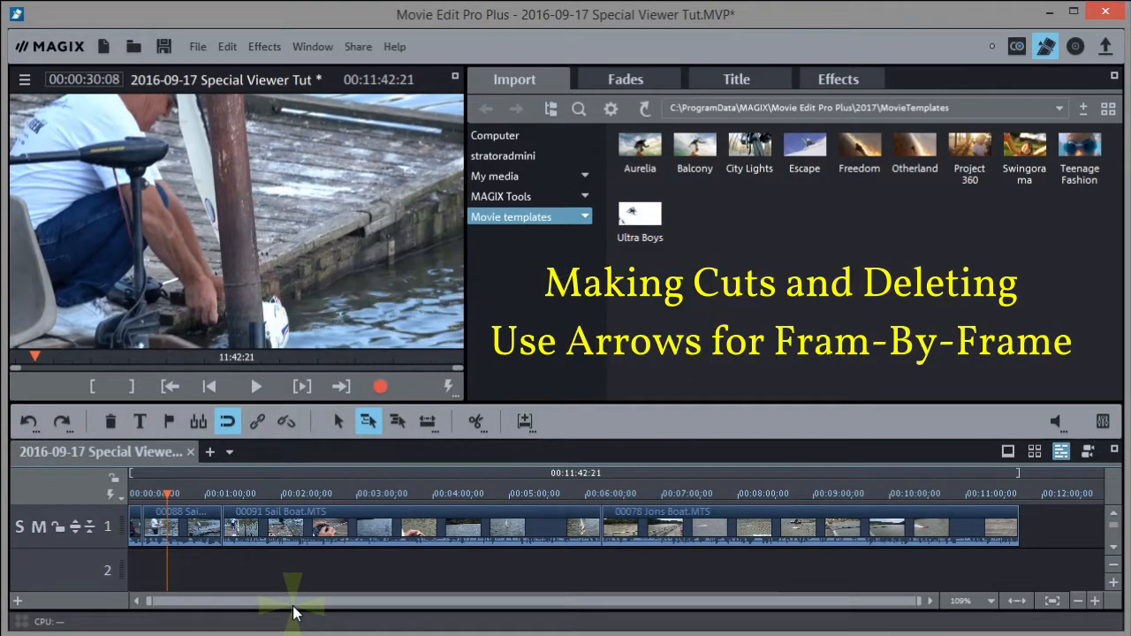
key("Left")
key("Left")
key("Left")
key("Left")
key("Left")
key("Left")
key("Left")
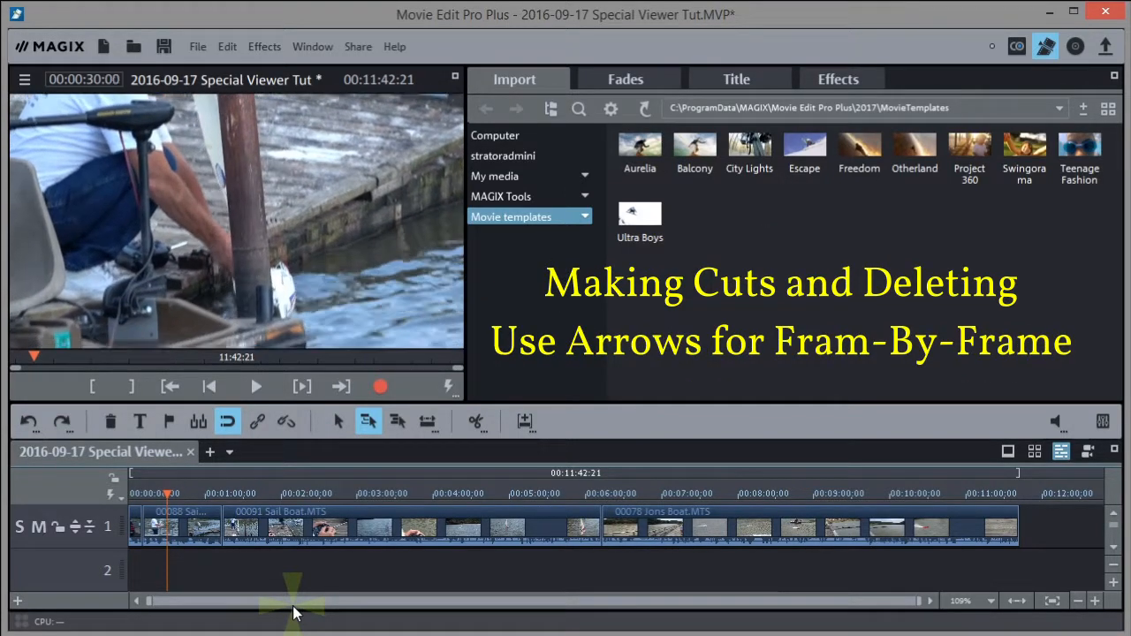
key("Left")
key("Left")
key("Left")
key("Left")
key("Left")
key("Left")
key("Left")
key("Left")
key("Left")
key("Left")
key("Left")
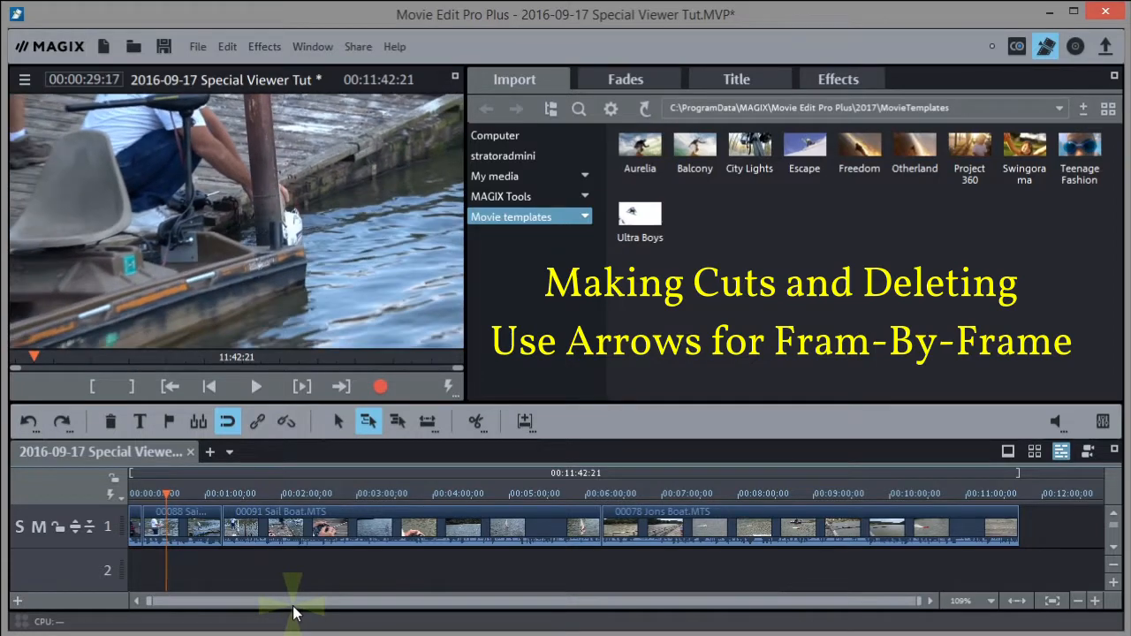
key("Left")
key("Left")
key("Left")
key("Left")
key("Left")
key("Left")
key("Left")
key("Left")
key("Left")
key("Left")
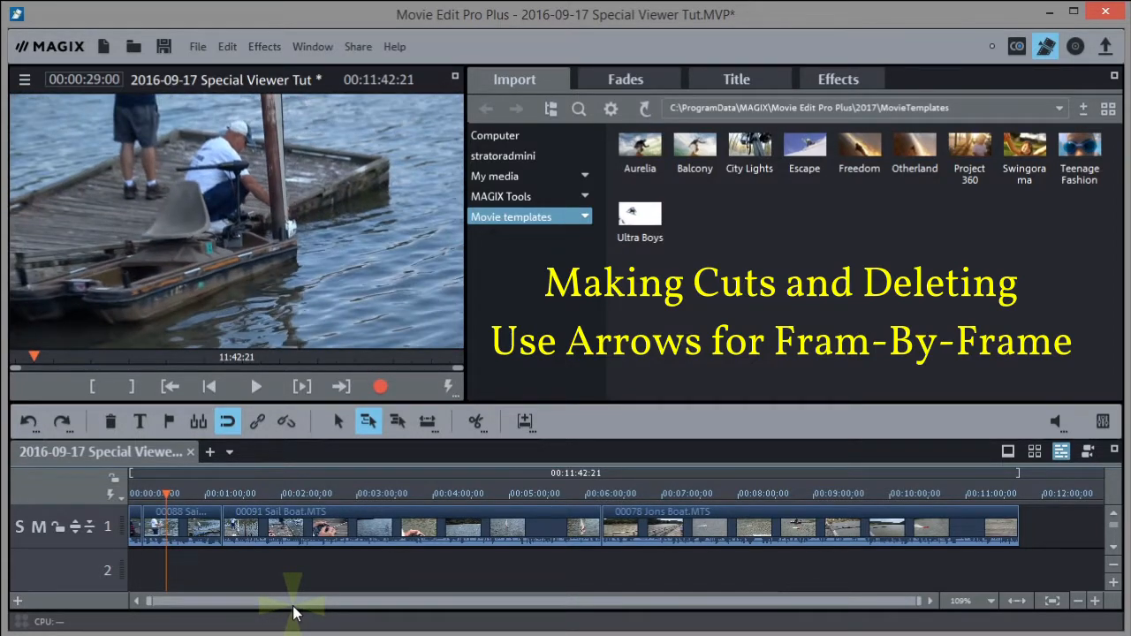
left_click(476, 421)
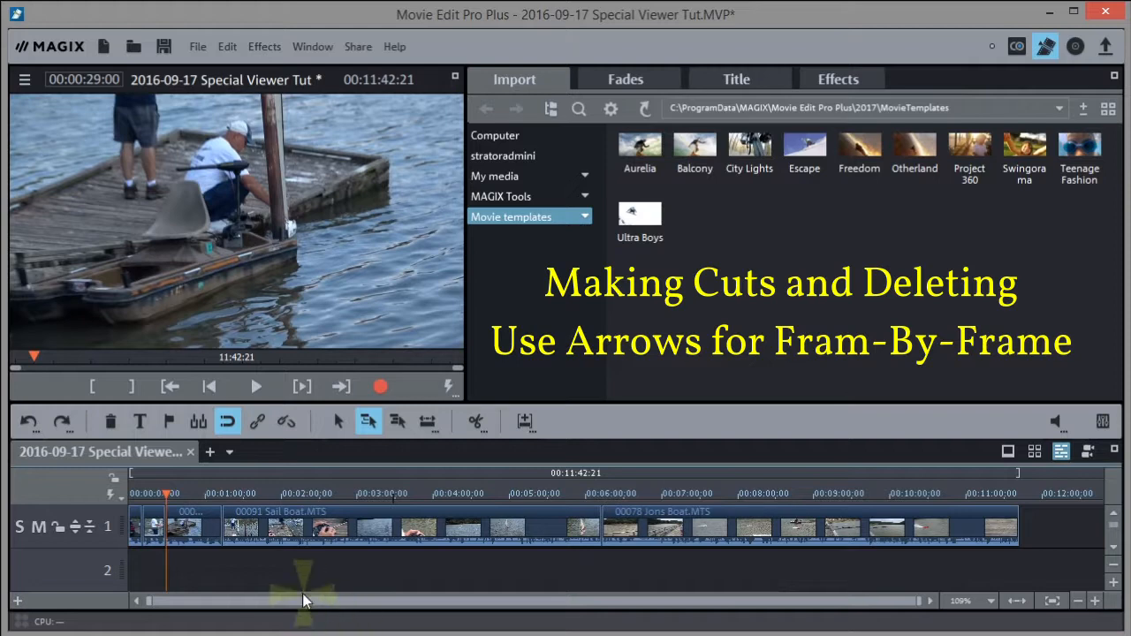
left_click(155, 523)
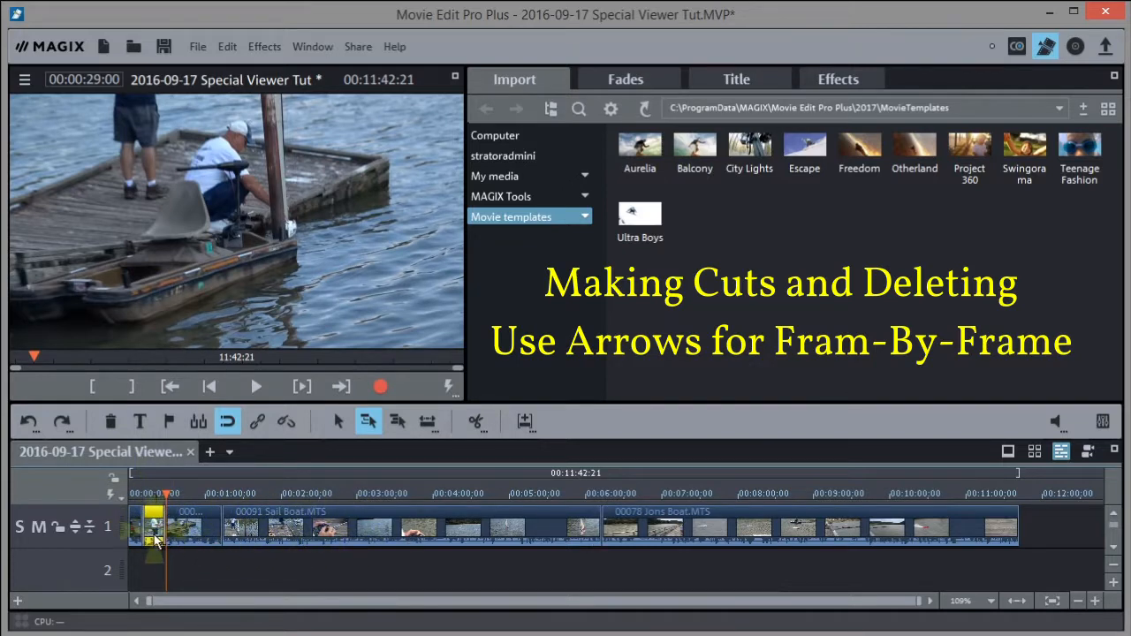
left_click(110, 424)
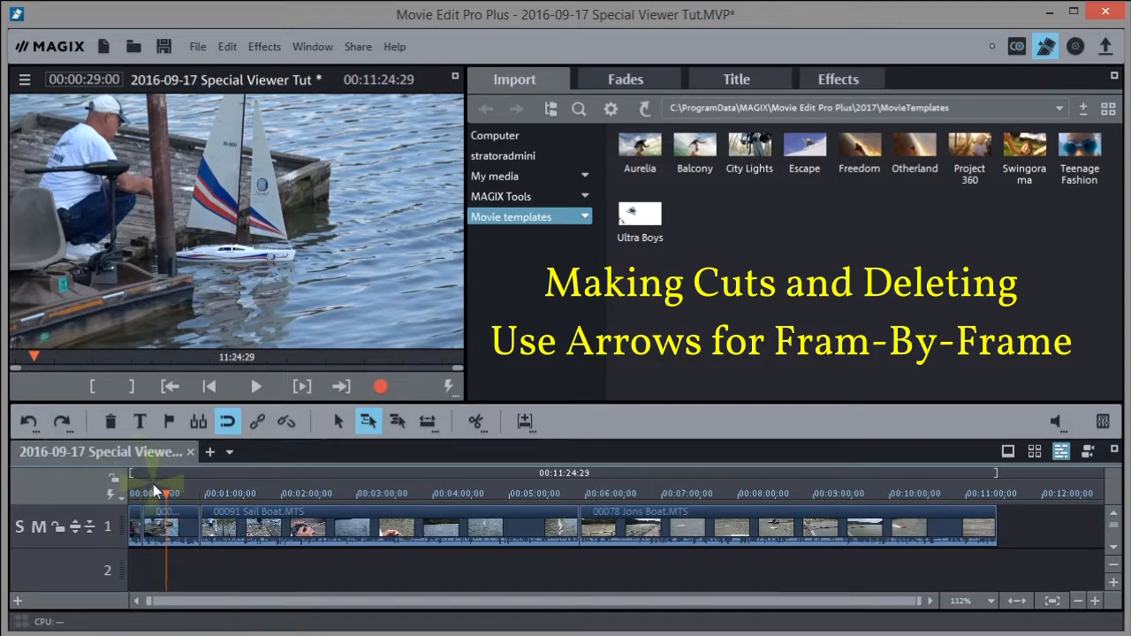
Play the movie from the start, stop near 00:00:15 and split the first clip there
mouse_move(152, 488)
left_mouse_down()
mouse_move(127, 494)
mouse_move(542, 492)
mouse_move(411, 512)
mouse_move(115, 495)
mouse_move(226, 495)
mouse_move(142, 495)
left_mouse_up()
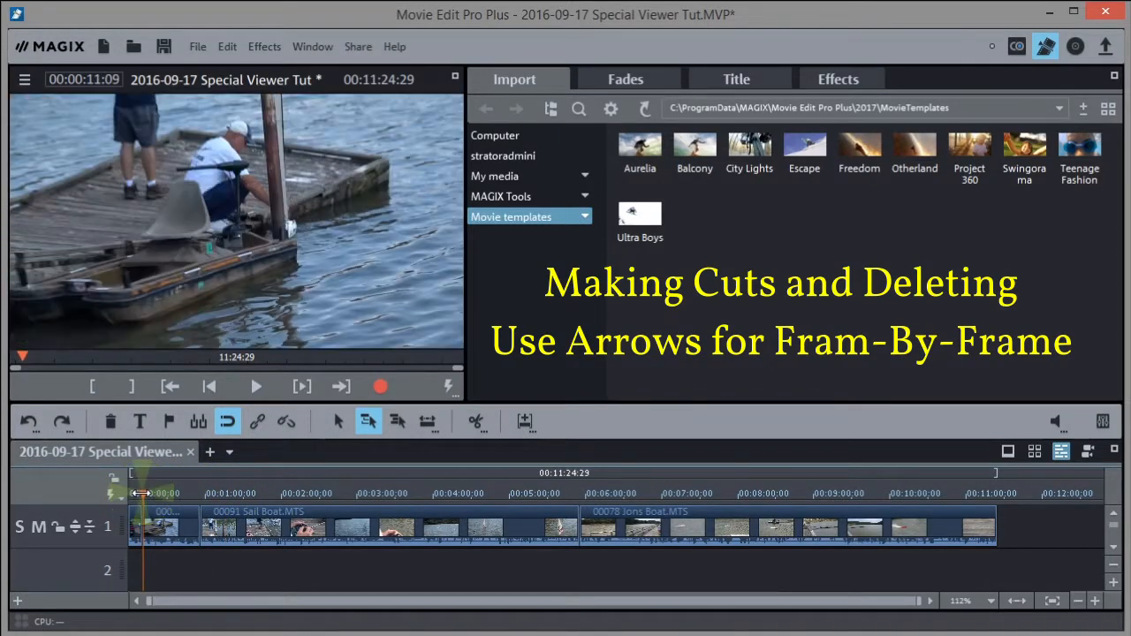
key("space")
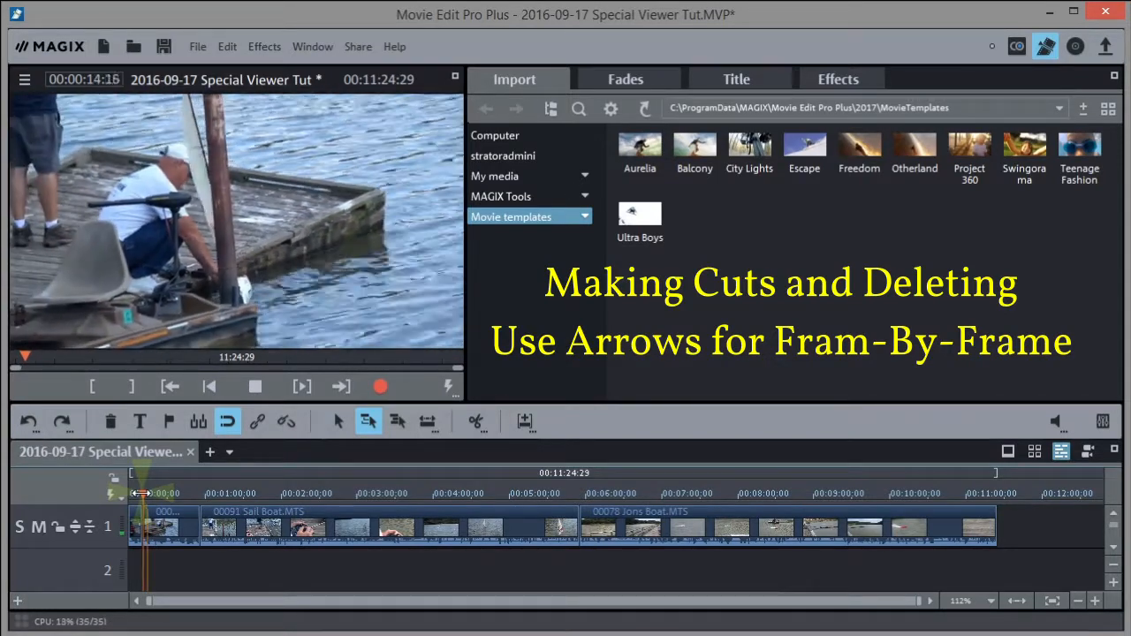
key("space")
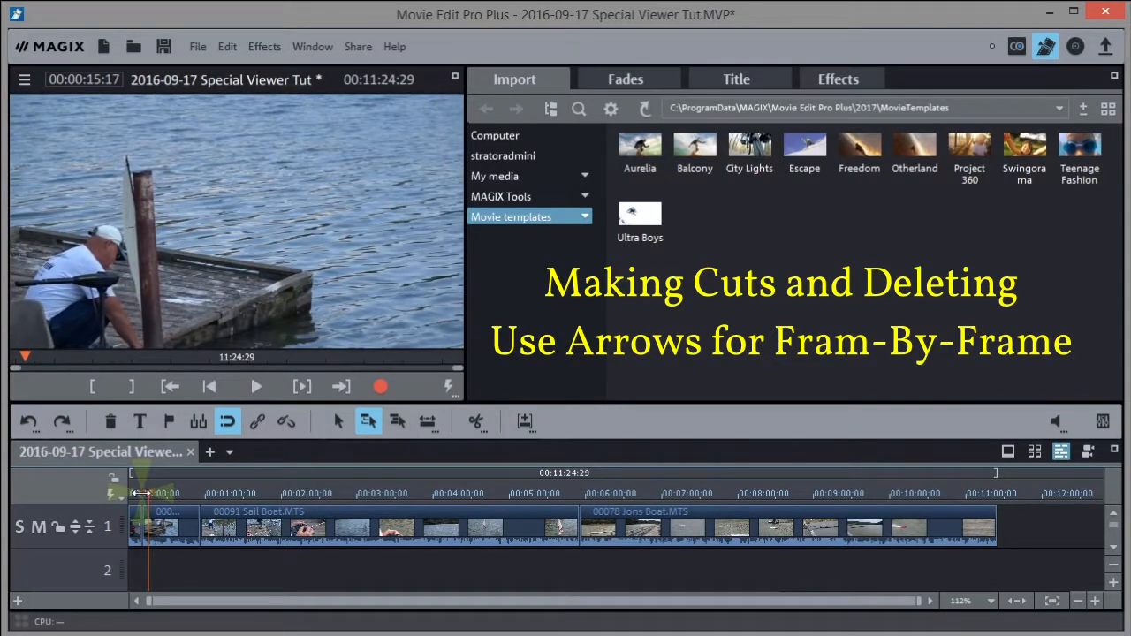
left_click(474, 420)
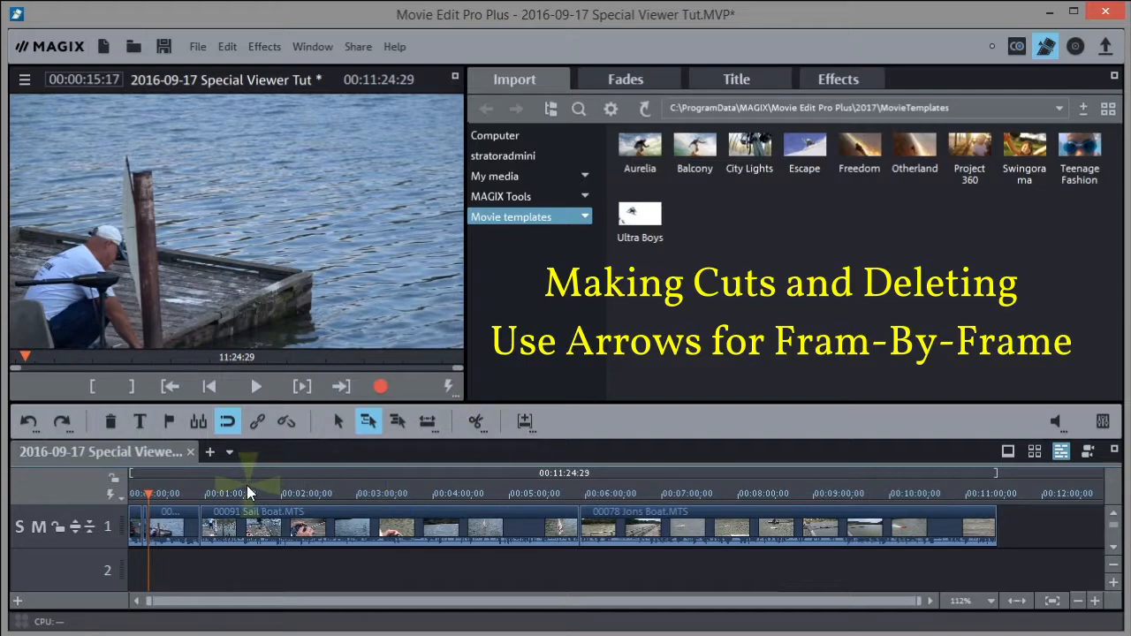
left_click_drag(150, 492, 224, 492)
Delete the 00088 Sail Boat piece after the 15-second cut, then scrub back to review
left_click(173, 526)
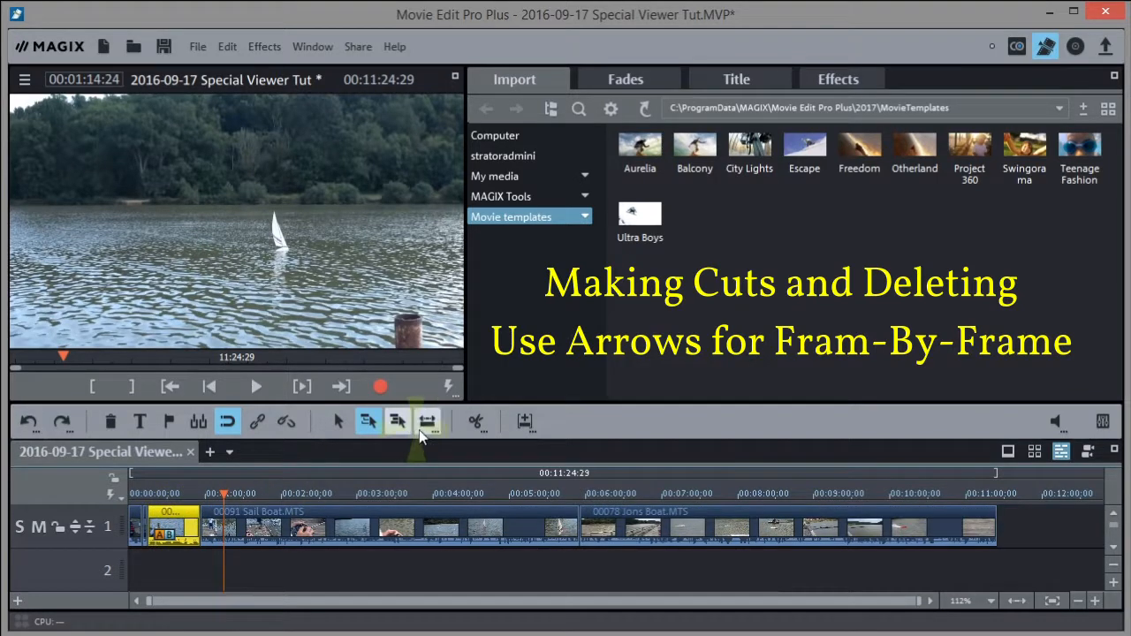
left_click(110, 424)
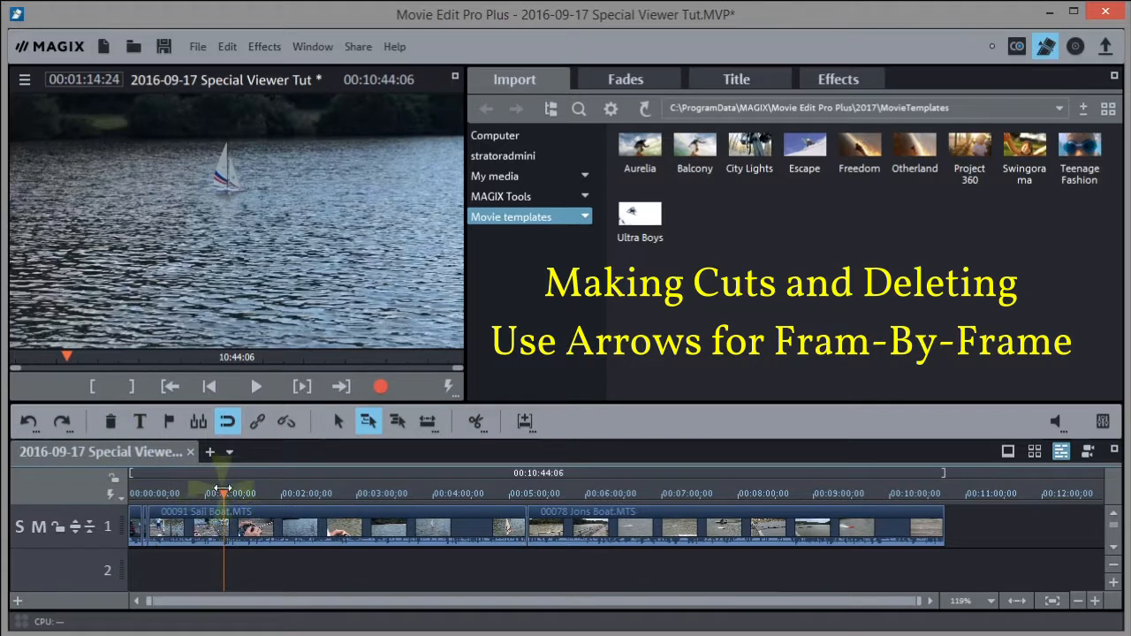
left_click(156, 496)
mouse_move(157, 497)
left_mouse_down()
mouse_move(311, 494)
mouse_move(146, 486)
mouse_move(150, 477)
left_mouse_up()
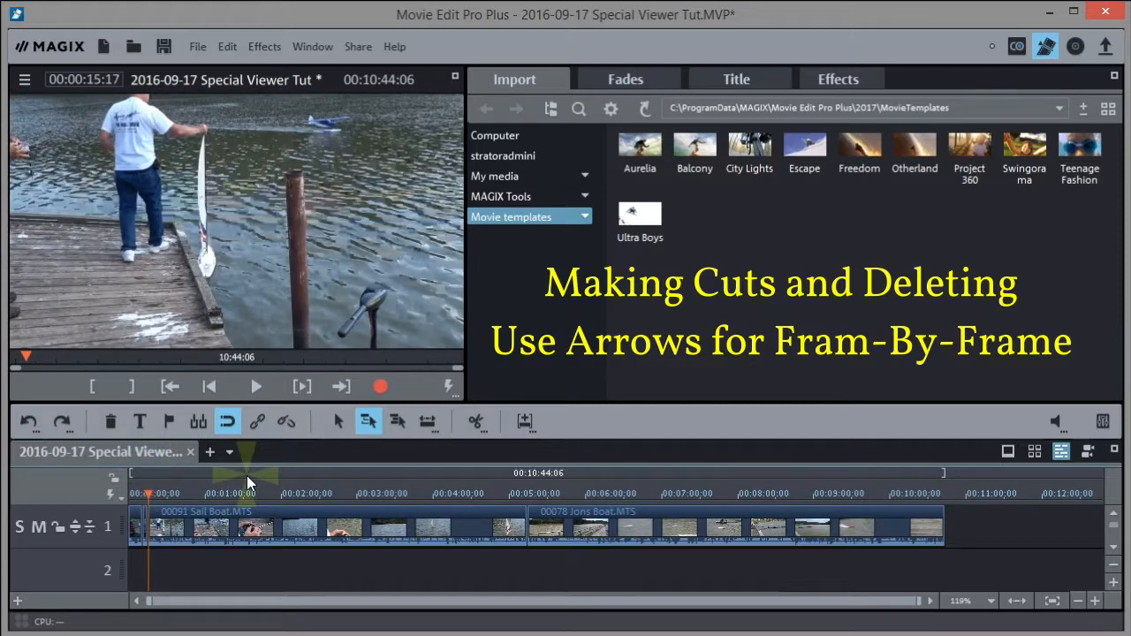
Start a title with the T button, then discard it and resume playback
left_click(129, 426)
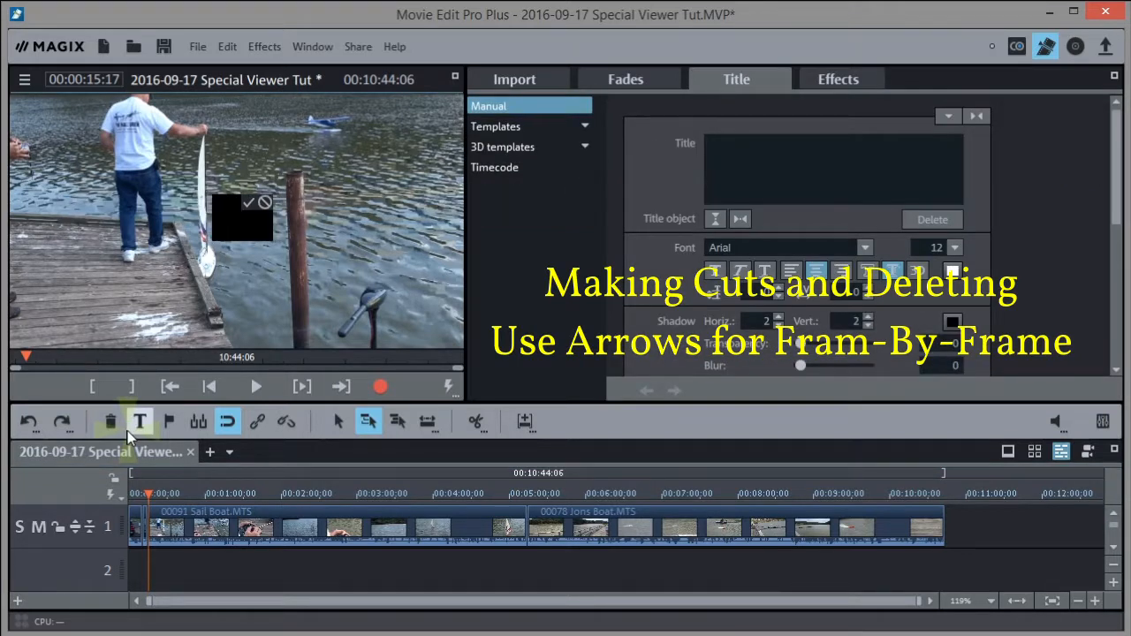
left_click(204, 560)
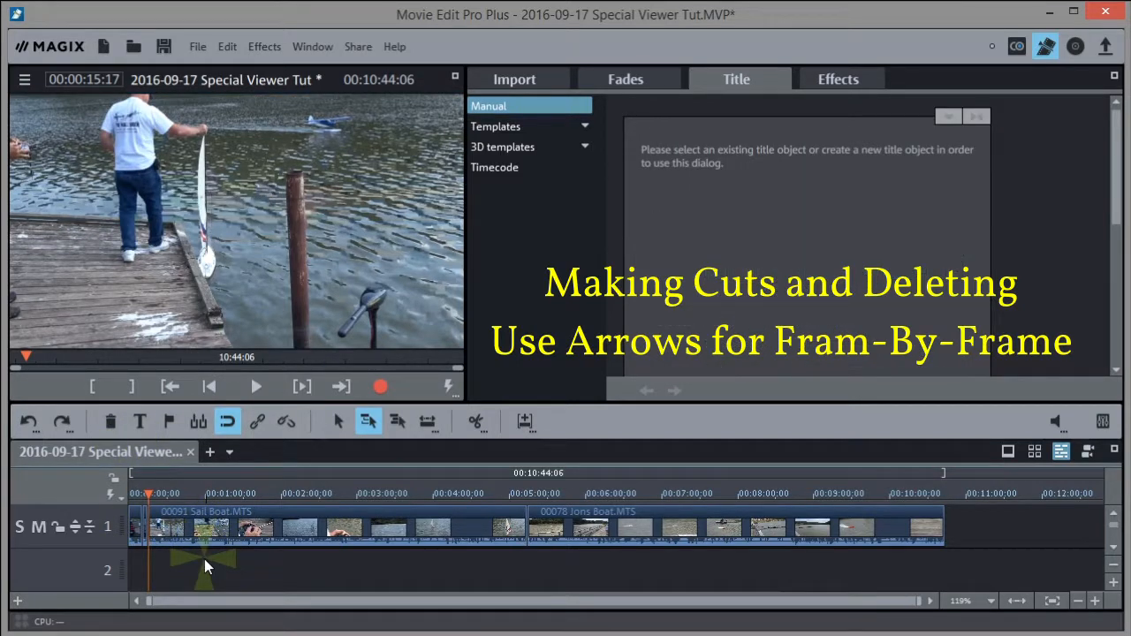
key("space")
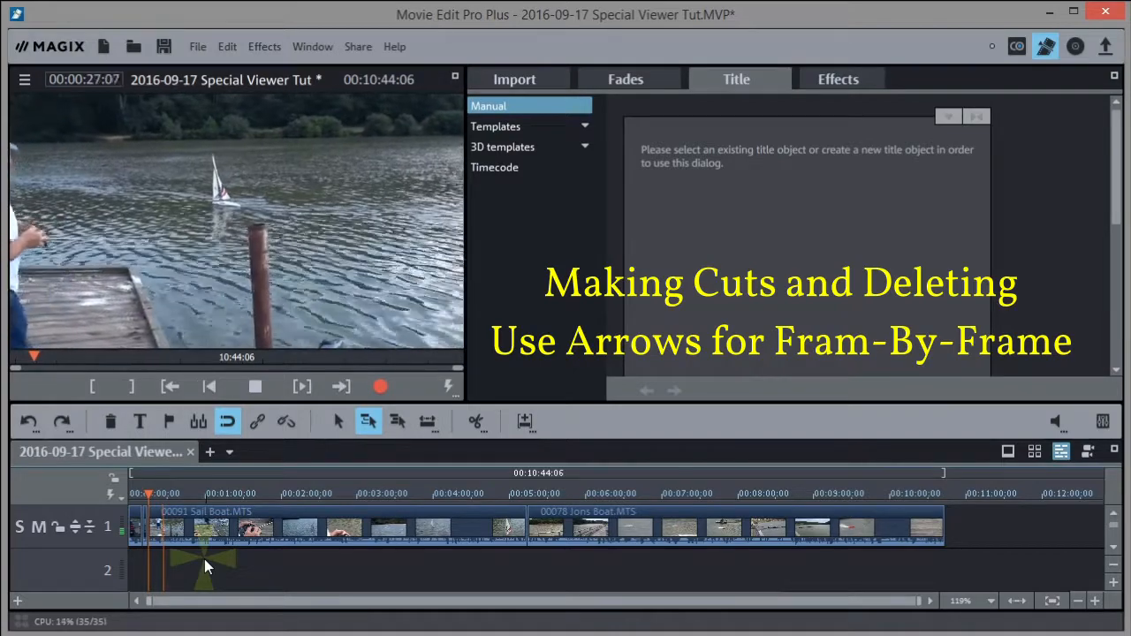
key("k")
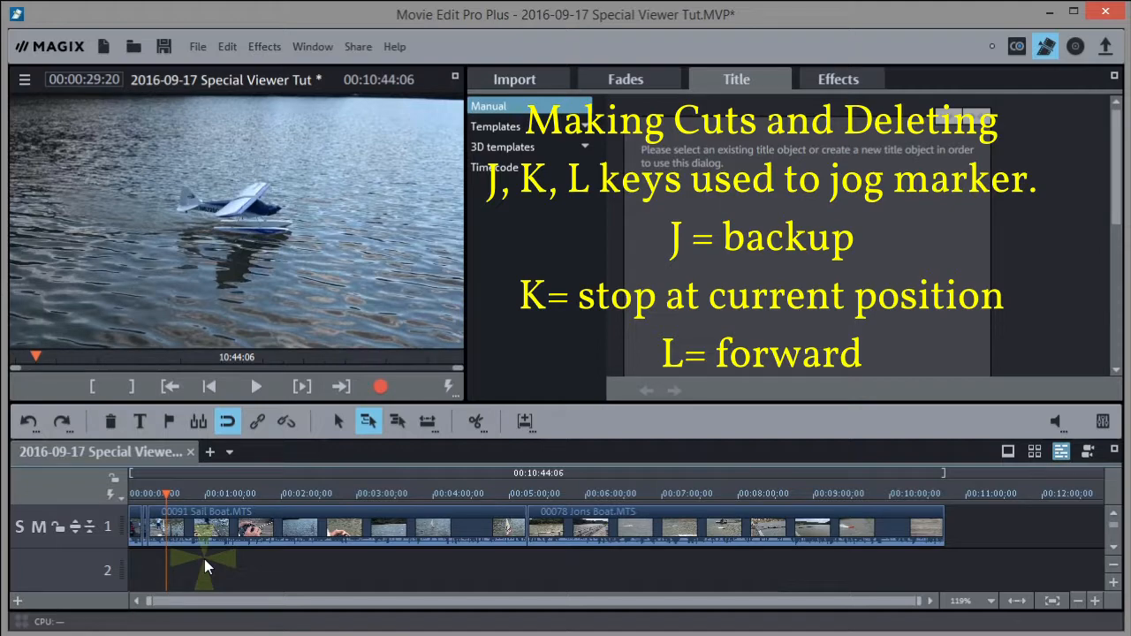
key("j")
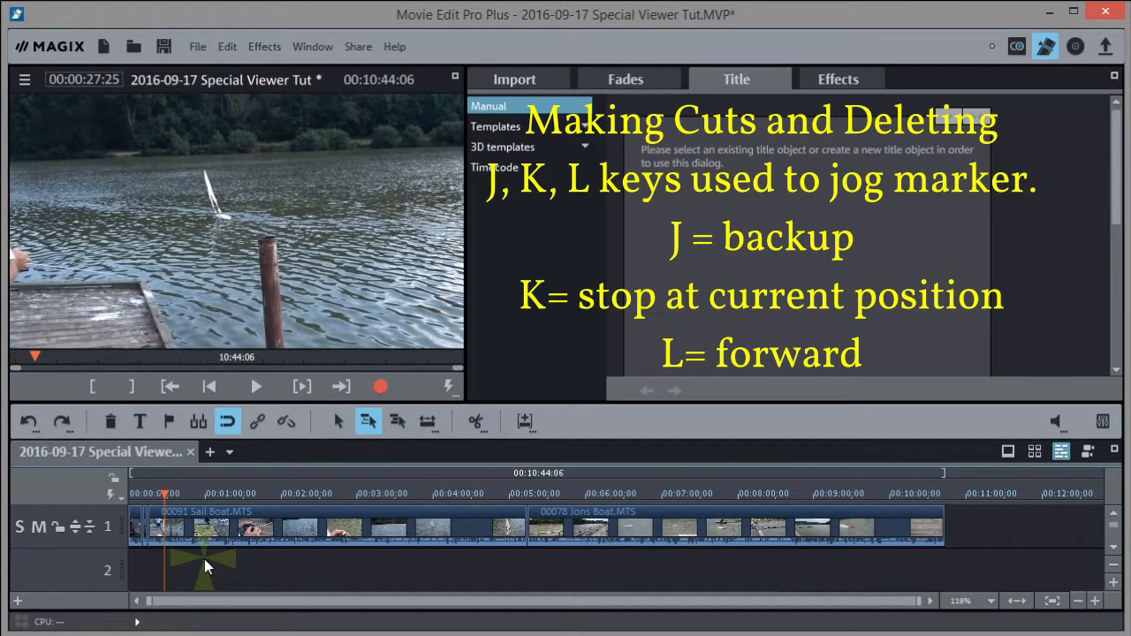
left_click(476, 420)
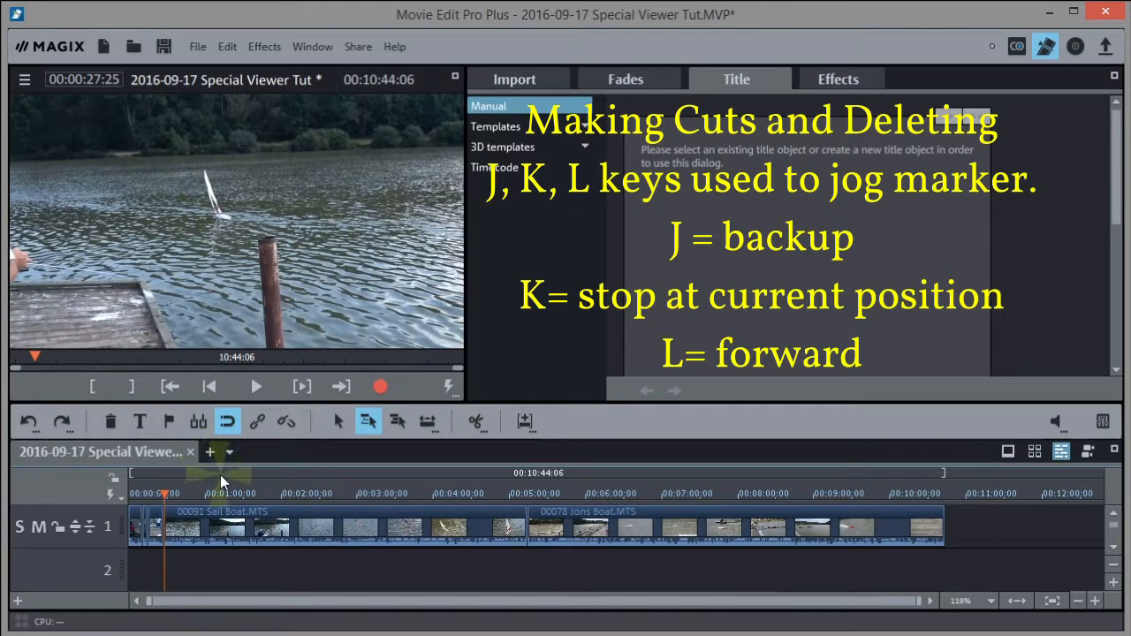
left_click(164, 493)
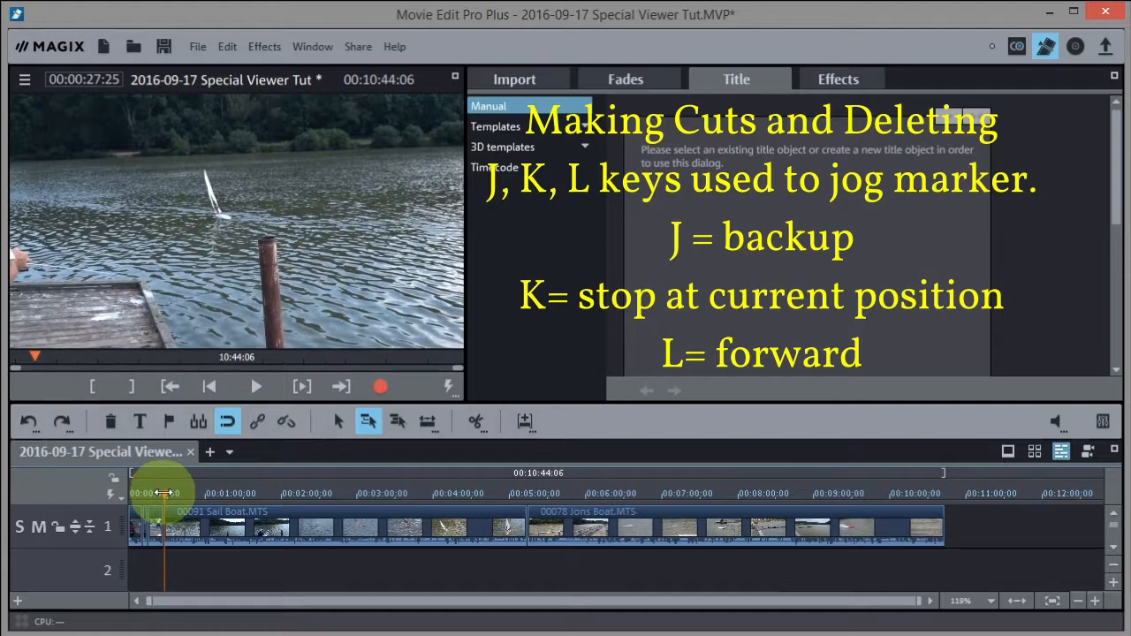
left_click_drag(163, 493, 215, 505)
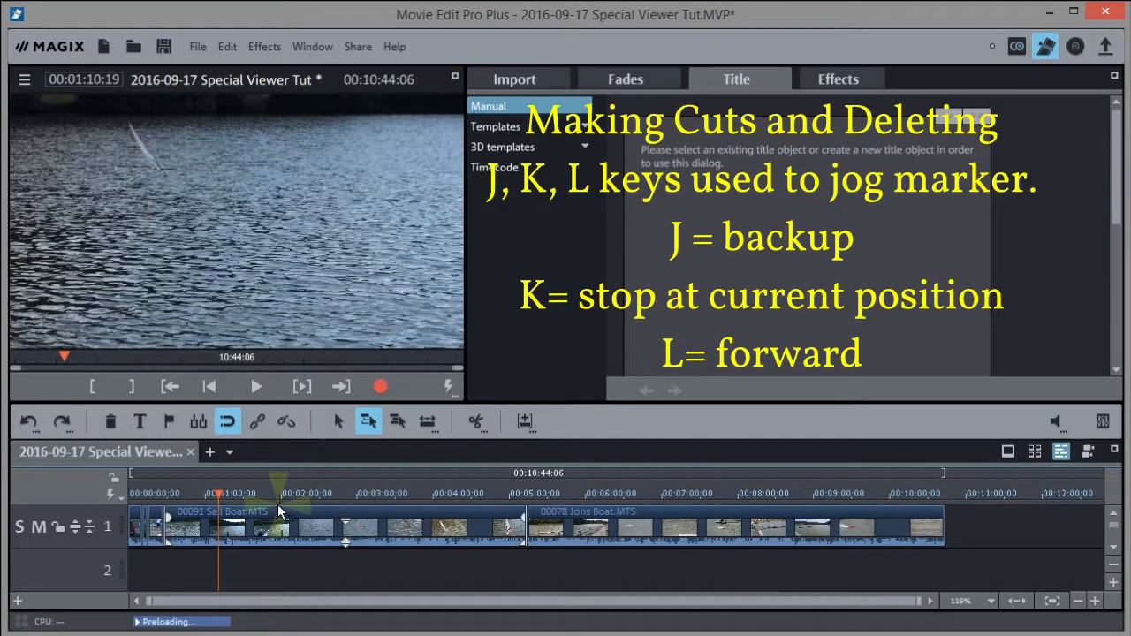
key("l")
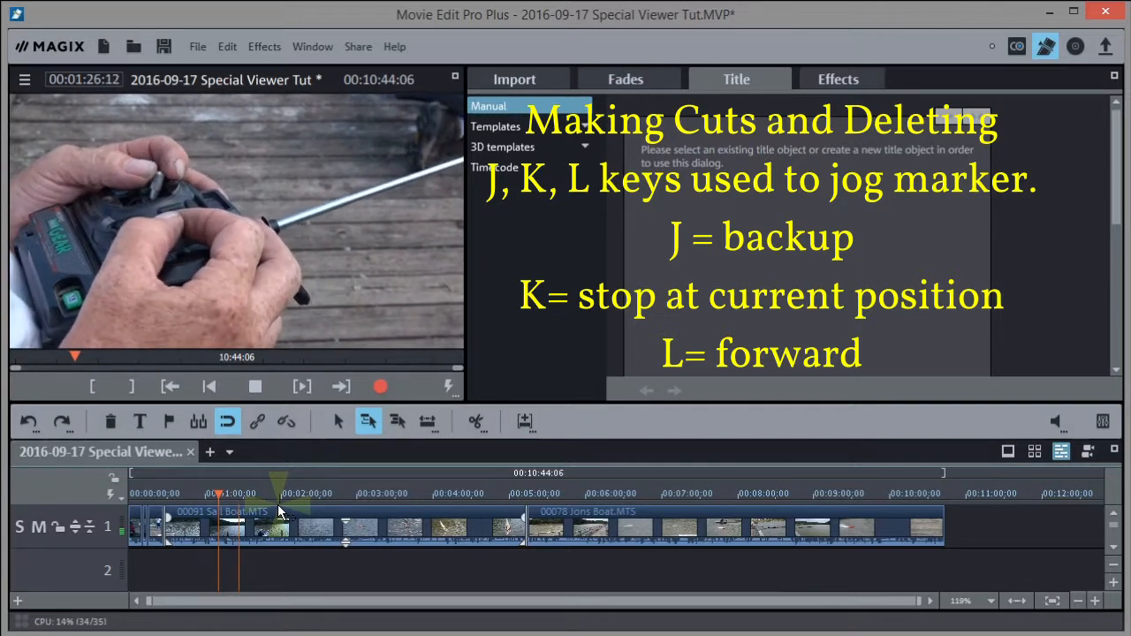
key("space")
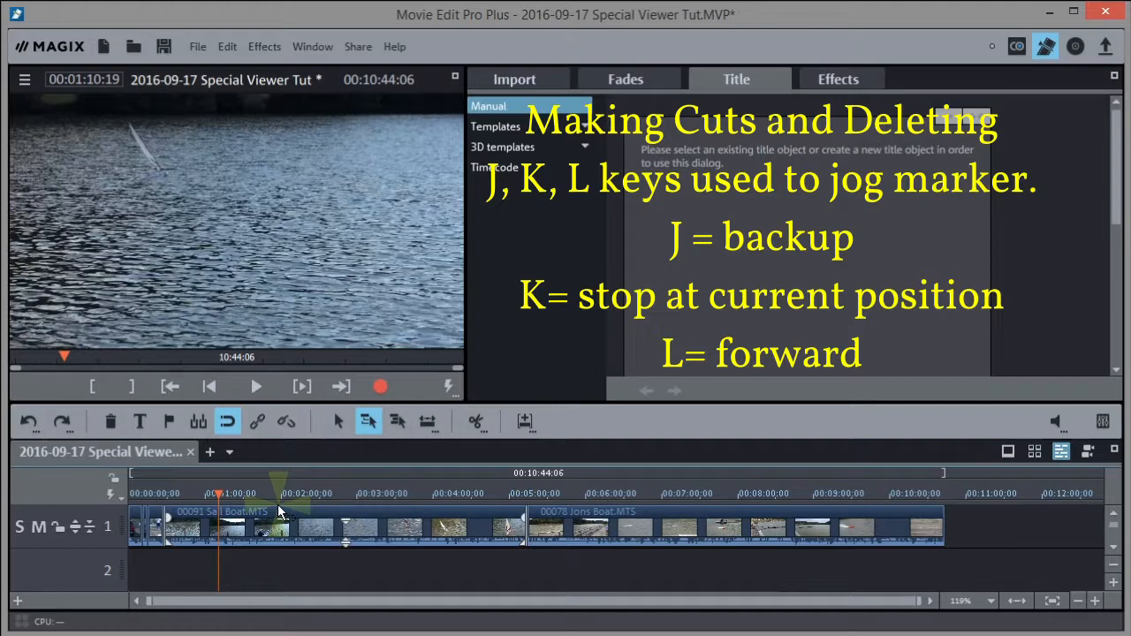
key("j")
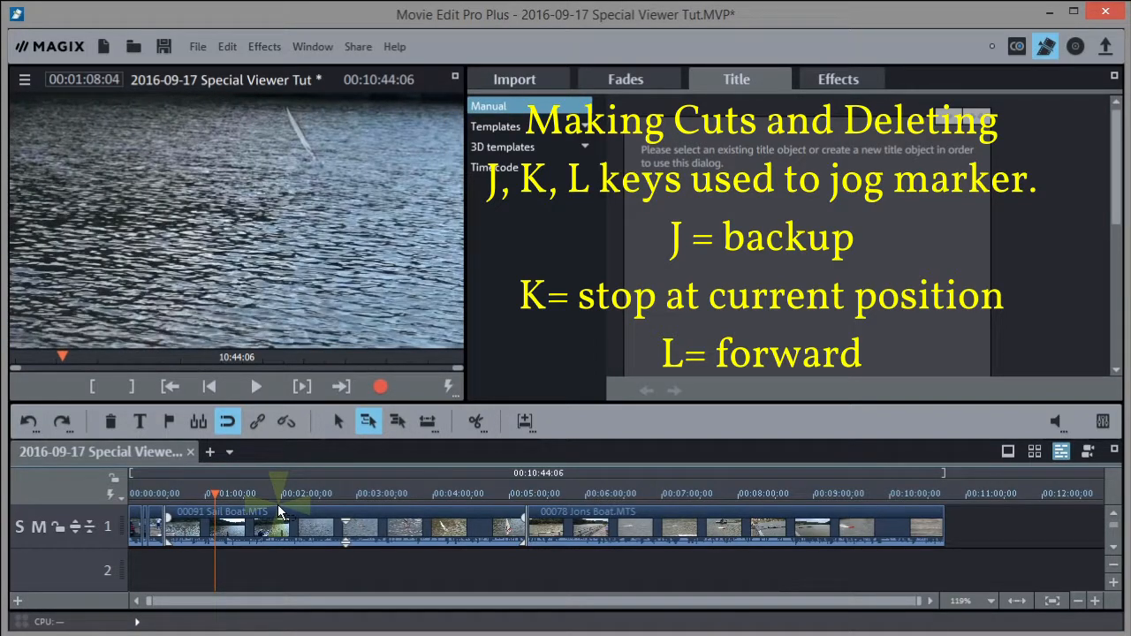
key("space")
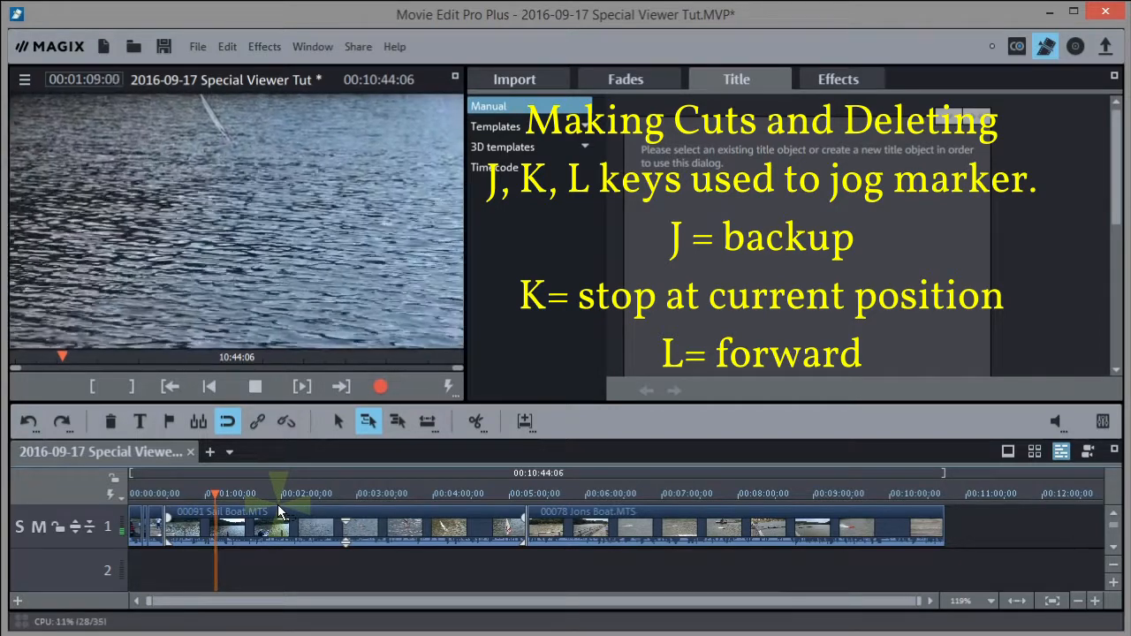
key("space")
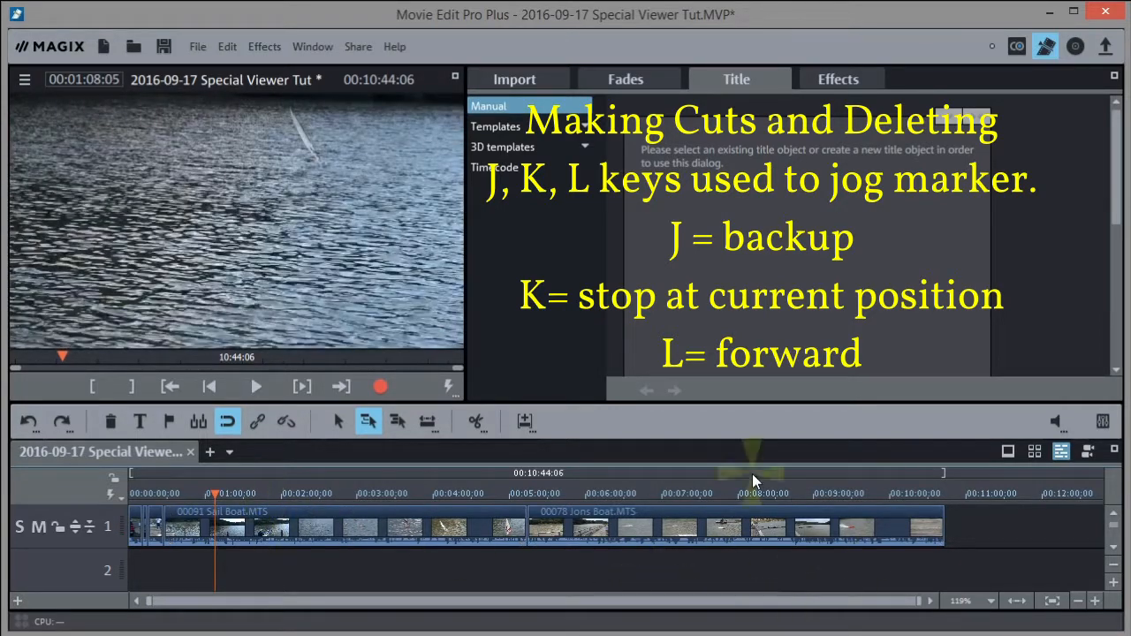
Enlarge track 1 twice to show its audio waveform and zoom the timeline in three steps
left_click(1113, 584)
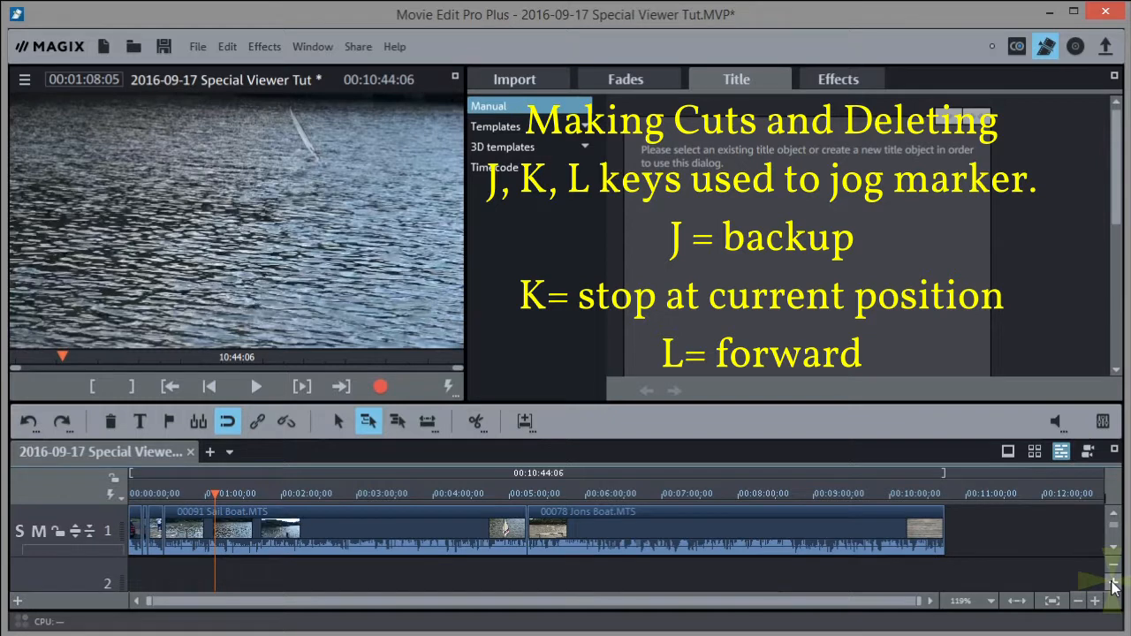
left_click(1112, 584)
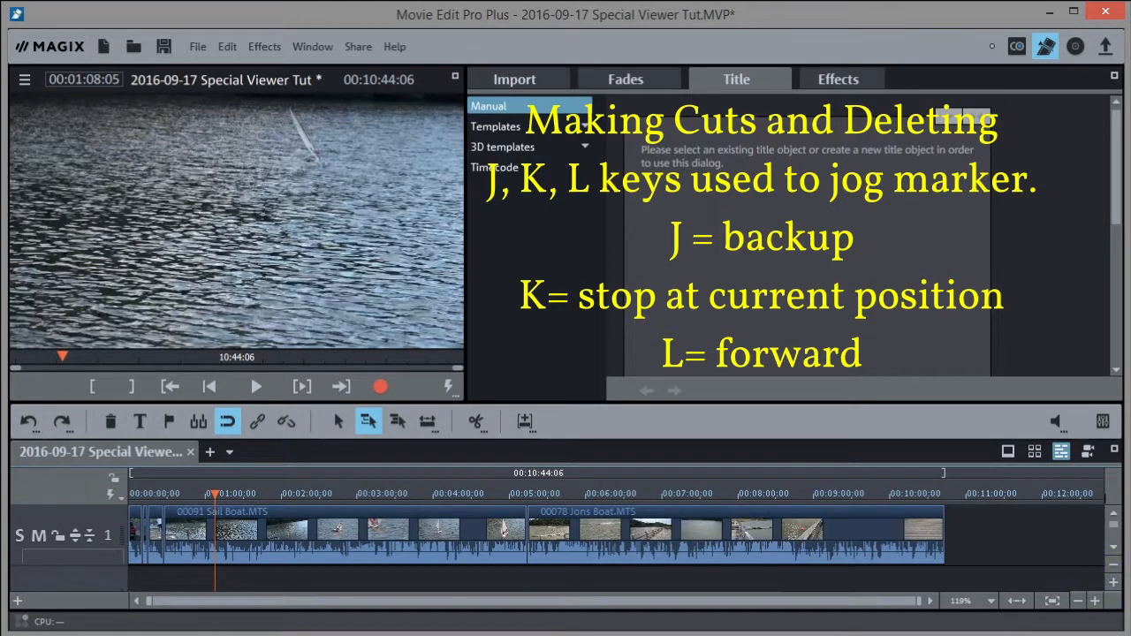
left_click(1094, 603)
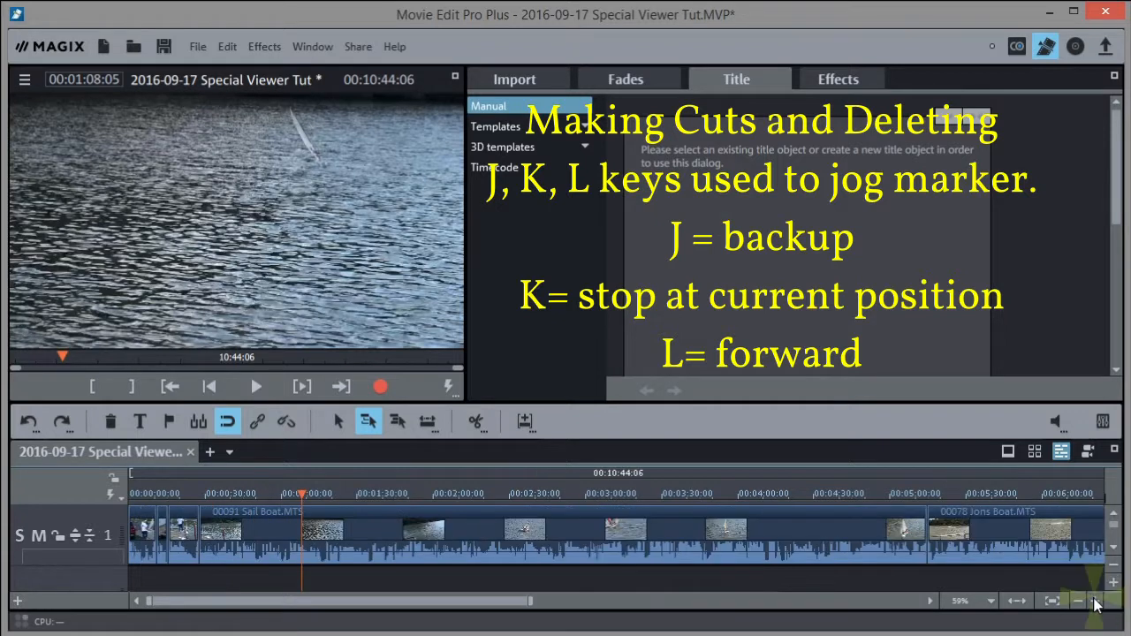
left_click(1095, 602)
left_click(1094, 602)
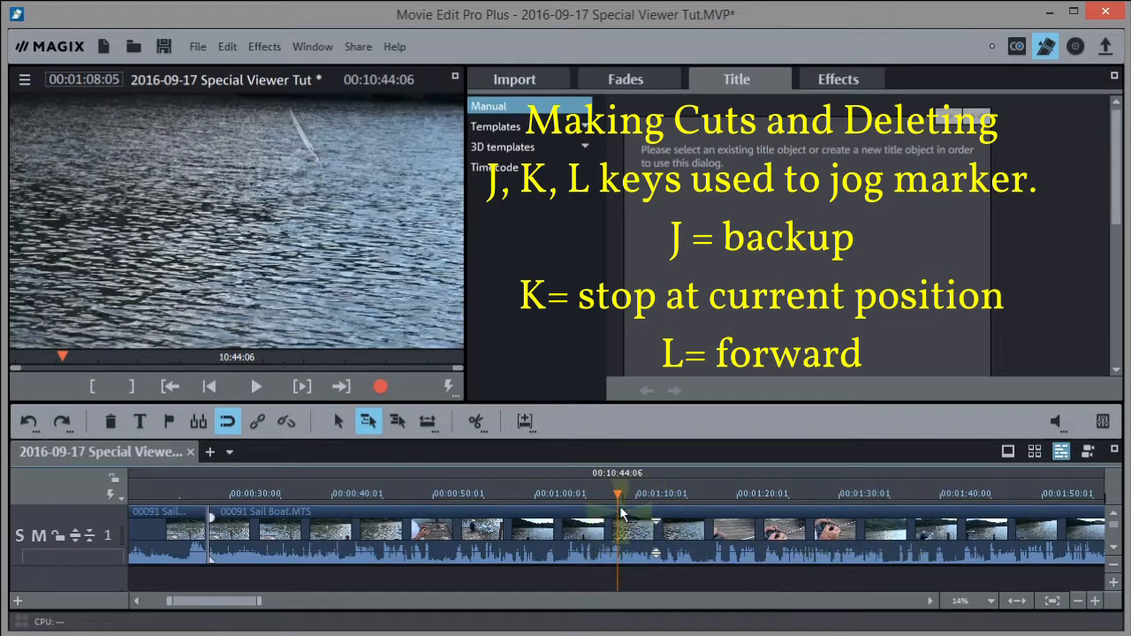
Jog the Sail Boat footage between 1:05 and 1:09 with J, K, L to locate the cut near 1:07
left_click_drag(616, 489, 593, 492)
key("l")
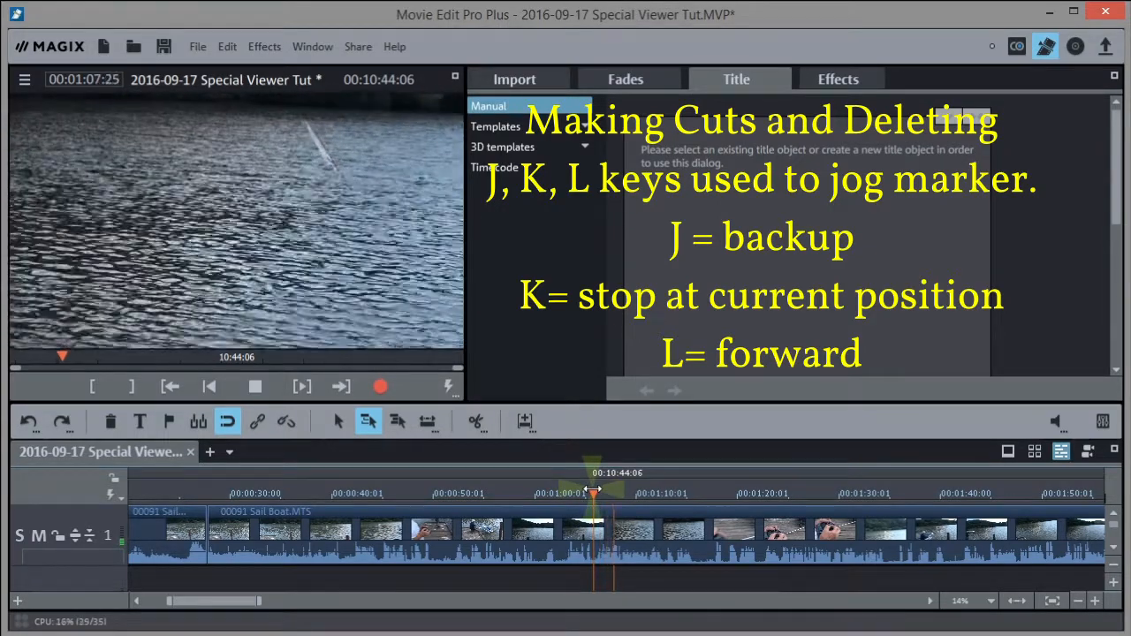
key("k")
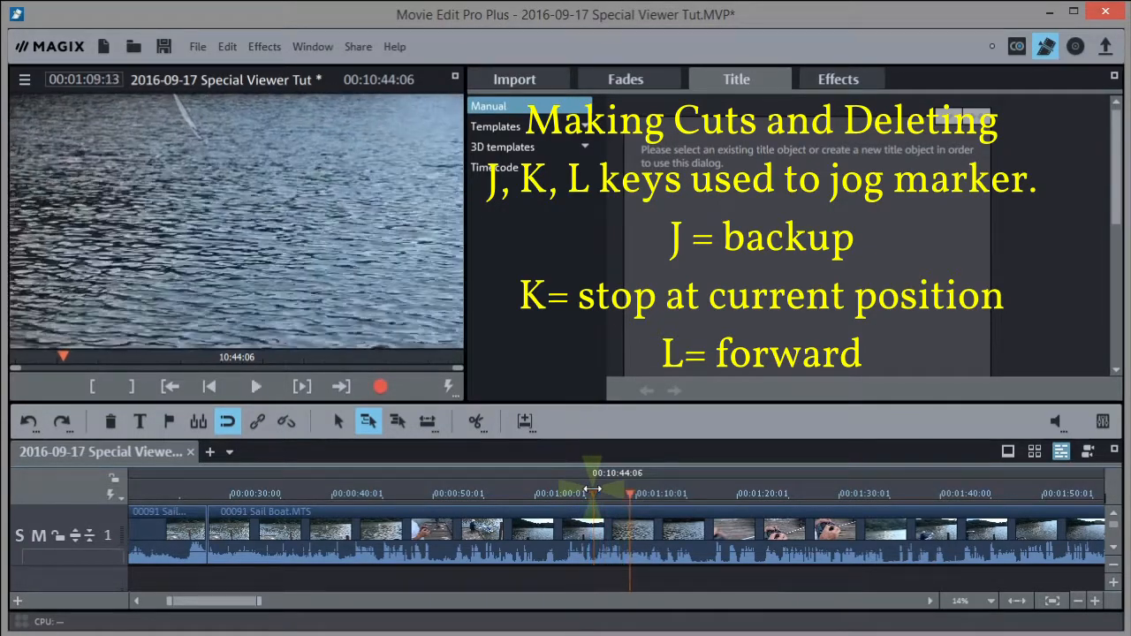
left_click_drag(623, 492, 608, 493)
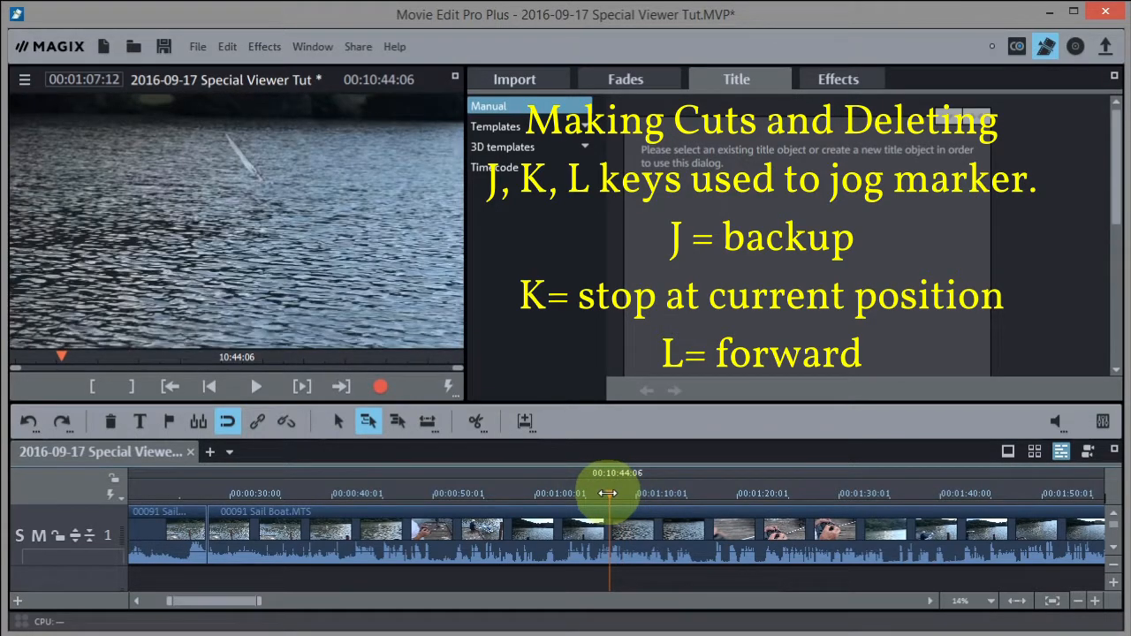
key("l")
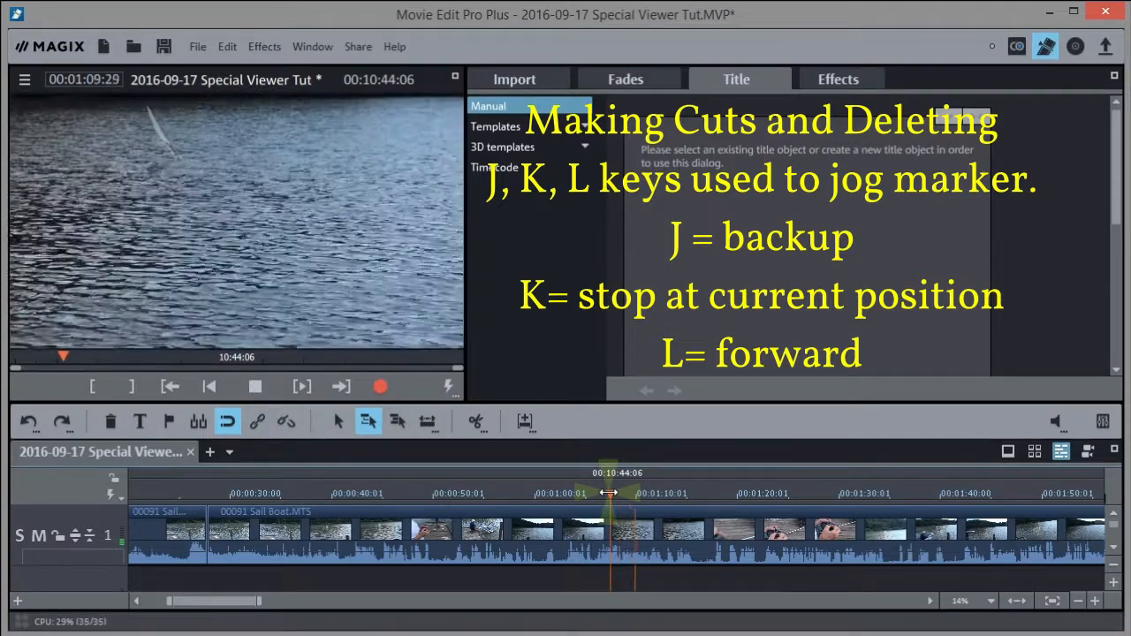
key("k")
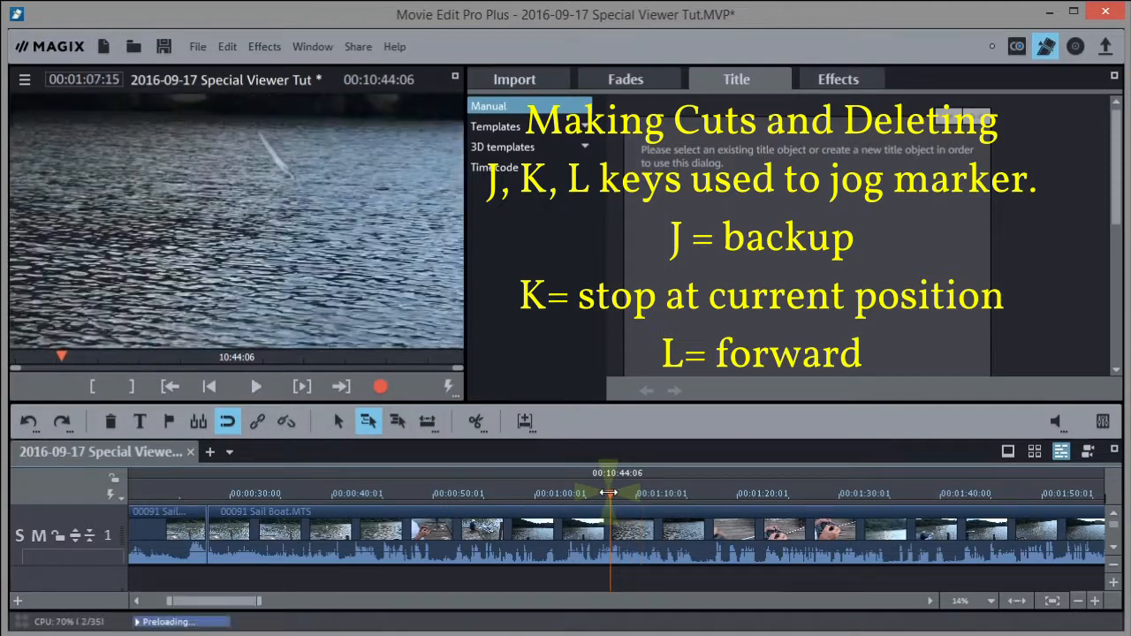
key("l")
key("k")
key("k")
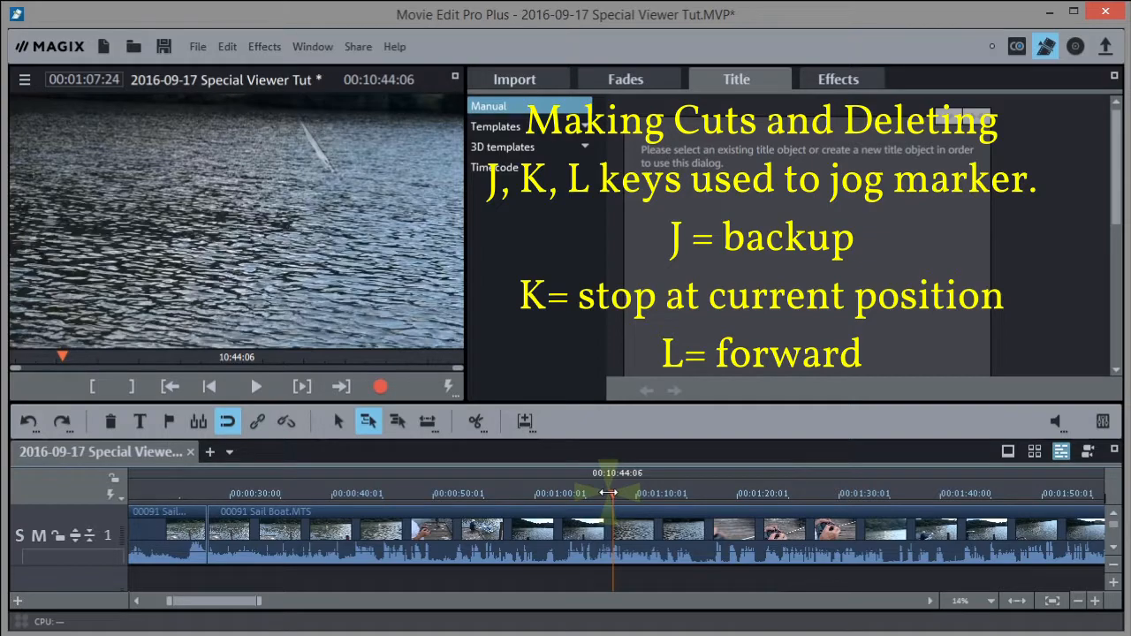
key("l")
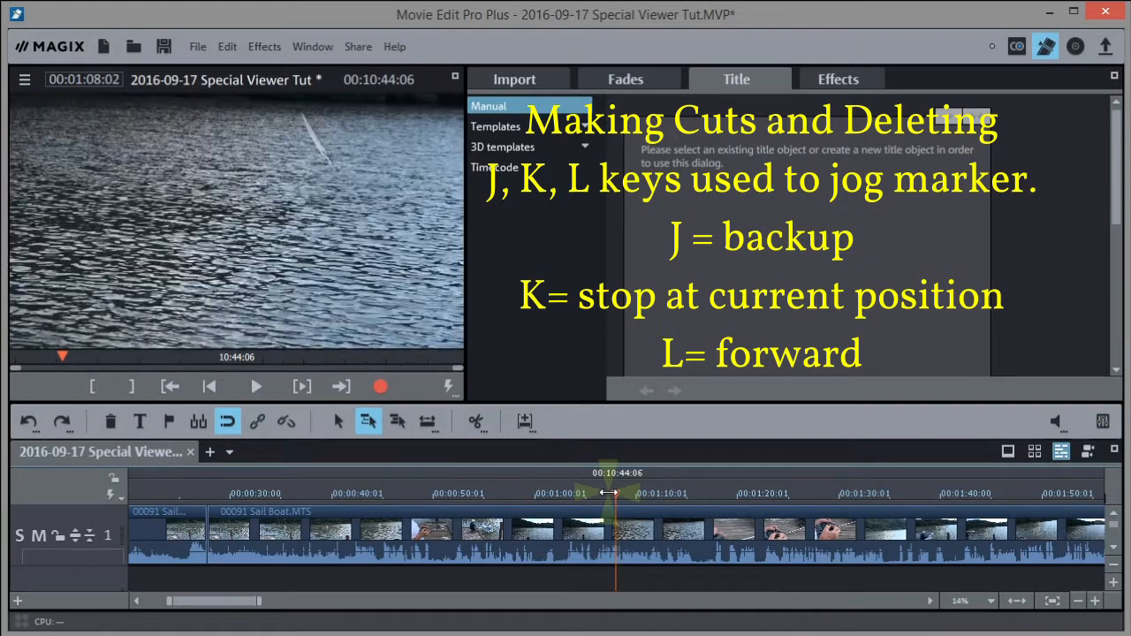
key("space")
key("j")
key("l")
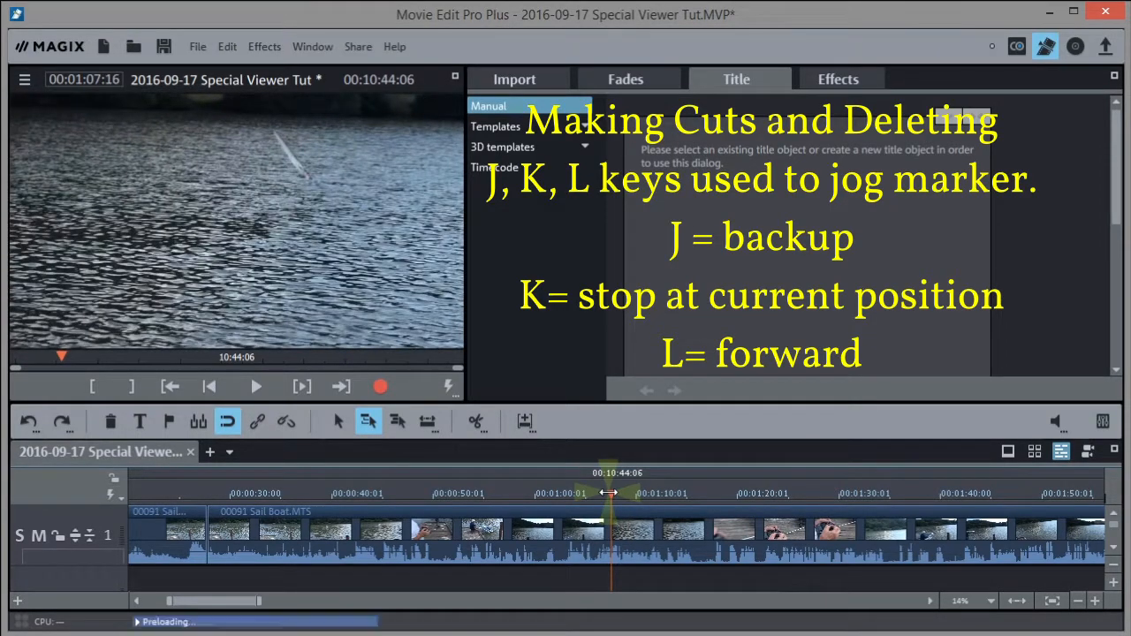
key("space")
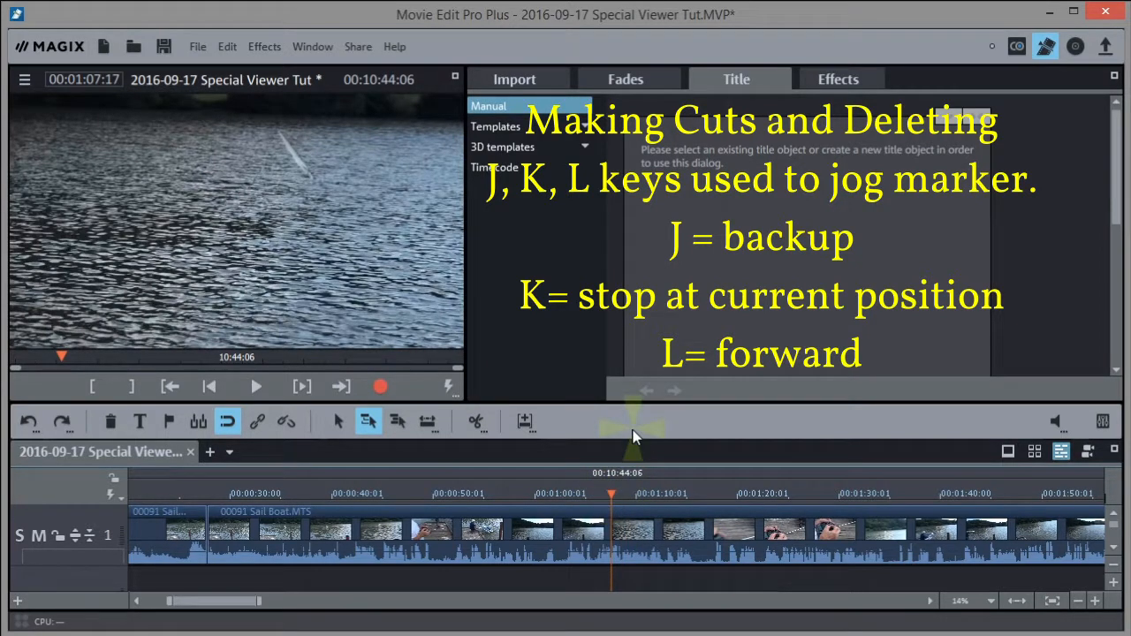
Fit the whole movie in view, split 00091 Sail Boat near 1:07 and delete the section before the cut
left_click(1016, 603)
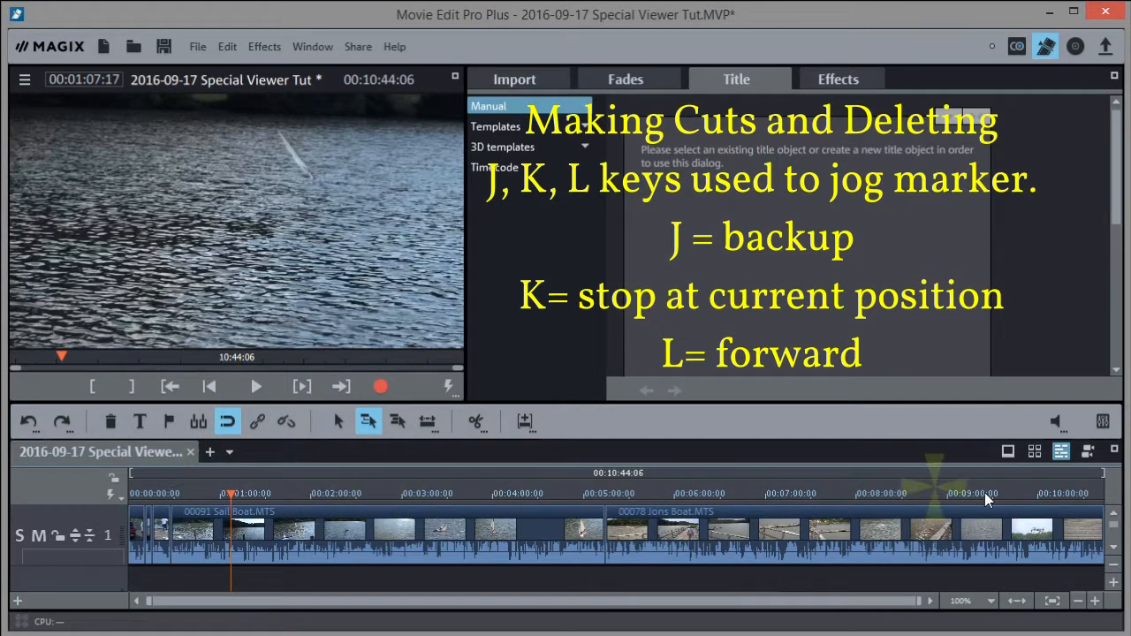
left_click(473, 422)
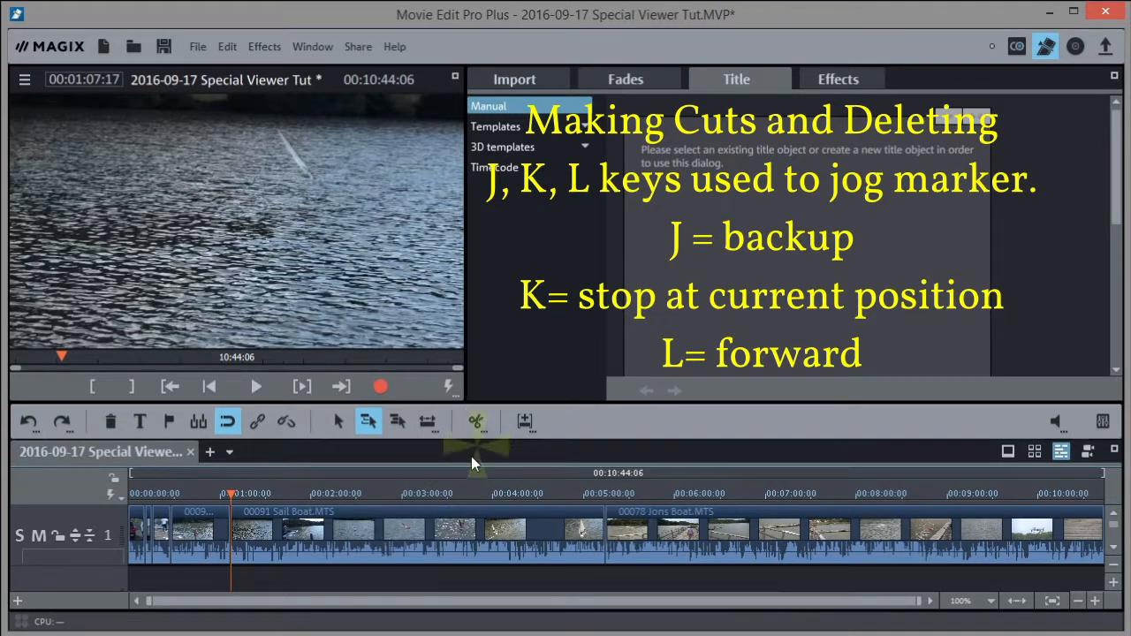
left_click(201, 528)
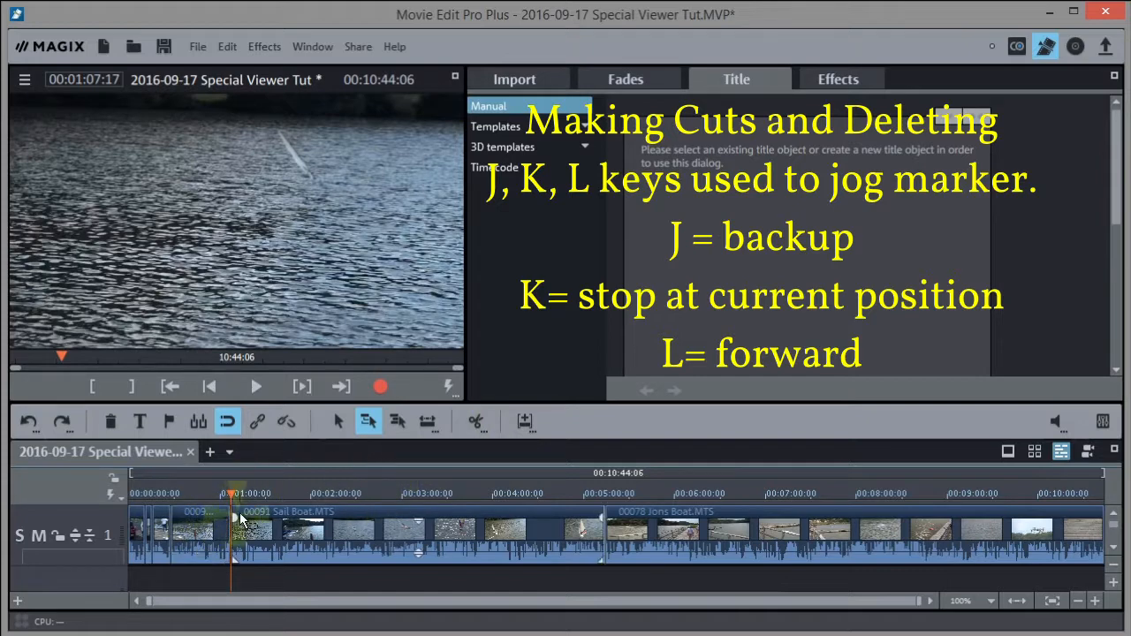
left_click(213, 492)
left_click_drag(207, 492, 186, 482)
left_click(194, 522)
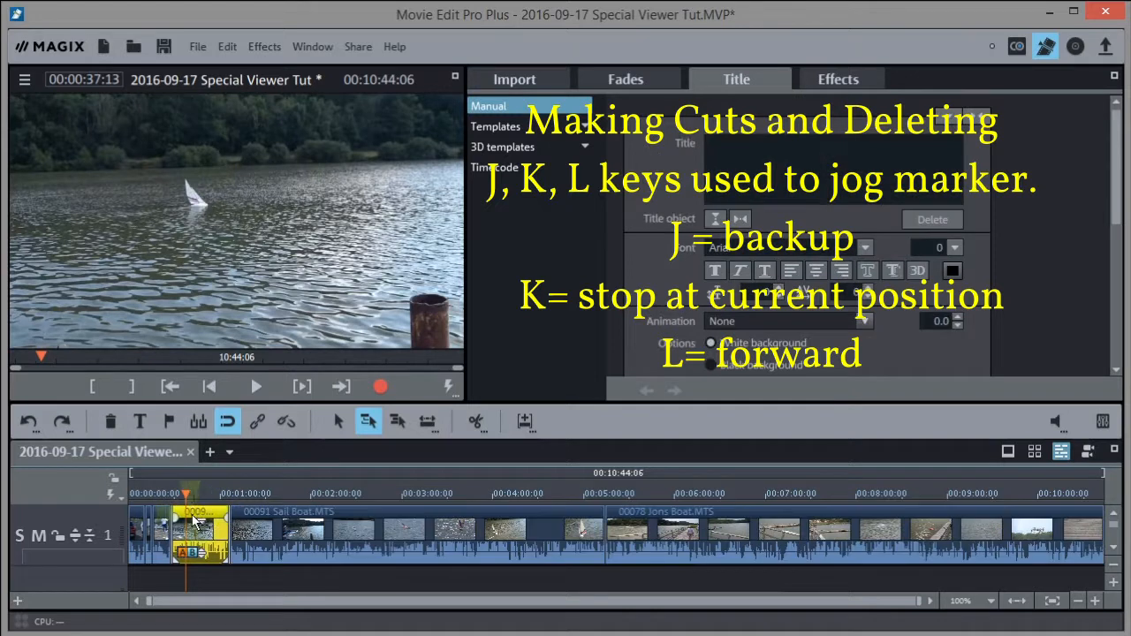
key("Delete")
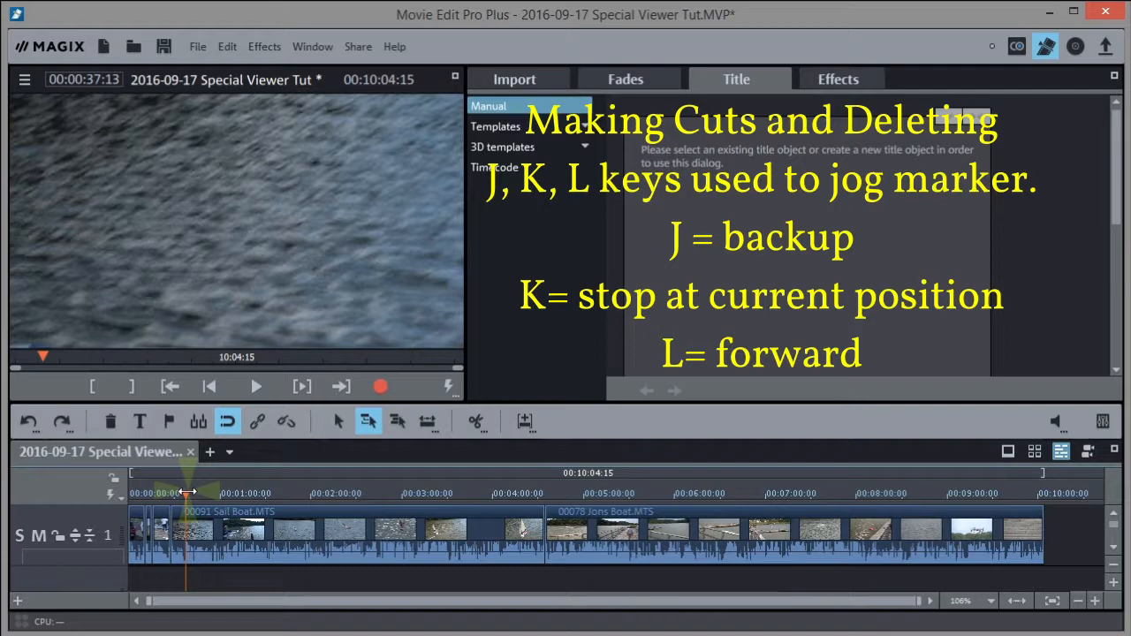
Move the playhead back to about 0:32 and play past the new cut, stopping at 0:56
left_click(188, 492)
mouse_move(187, 492)
left_mouse_down()
mouse_move(173, 493)
mouse_move(213, 494)
mouse_move(199, 494)
left_mouse_up()
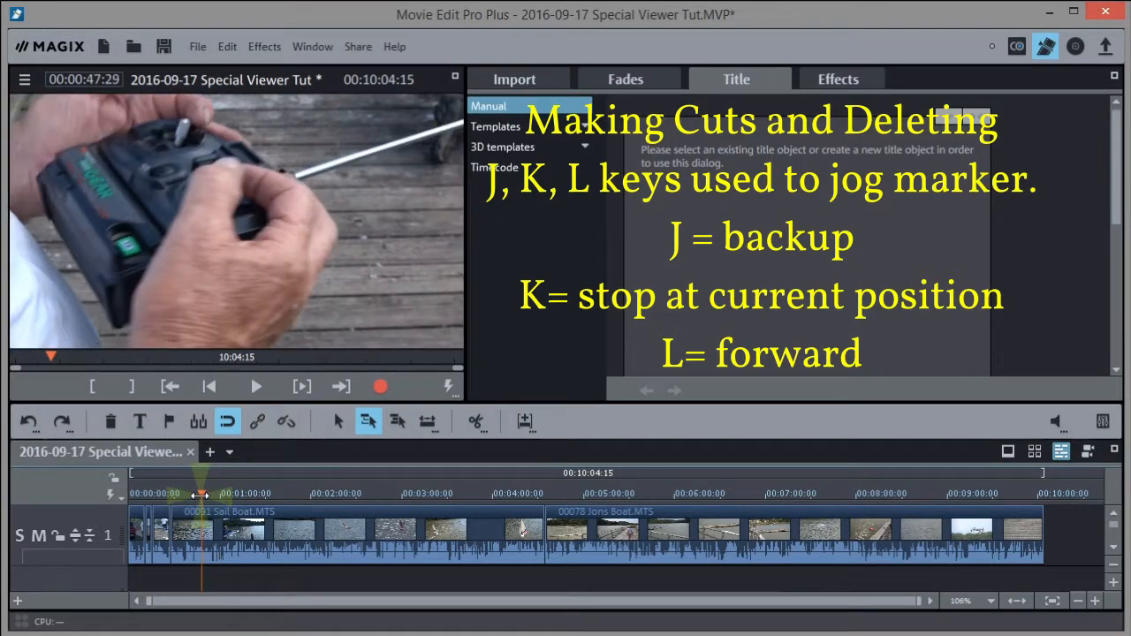
key("l")
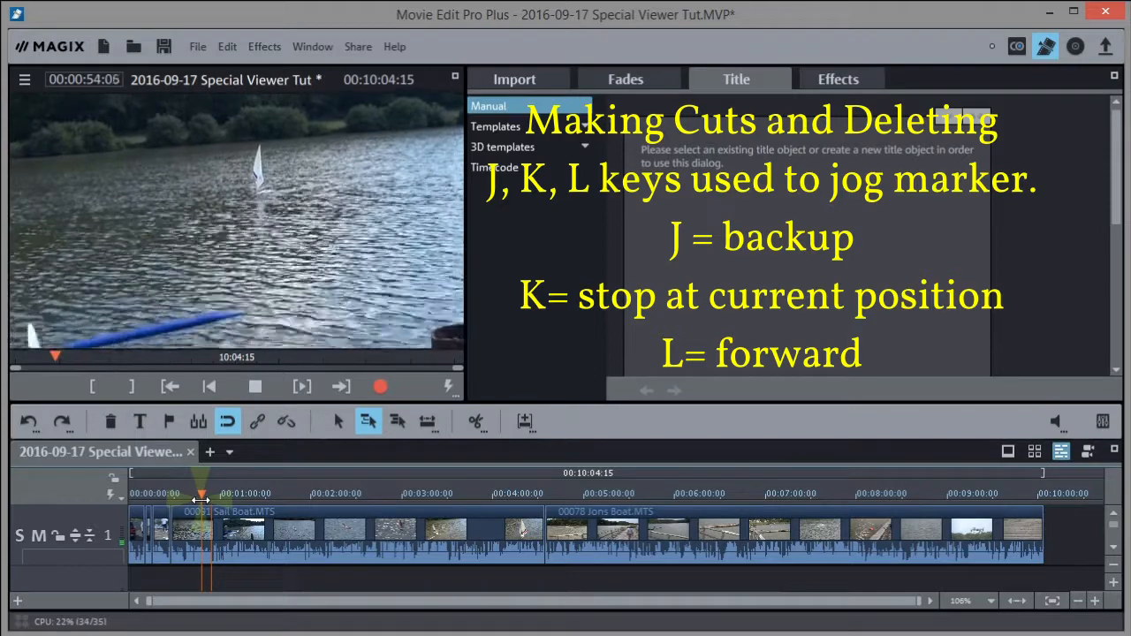
key("k")
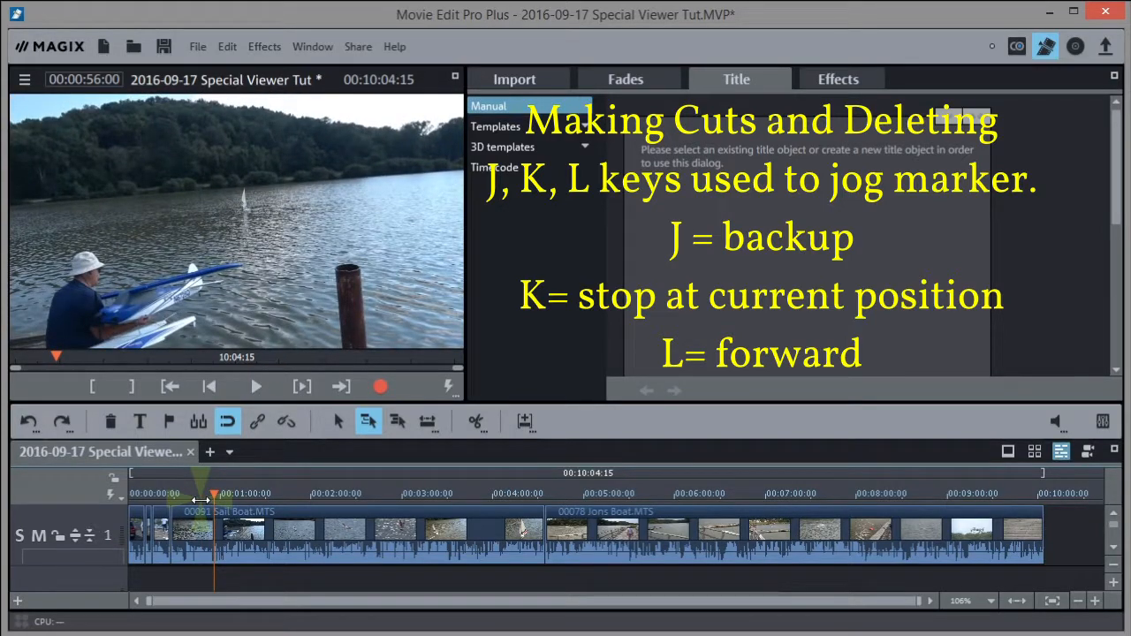
Jog the footage backward, bring up the audio mixer with M, and stop playback
key("j")
key("m")
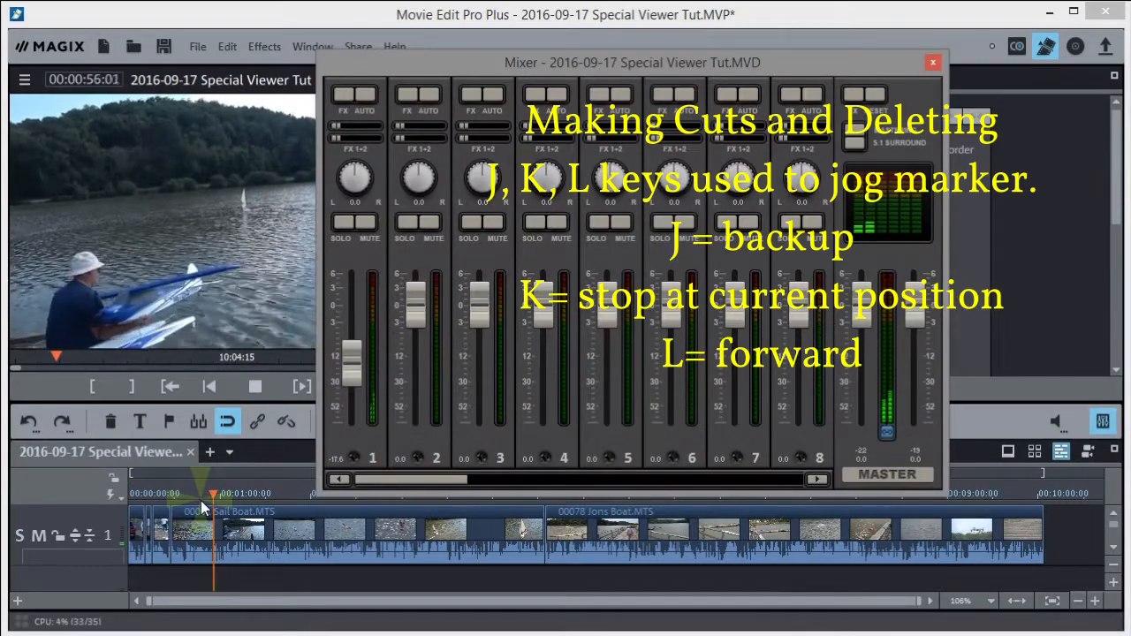
key("space")
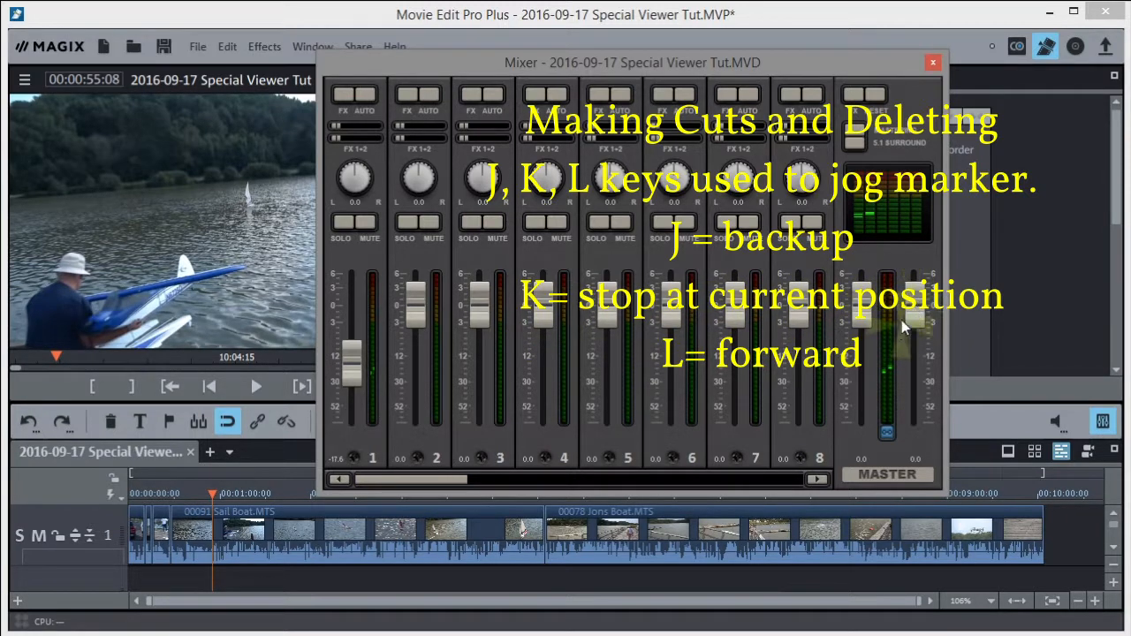
Close the Mixer window, reopen it from the toolbar, and close it again
left_click(933, 61)
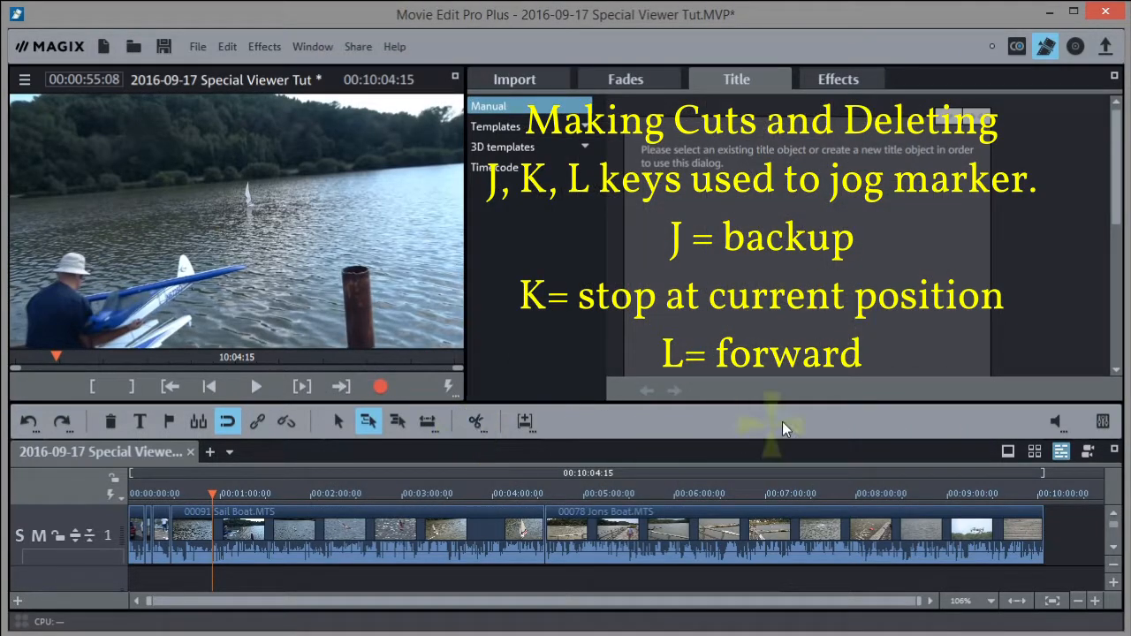
left_click(1103, 422)
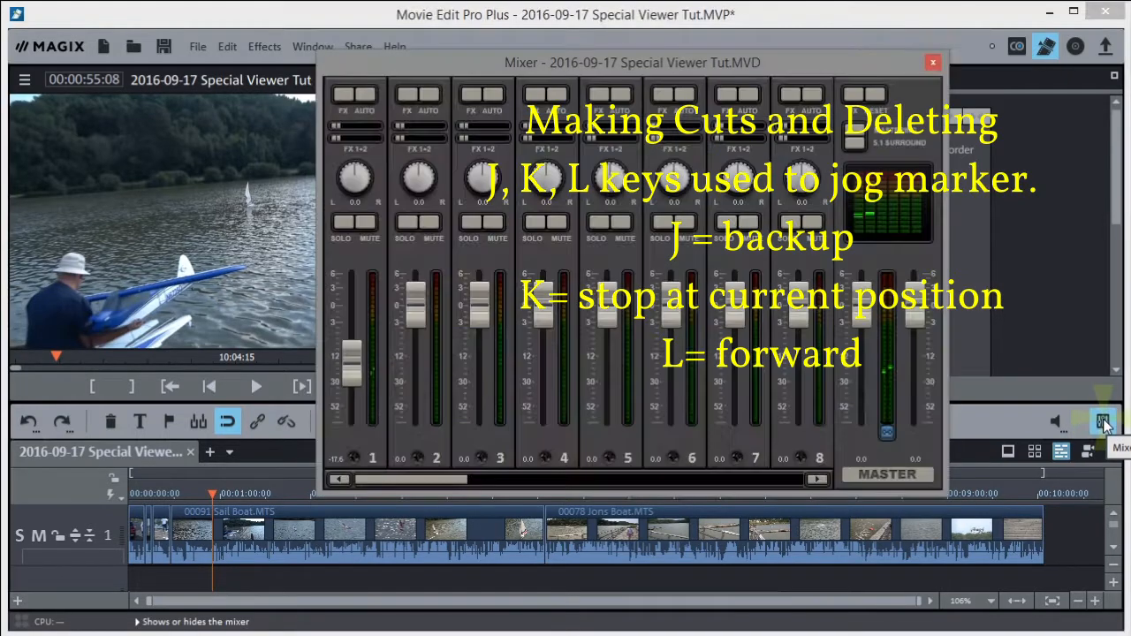
left_click(934, 64)
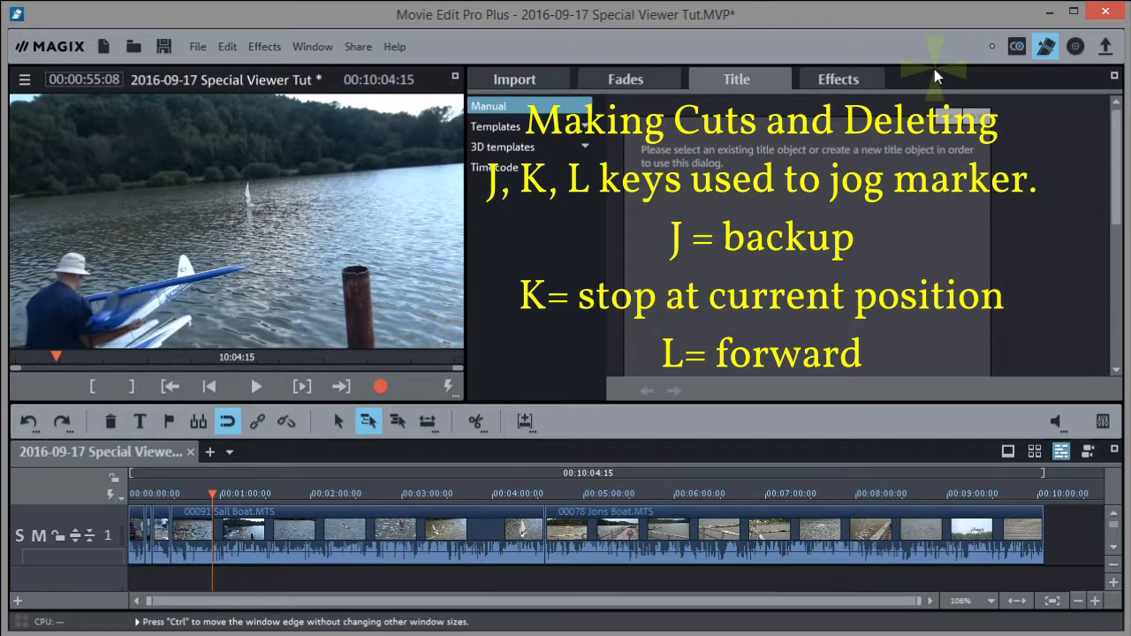
Jog through the Sail Boat footage with J/K/L and split the clip at the chosen point
key("j")
key("k")
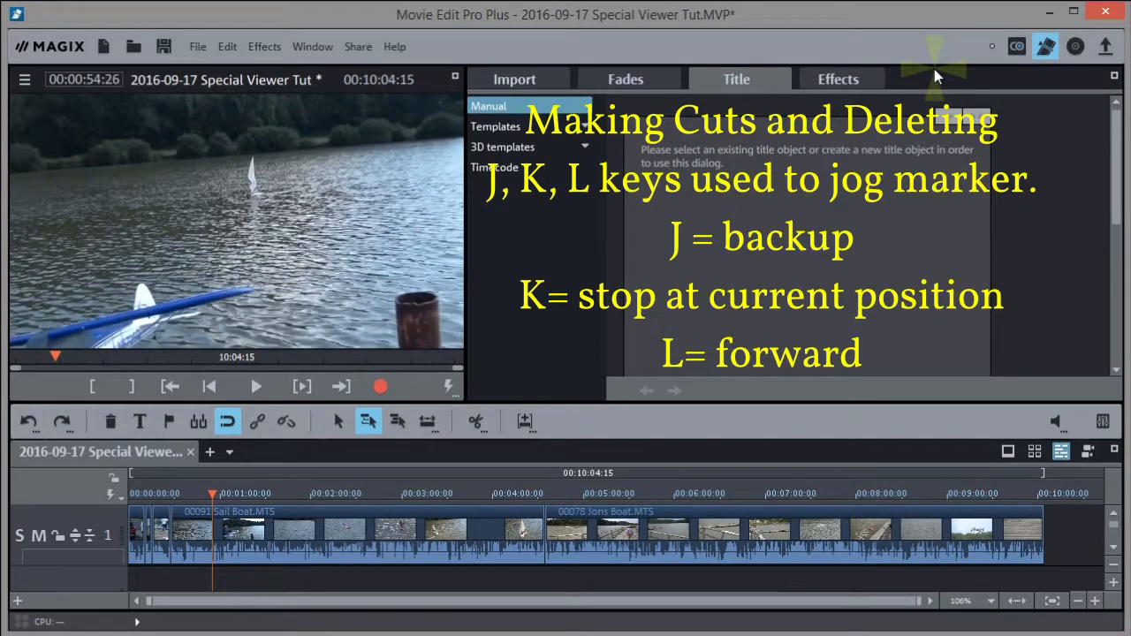
key("j")
key("k")
key("l")
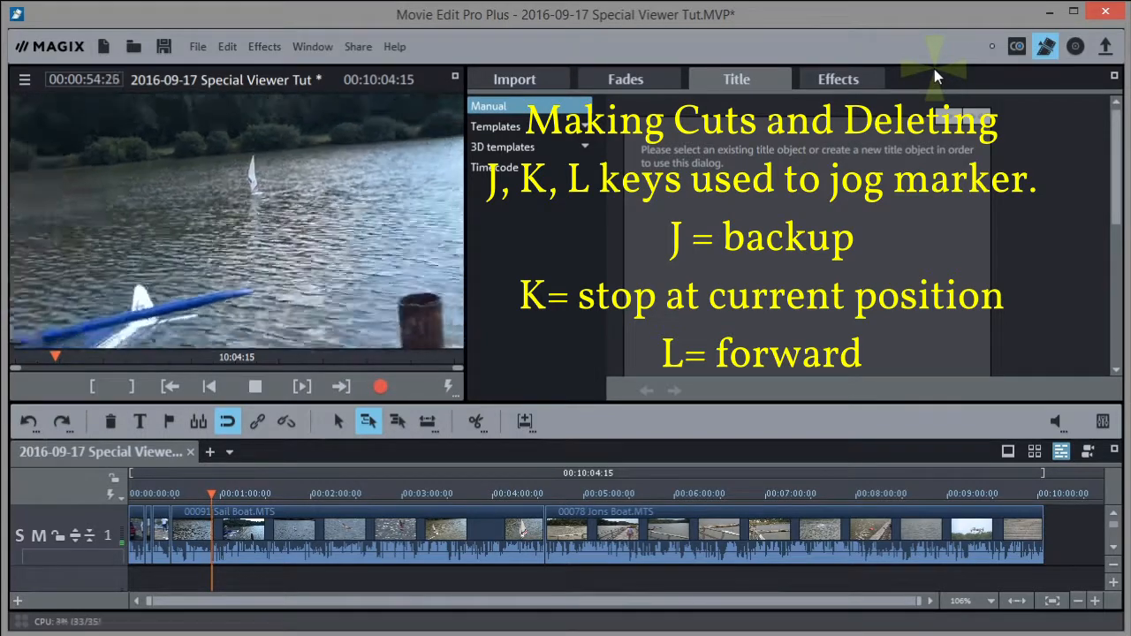
key("k")
key("l")
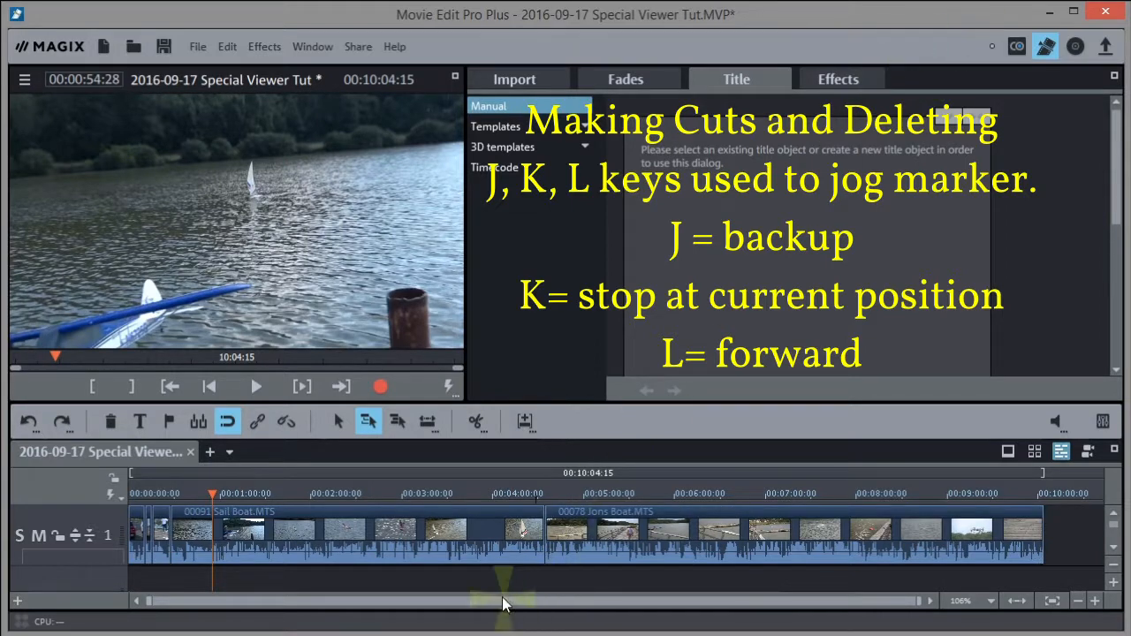
left_click(474, 421)
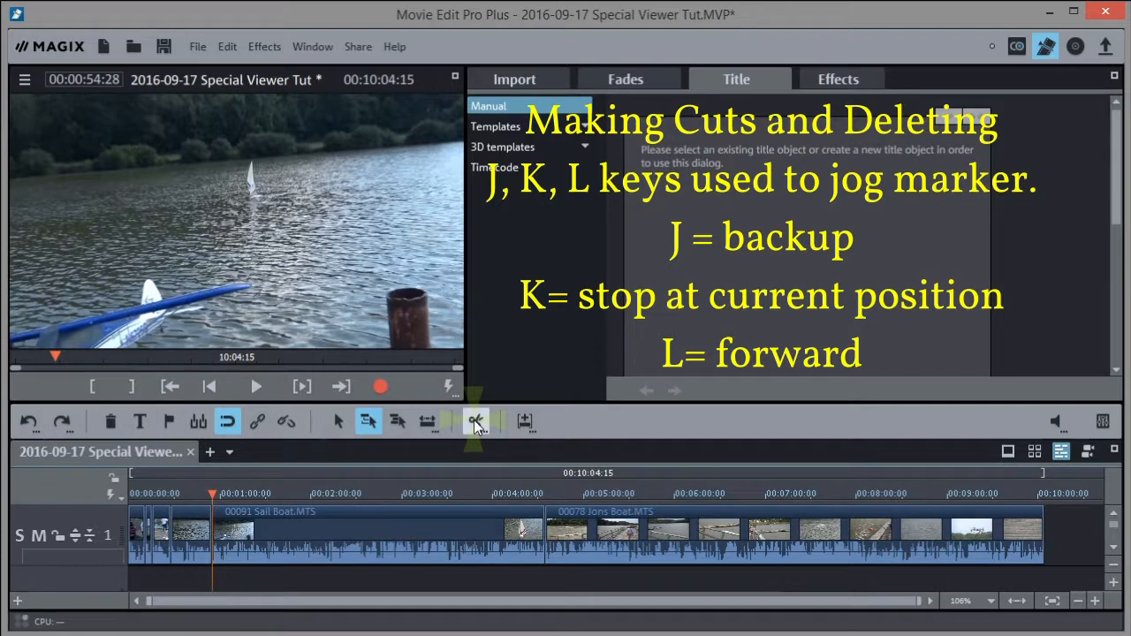
Review later sailboat footage and split the Sail Boat clip at 02:11:14
left_click_drag(208, 489, 320, 499)
key("l")
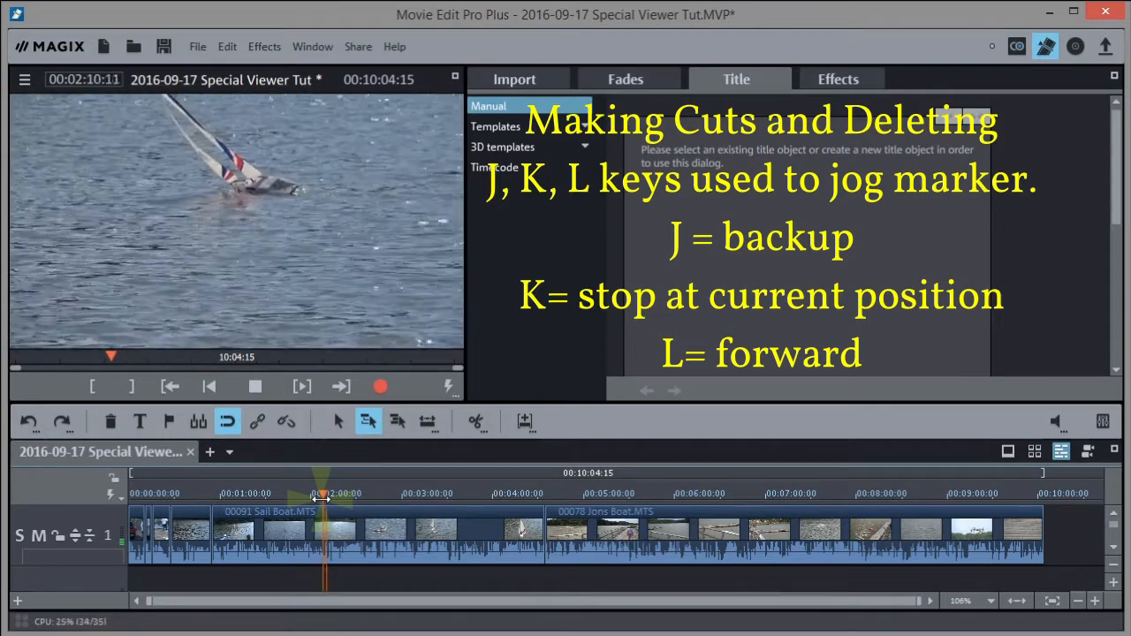
key("space")
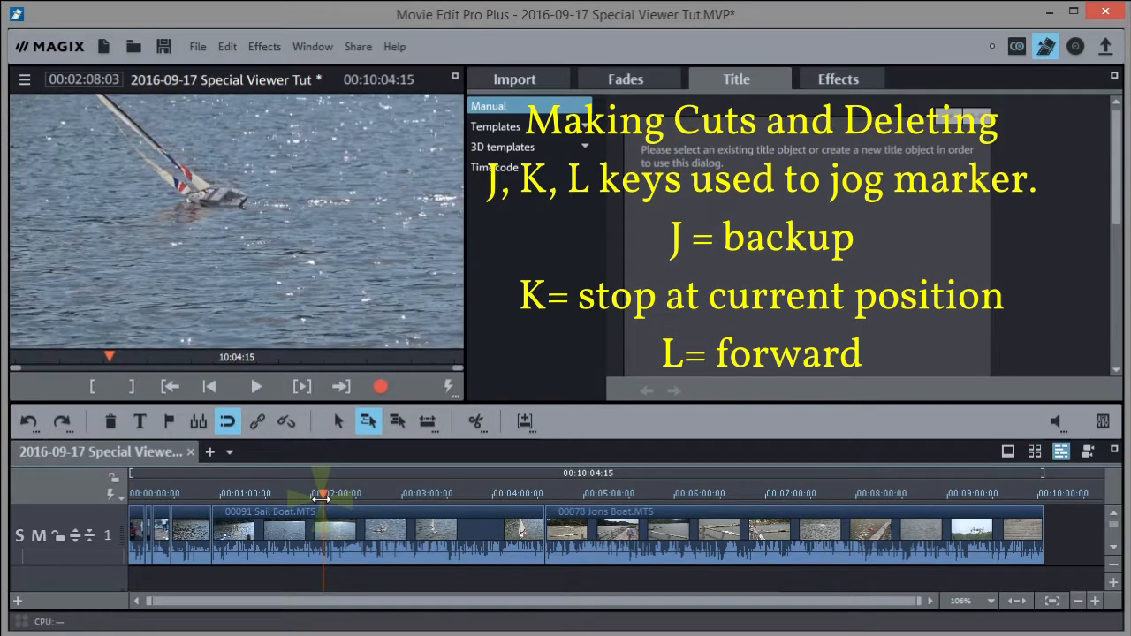
key("l")
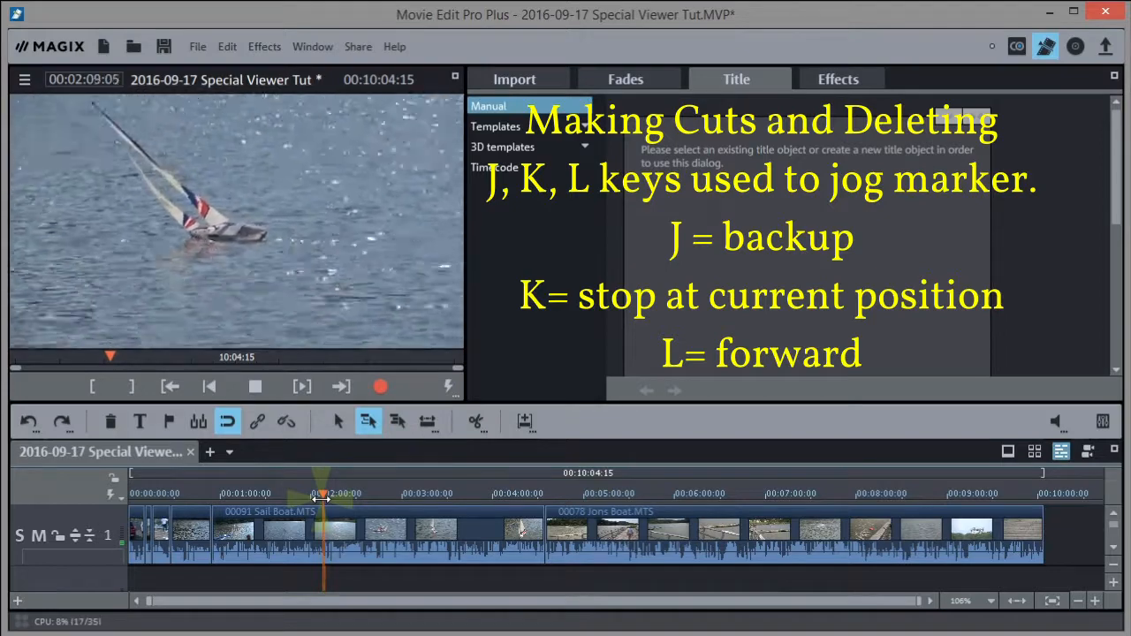
key("k")
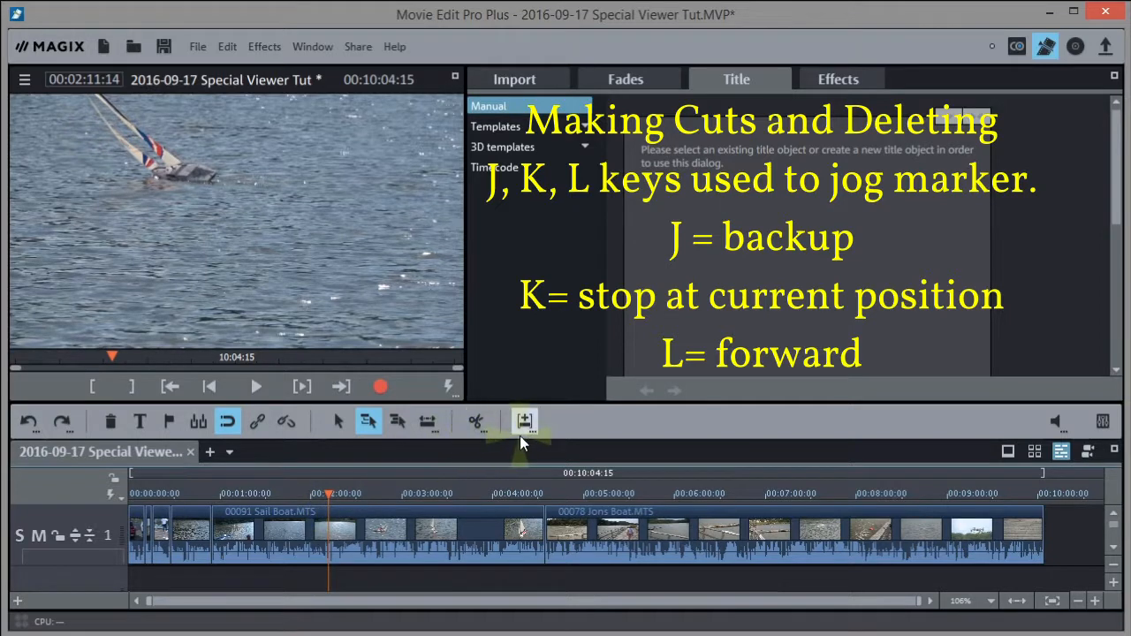
left_click(475, 419)
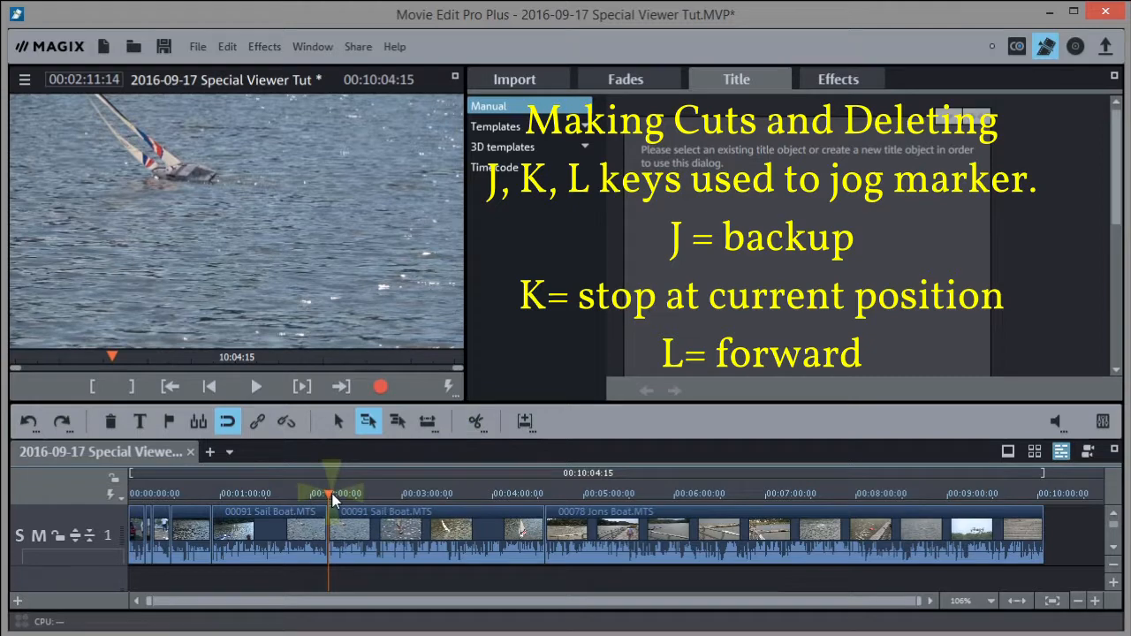
Split the clip again at 01:04:09 and delete the short piece between the cuts
left_click_drag(328, 492, 267, 492)
key("l")
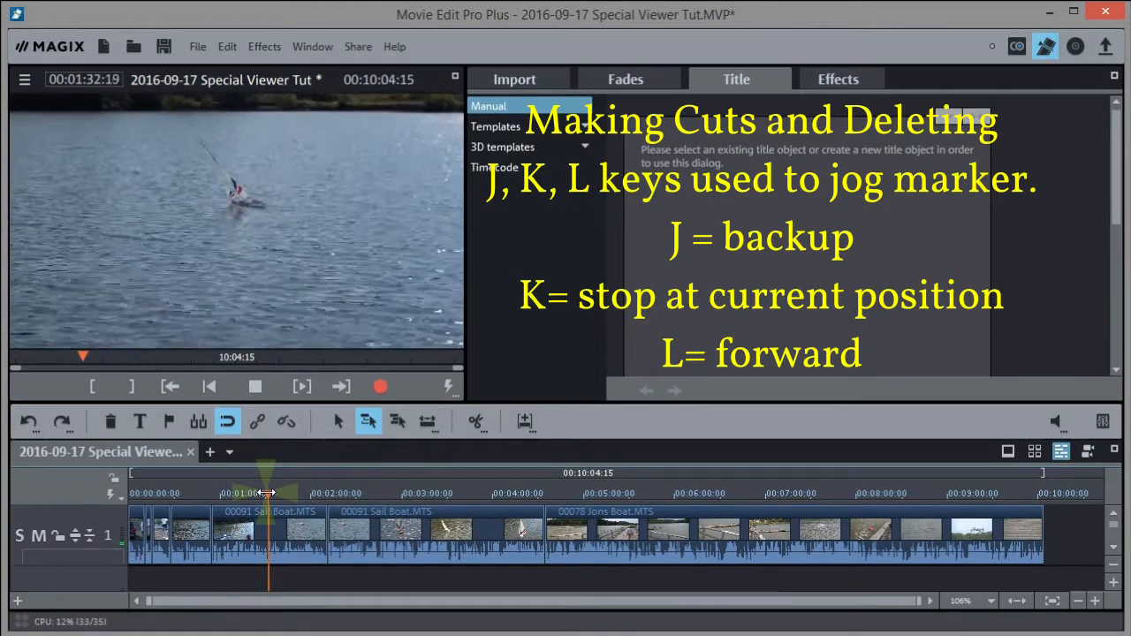
left_click_drag(268, 493, 219, 492)
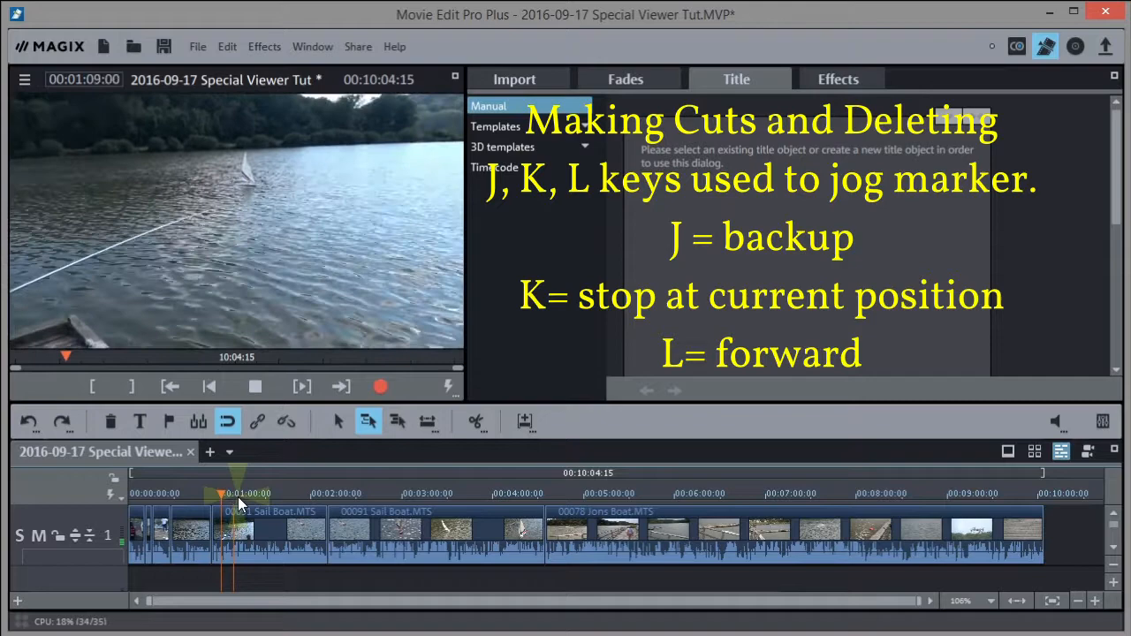
left_click_drag(220, 492, 225, 491)
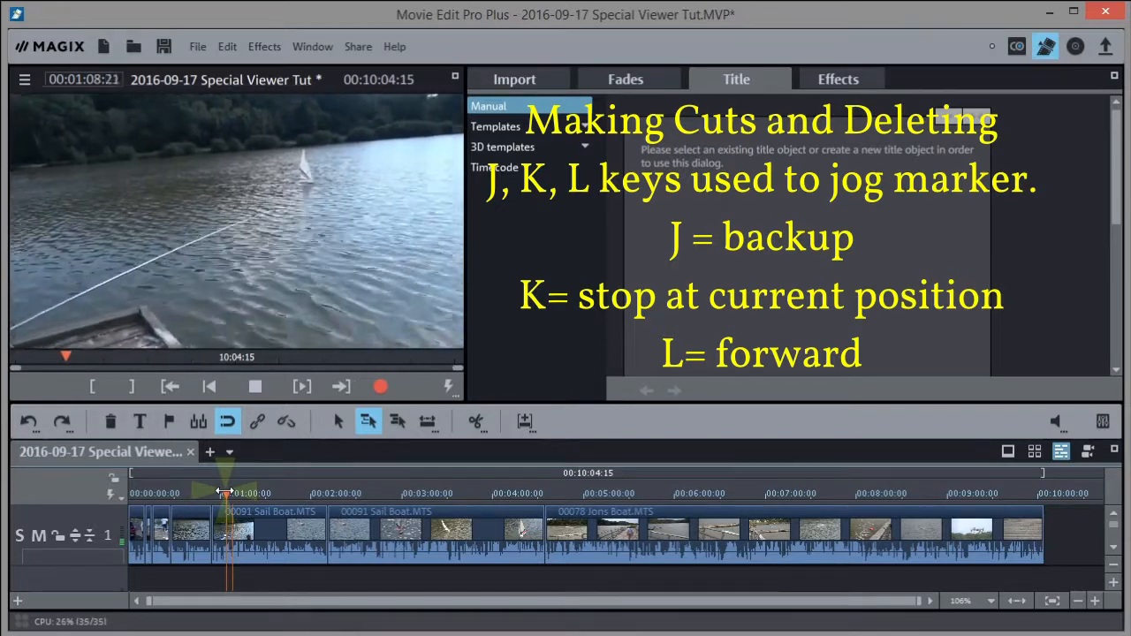
key("space")
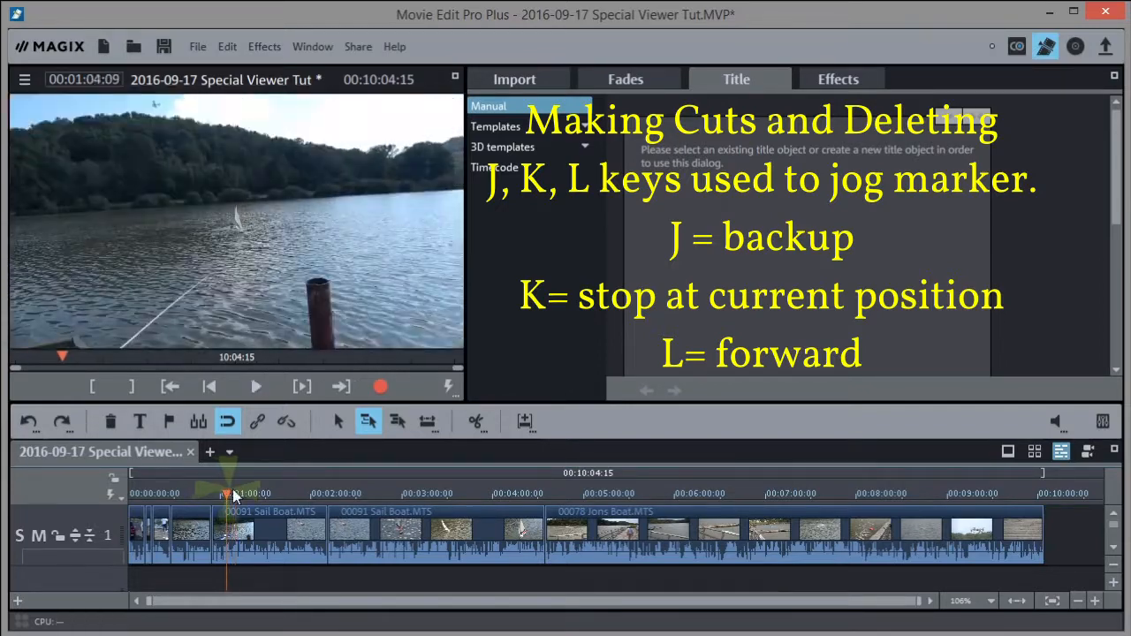
left_click(475, 420)
left_click(226, 536)
key("Delete")
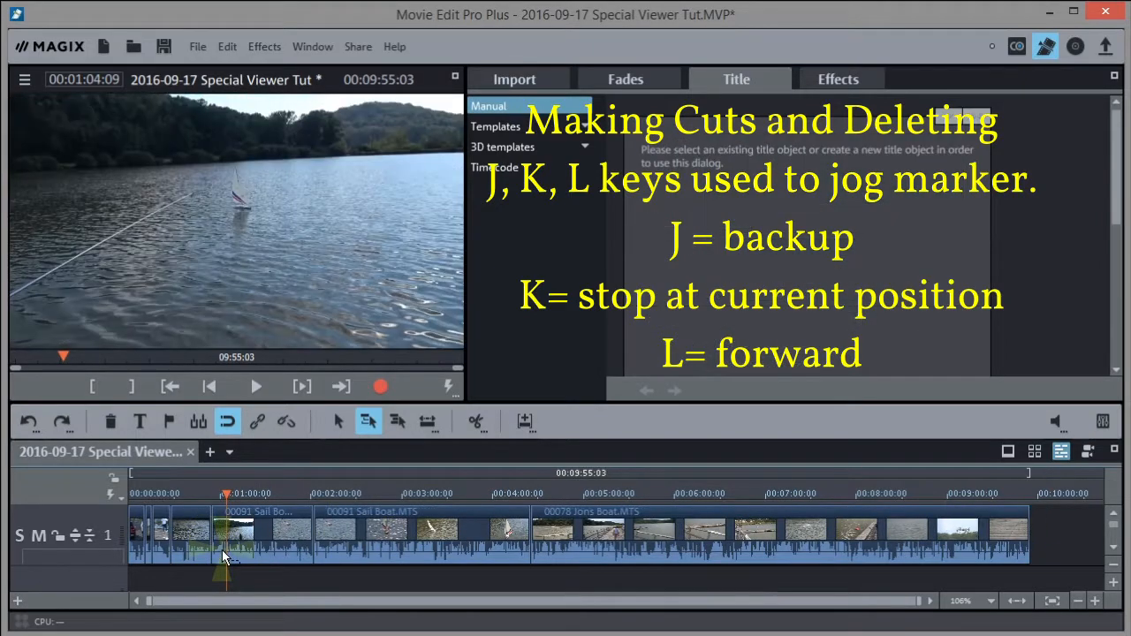
left_click_drag(227, 494, 283, 501)
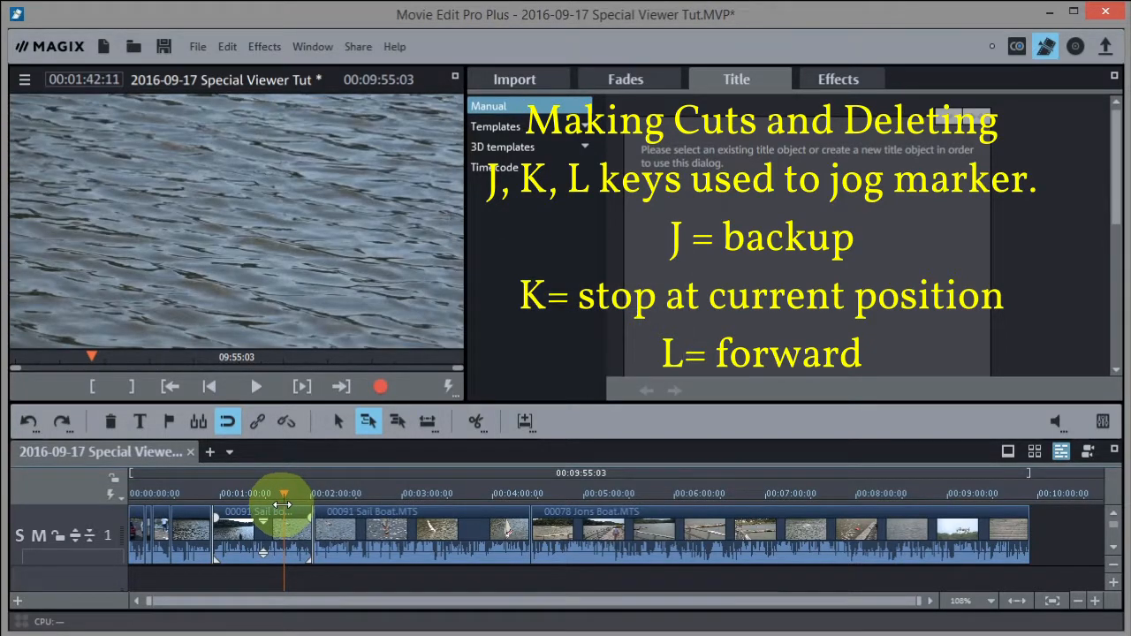
left_click_drag(281, 504, 274, 510)
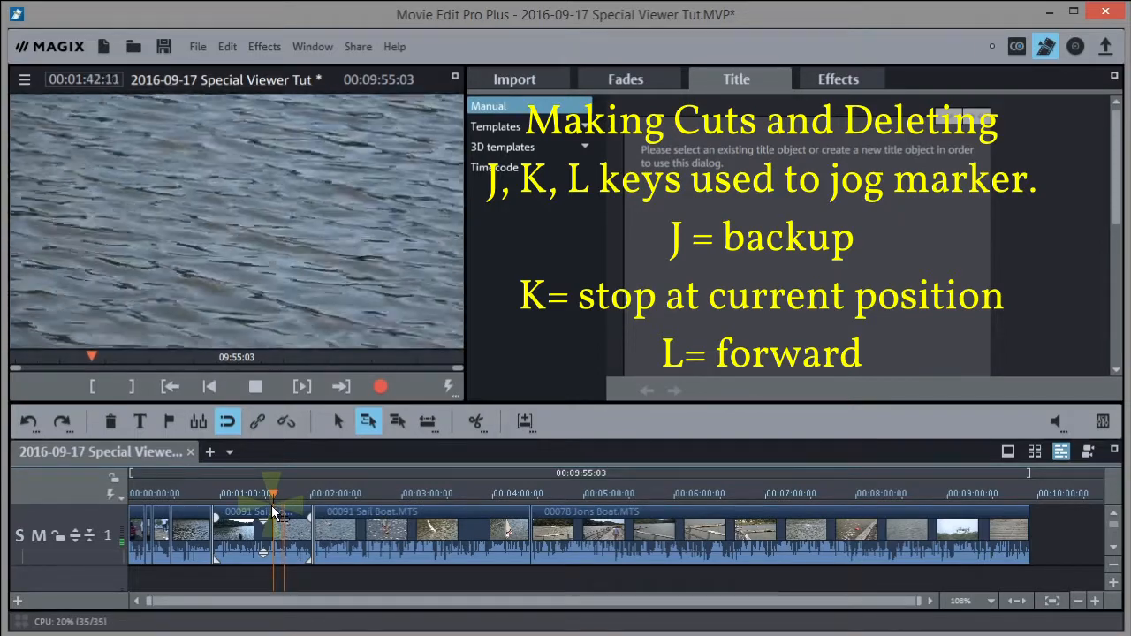
key("k")
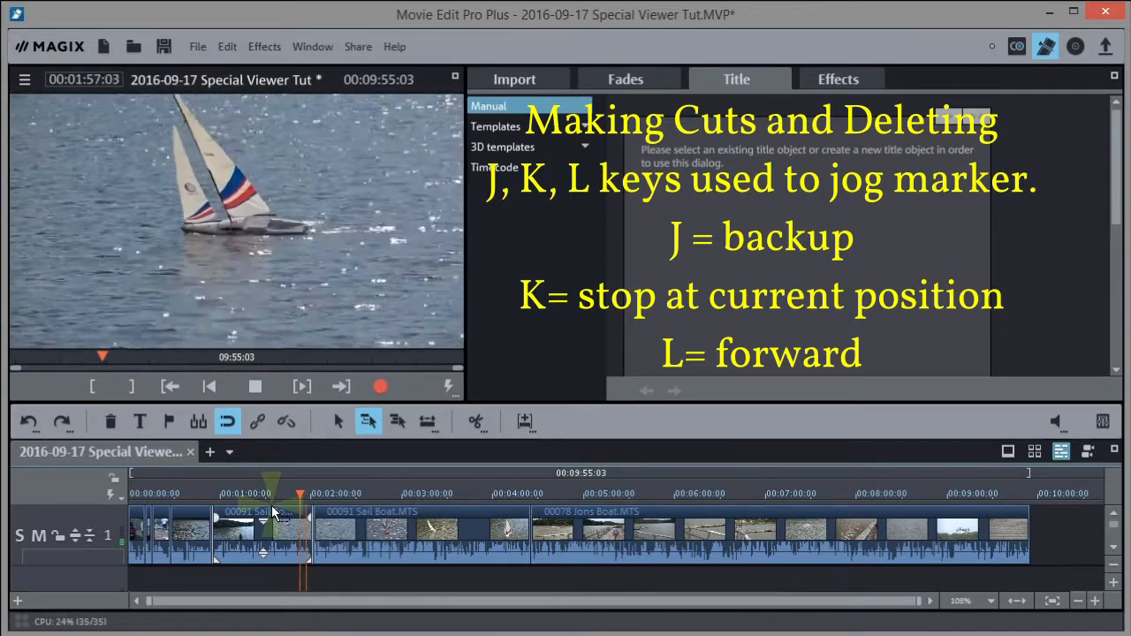
key("k")
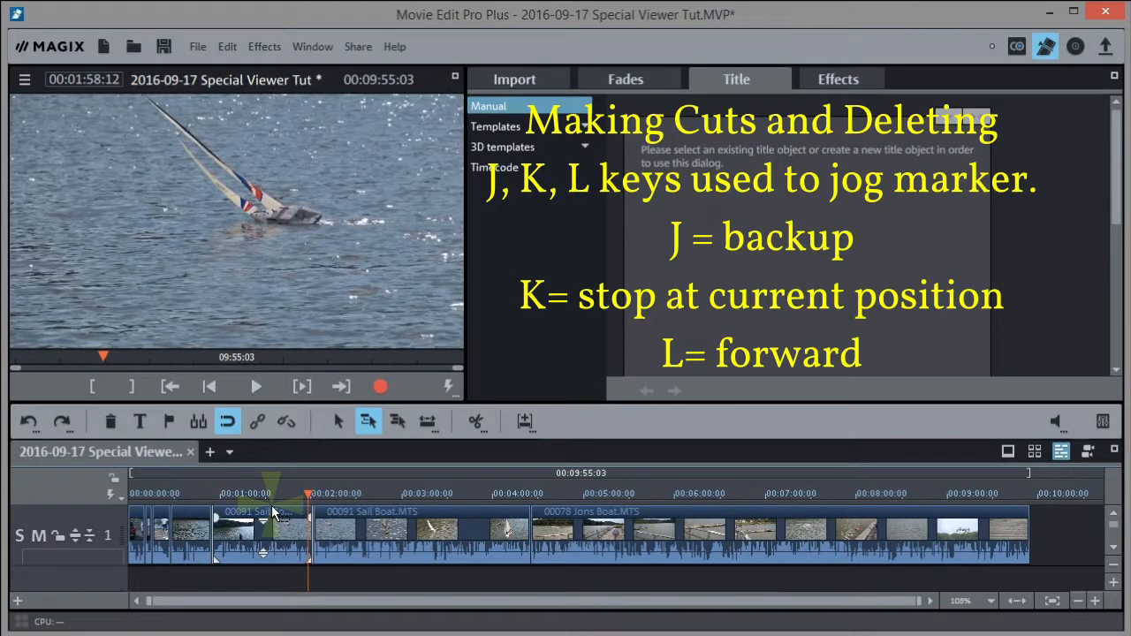
left_click_drag(309, 496, 413, 501)
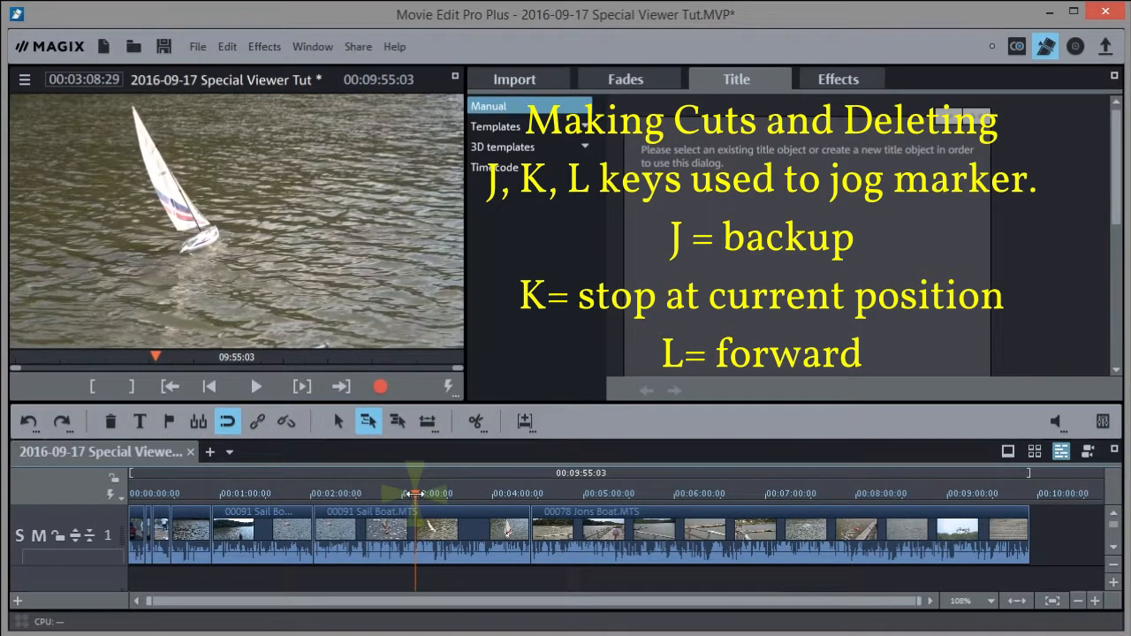
Split the clip at 03:22:21 and at about 04:00, then delete the piece between
left_click(427, 496)
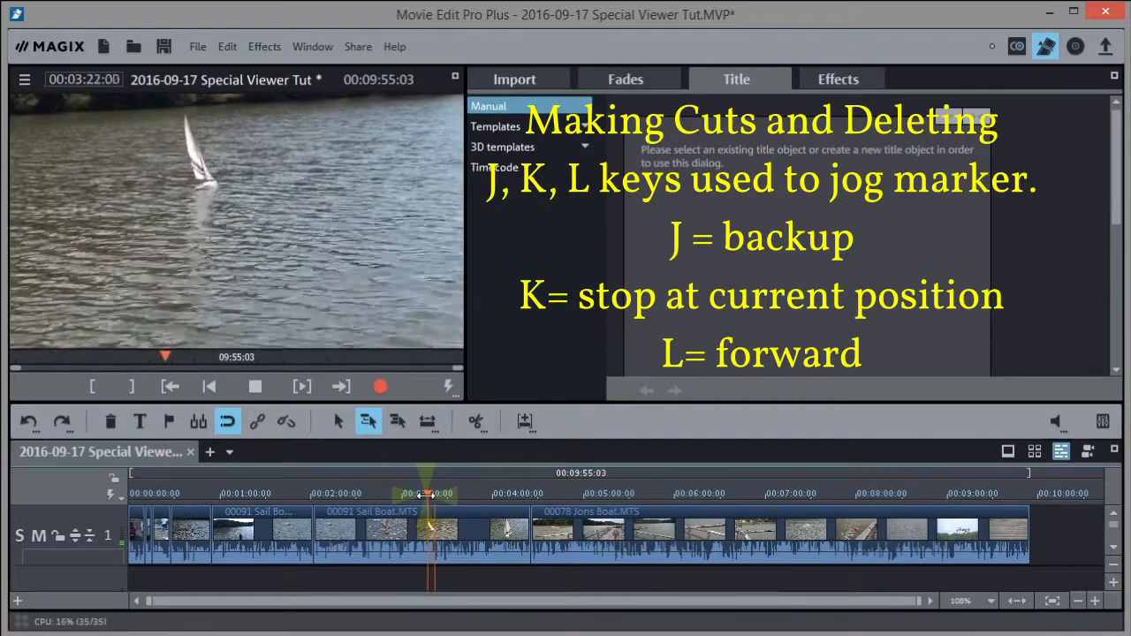
key("k")
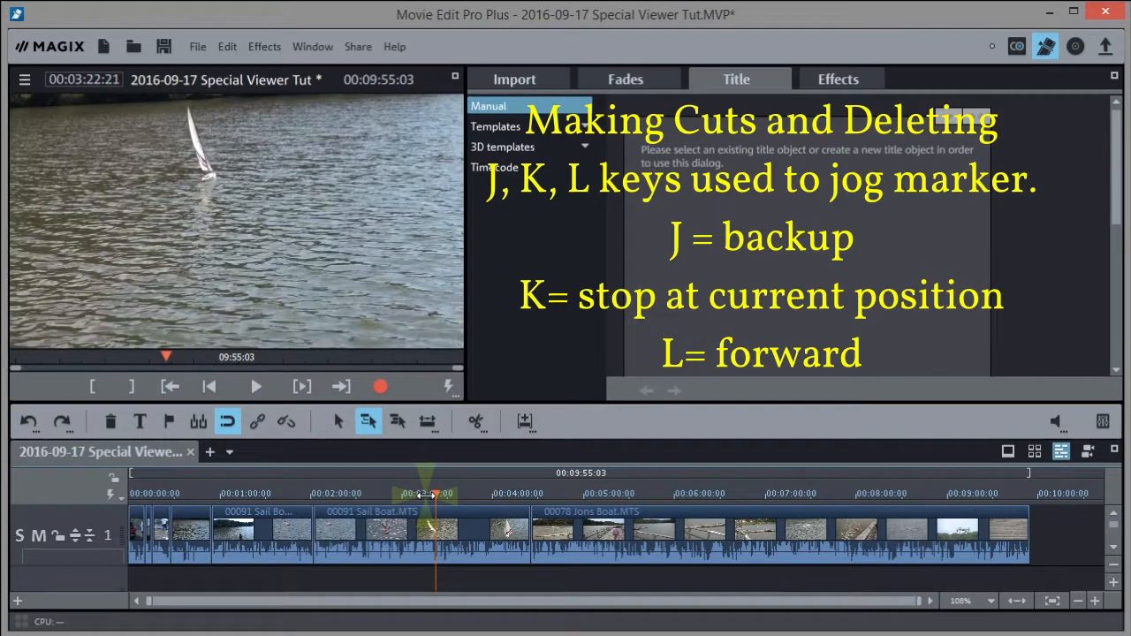
left_click(475, 419)
key("l")
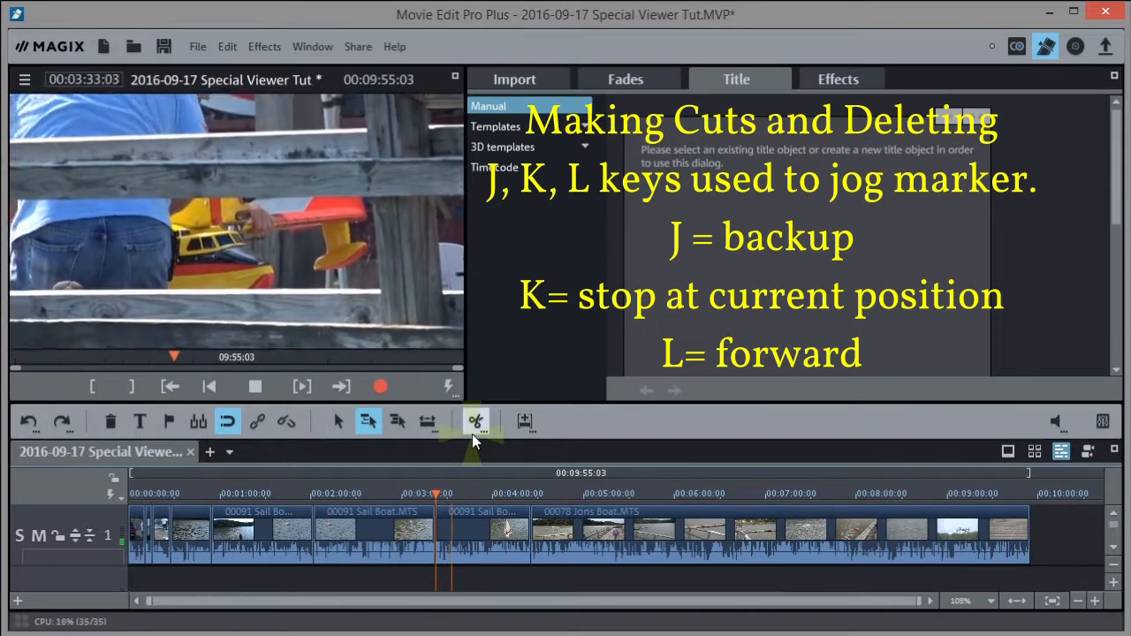
left_click(490, 491)
key("space")
left_click(473, 539)
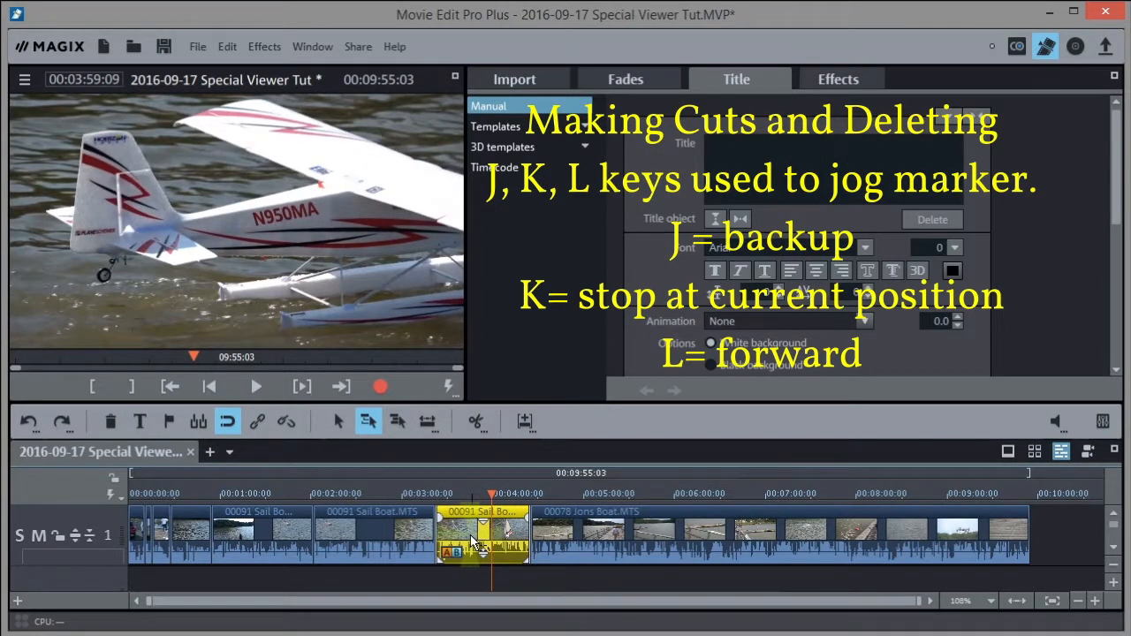
key("Delete")
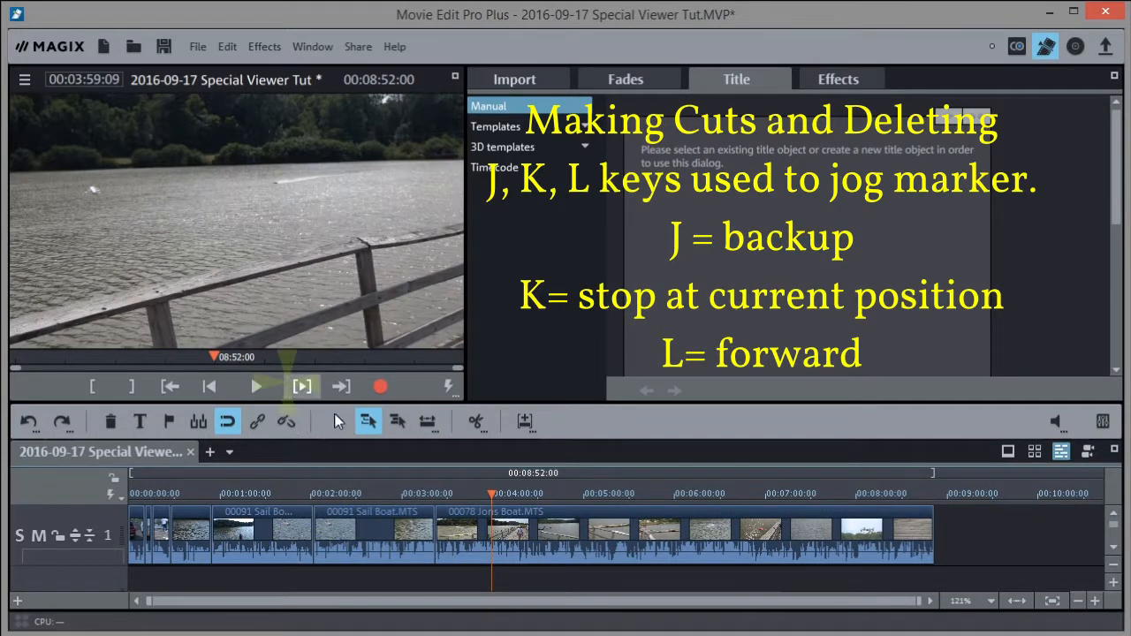
Review the new join, split the Jons Boat clip there, and delete the unwanted piece
left_click_drag(409, 486, 504, 496)
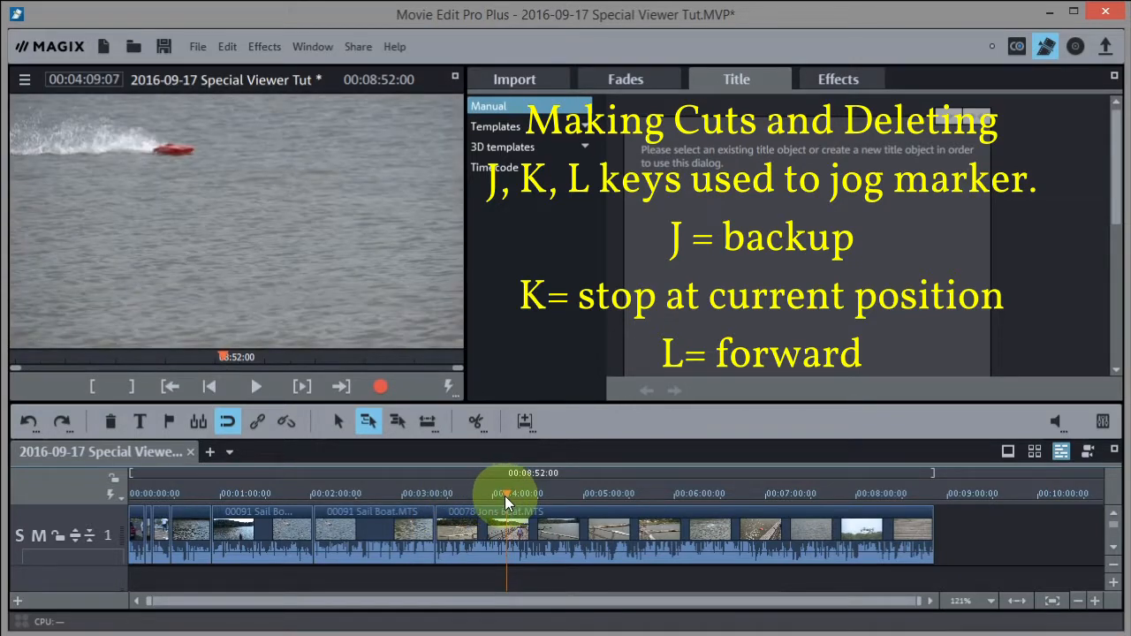
key("l")
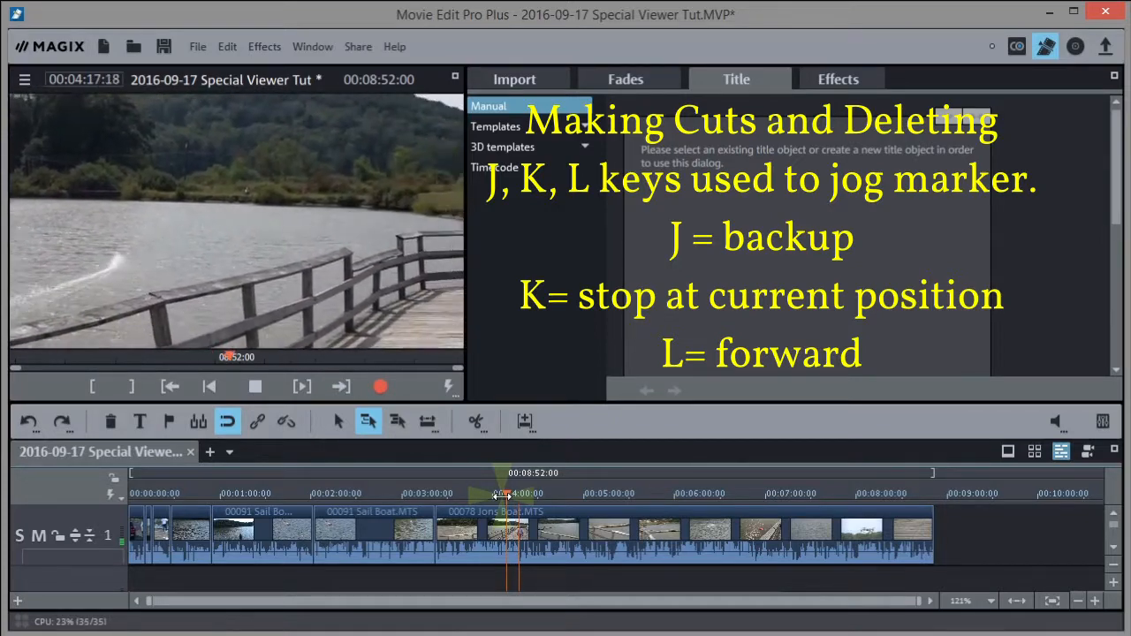
key("space")
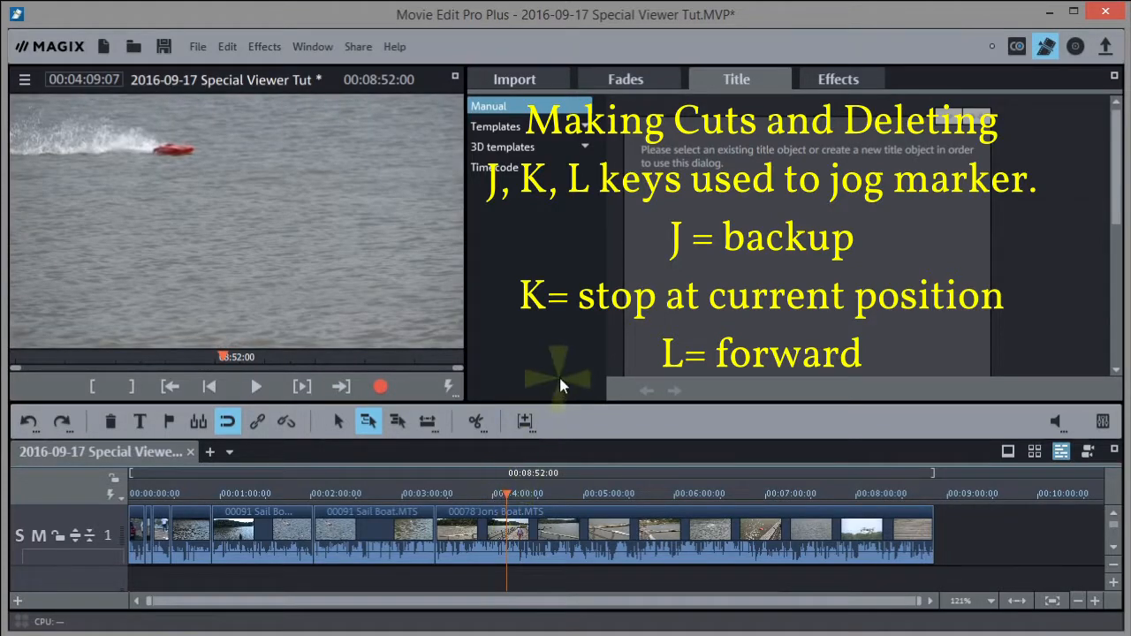
left_click(474, 420)
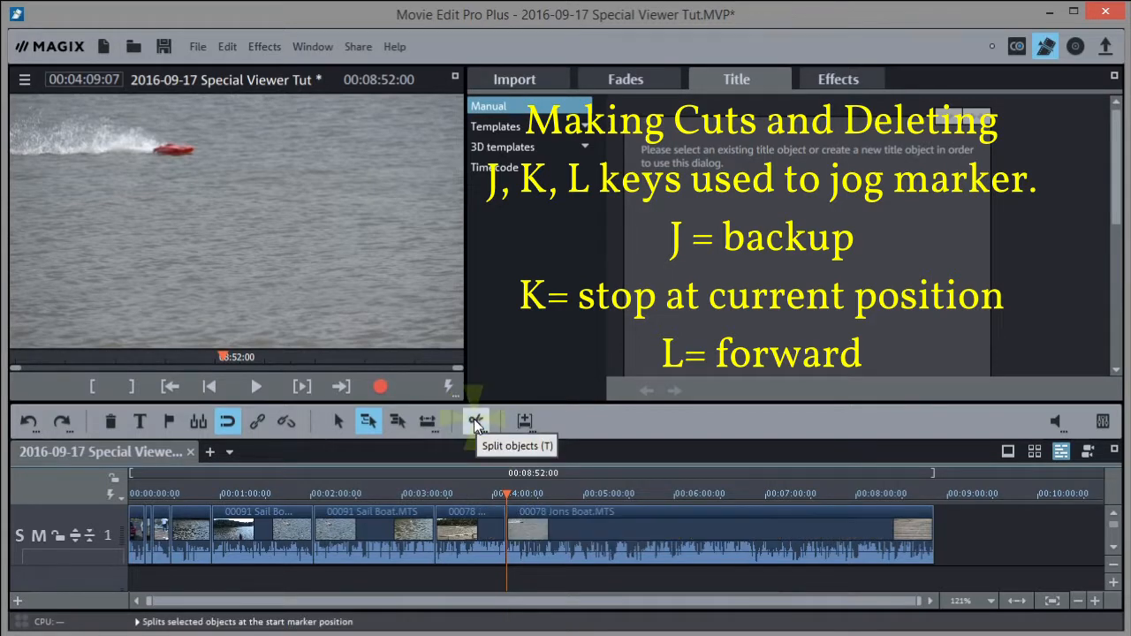
left_click(466, 537)
key("Delete")
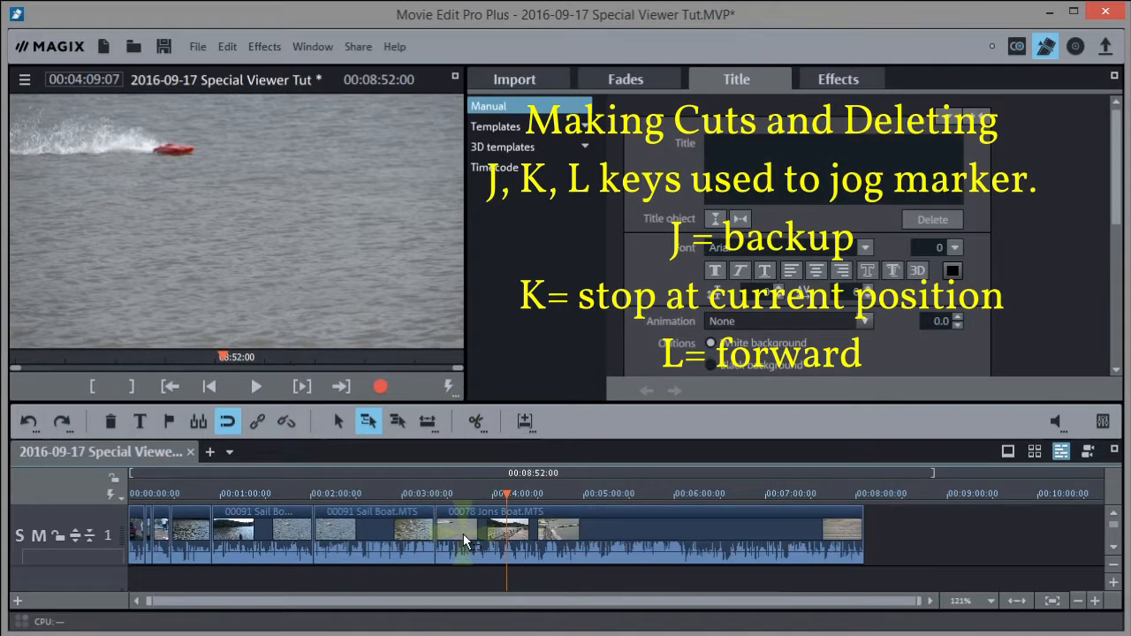
Split the Jons Boat clip at 03:32 and 05:29 and delete the section between, leaving 06:08:13
left_click_drag(501, 490, 433, 491)
key("l")
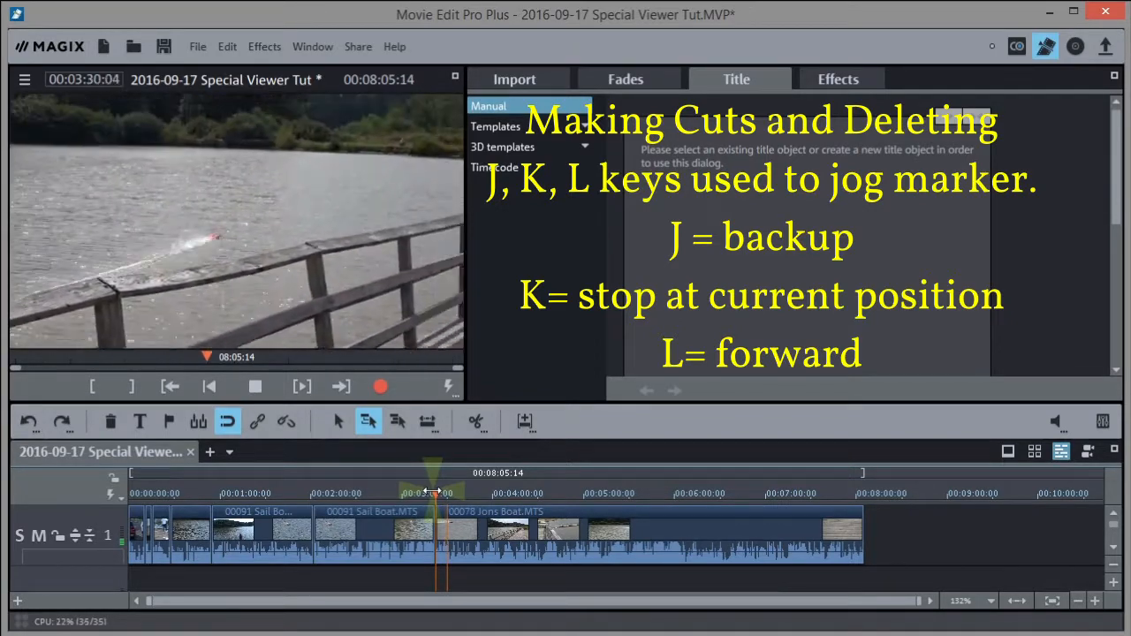
key("k")
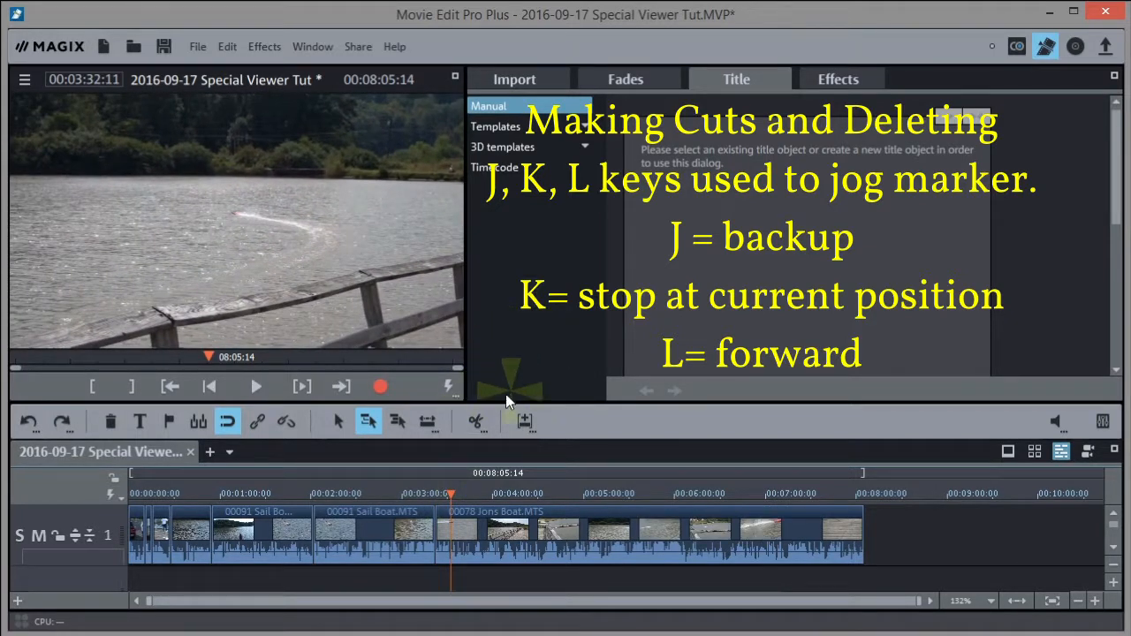
left_click(477, 422)
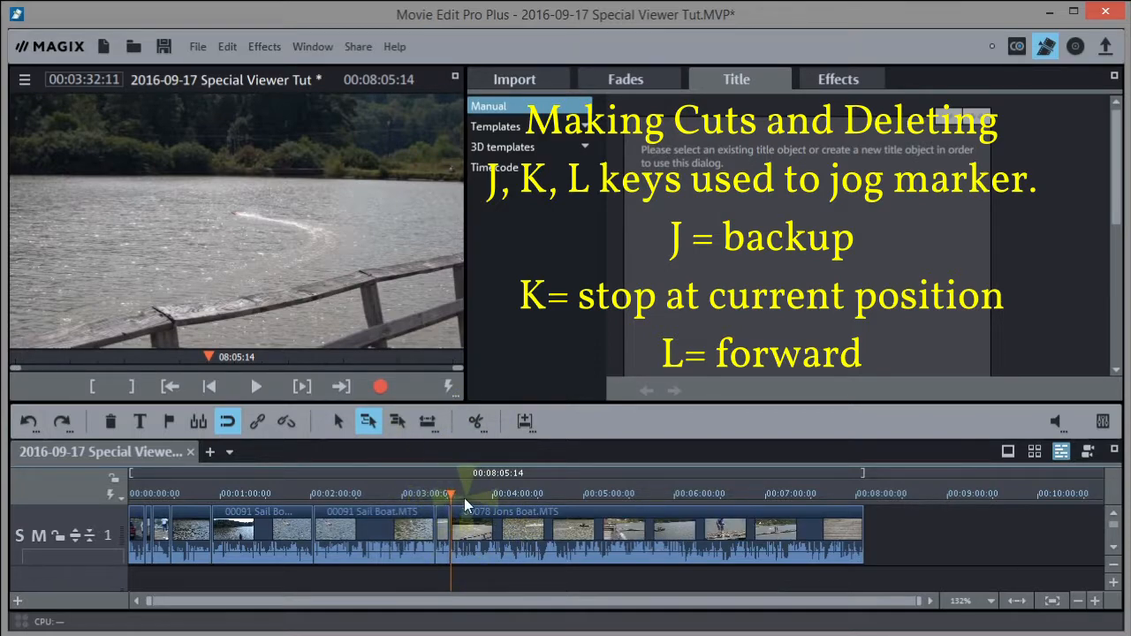
left_click_drag(468, 493, 625, 508)
key("l")
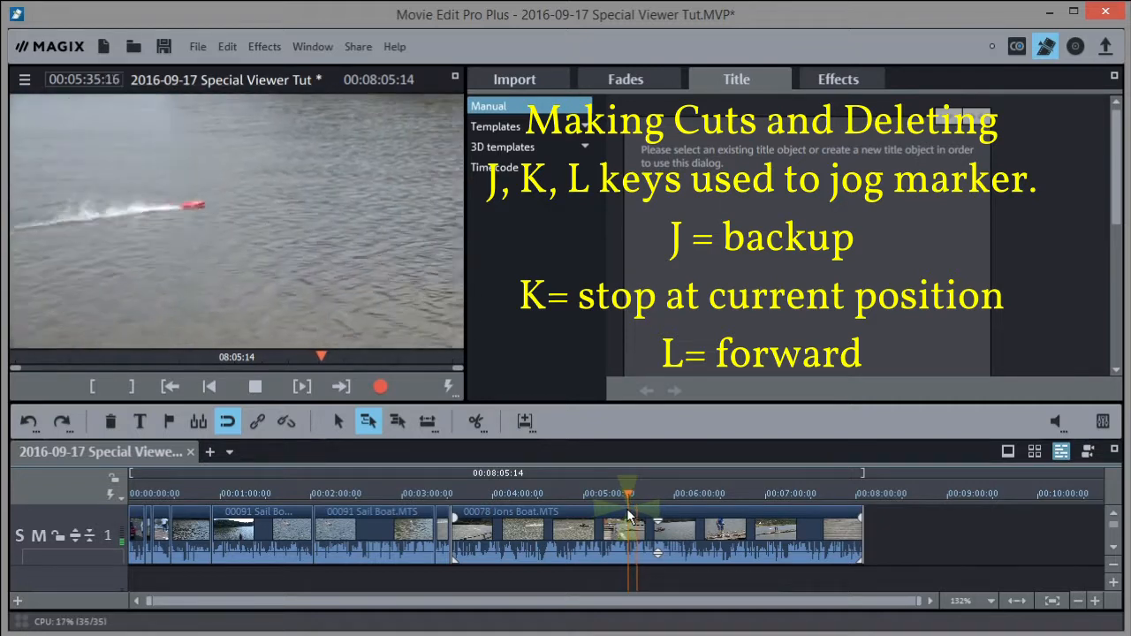
key("space")
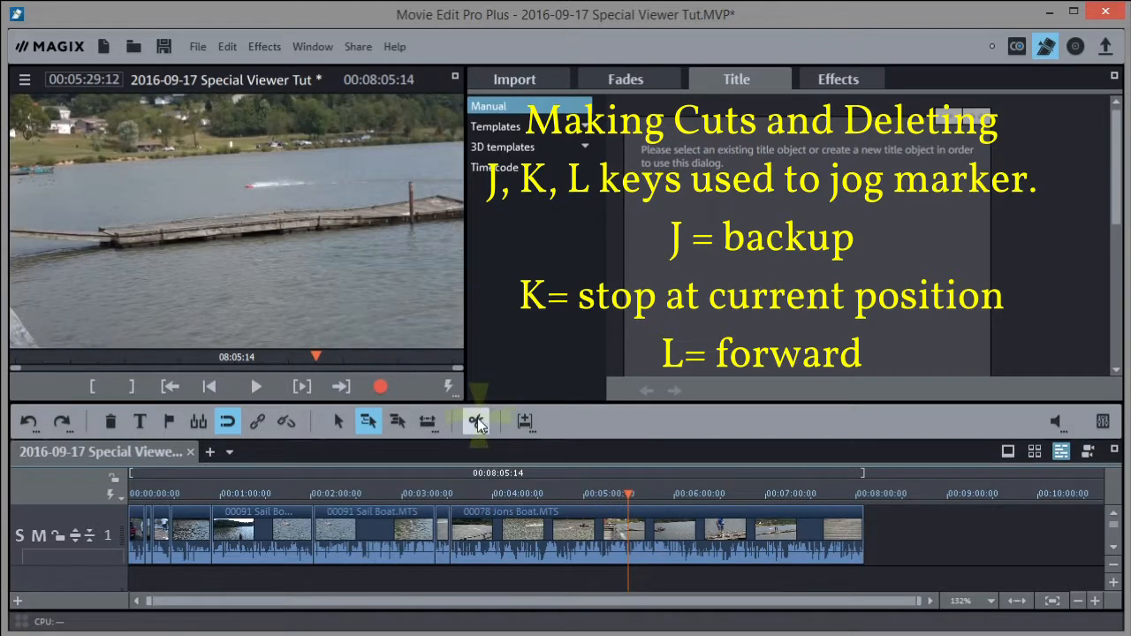
left_click(477, 422)
left_click(549, 541)
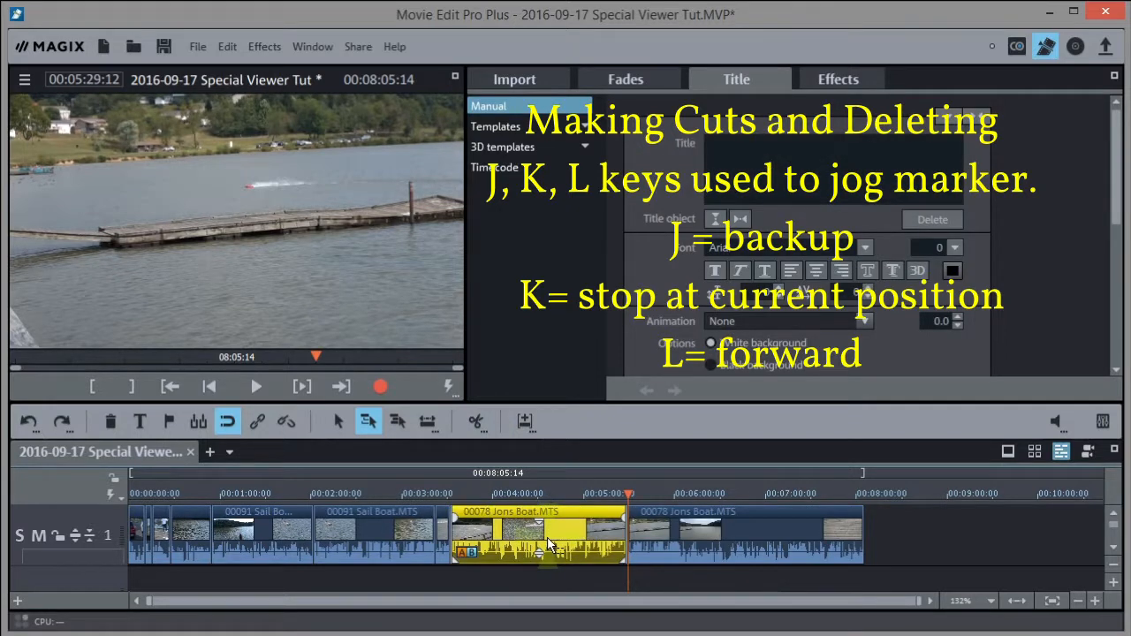
key("Delete")
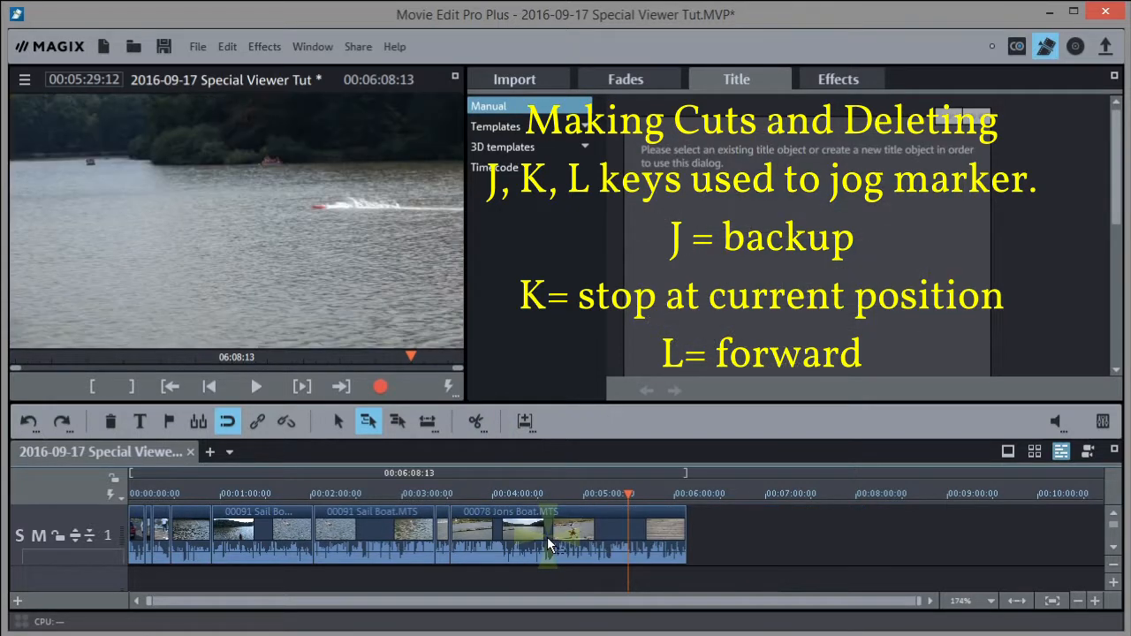
Split the Jons Boat clip at 03:41:20 and delete everything after it
left_click(451, 497)
key("l")
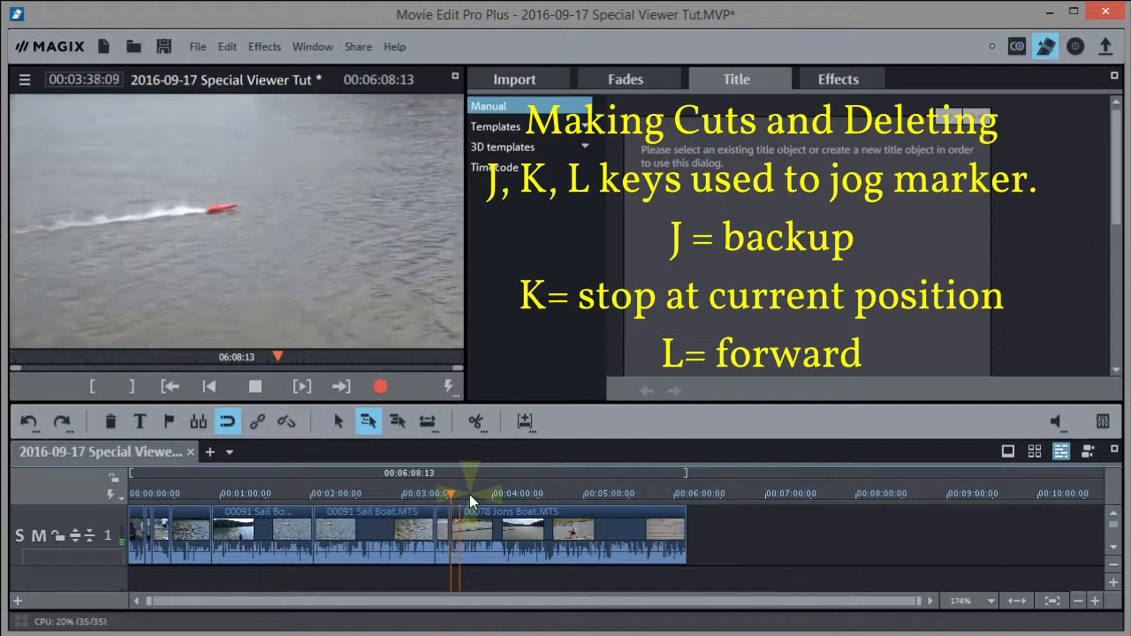
key("k")
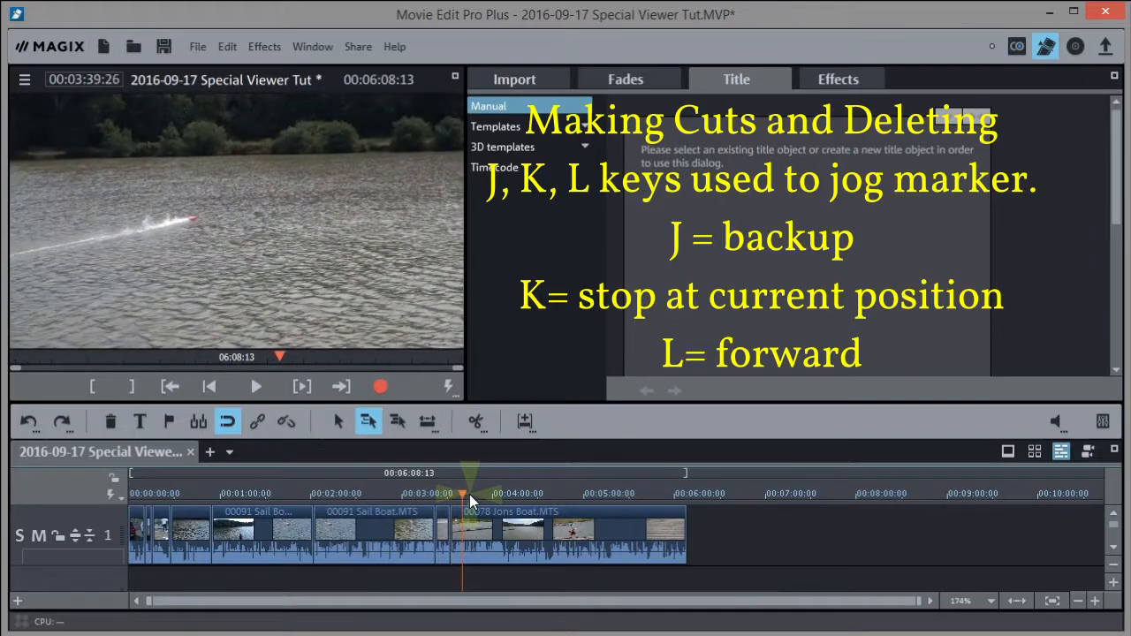
key("l")
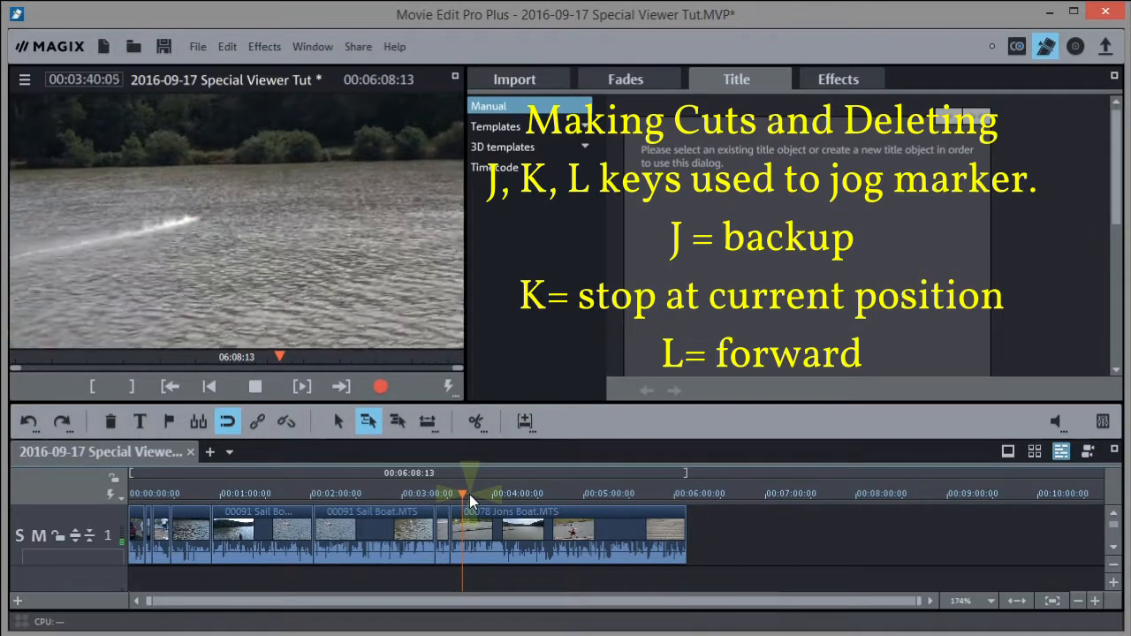
key("k")
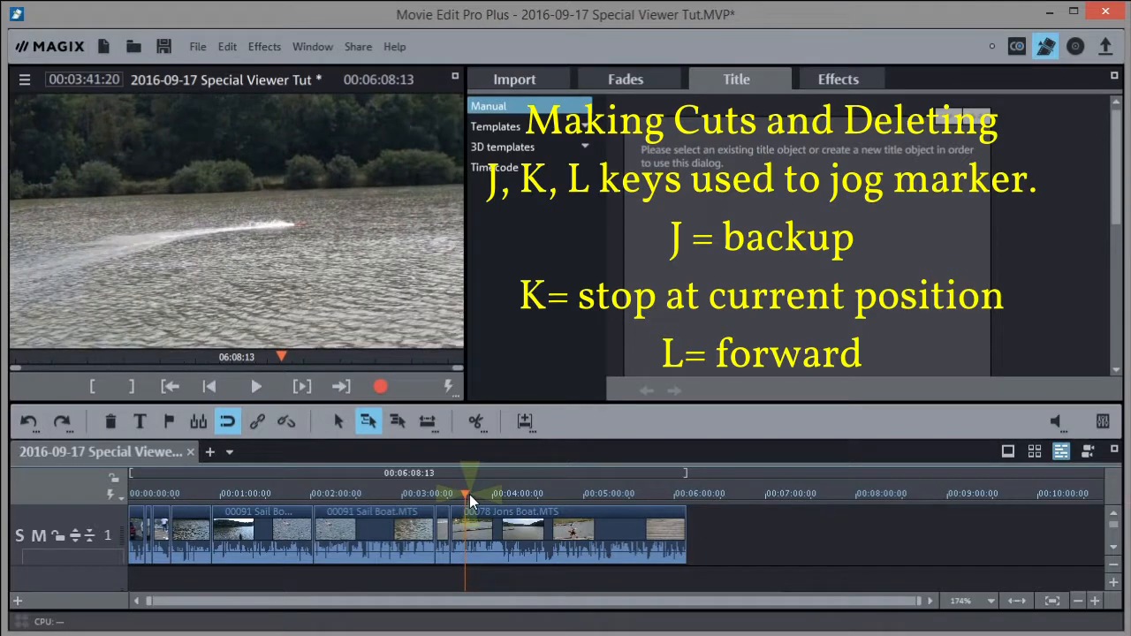
left_click(475, 421)
left_click(535, 543)
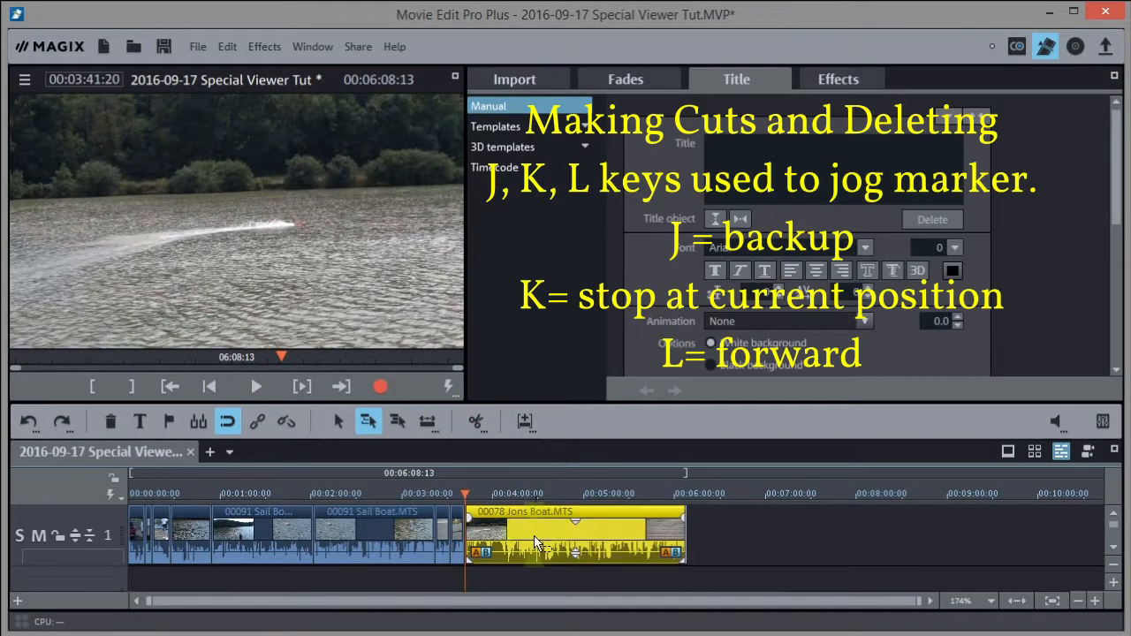
key("Delete")
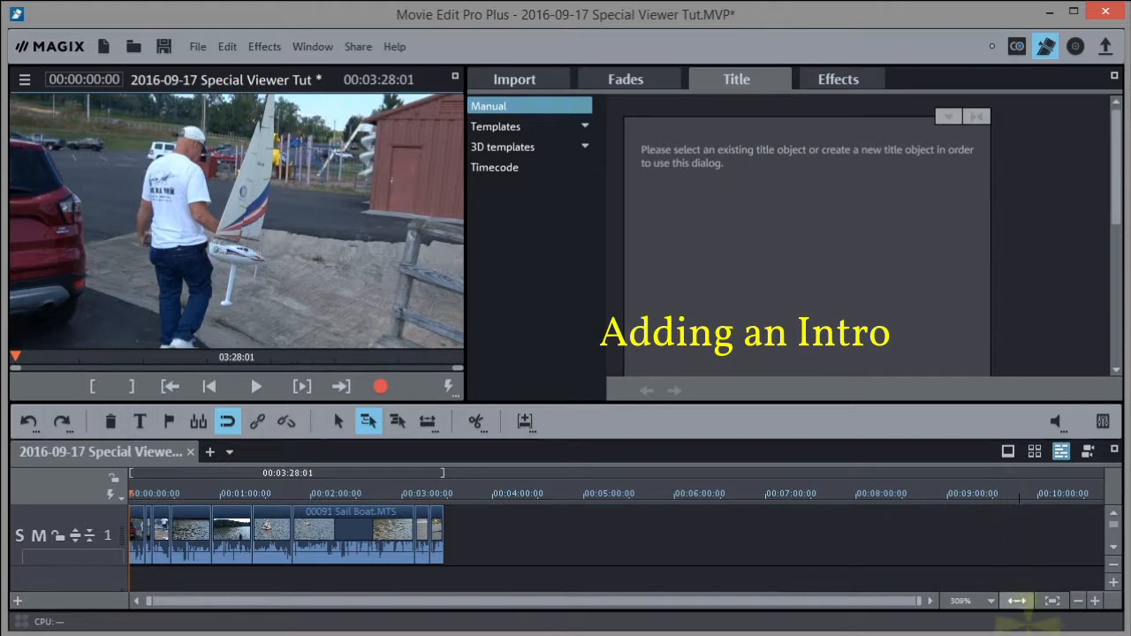
Zoom the timeline to fit, replay the opening, and select the short clip at about 00:00:11
left_click(1016, 600)
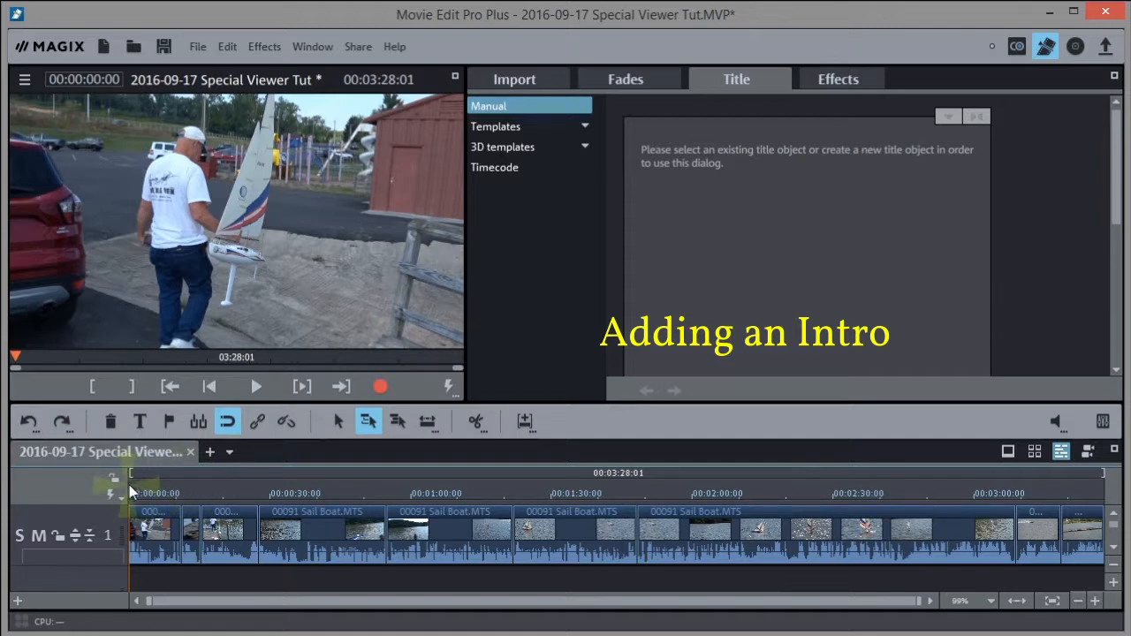
left_click_drag(129, 493, 126, 490)
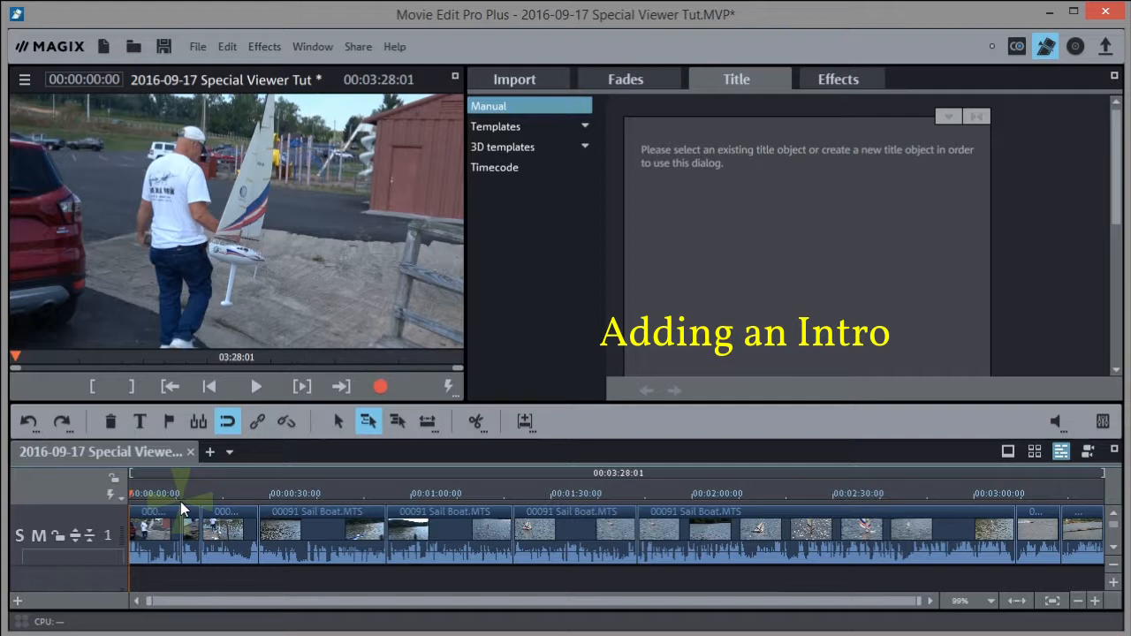
key("space")
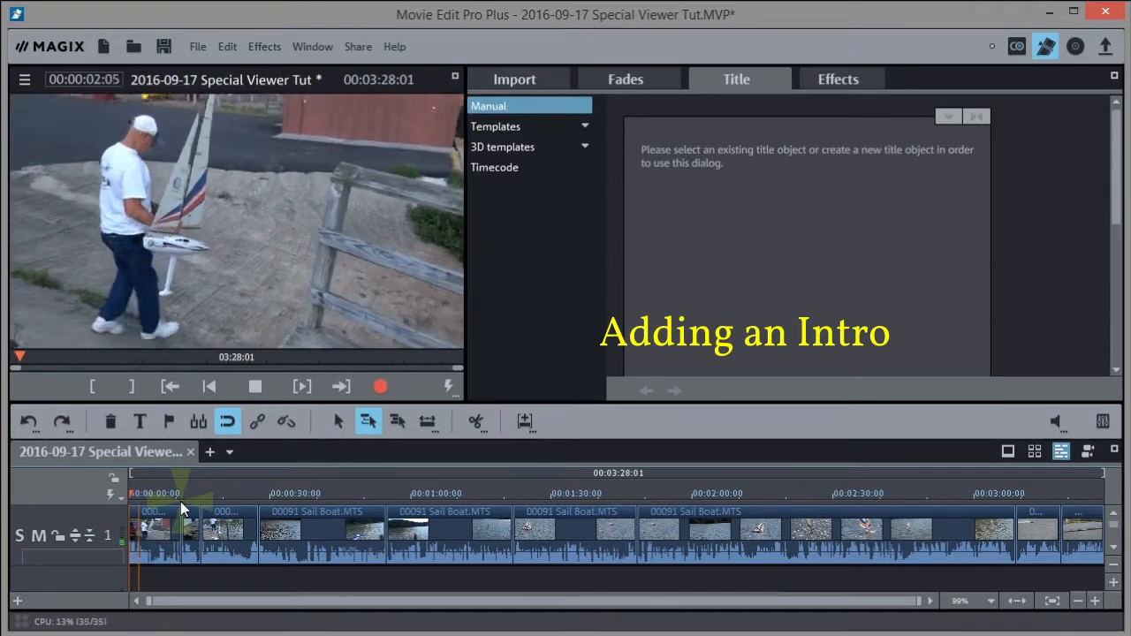
key("space")
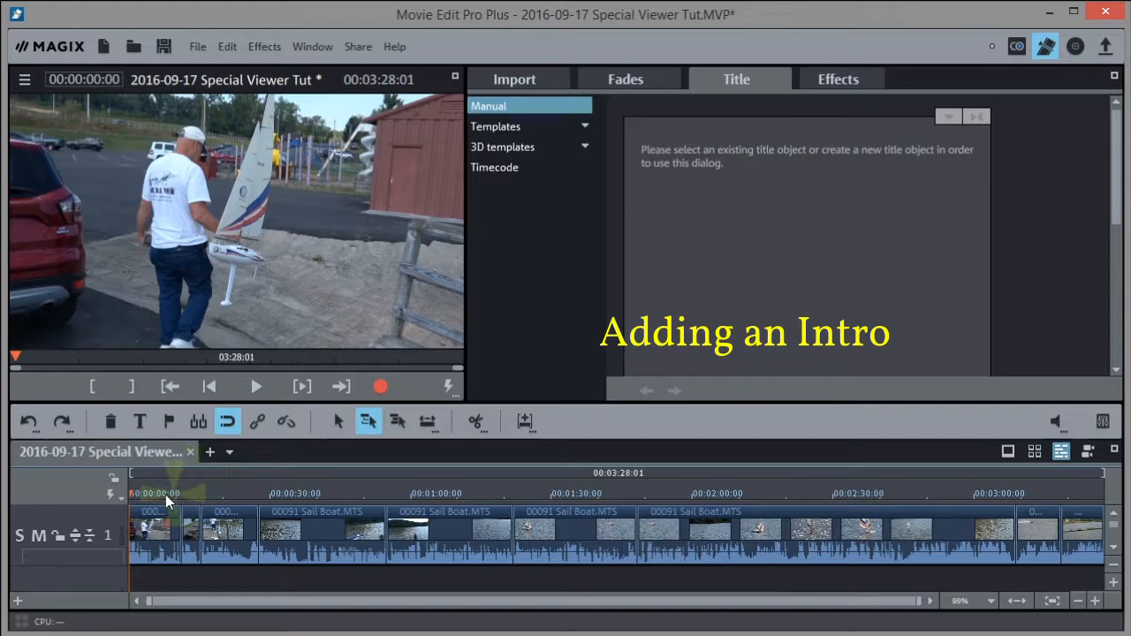
left_click_drag(167, 480, 179, 478)
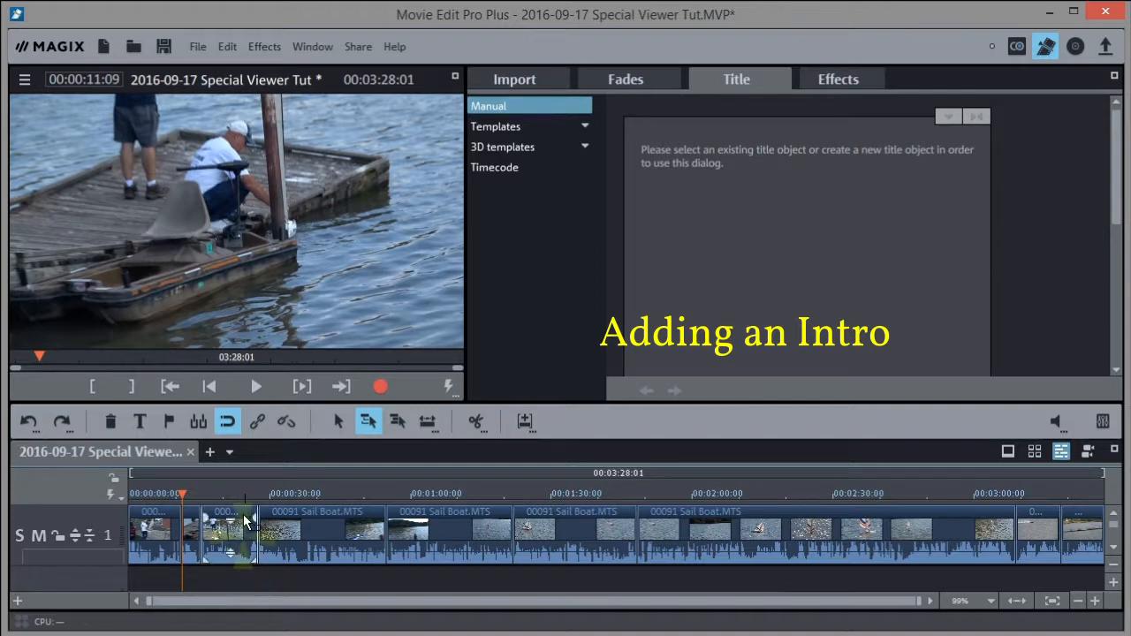
left_click(191, 522)
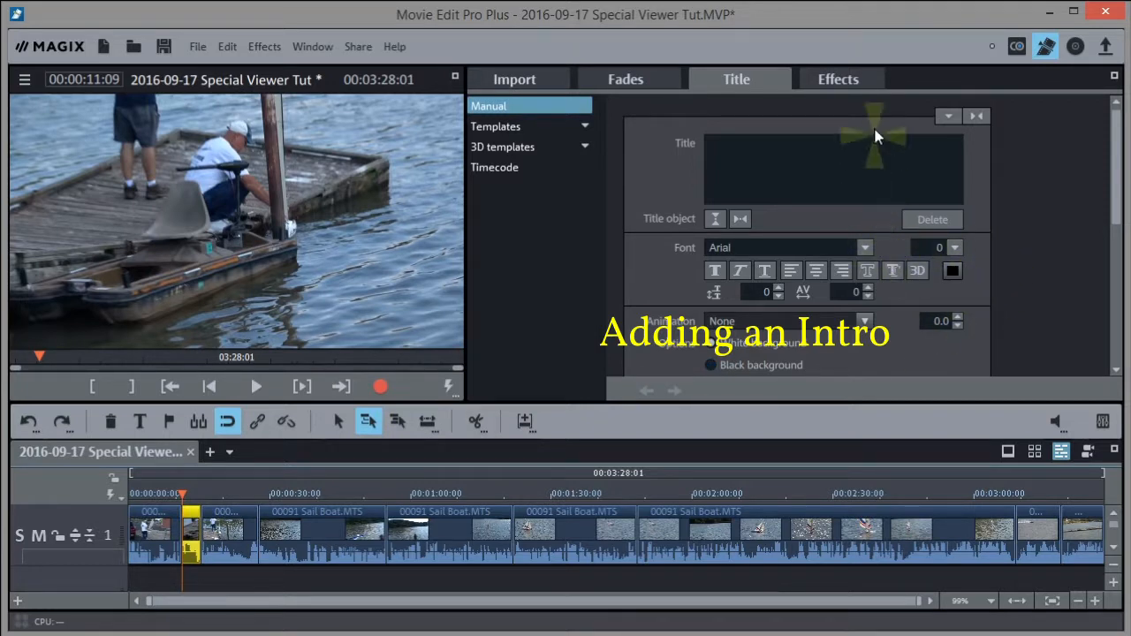
Switch to the Effects panel and save the project via File > Save project
left_click(849, 78)
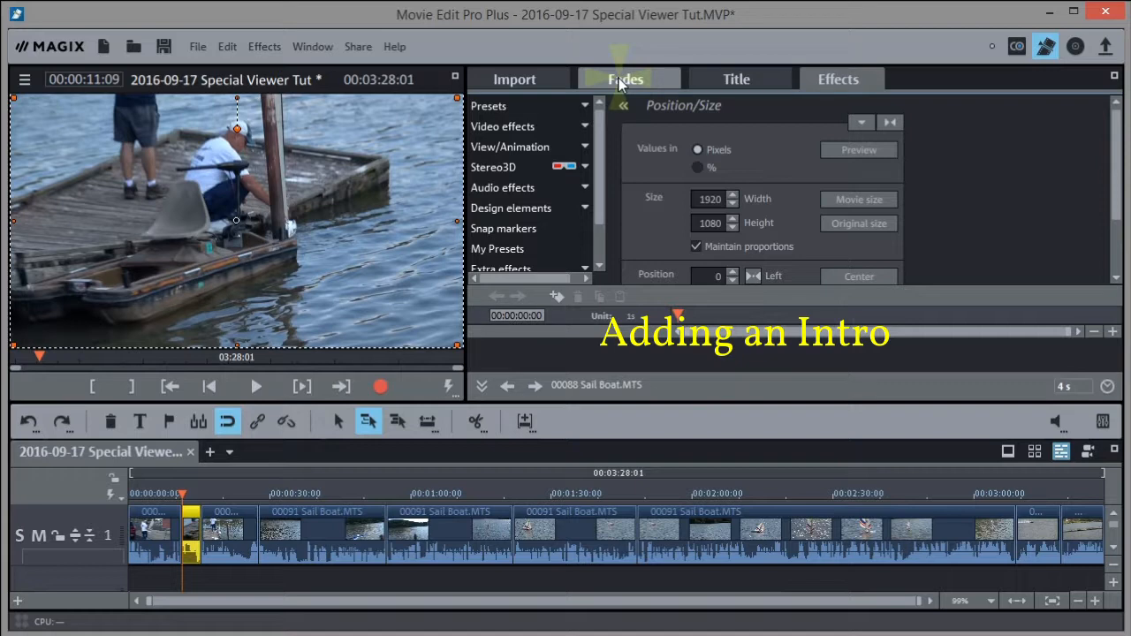
left_click(197, 47)
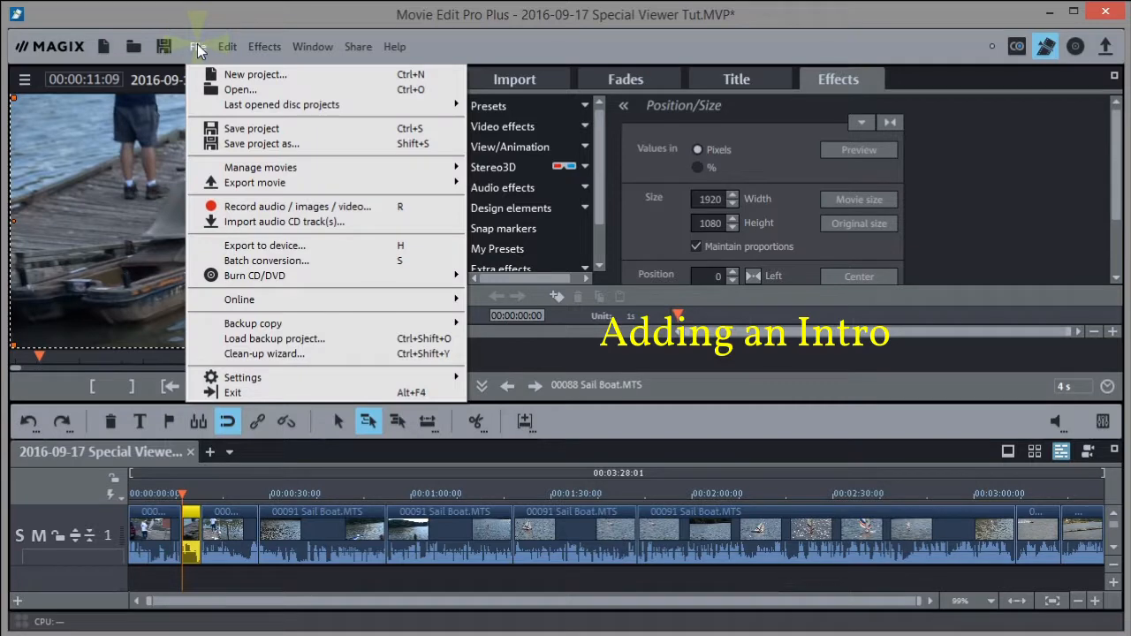
left_click(252, 130)
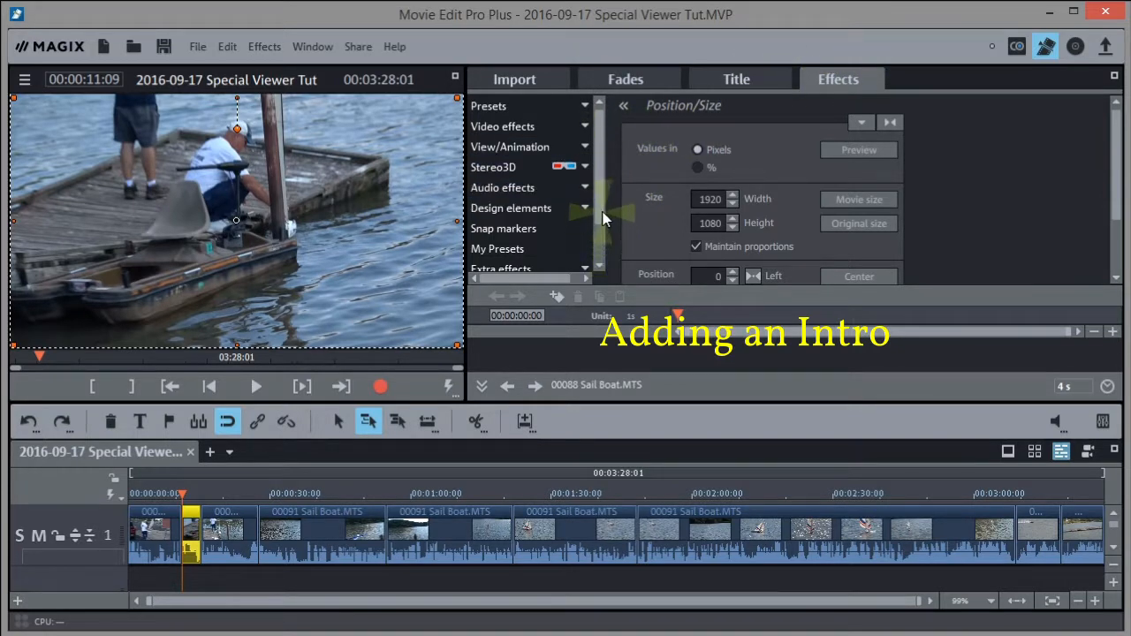
Expand Design elements in the Effects list to show Intros/Outros, then bring up the Help menu
scroll(597, 220, "down", 2)
scroll(597, 236, "down", 1)
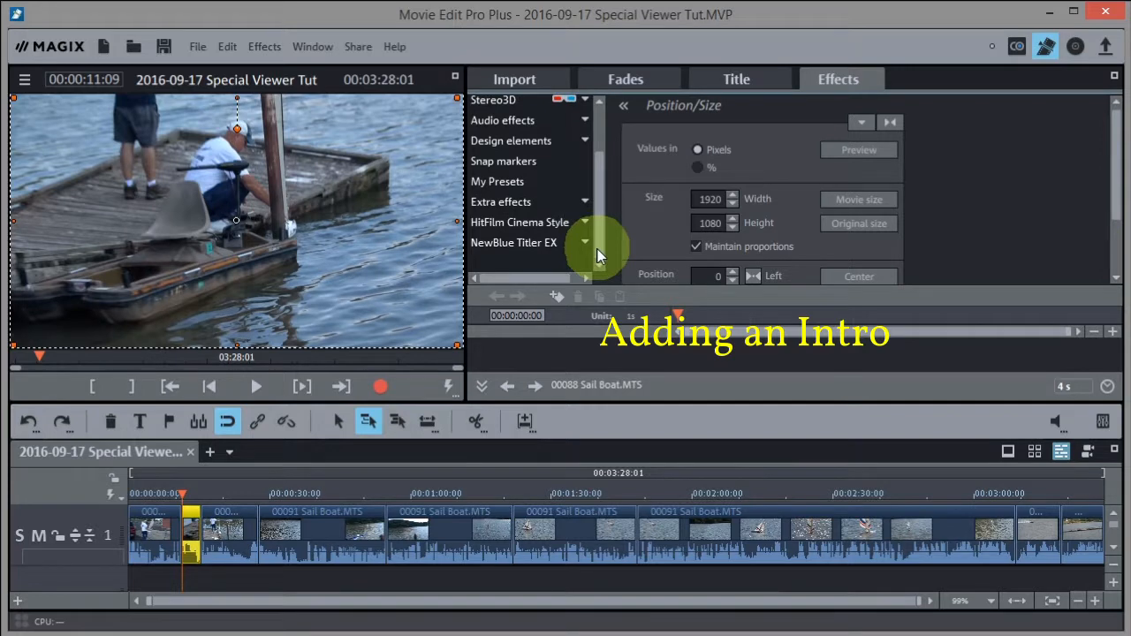
left_click(586, 142)
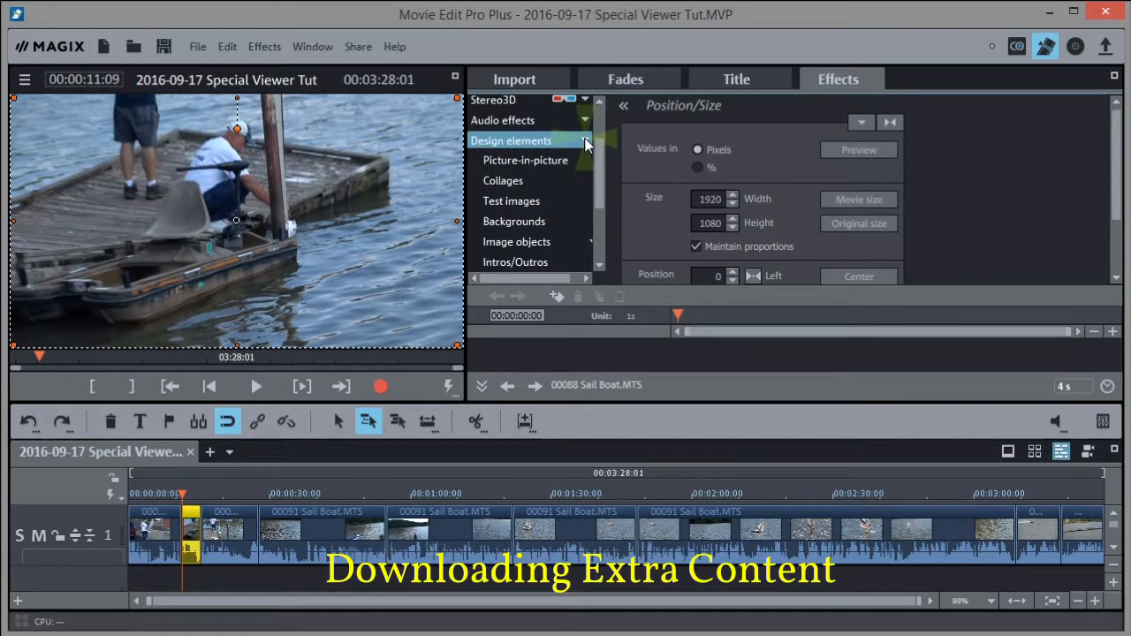
left_click_drag(598, 166, 604, 179)
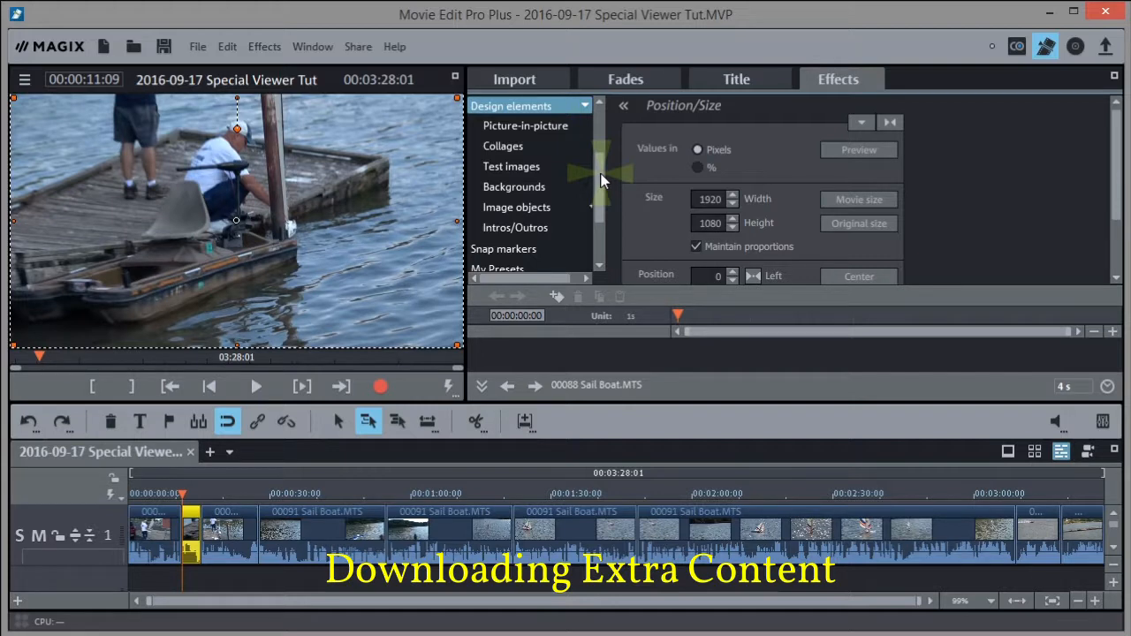
left_click(393, 47)
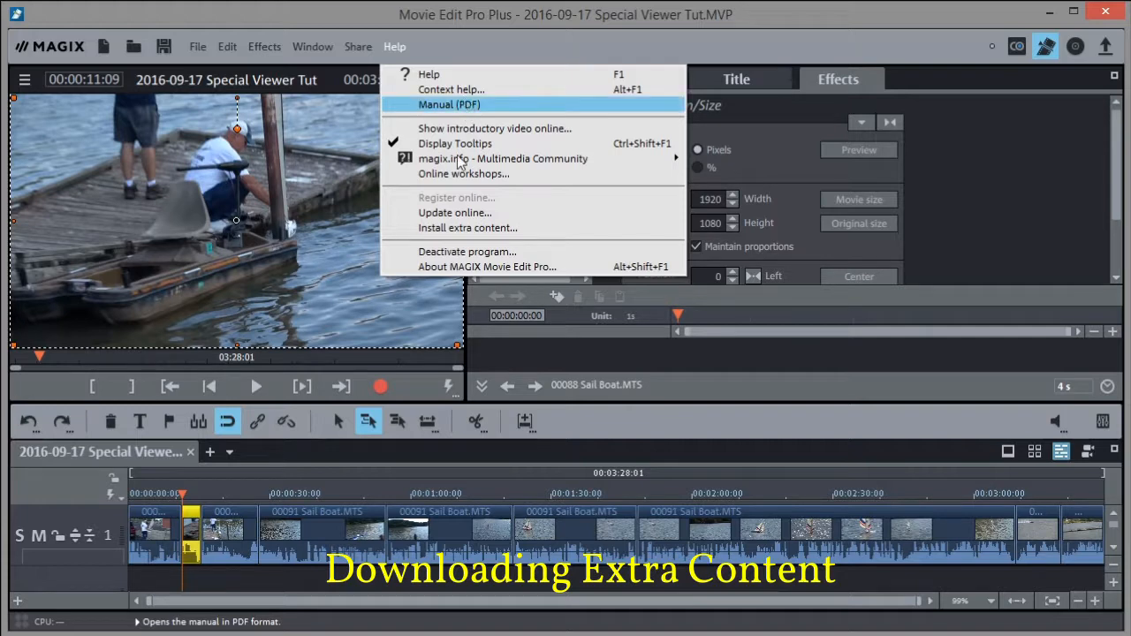
left_click(464, 229)
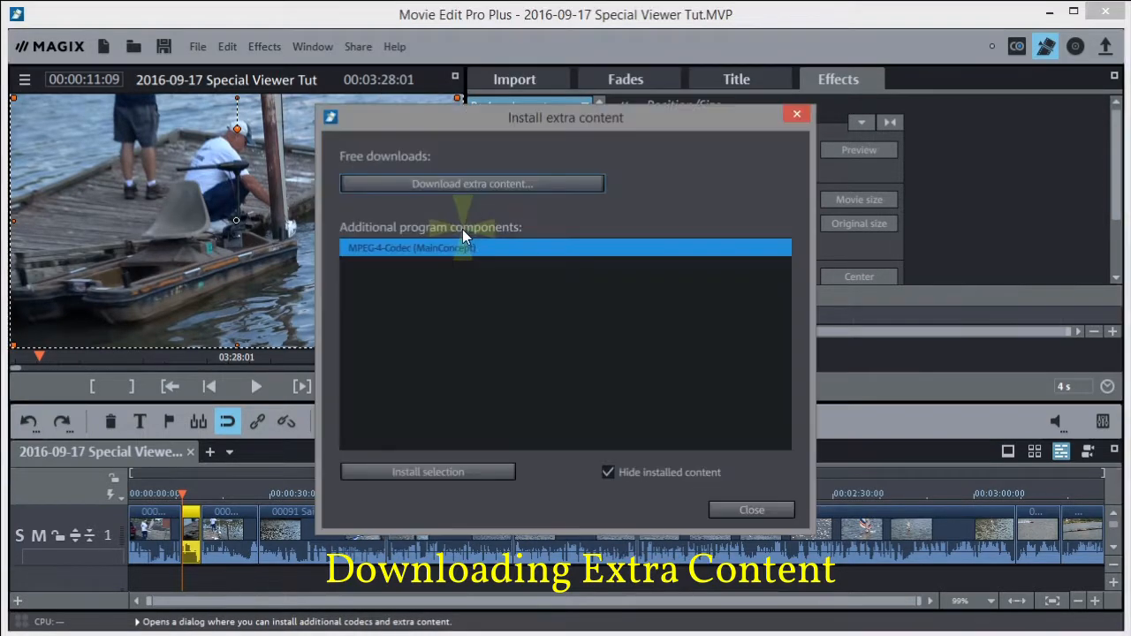
left_click(495, 186)
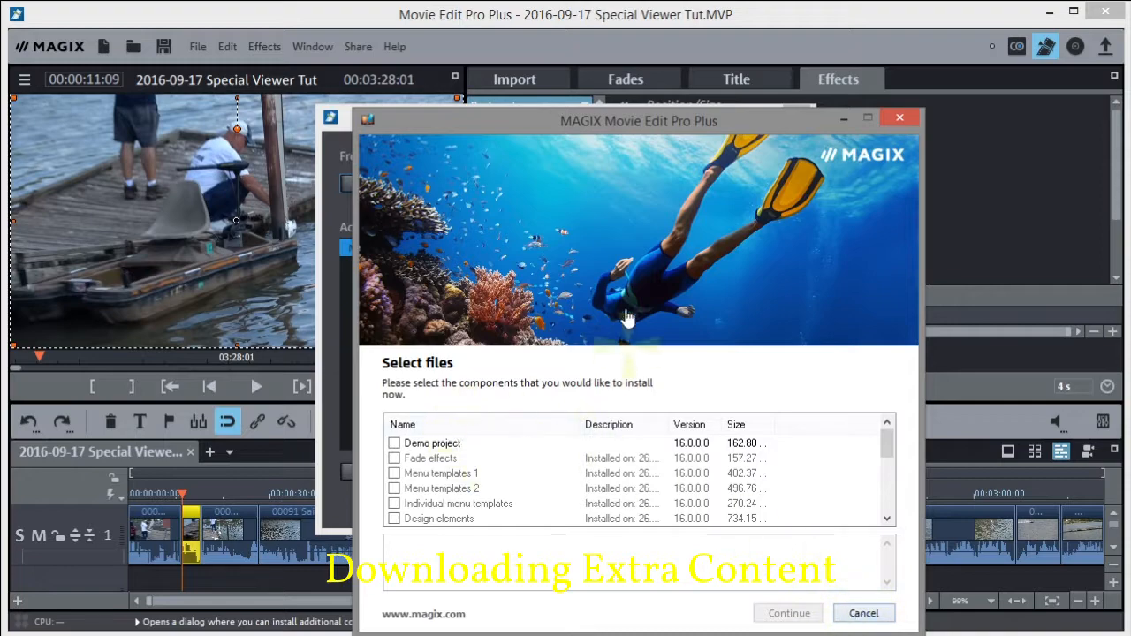
left_click(870, 618)
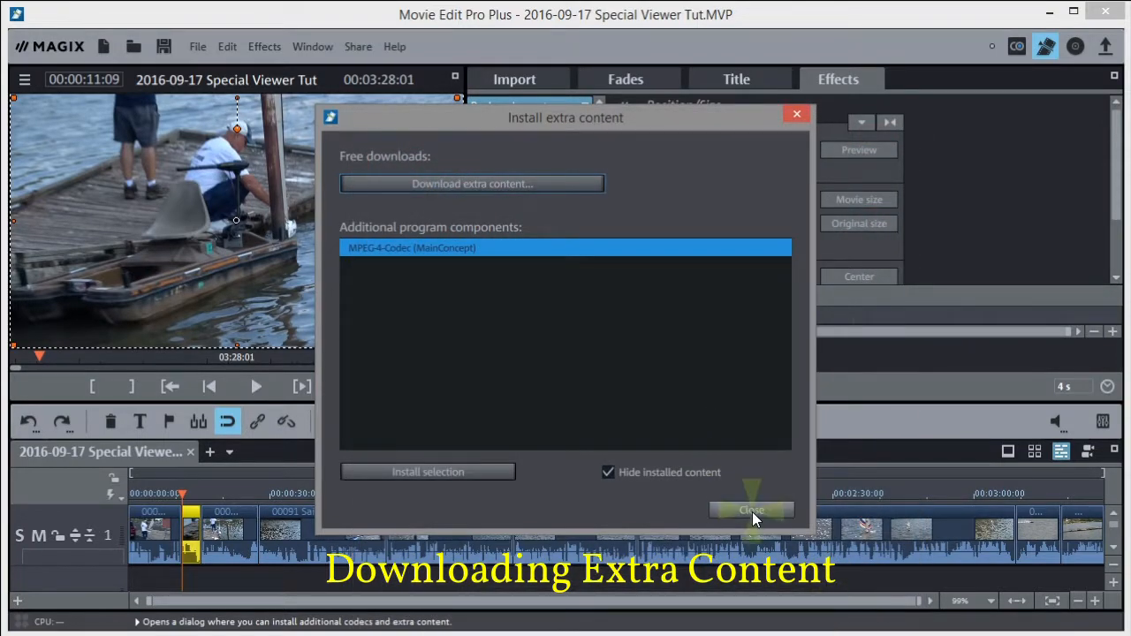
left_click(751, 512)
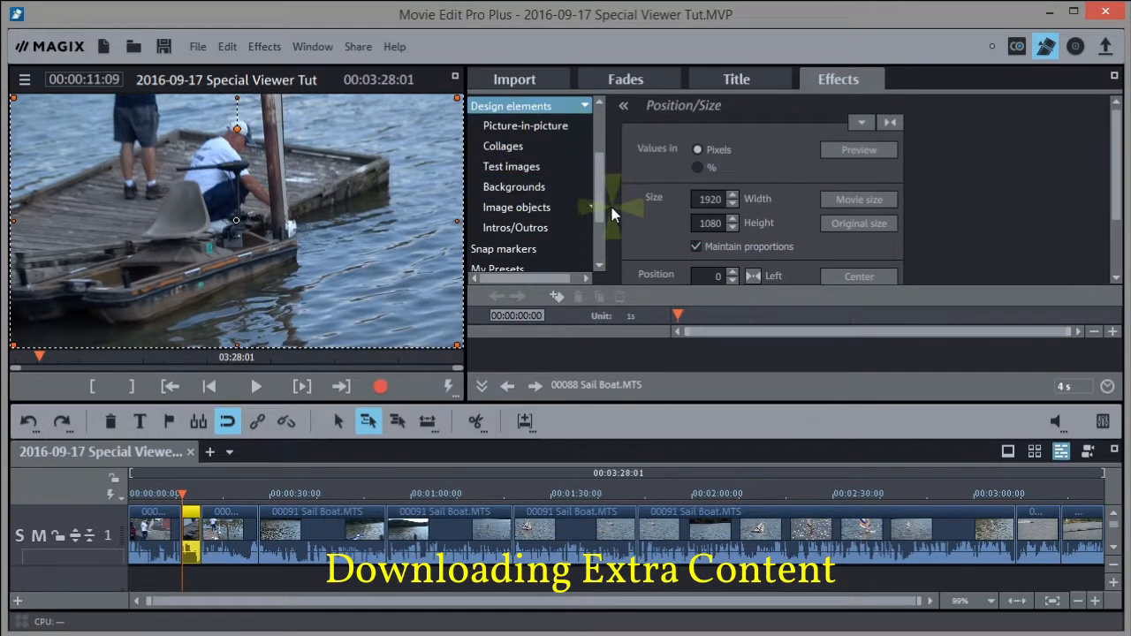
Preview the Intros/Outros templates and choose Rainbow (Intro)
left_click(508, 227)
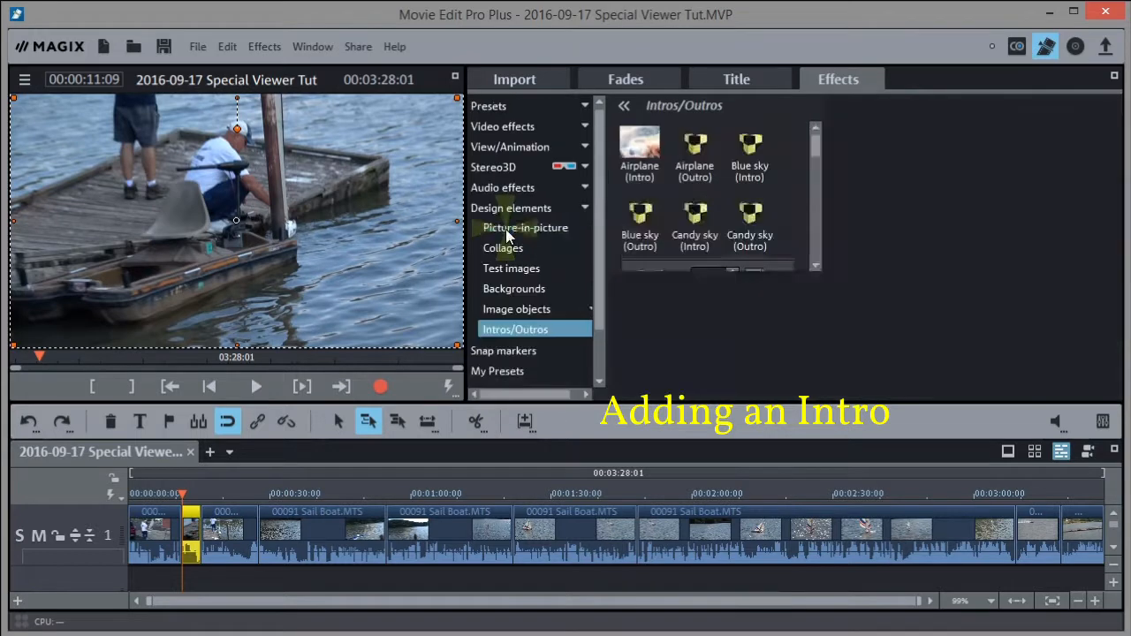
mouse_move(977, 231)
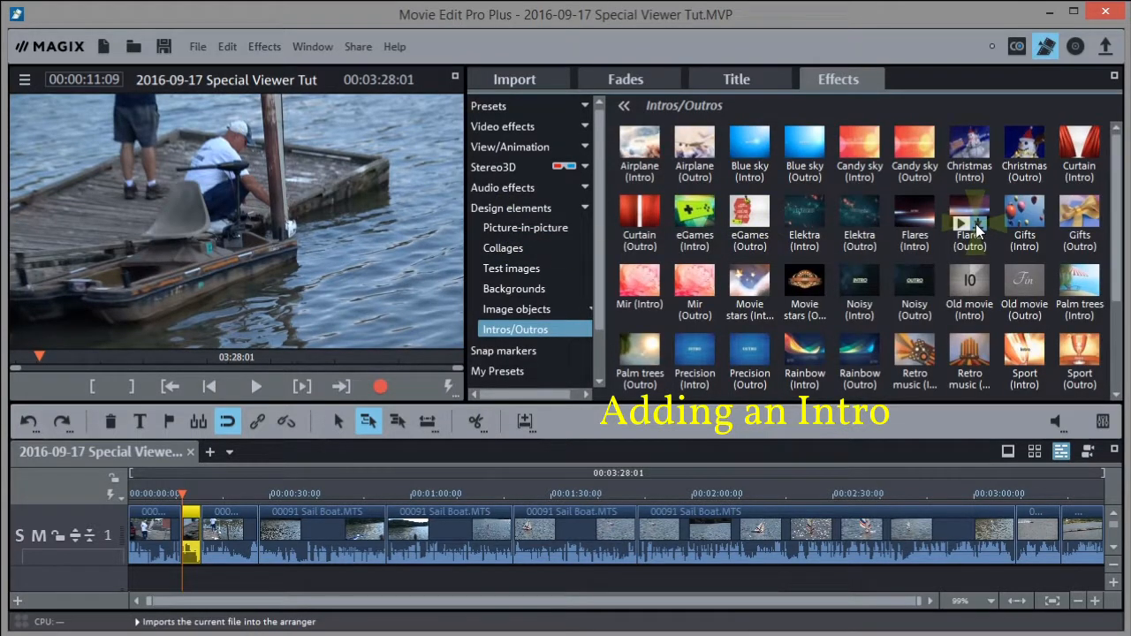
mouse_move(859, 289)
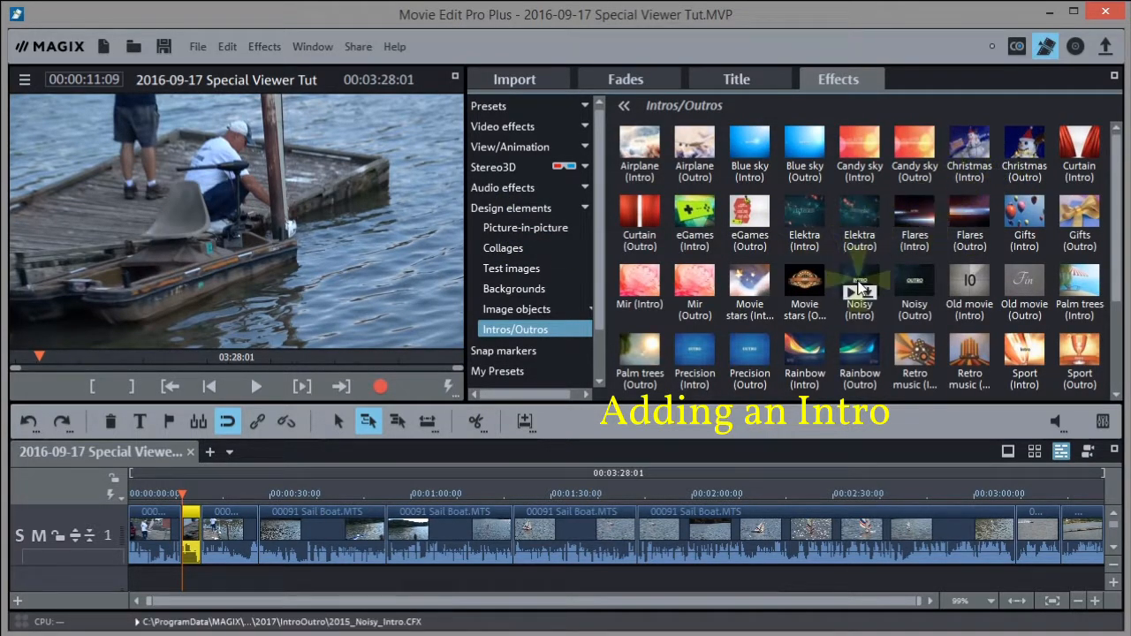
mouse_move(923, 291)
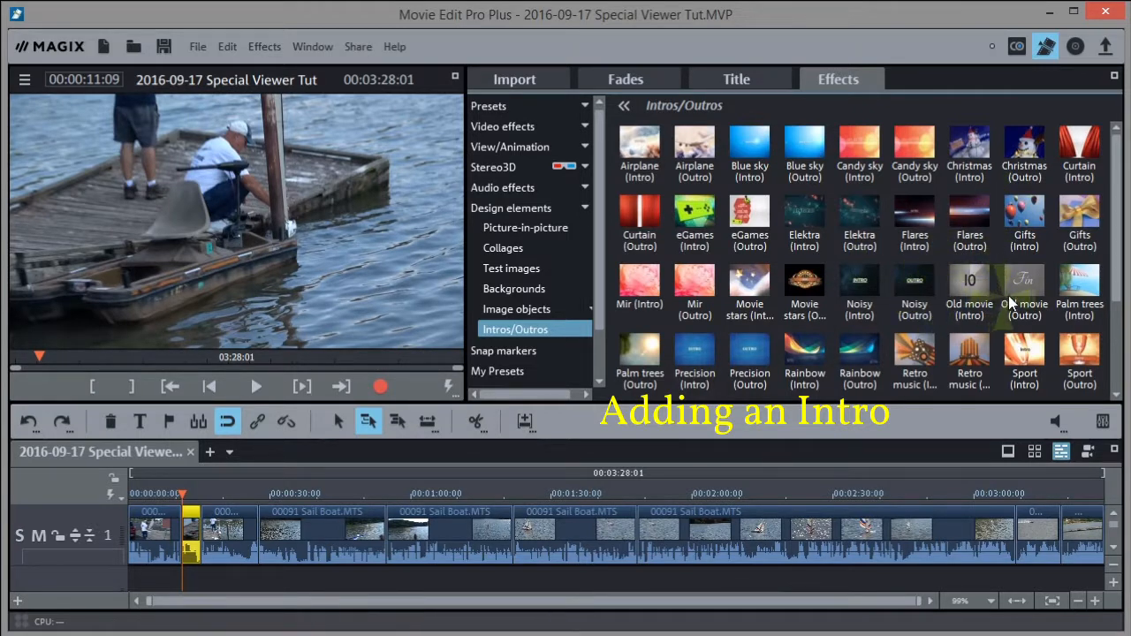
mouse_move(1023, 297)
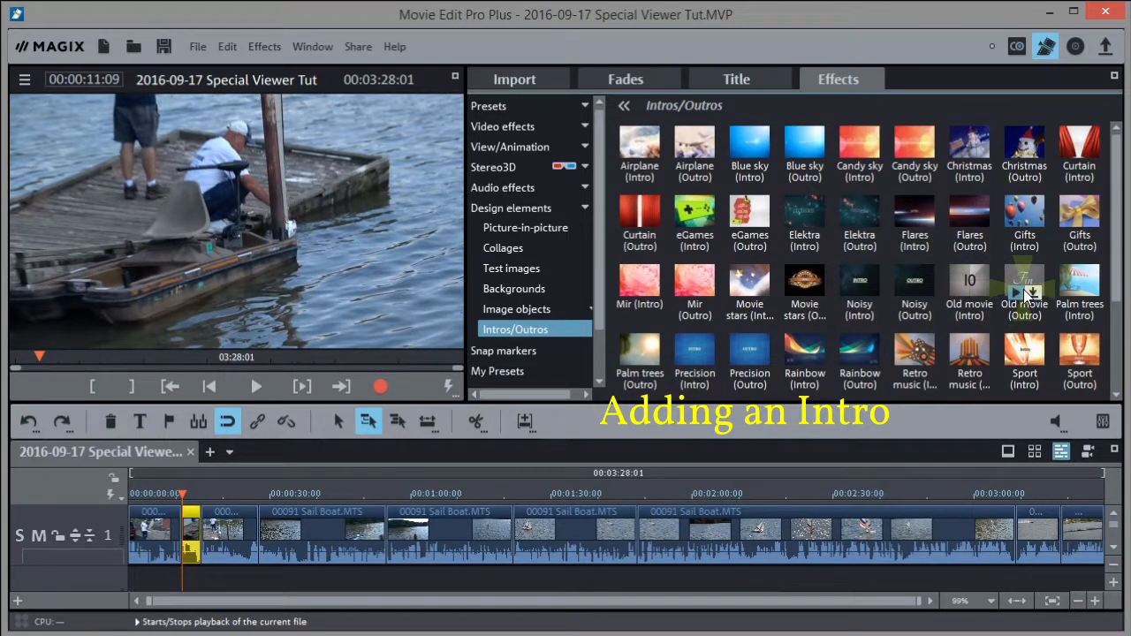
mouse_move(802, 358)
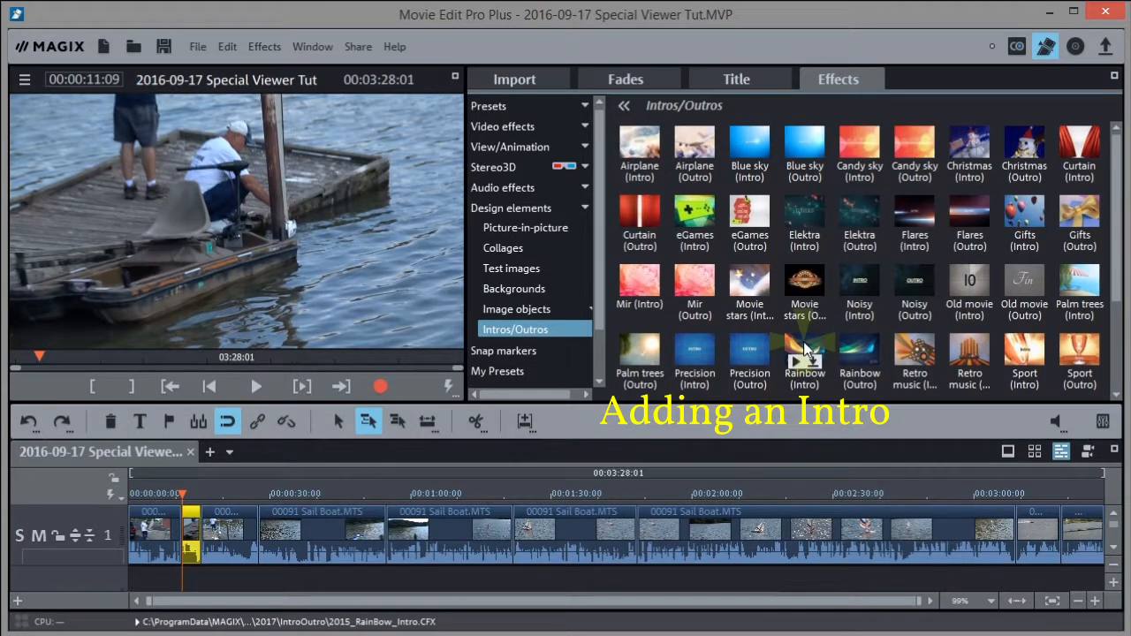
left_click(804, 345)
Insert Rainbow (Intro) at the movie's start, shifting the sailboat clips right, and play it to check
left_click_drag(804, 341, 190, 542)
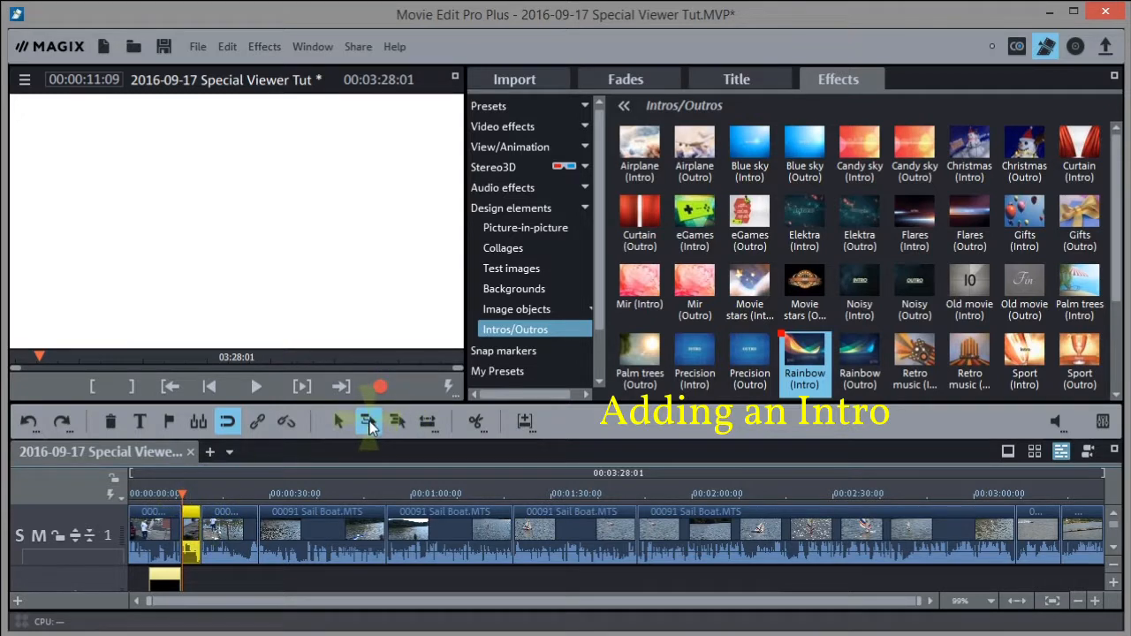
left_click_drag(196, 517, 230, 512)
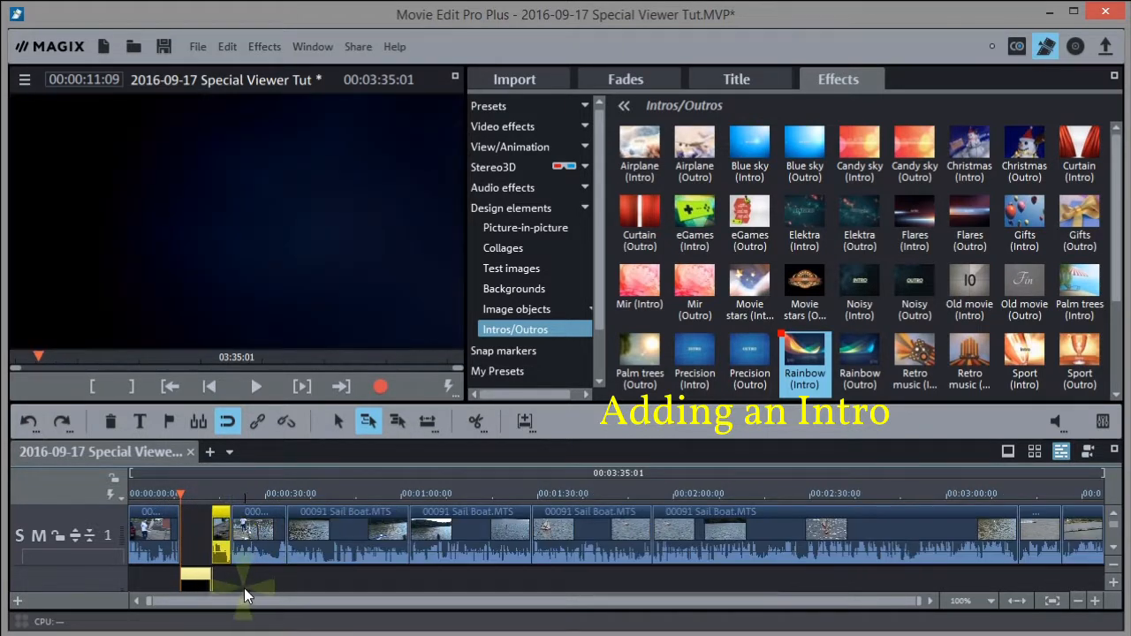
left_click(153, 491)
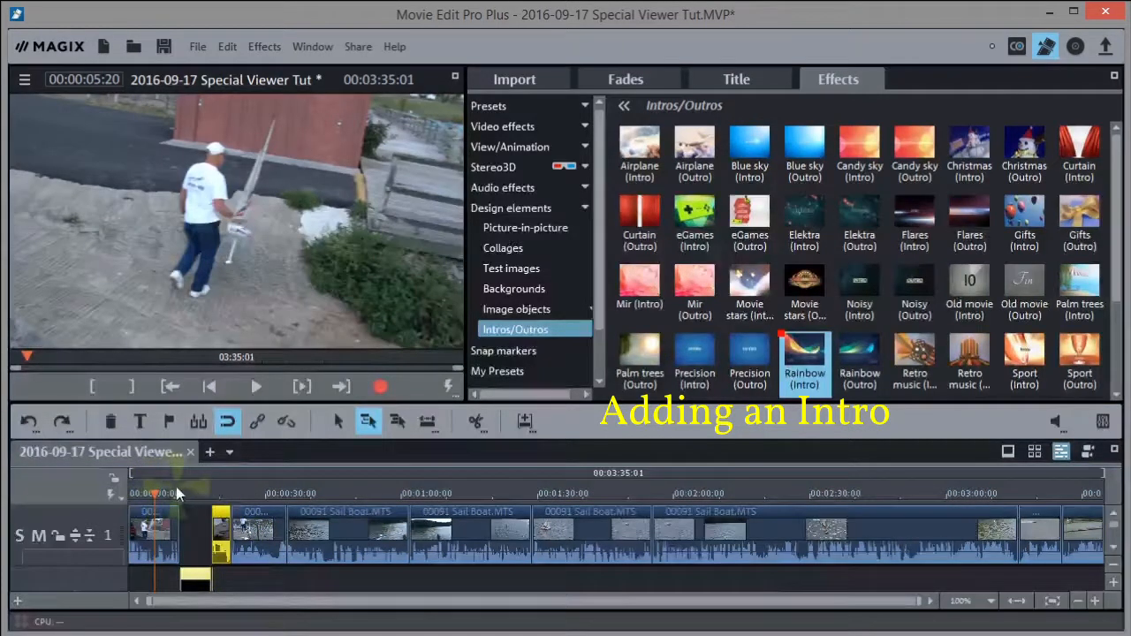
left_click(164, 492)
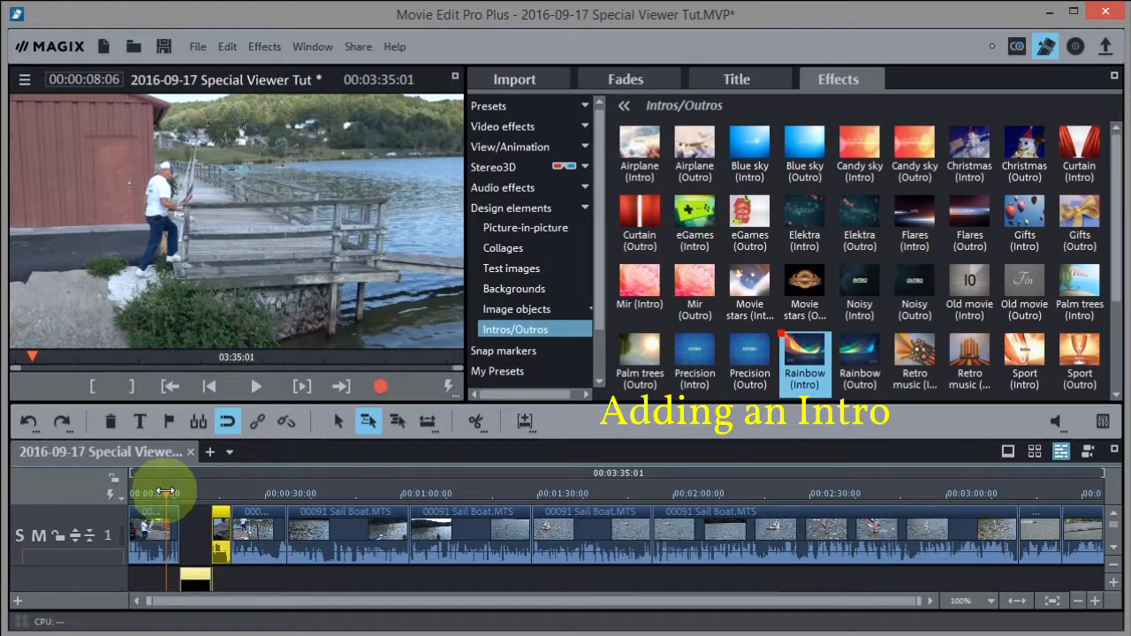
key("space")
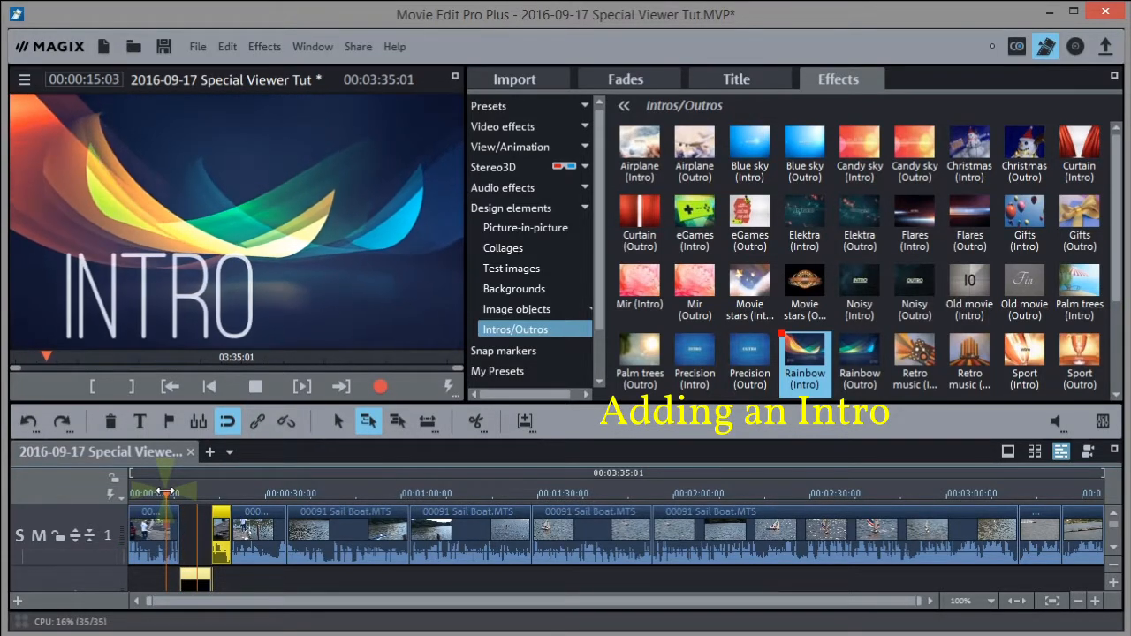
key("space")
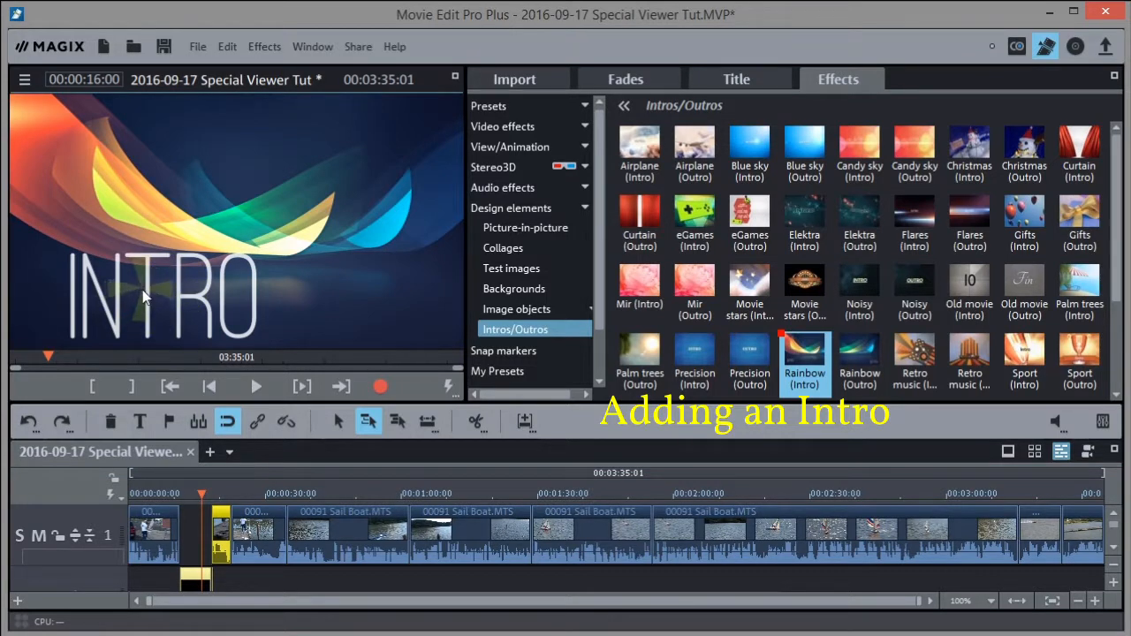
Replace the Rainbow intro's INTRO title with 'SAILING SANIBELL' in the full-screen preview, correcting typos
double_click(148, 324)
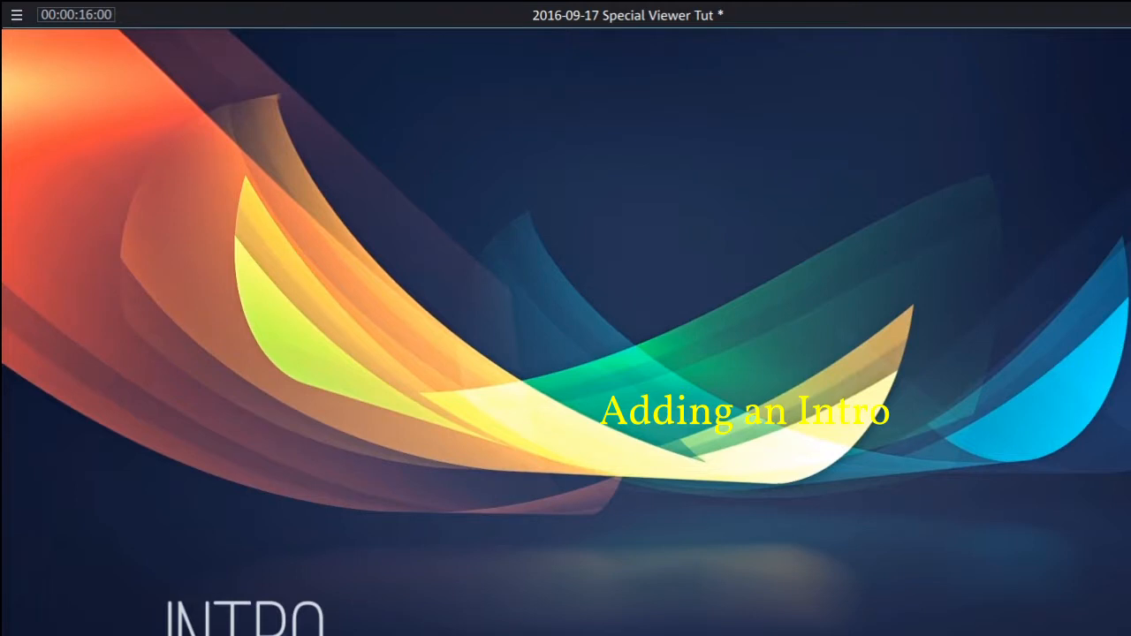
double_click(275, 620)
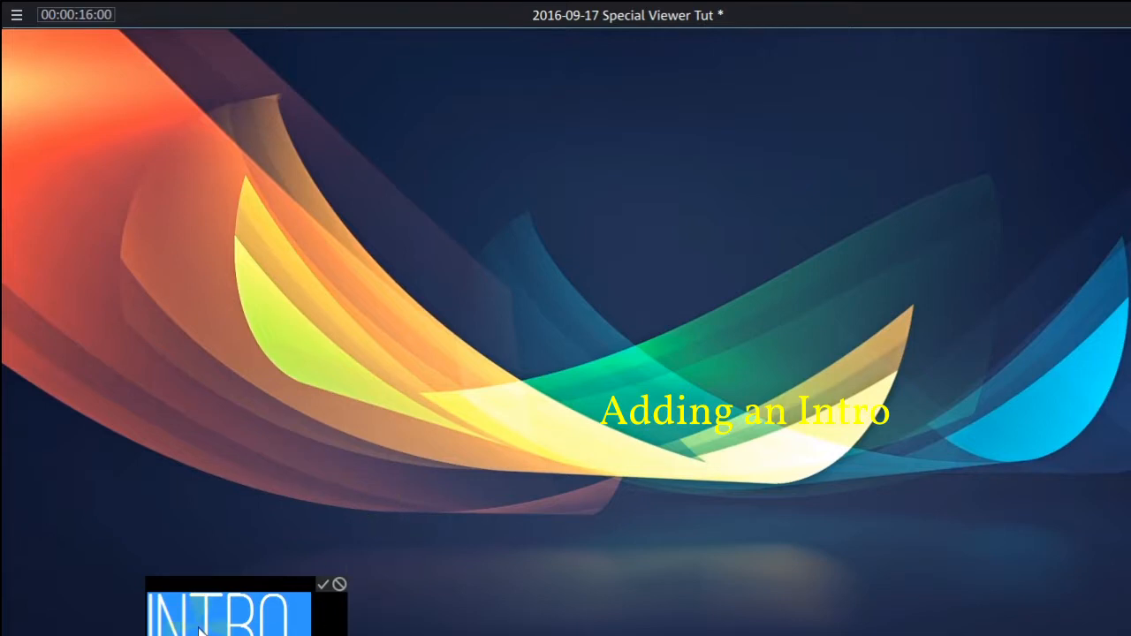
type("SAIL")
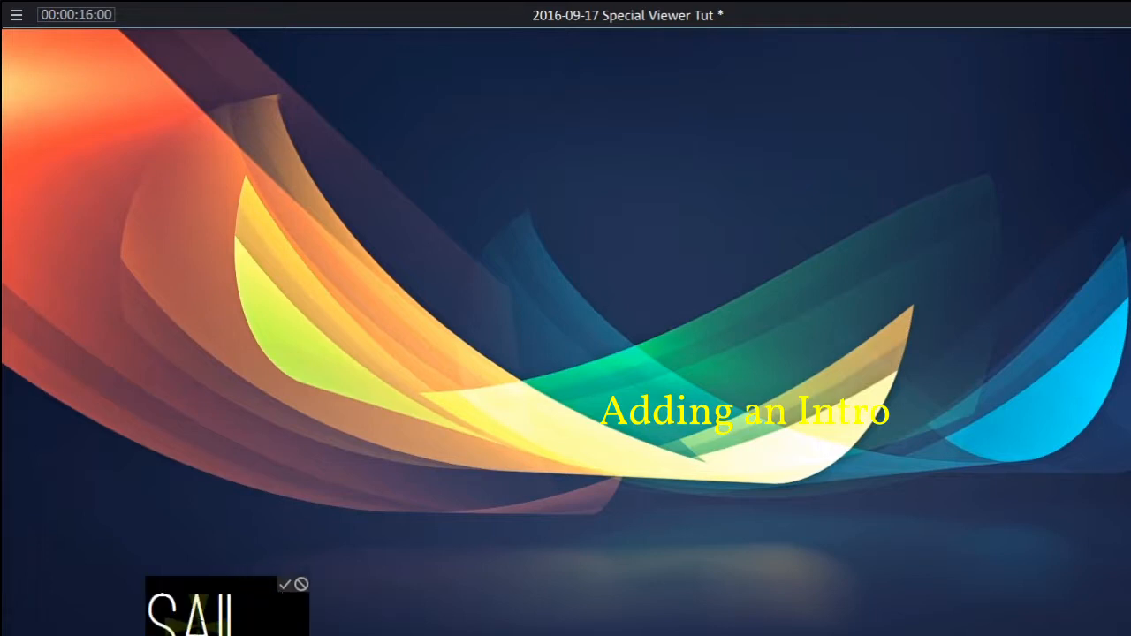
type("ING")
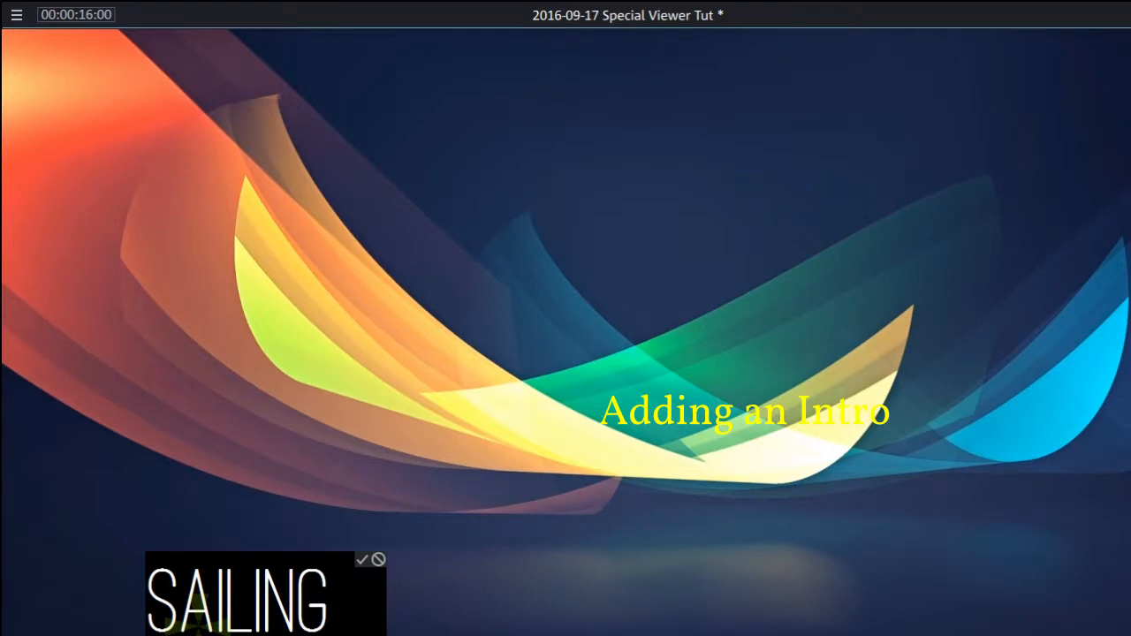
type(" SANIBLE")
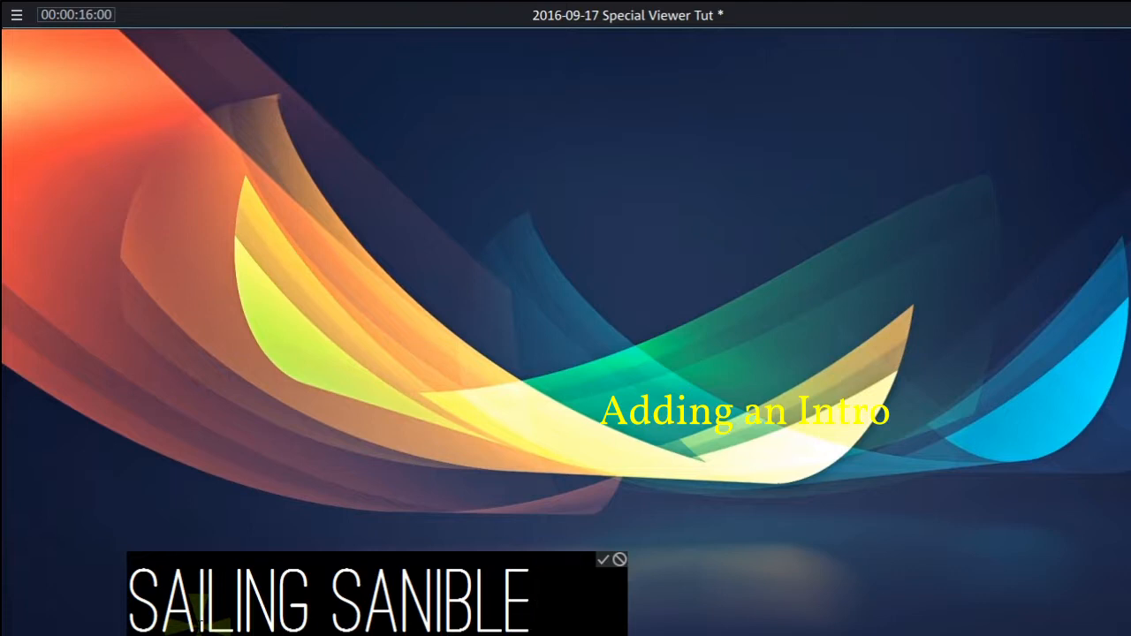
key("BackSpace")
key("BackSpace")
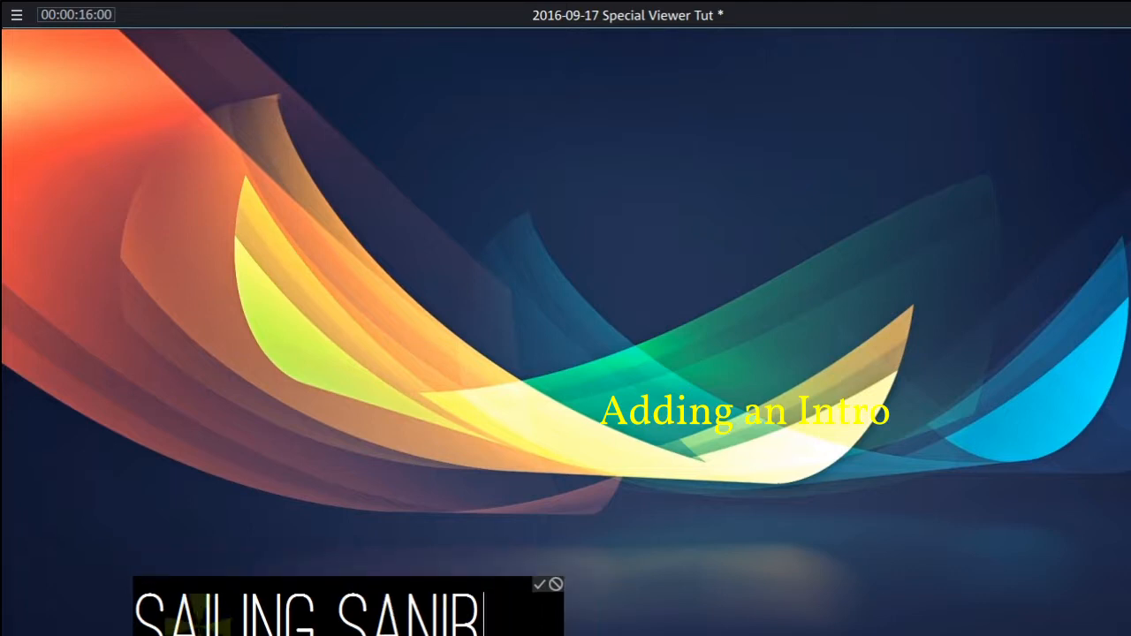
type("ELL")
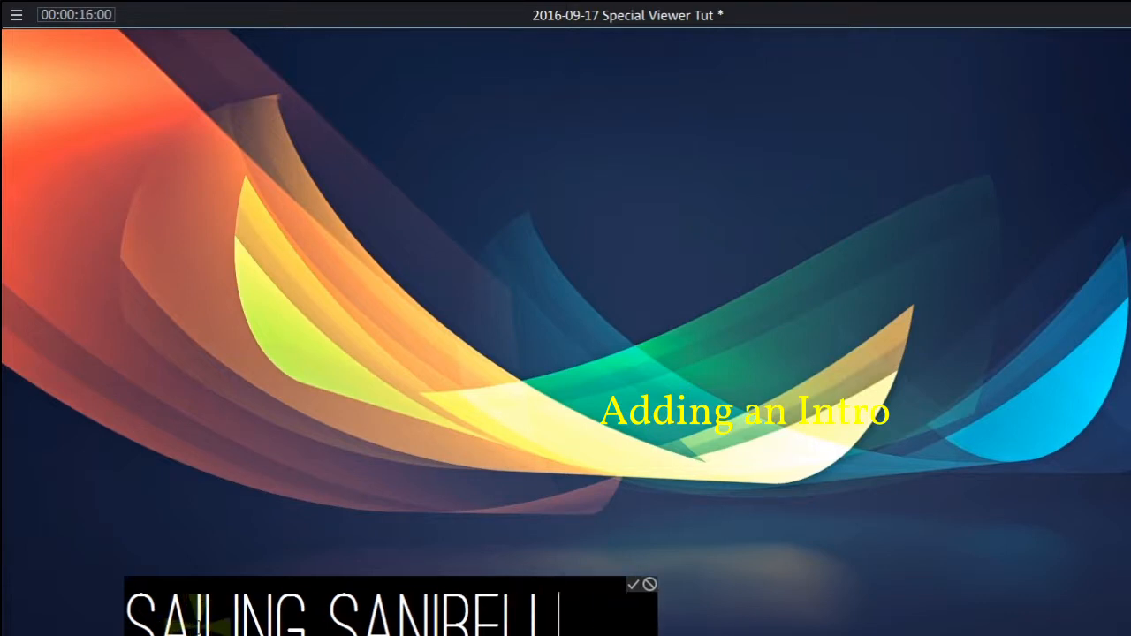
left_click(632, 587)
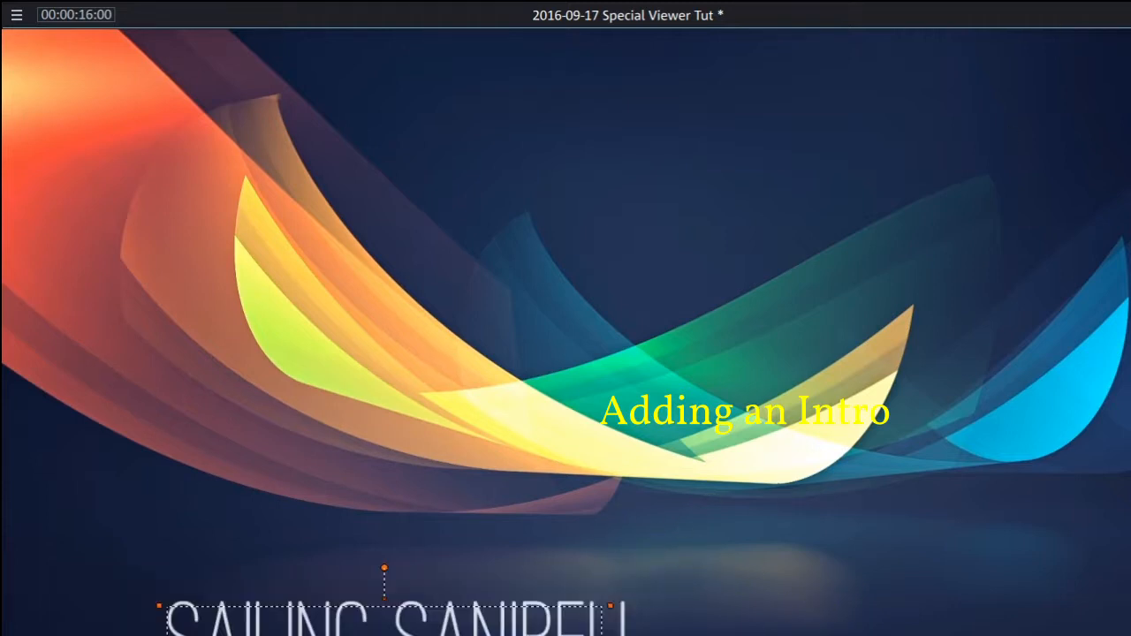
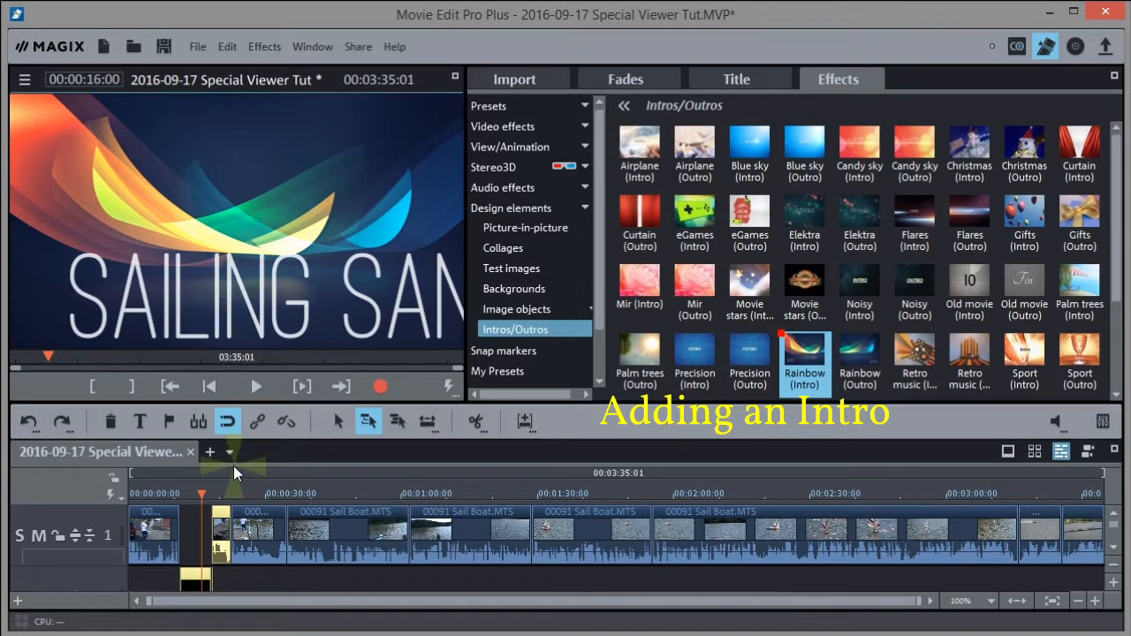
Play back the intro and check its ending at 00:00:18:03 running into the boat footage
key("space")
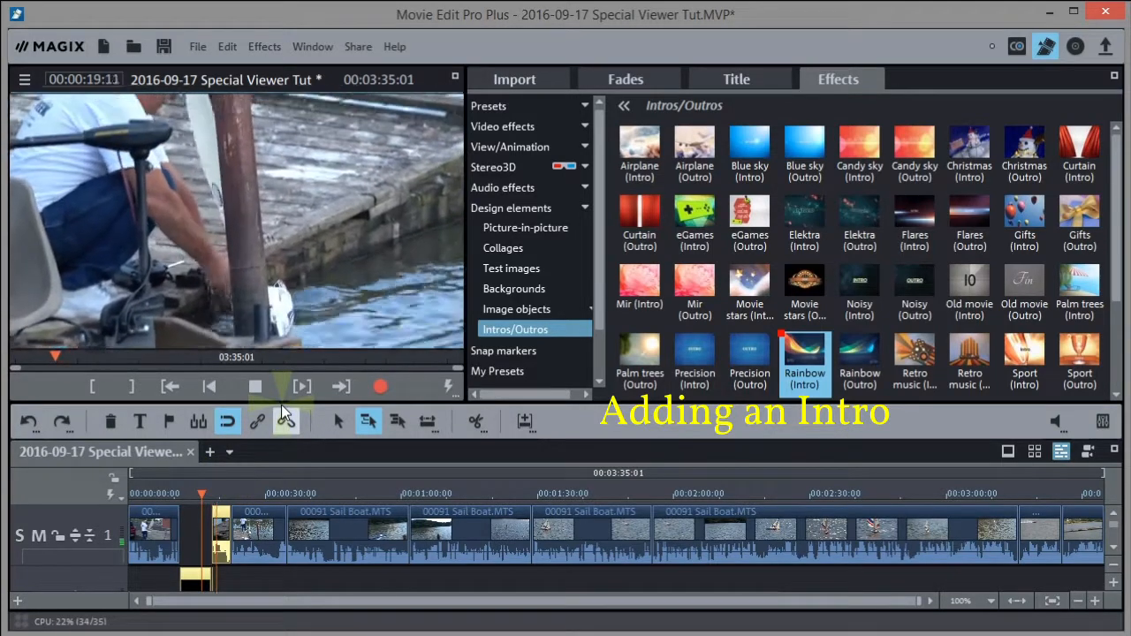
key("space")
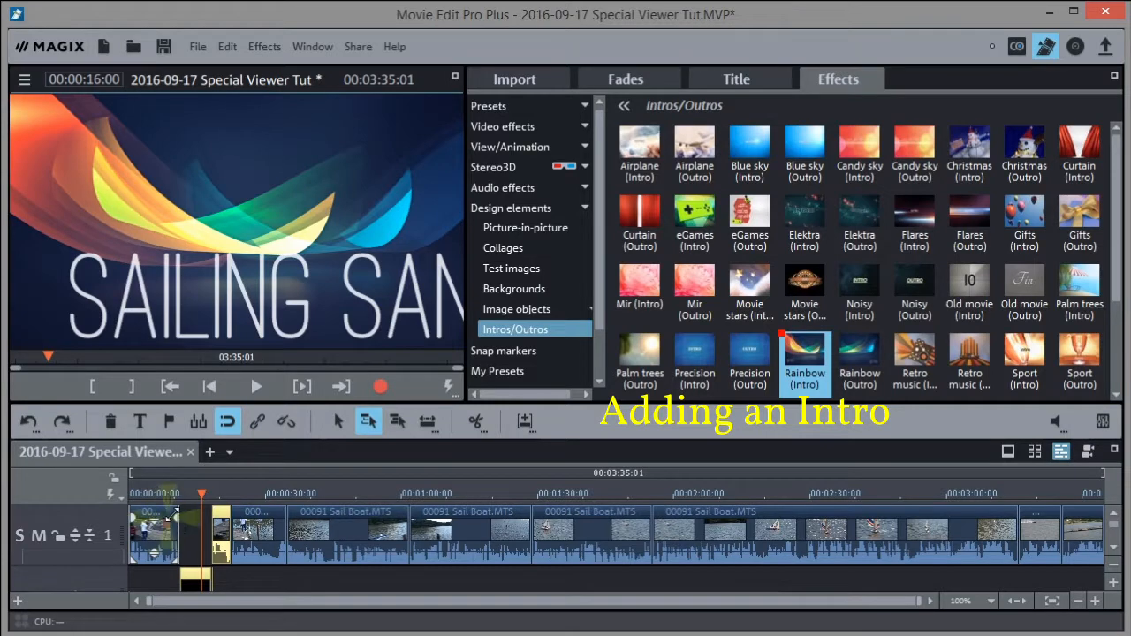
left_click(193, 492)
left_click_drag(193, 492, 233, 497)
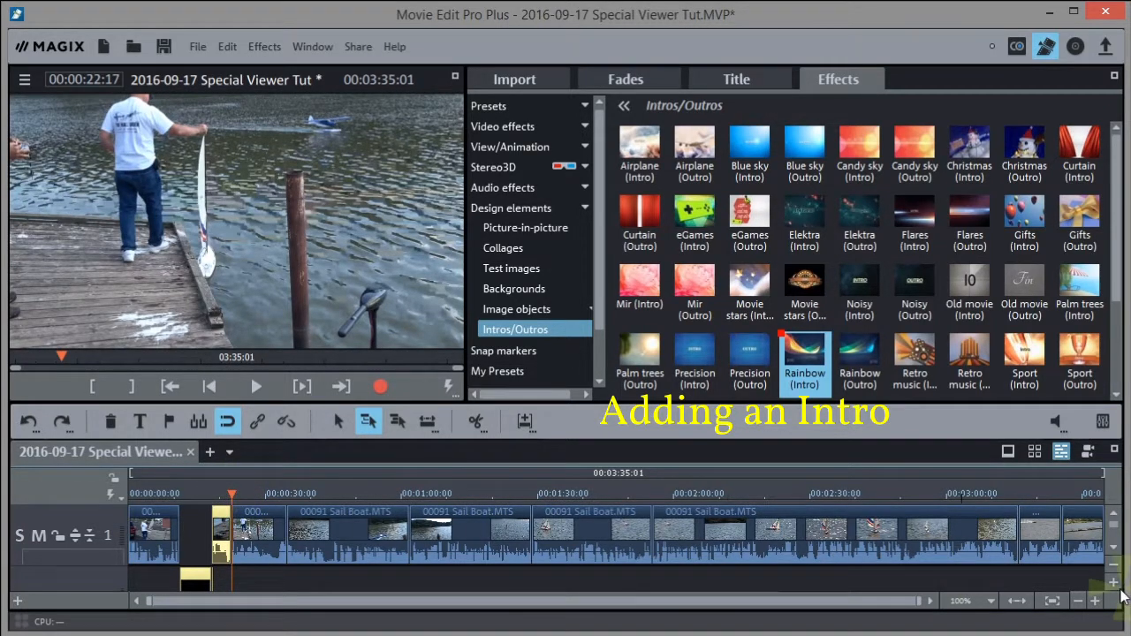
left_click(1096, 602)
left_click(1096, 602)
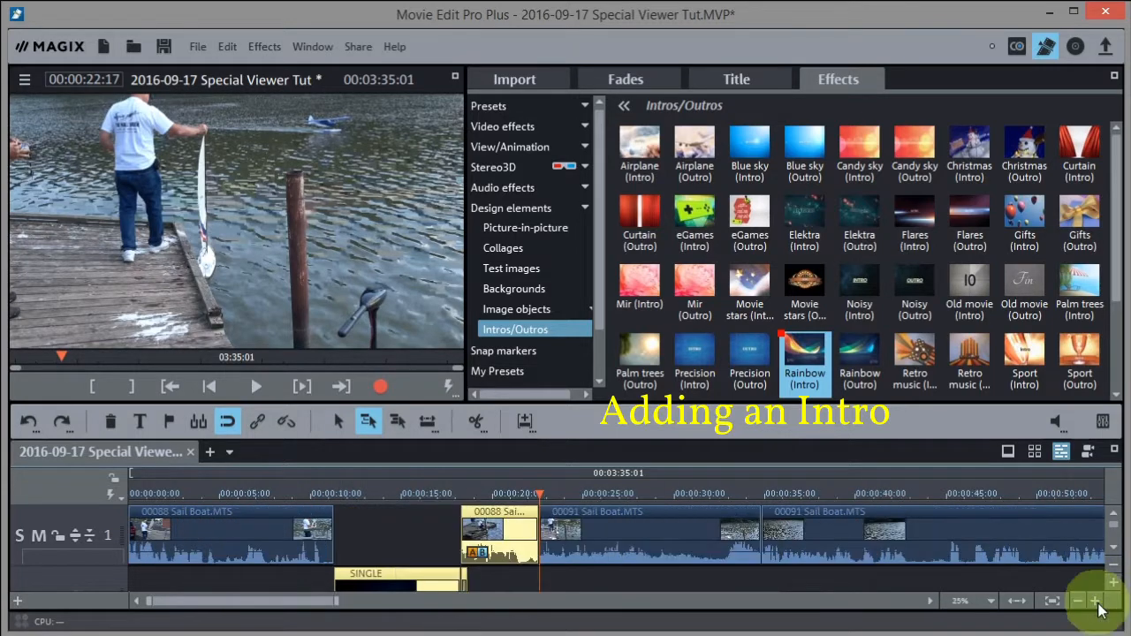
left_click(1095, 602)
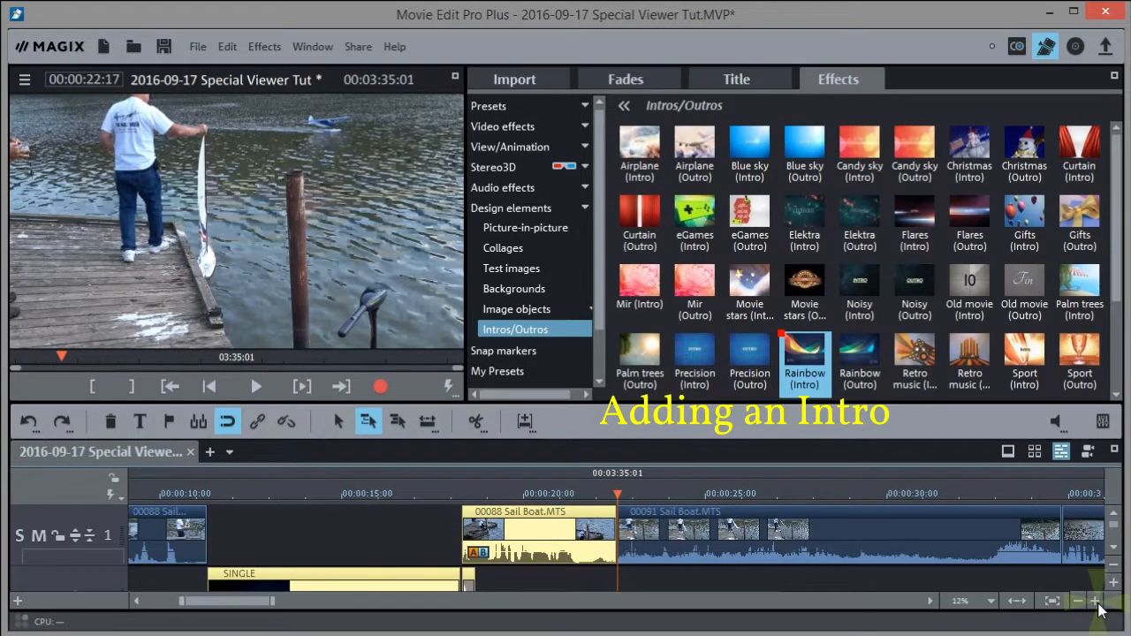
left_click(454, 492)
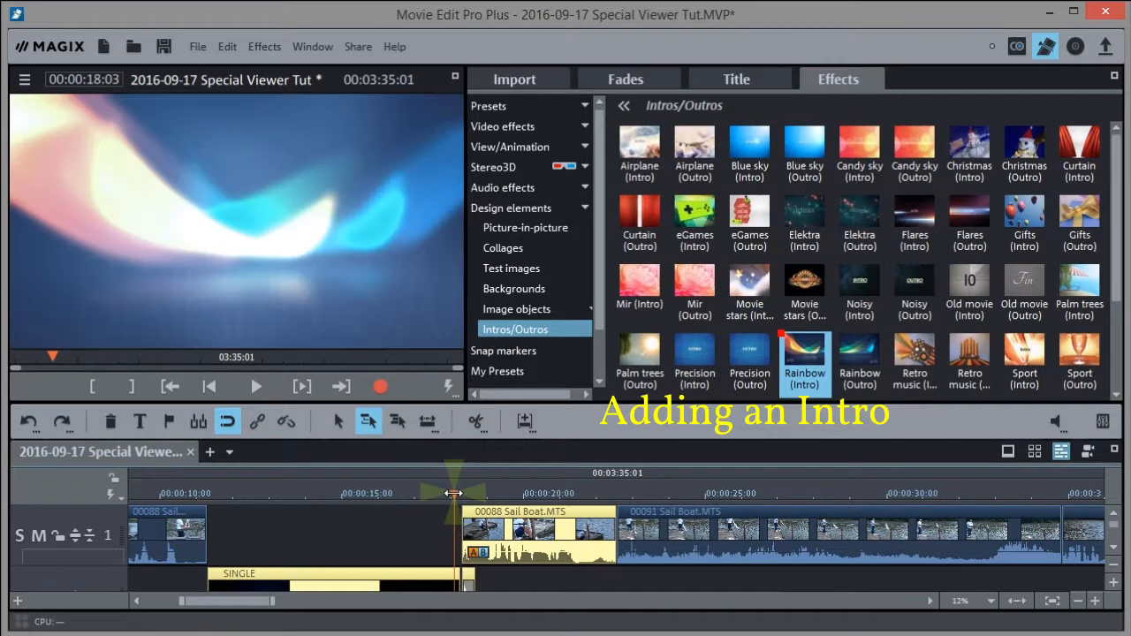
key("space")
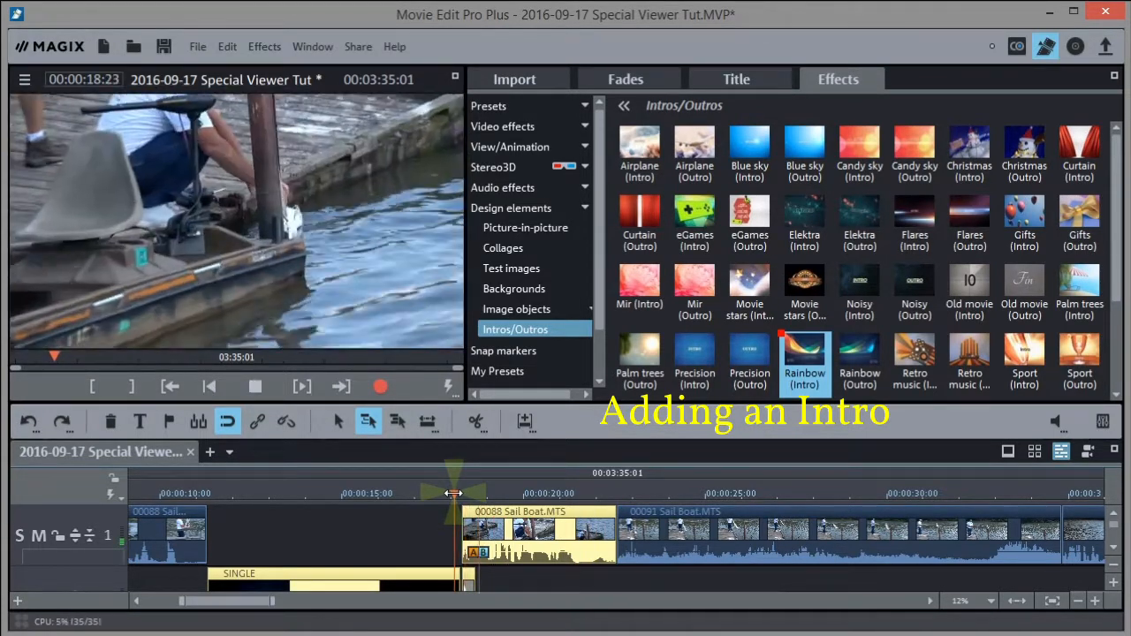
left_click(192, 530)
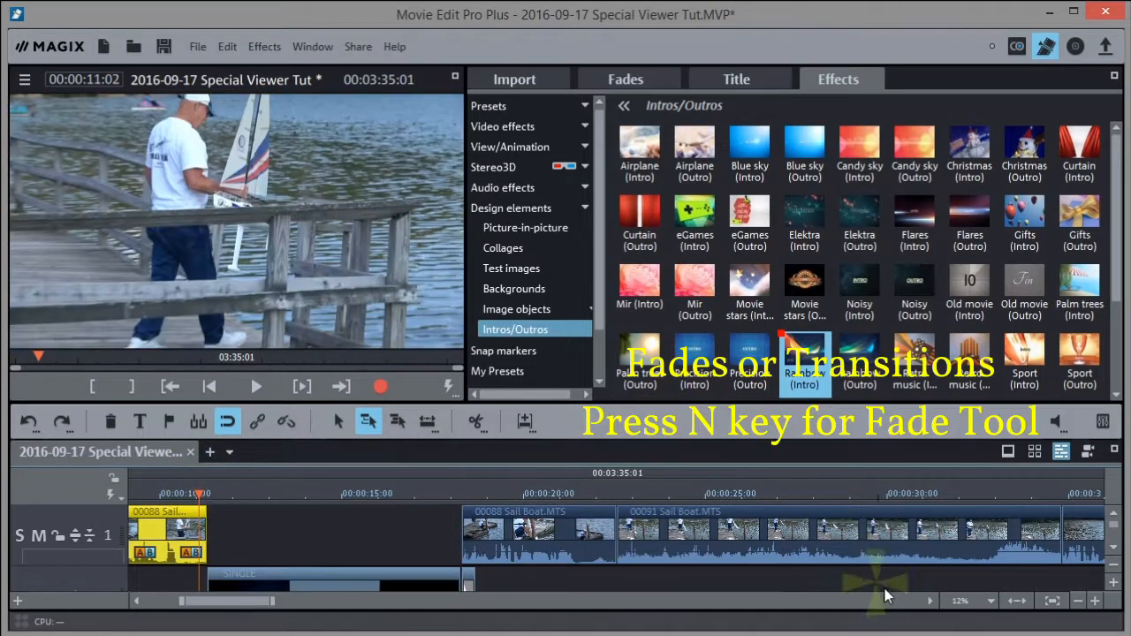
Cut the sailboat clip at 00:00:43:11 and select the piece after the cut plus later clips
left_click(1017, 601)
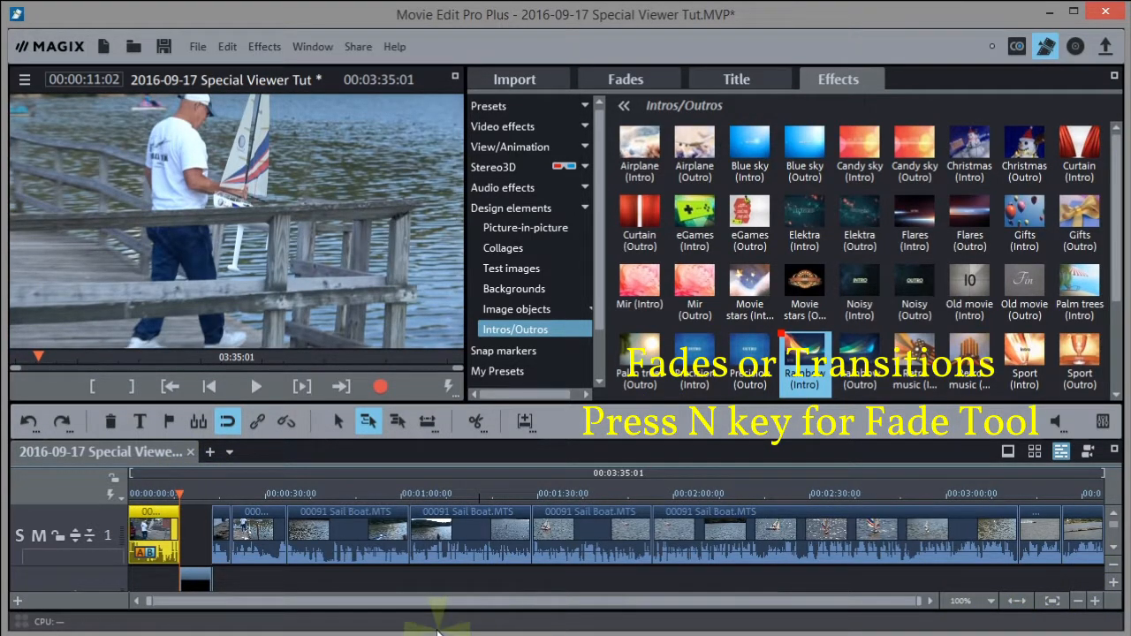
left_click(213, 495)
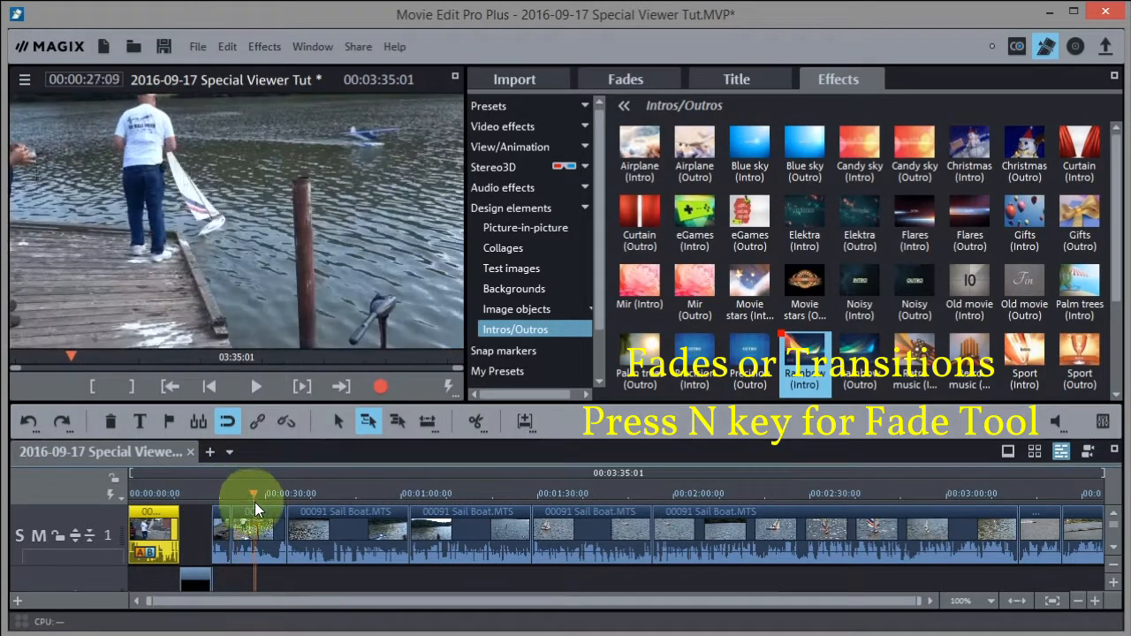
left_click_drag(268, 505, 323, 516)
key("space")
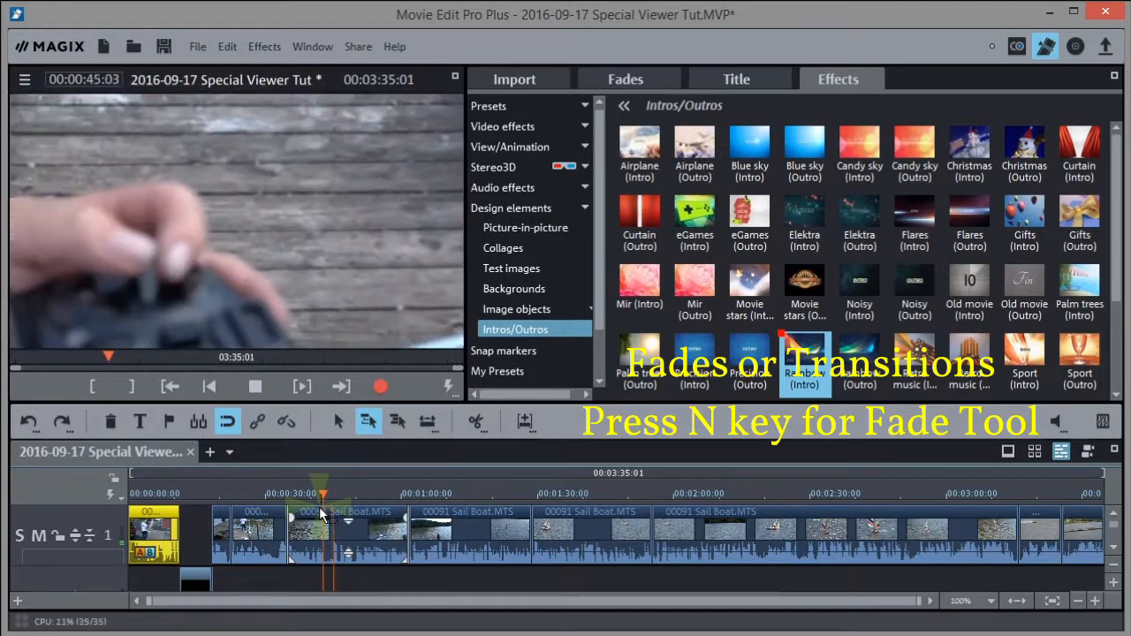
key("space")
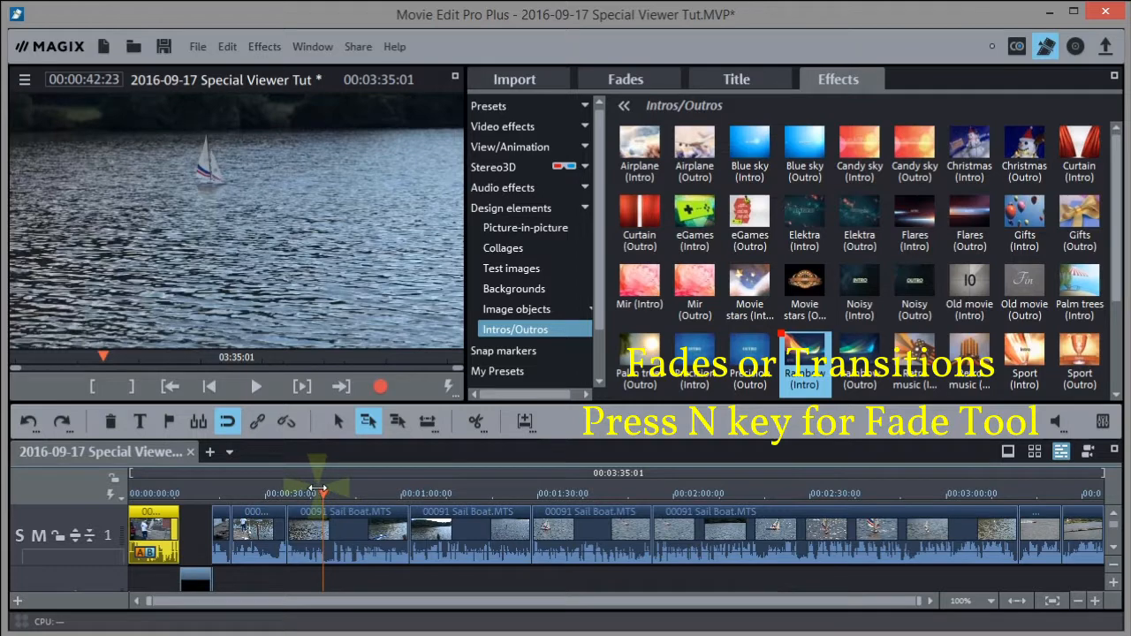
left_click(323, 491)
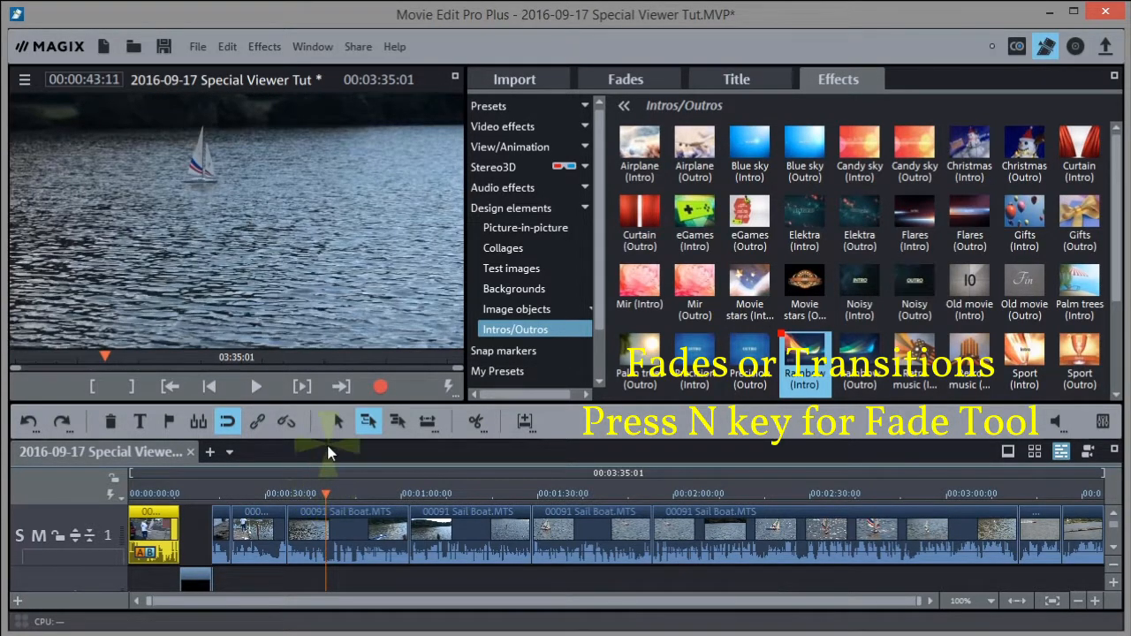
left_click(476, 421)
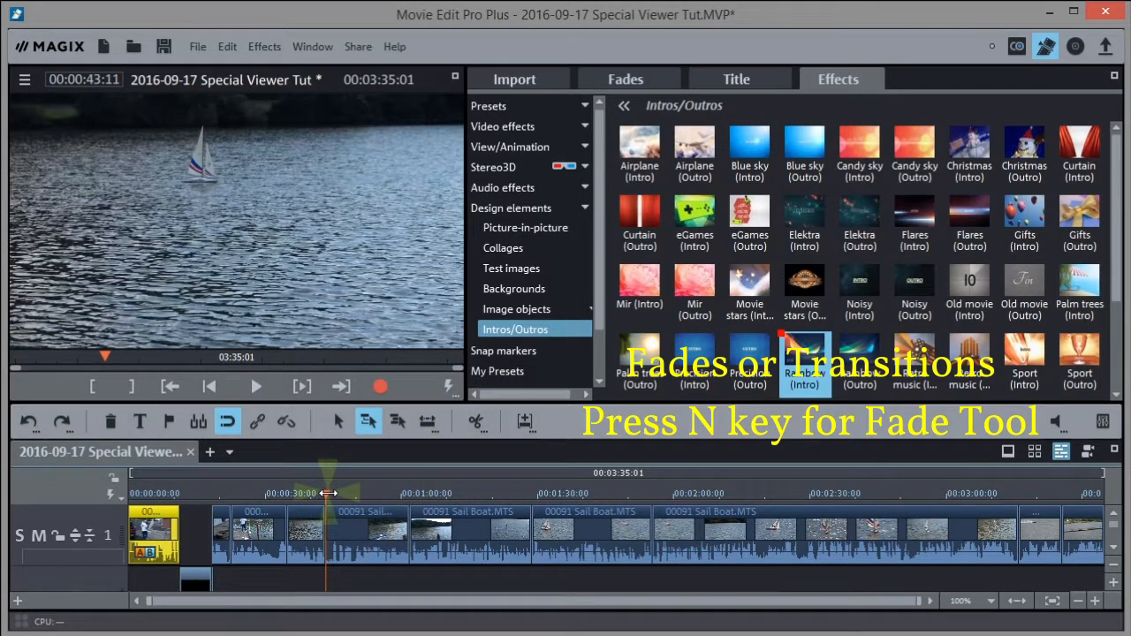
left_click(349, 528)
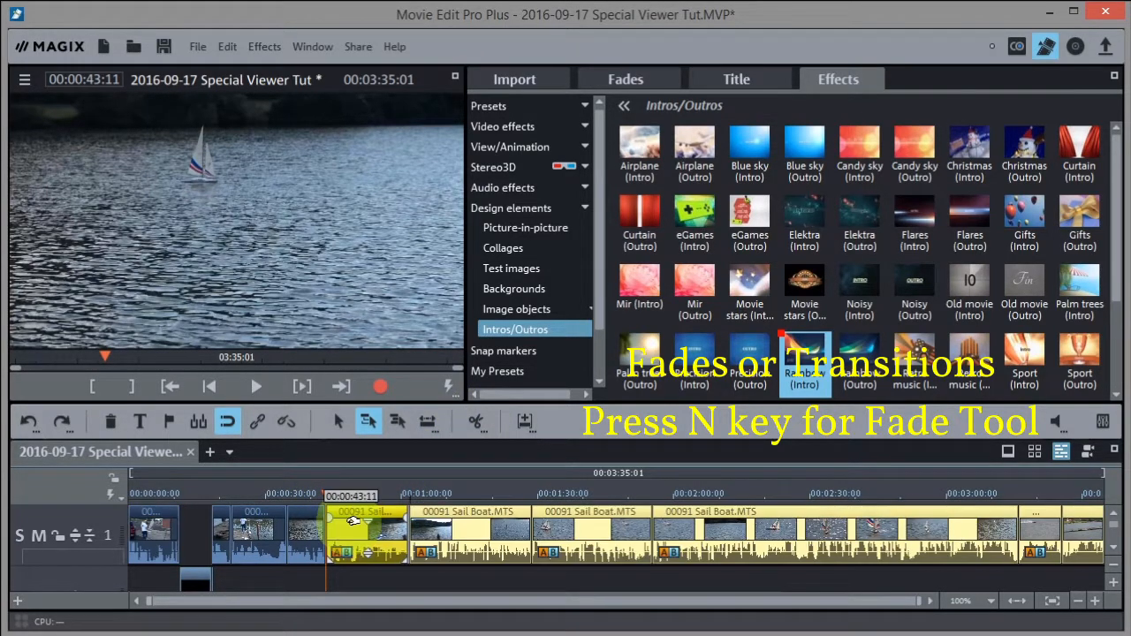
Slide the split-off clips left over the first half to form a crossfade, then play it
left_click_drag(351, 522, 341, 518)
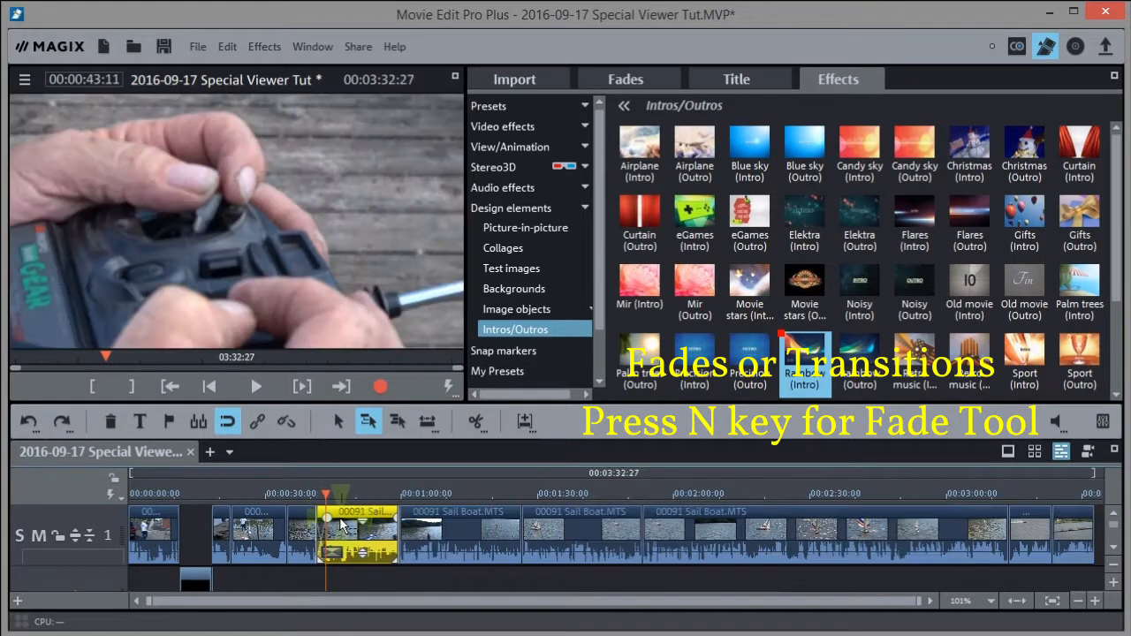
left_click(315, 494)
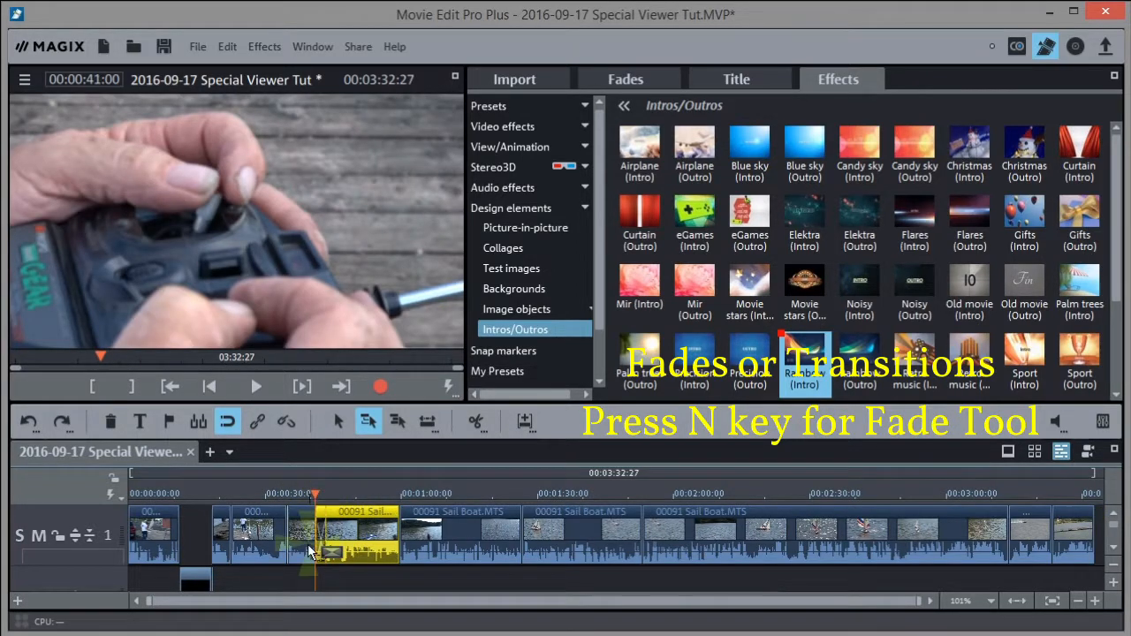
key("space")
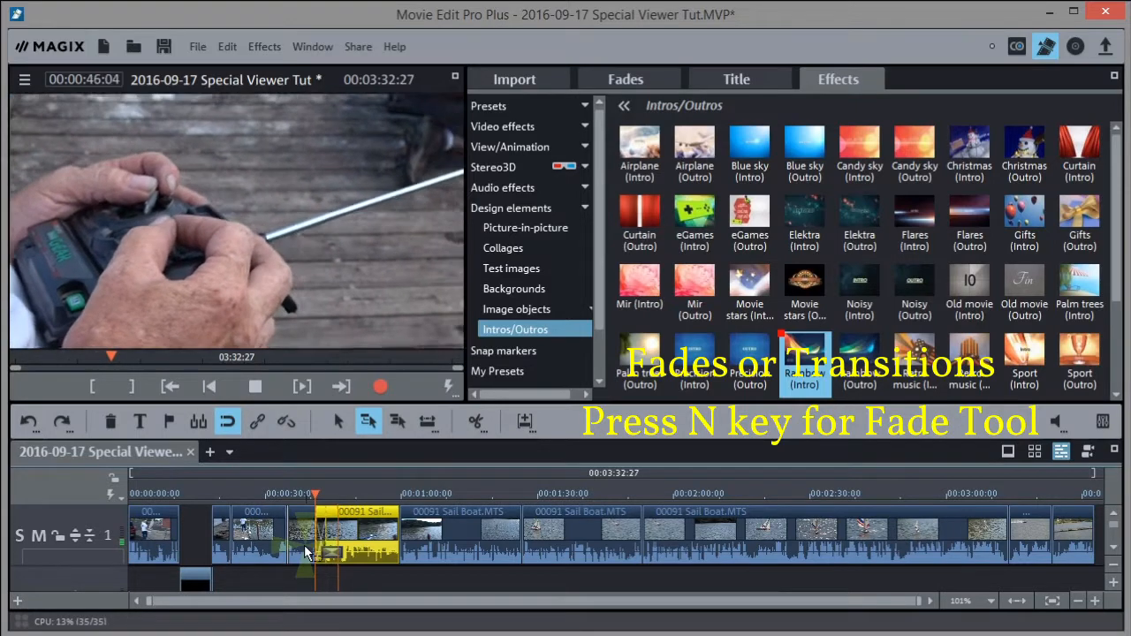
key("space")
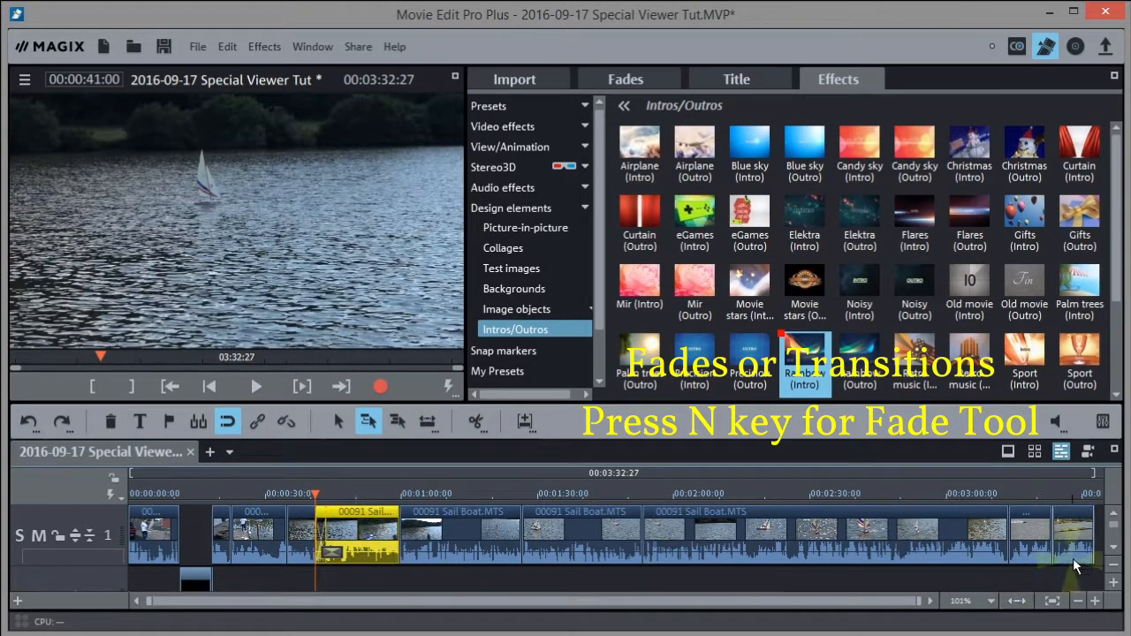
Shorten the overlap to a 01:02 crossfade, checking it around 00:00:42:26
left_click(1093, 601)
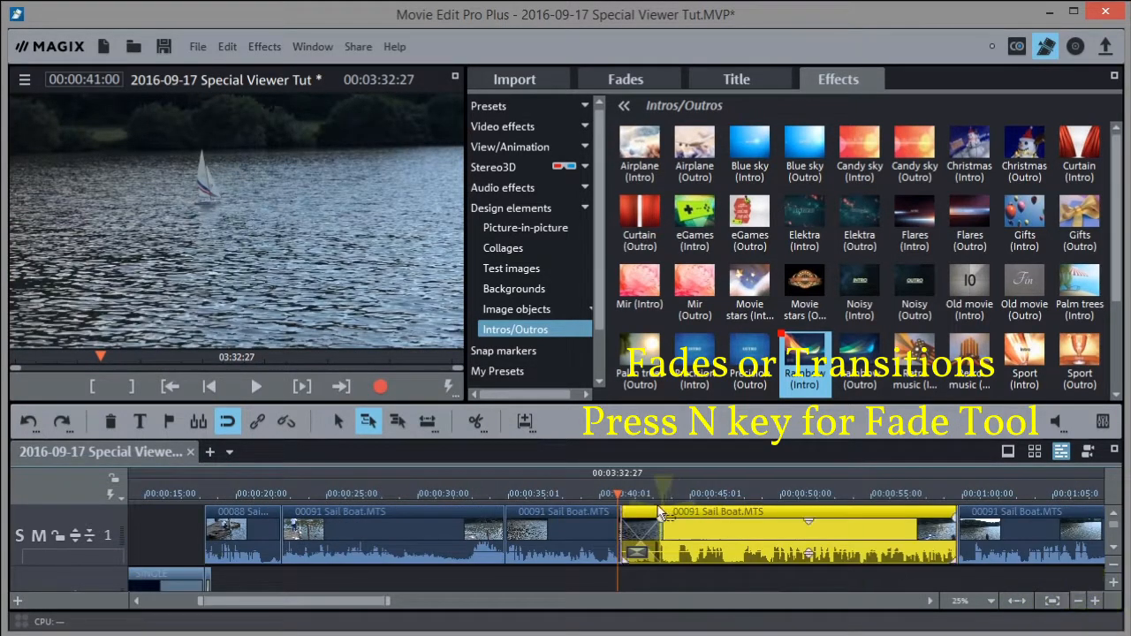
left_click_drag(695, 540, 717, 534)
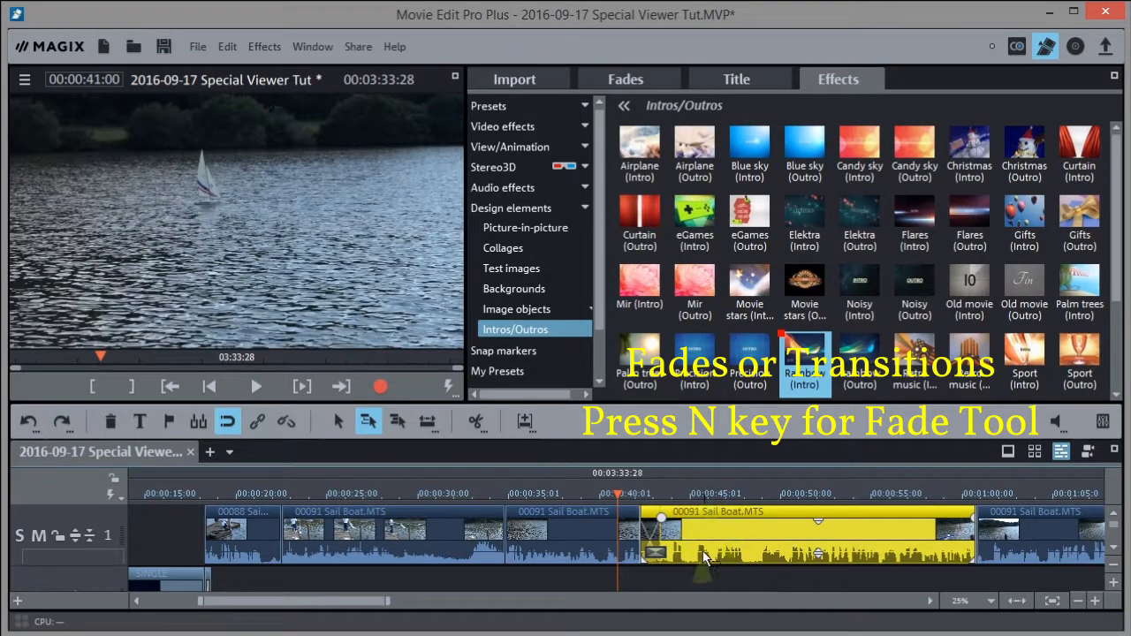
left_click(659, 506)
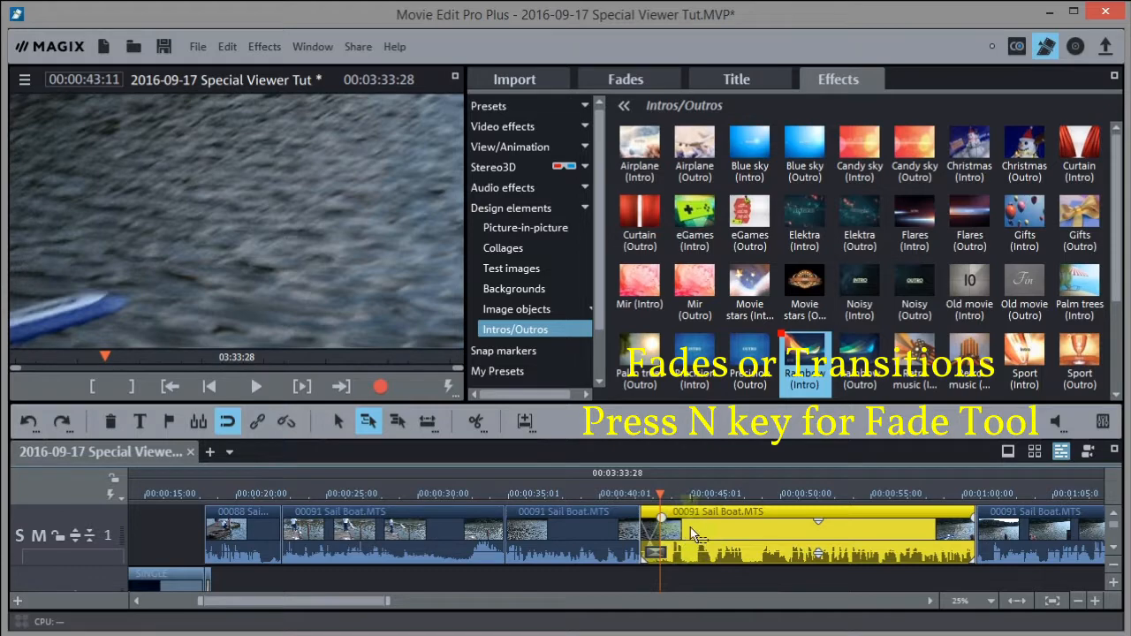
left_click(650, 492)
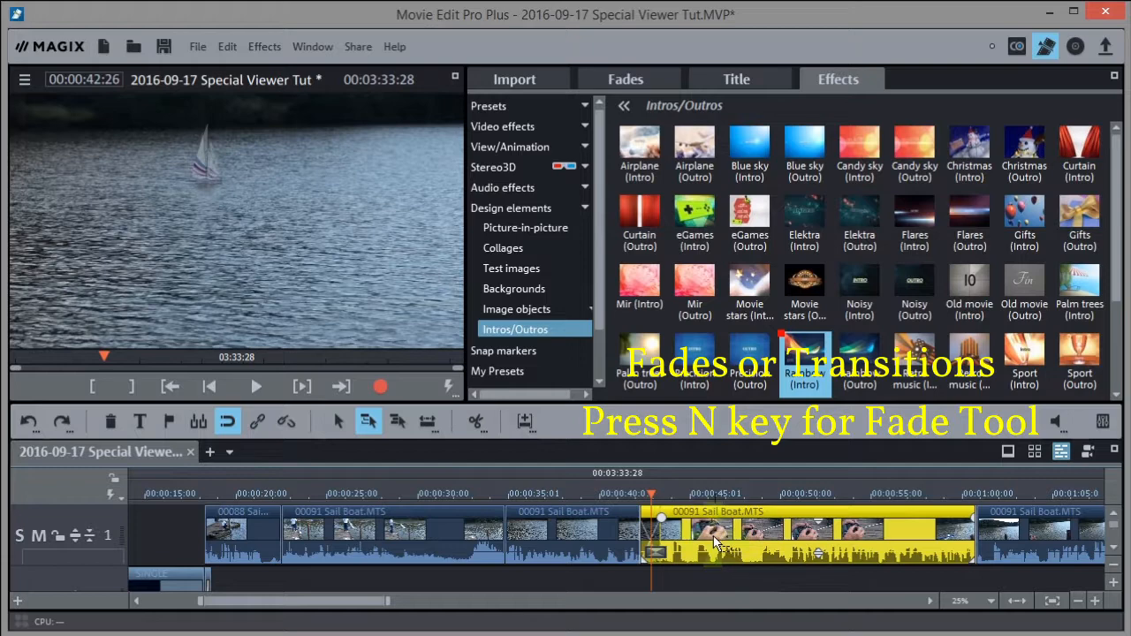
double_click(716, 543)
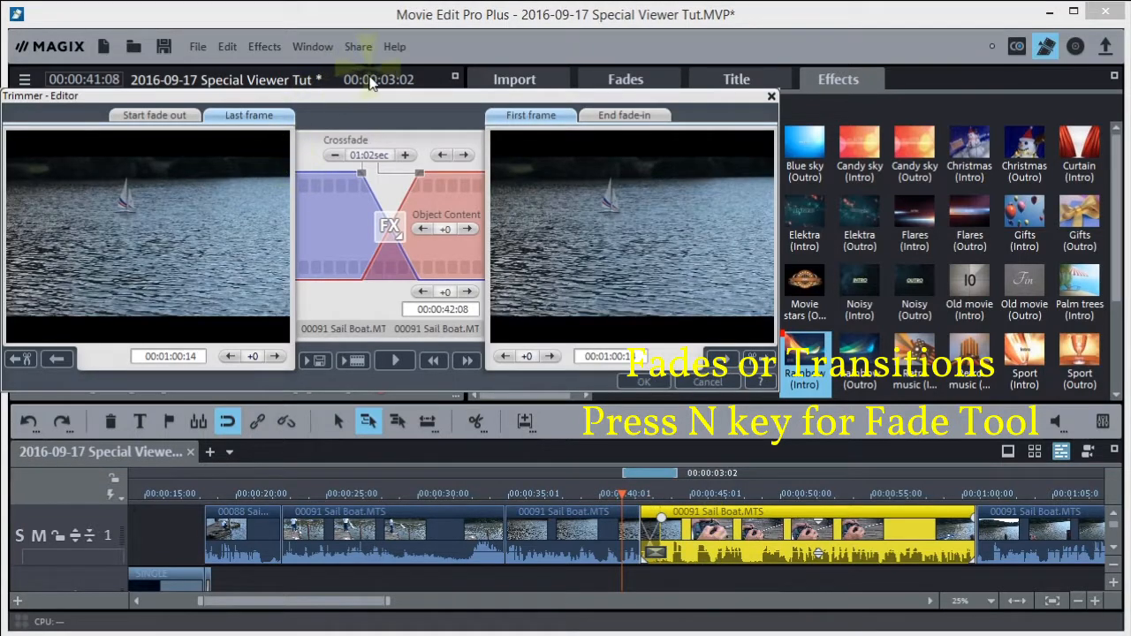
Set the sailboat crossfade to Blinds in the Trimmer editor and close it
left_click_drag(369, 93, 510, 122)
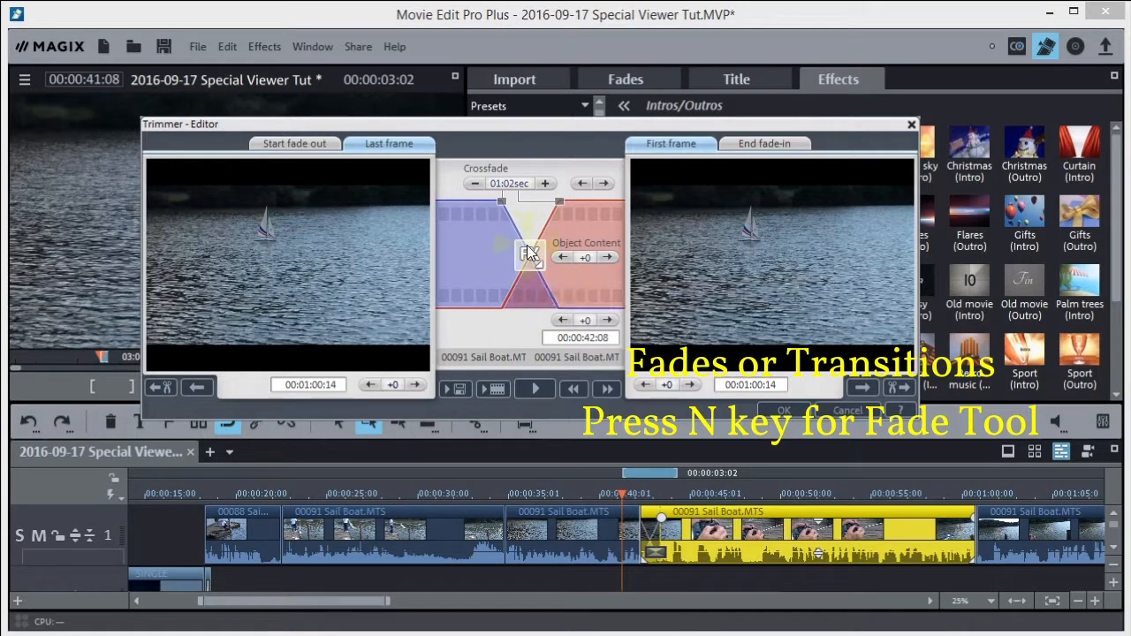
left_click(529, 253)
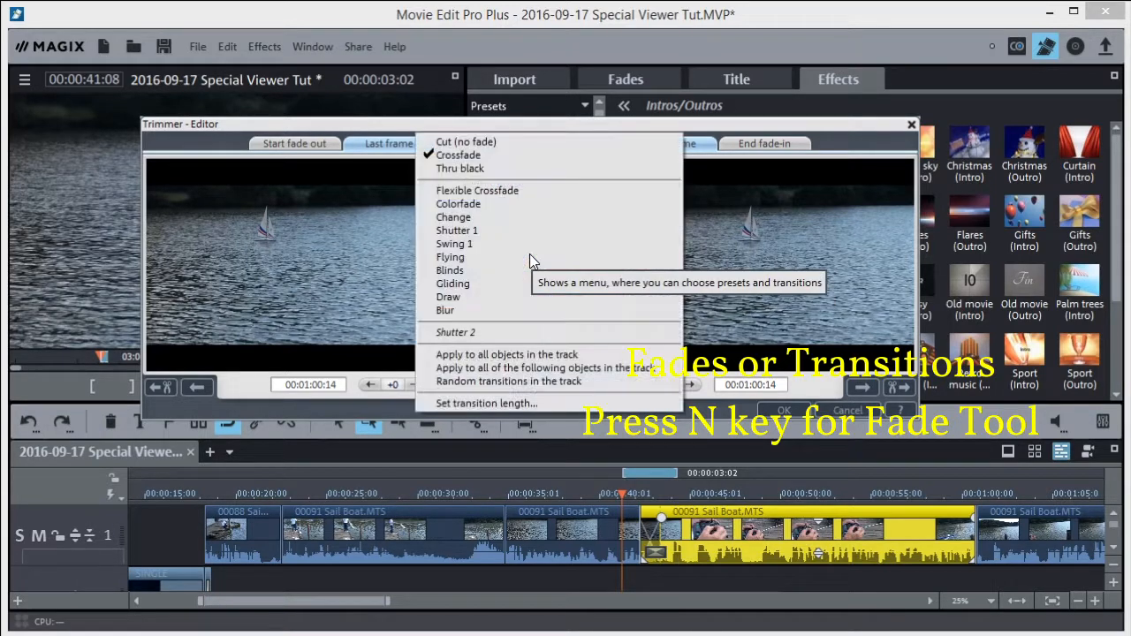
left_click(451, 270)
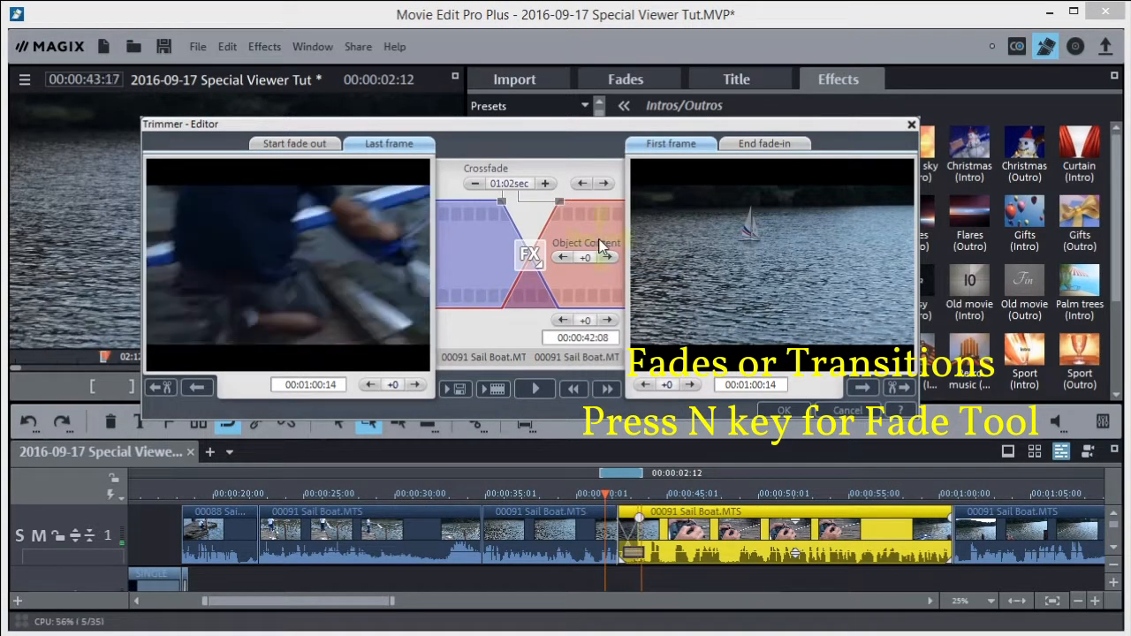
left_click(912, 126)
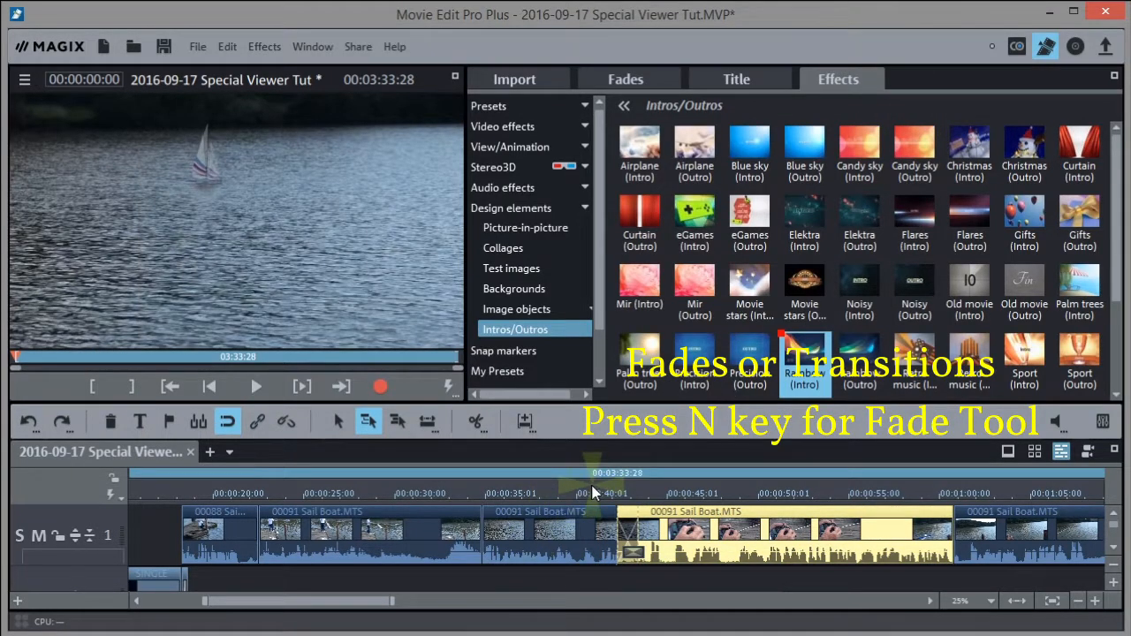
left_click(592, 498)
key("space")
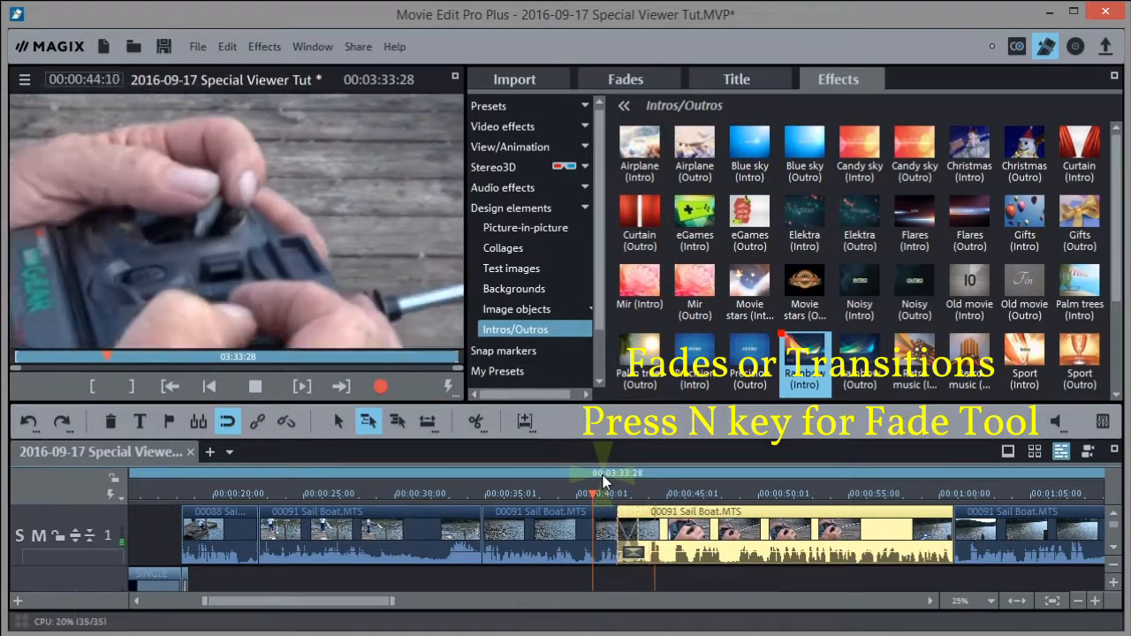
key("space")
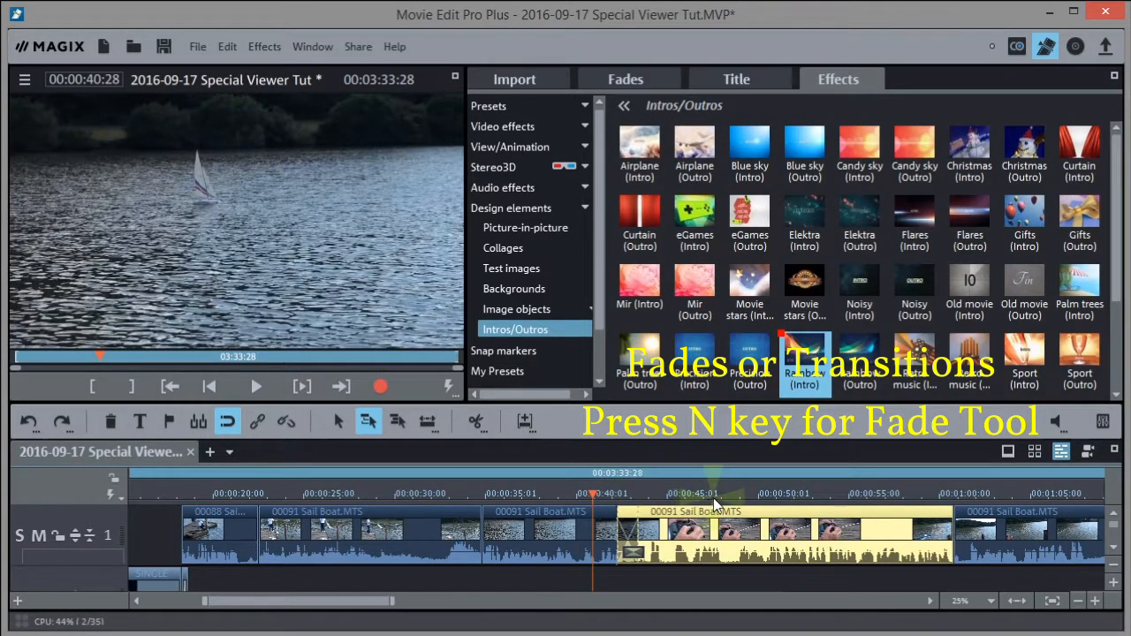
mouse_move(651, 531)
left_mouse_down()
mouse_move(663, 528)
mouse_move(654, 523)
left_mouse_up()
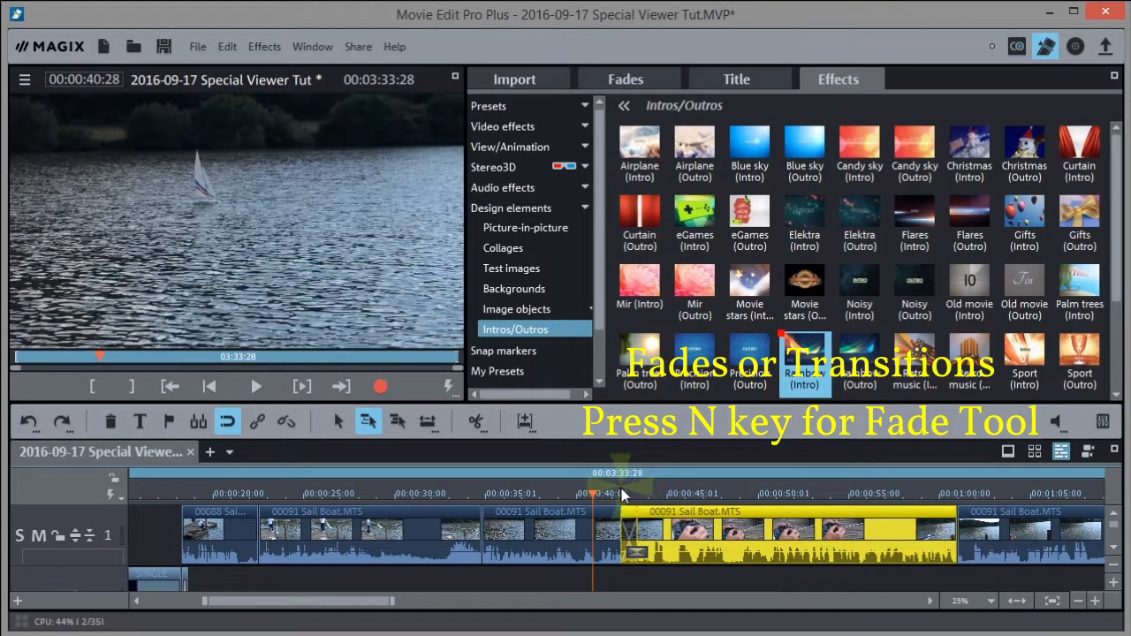
left_click(622, 493)
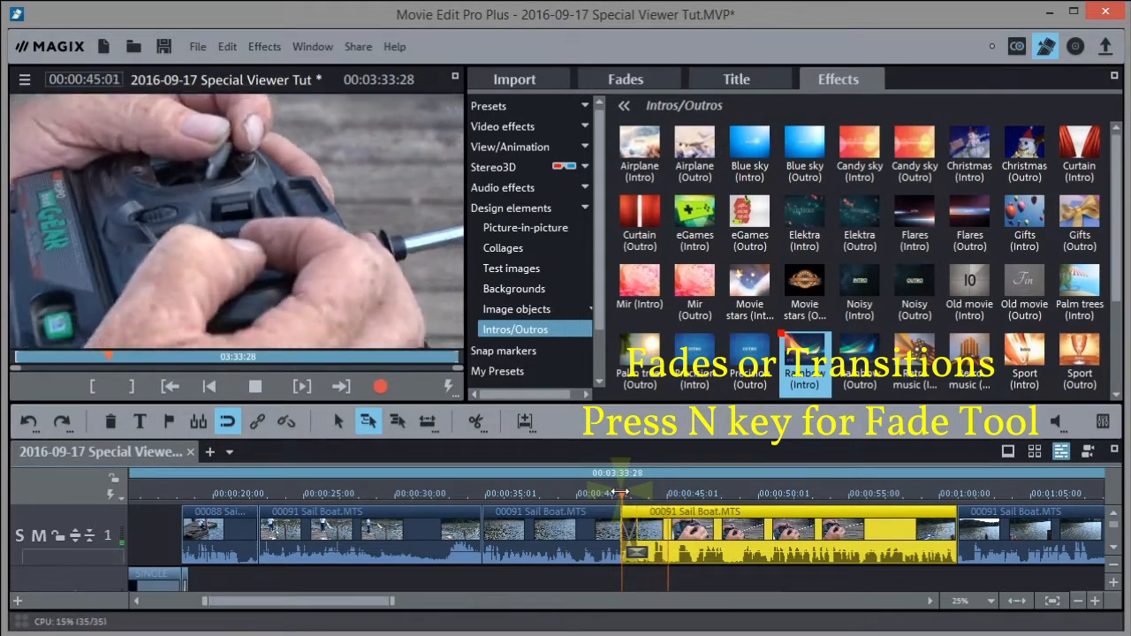
key("space")
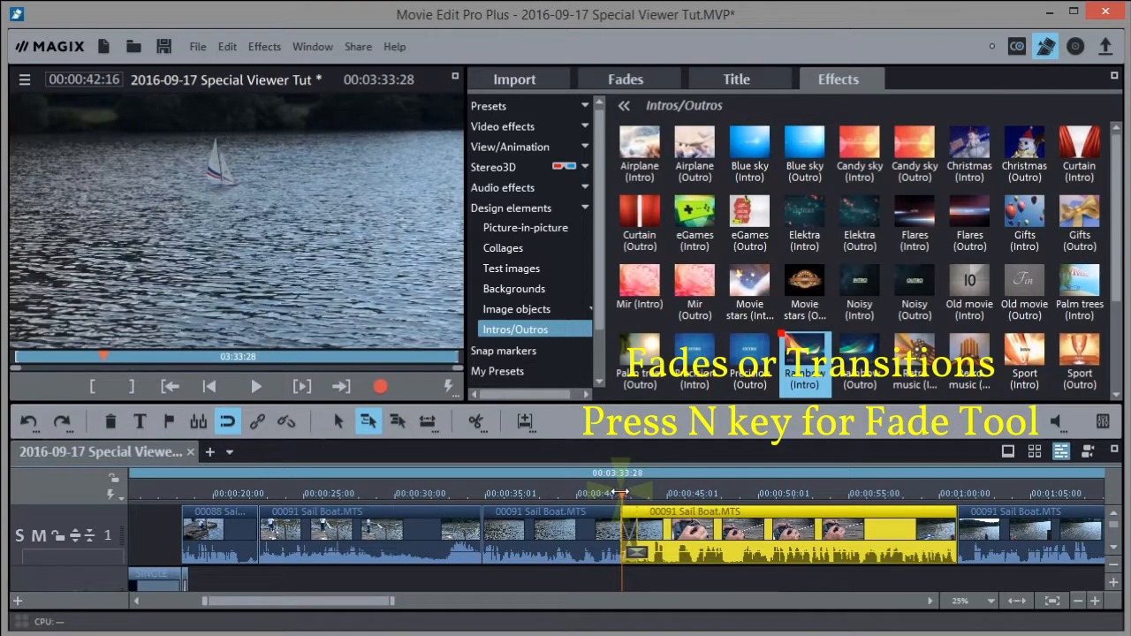
Scroll and scrub the timeline to the 00078 Jons Boat clip near 03:13
left_click_drag(338, 603, 469, 600)
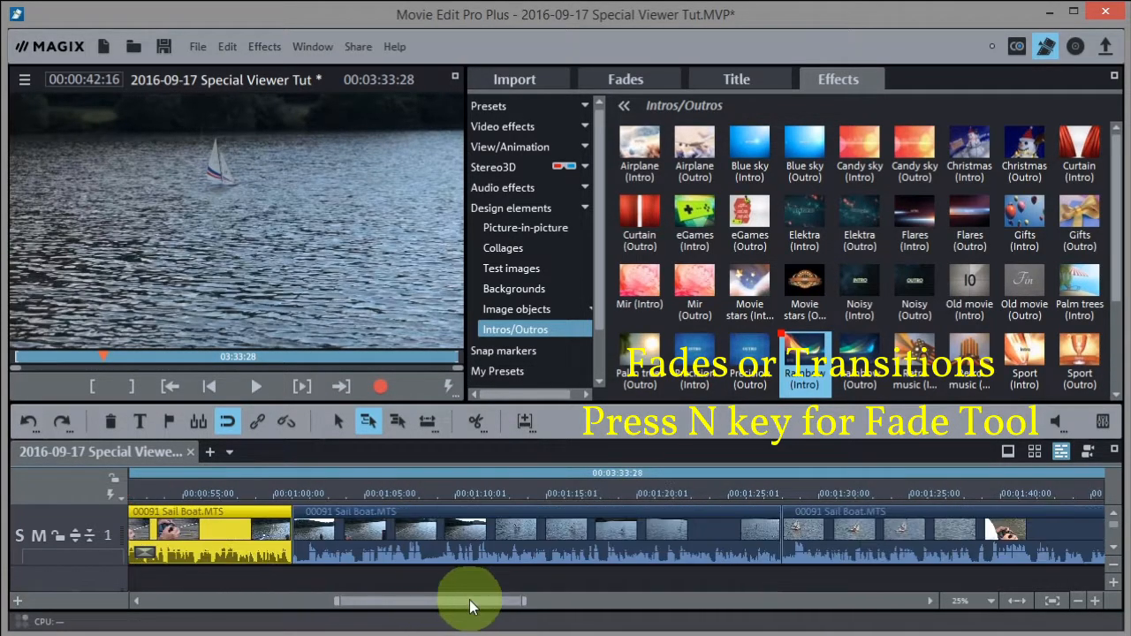
left_click(305, 494)
left_click_drag(304, 494, 923, 494)
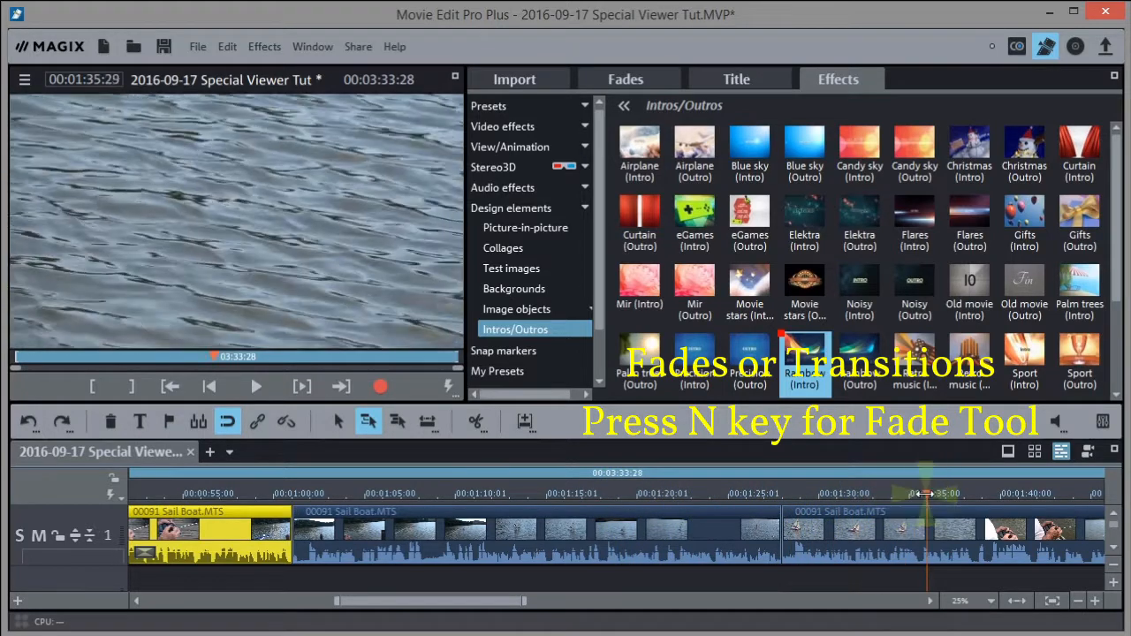
left_click_drag(458, 602, 868, 570)
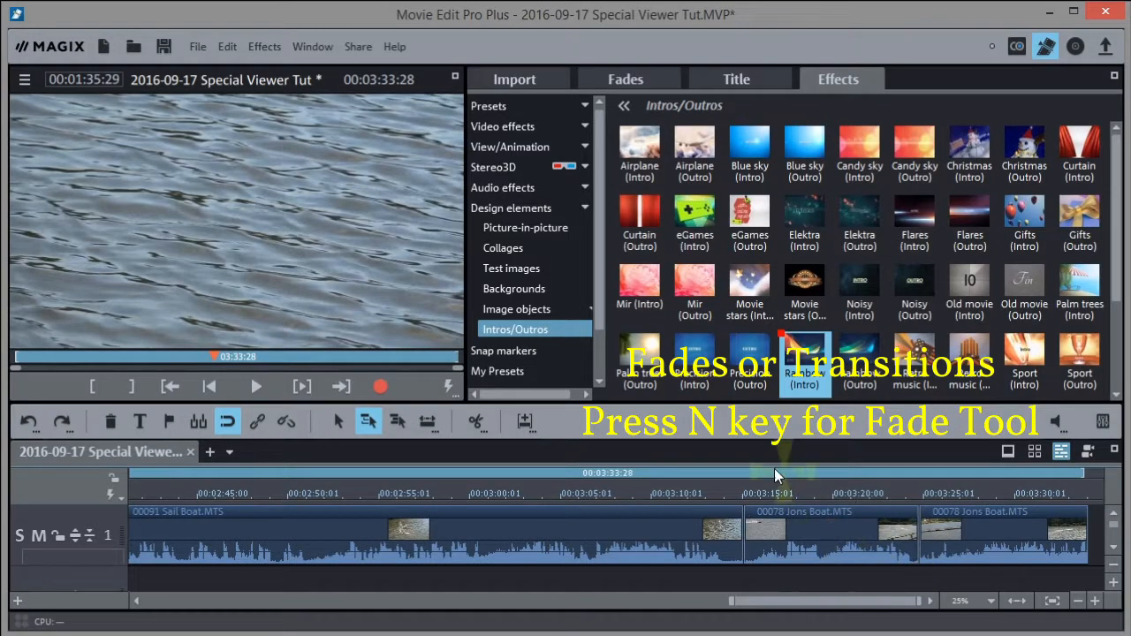
left_click_drag(718, 493, 779, 499)
left_click_drag(735, 495, 745, 493)
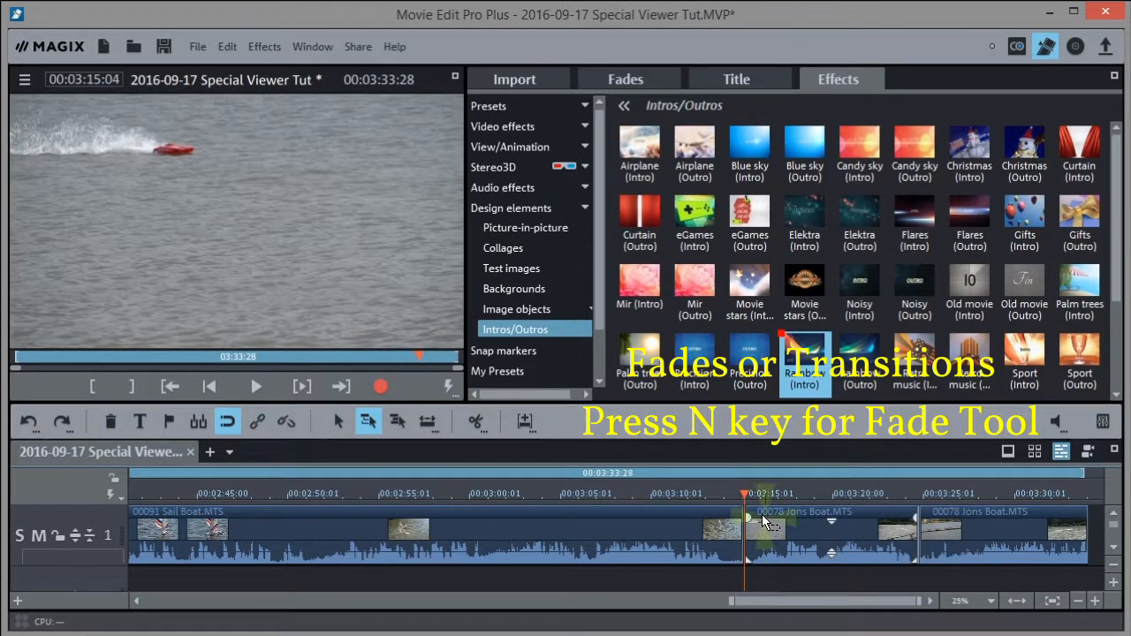
Overlap the Jons Boat clip onto the Sail Boat's end for a 00:23 crossfade and preview it
left_click_drag(741, 491, 713, 492)
left_click_drag(771, 533, 756, 534)
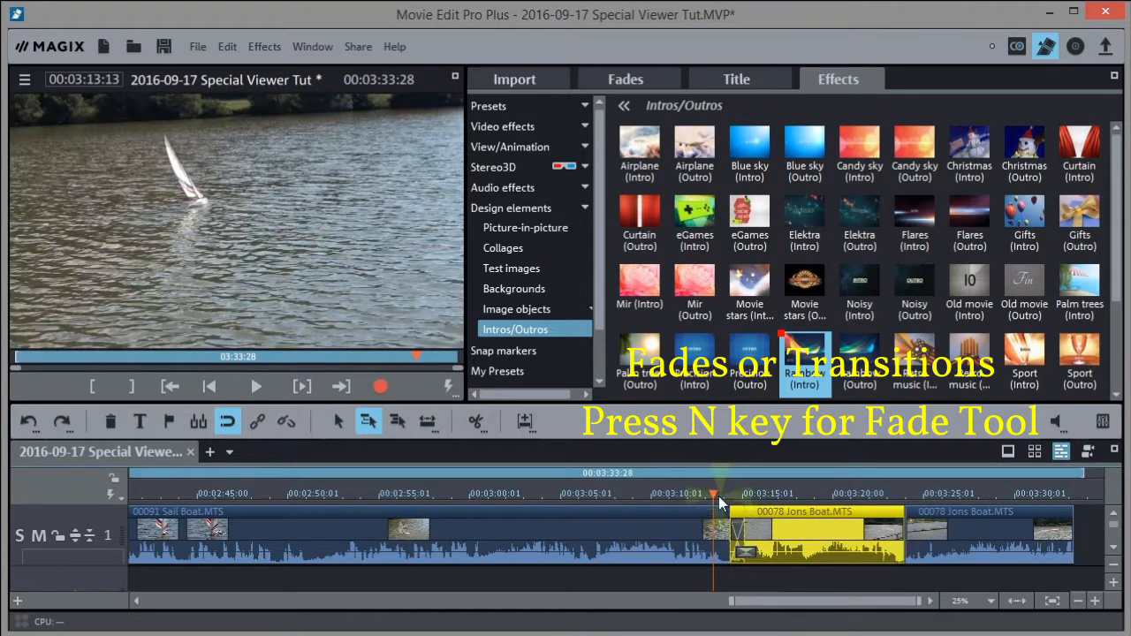
key("space")
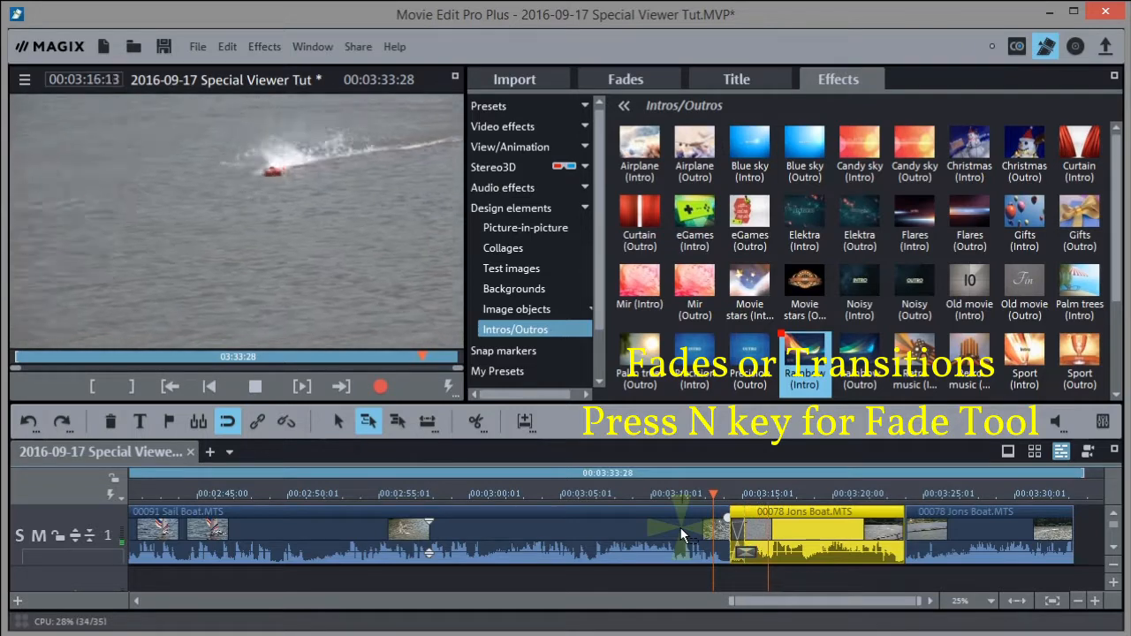
key("space")
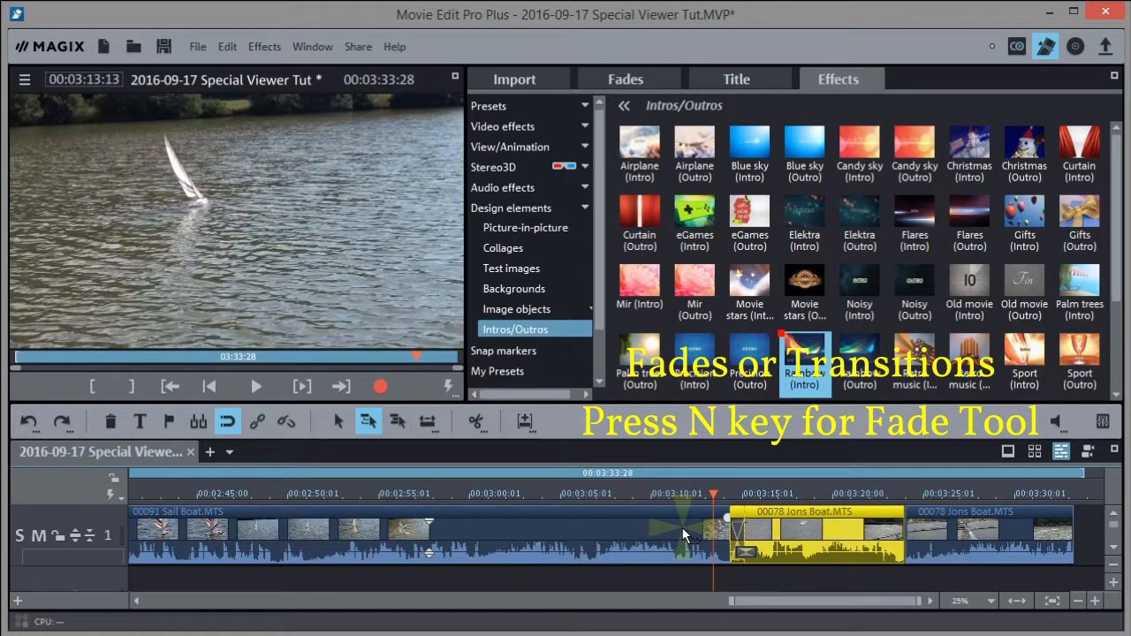
left_click(728, 487)
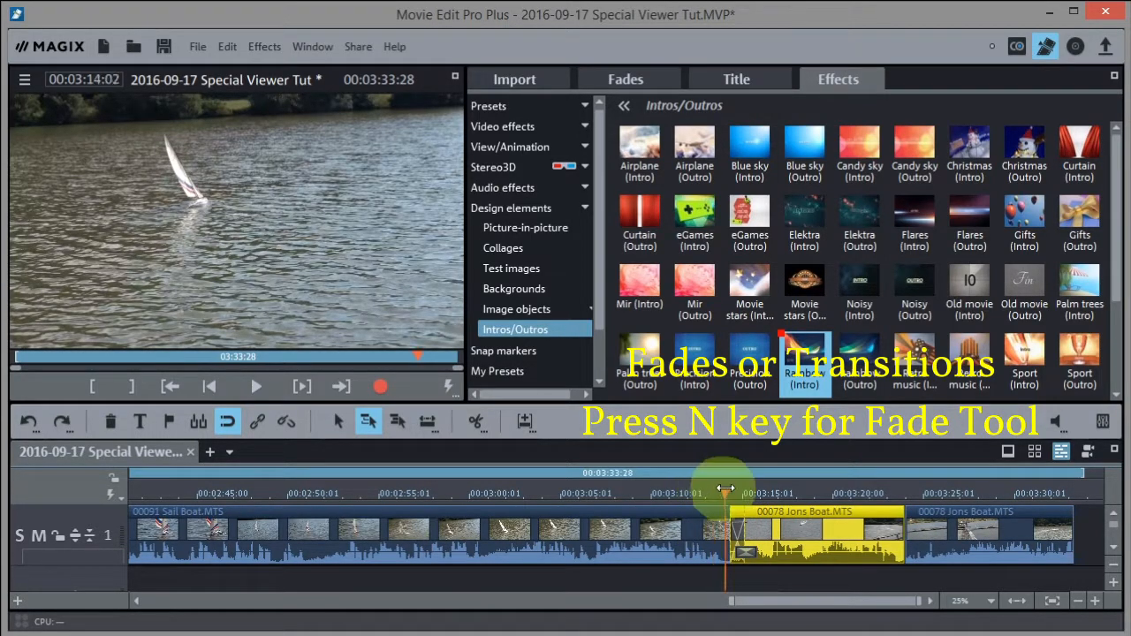
left_click_drag(729, 487, 729, 487)
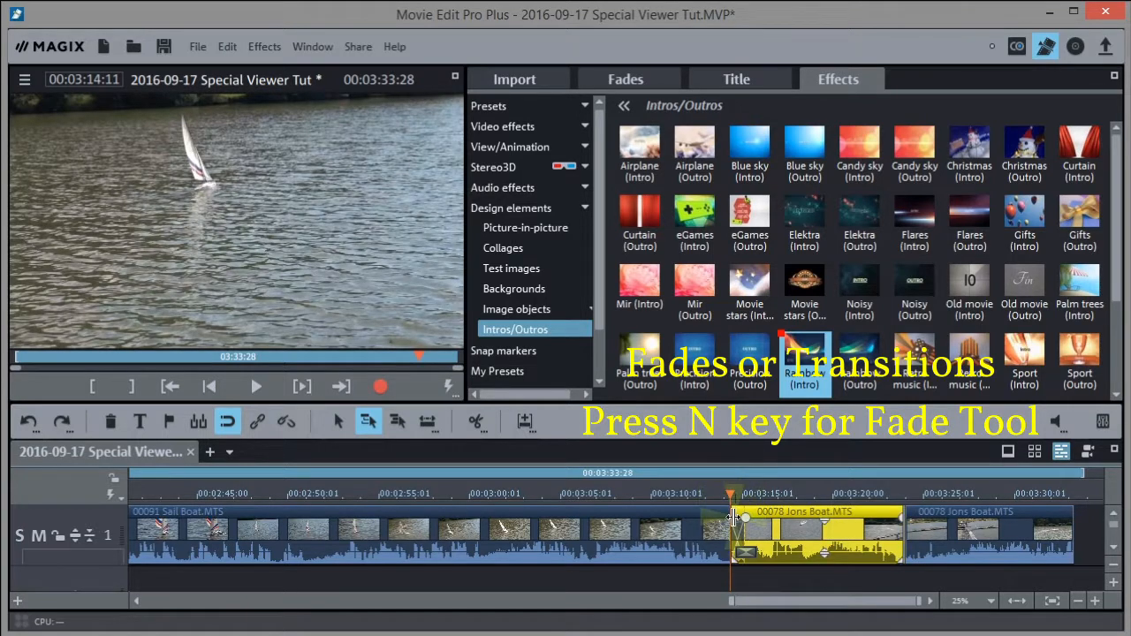
double_click(733, 517)
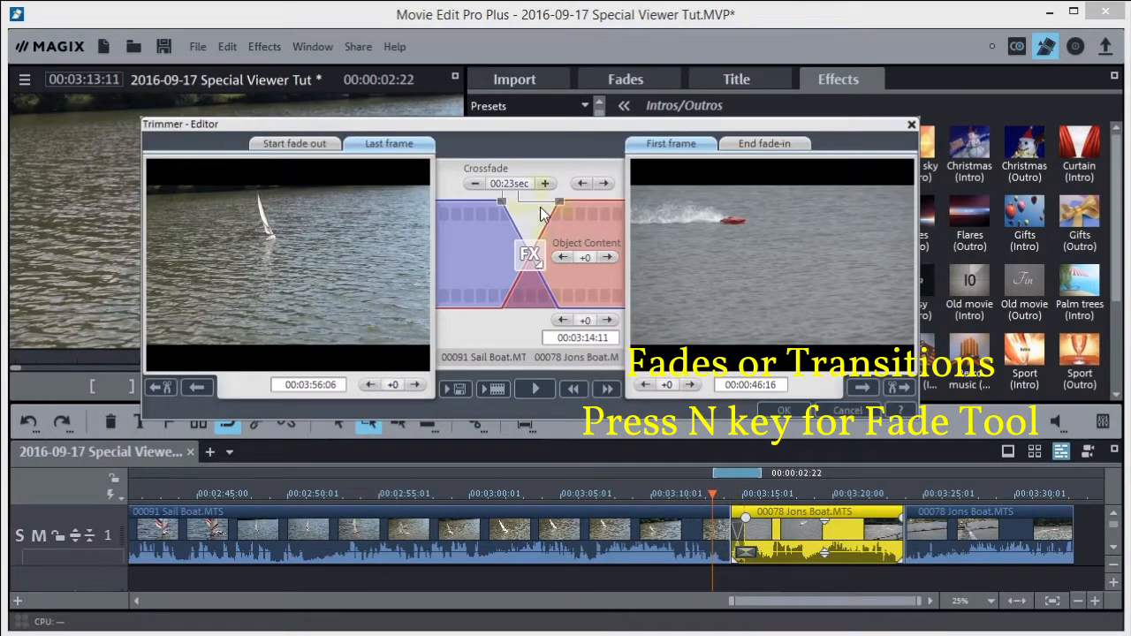
Make the Sail Boat–Jons Boat crossfade a Gliding transition and play it back
left_click(530, 256)
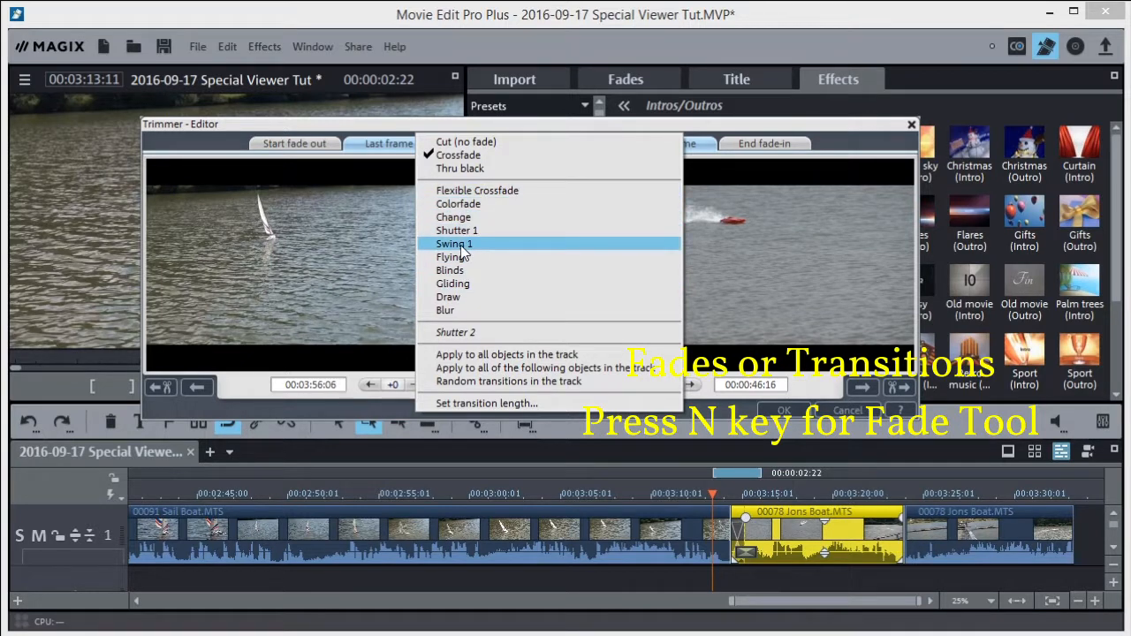
key("Up")
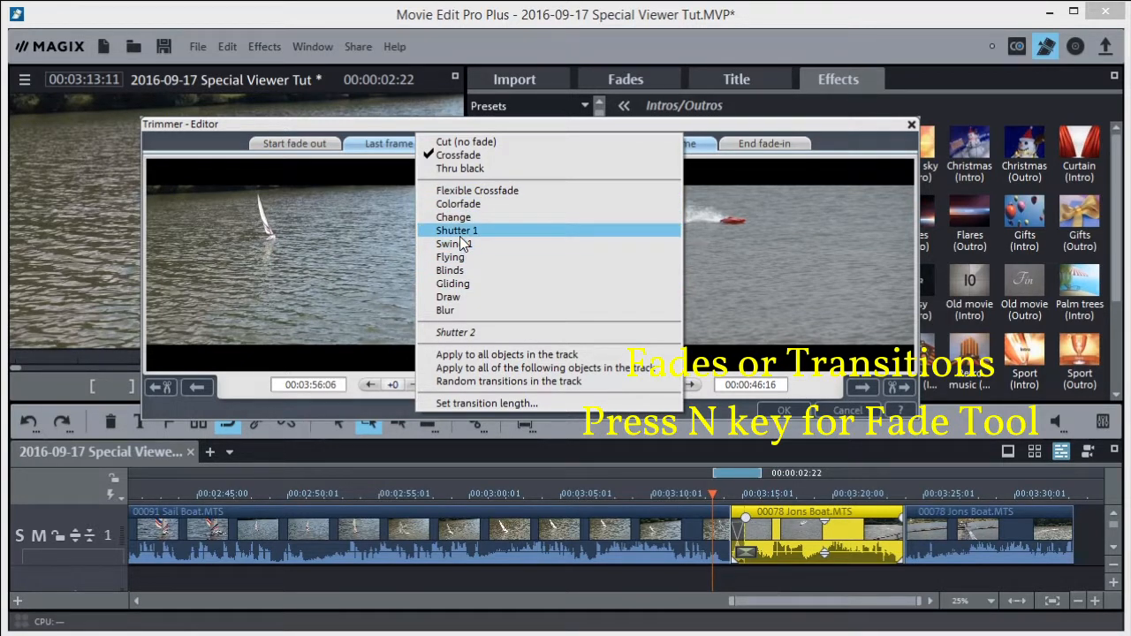
left_click(450, 285)
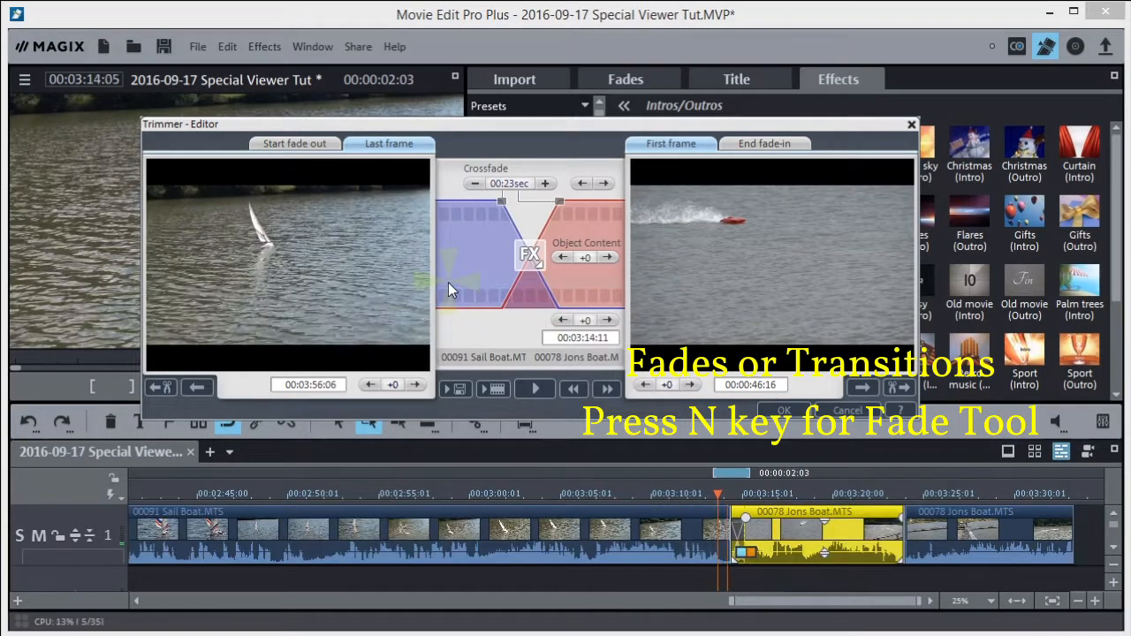
left_click(784, 413)
left_click(714, 493)
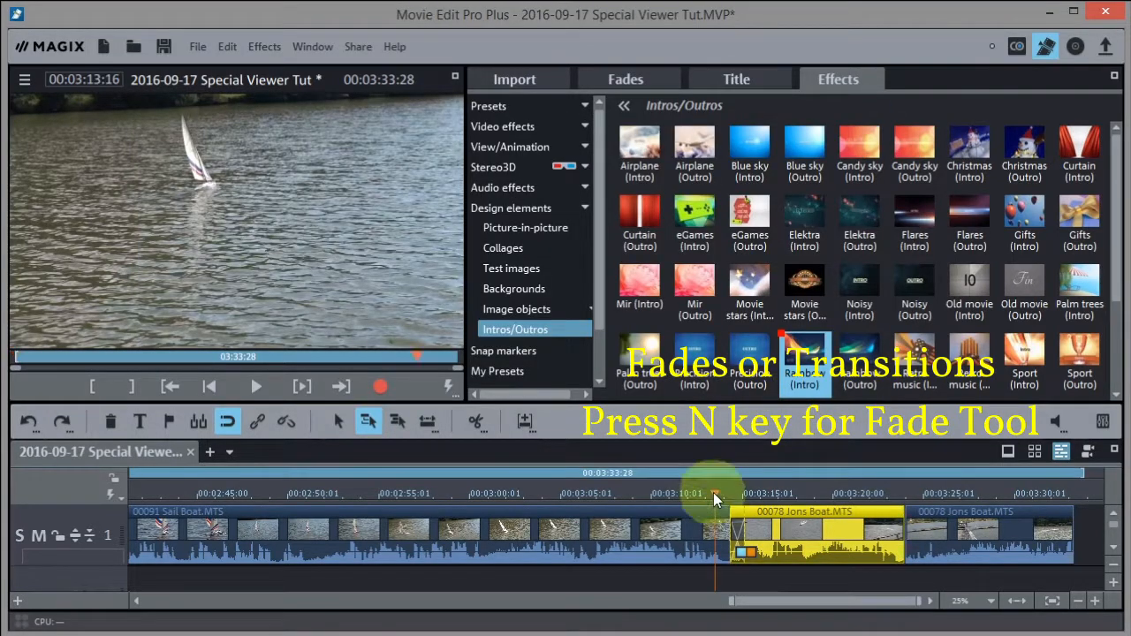
key("space")
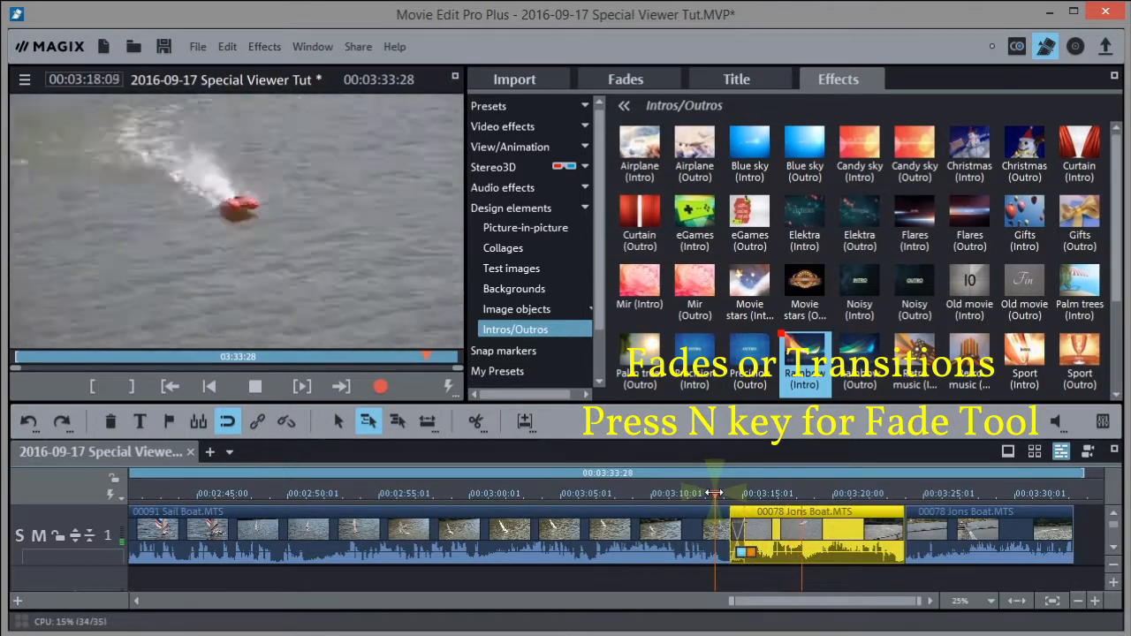
key("space")
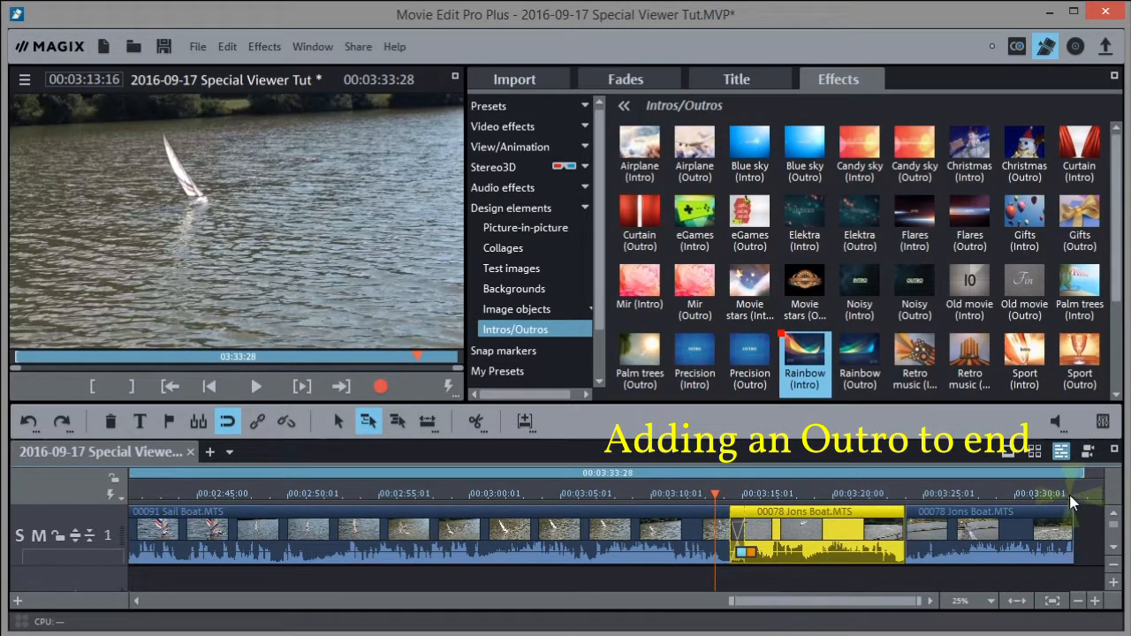
left_click(1072, 496)
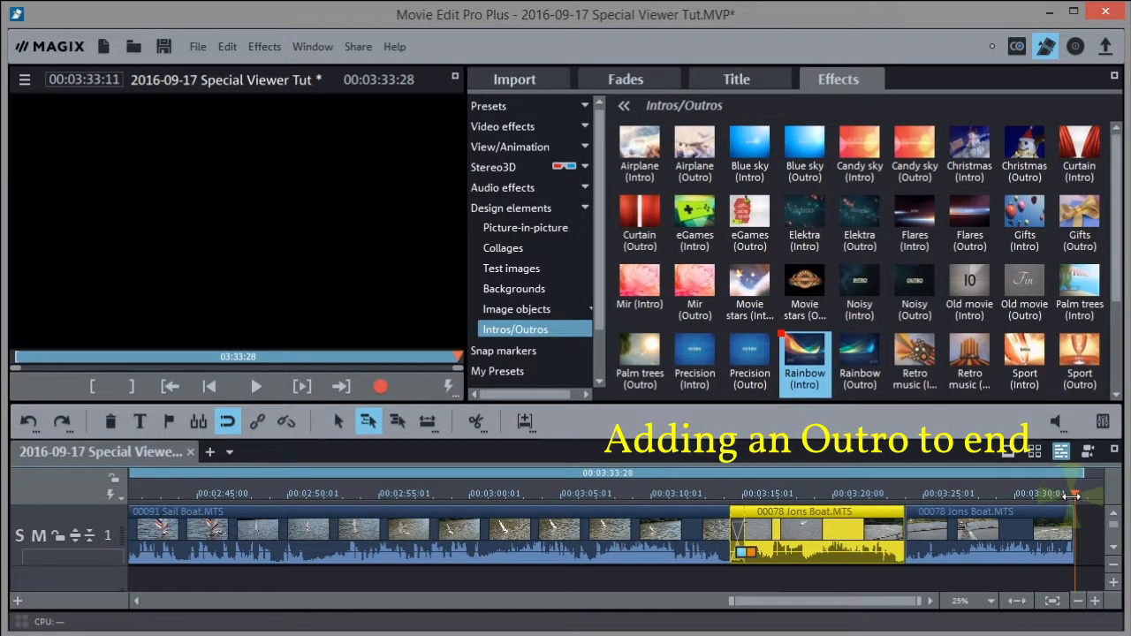
Place Rainbow (Outro) after the last Jons Boat clip and preview it up to the OUTRO title
left_click(1028, 581)
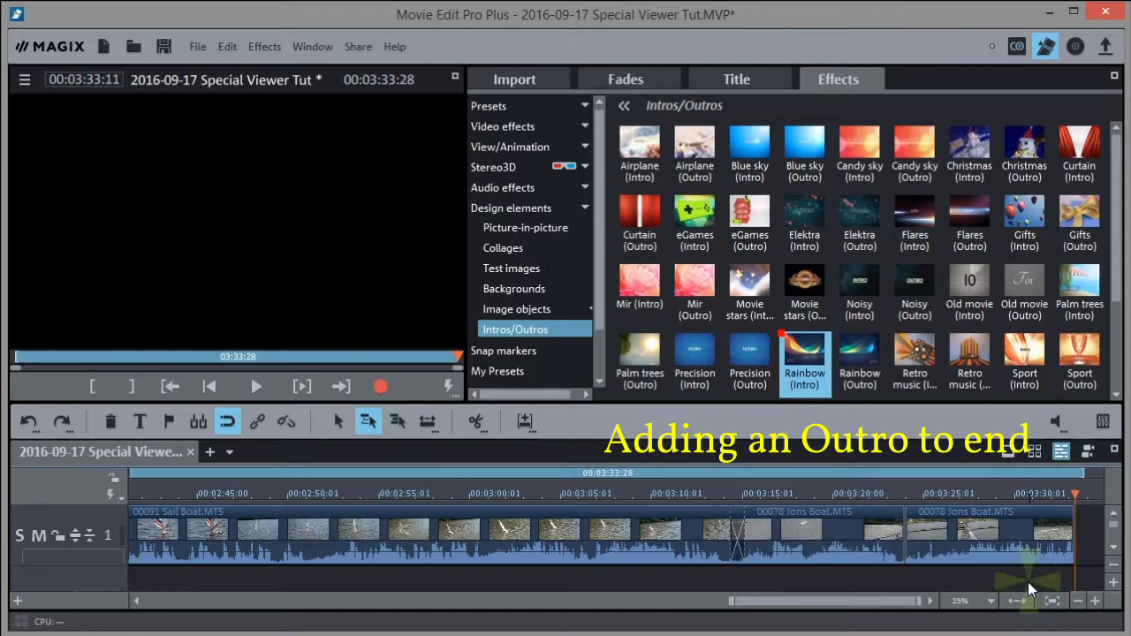
mouse_move(859, 358)
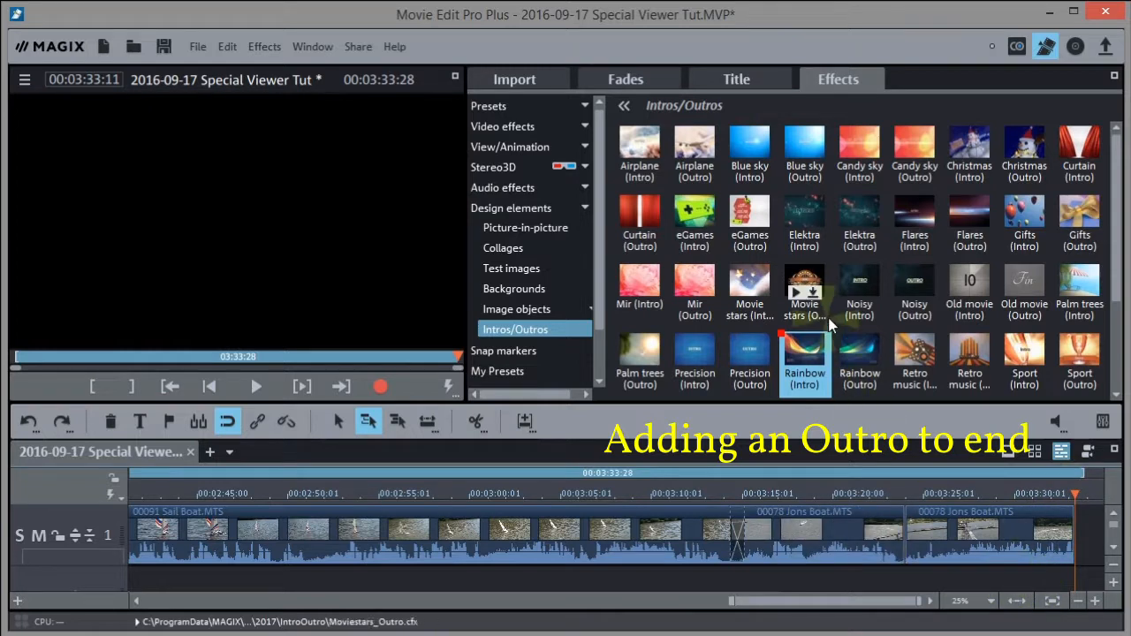
left_click_drag(859, 358, 1052, 548)
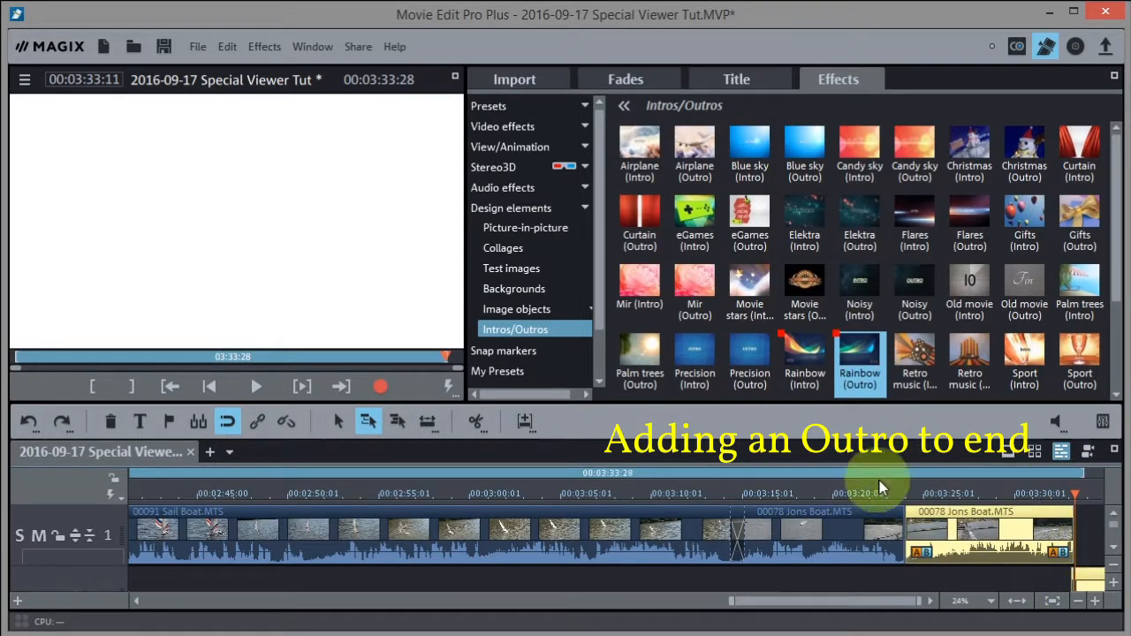
key("space")
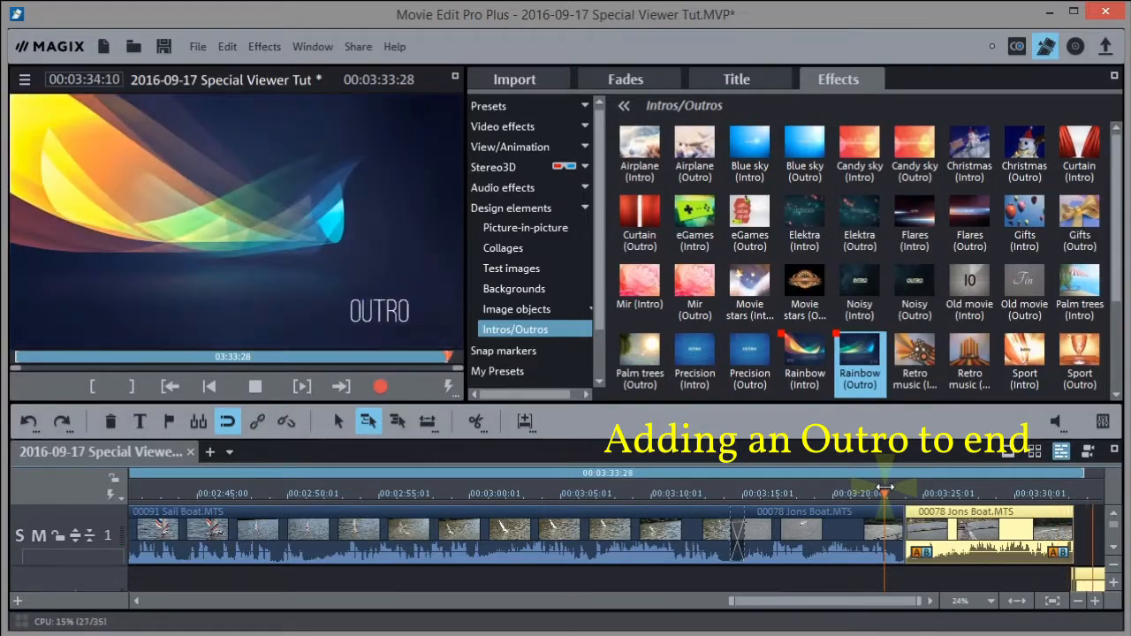
key("space")
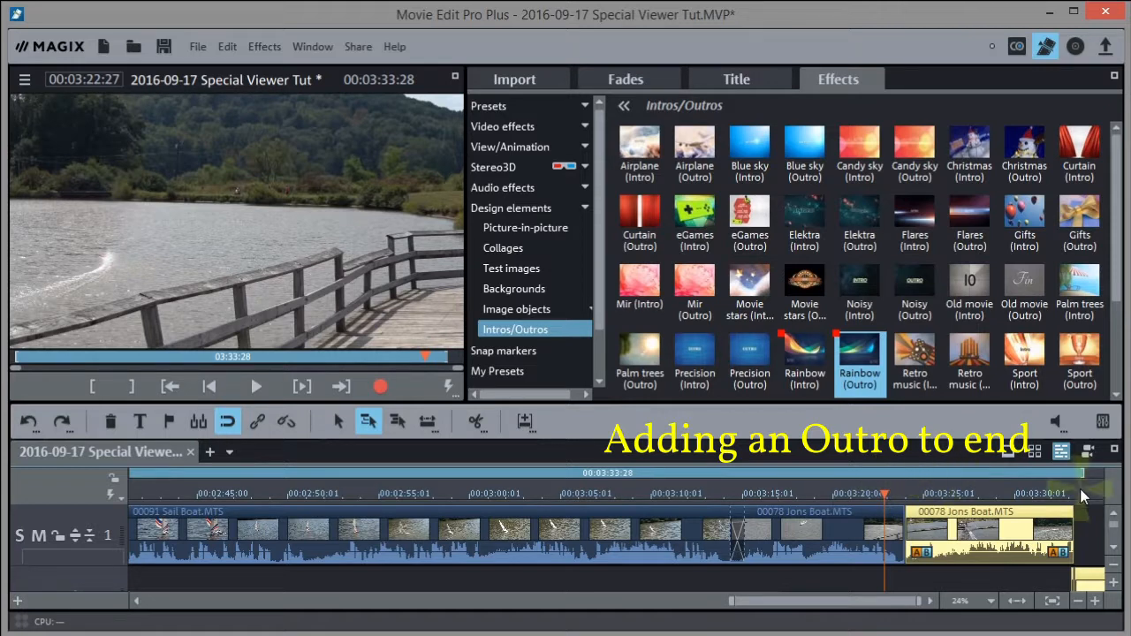
left_click(1080, 493)
left_click_drag(1079, 493, 1095, 493)
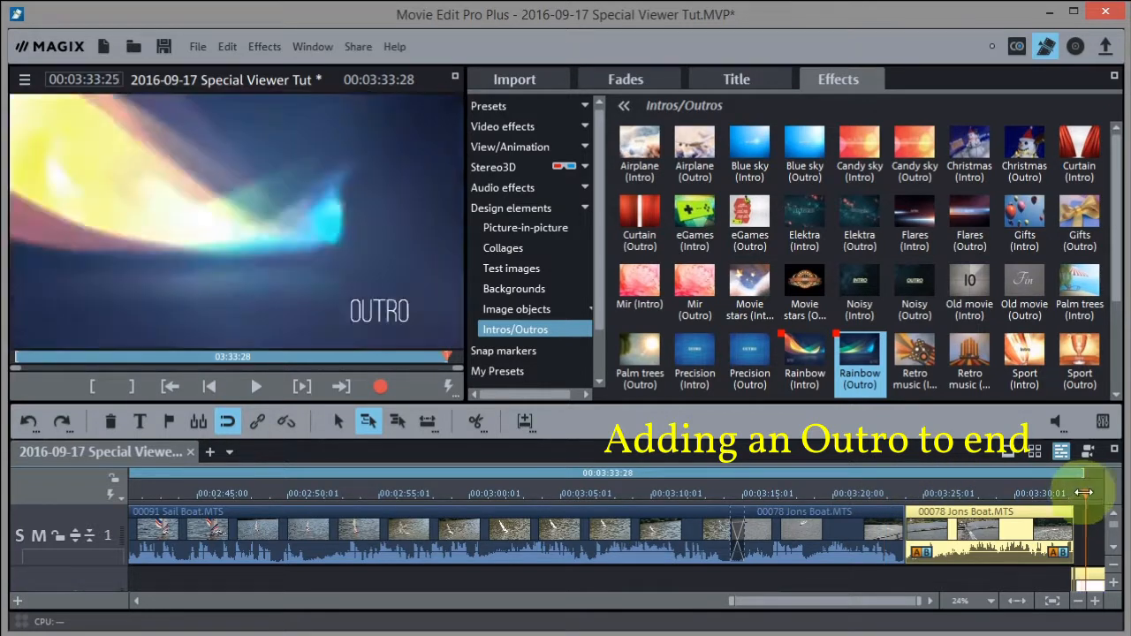
Retitle the Rainbow outro 'THANKS FOR WATCHING' in the preview and fit the project to the timeline
double_click(378, 314)
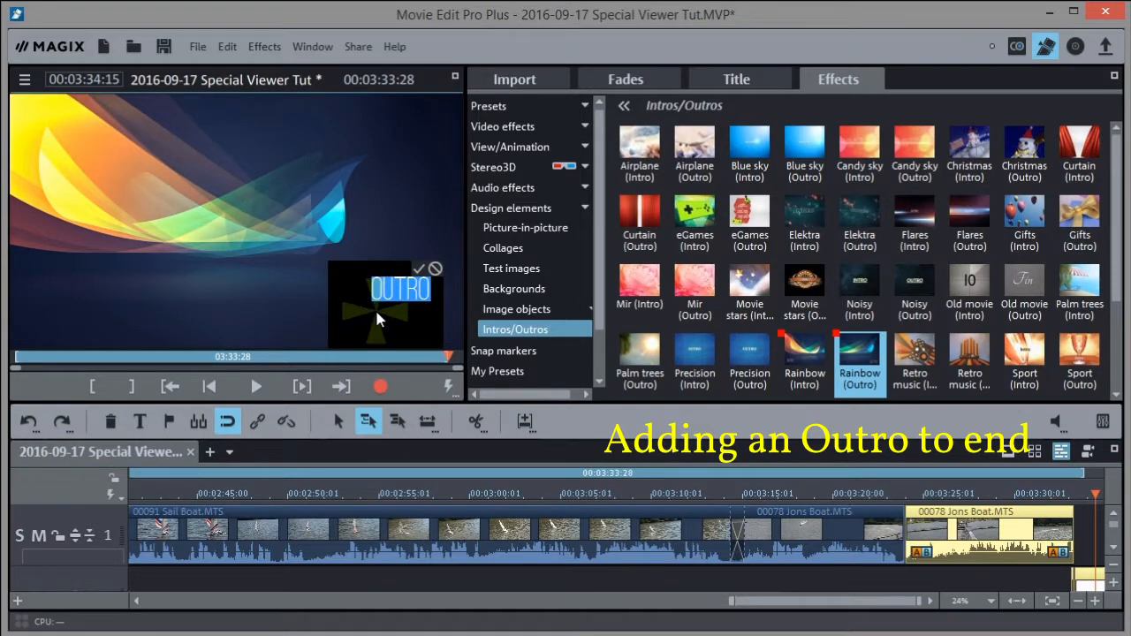
type("THANK")
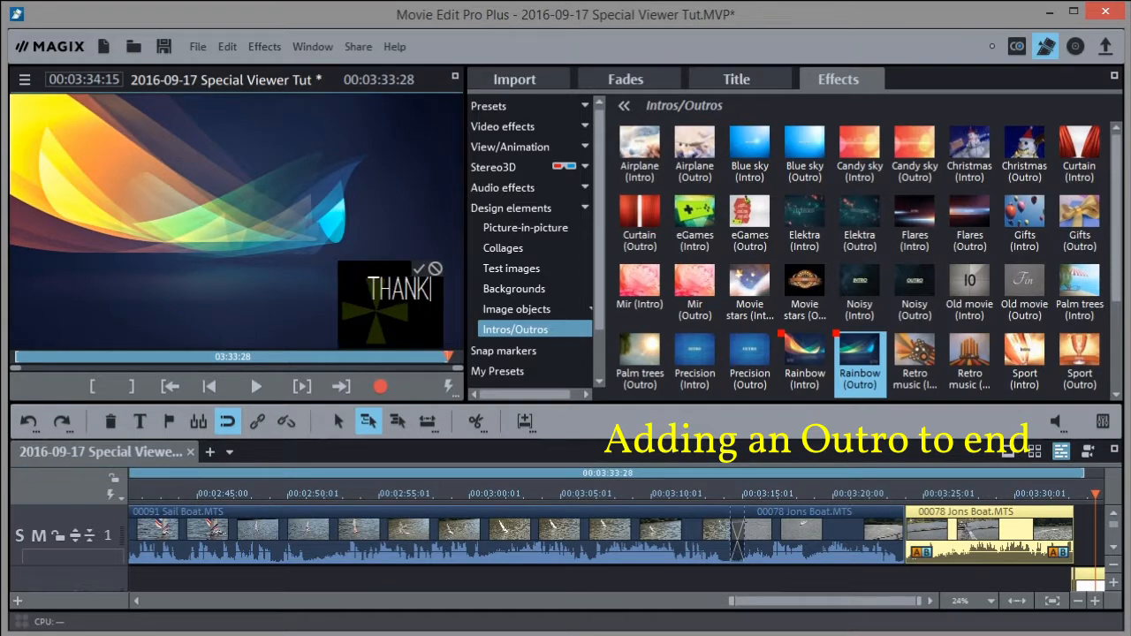
type("S")
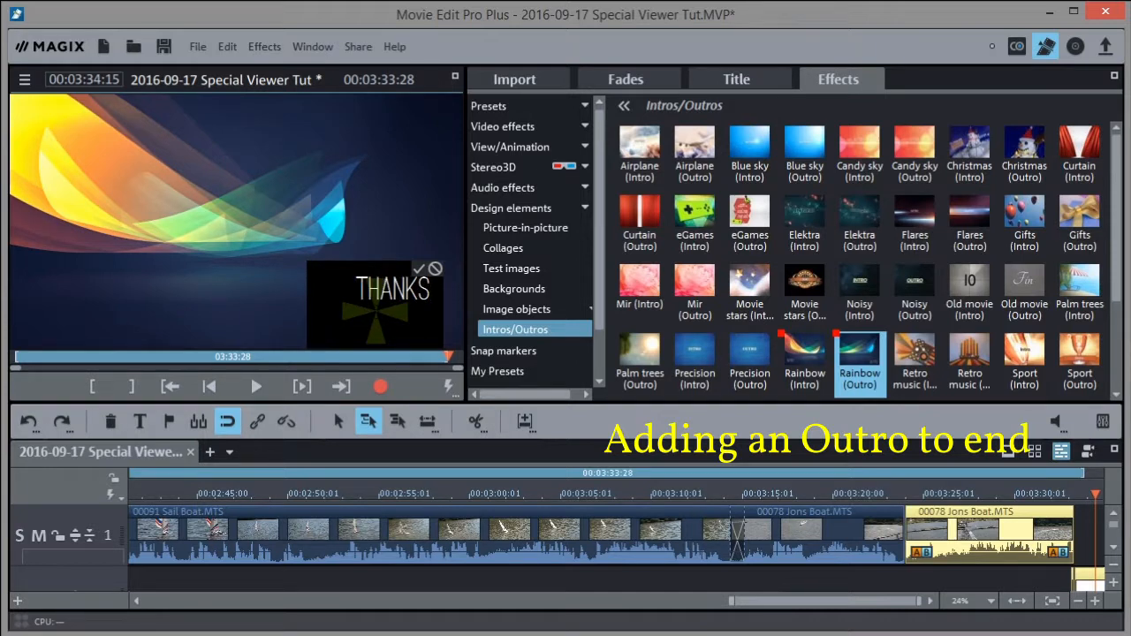
type(" FOR WA")
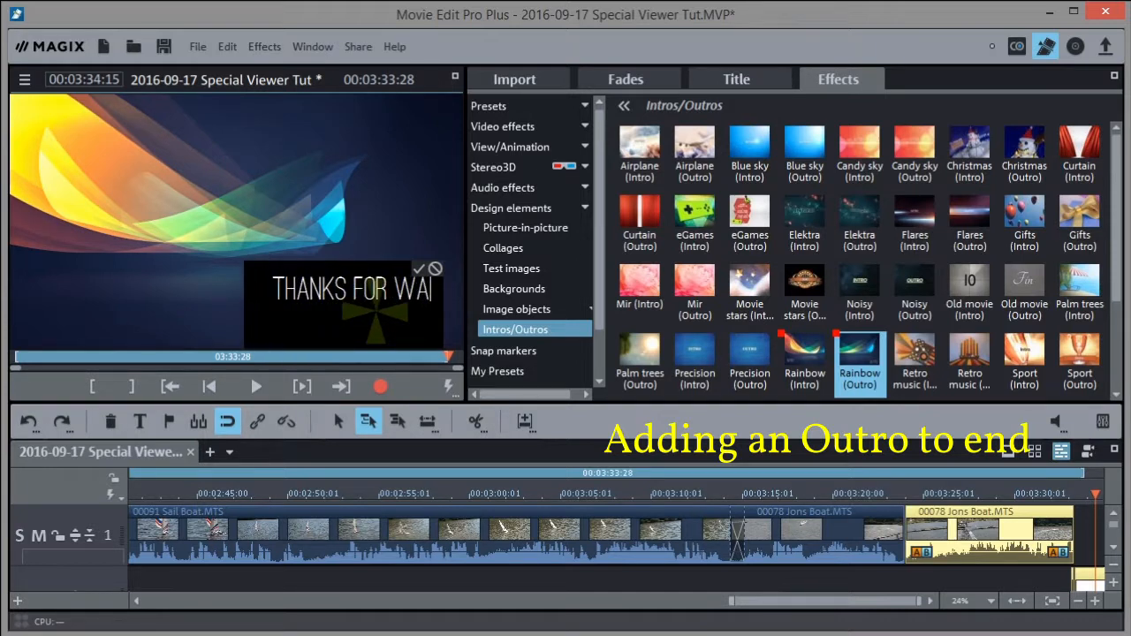
type("TCHIN")
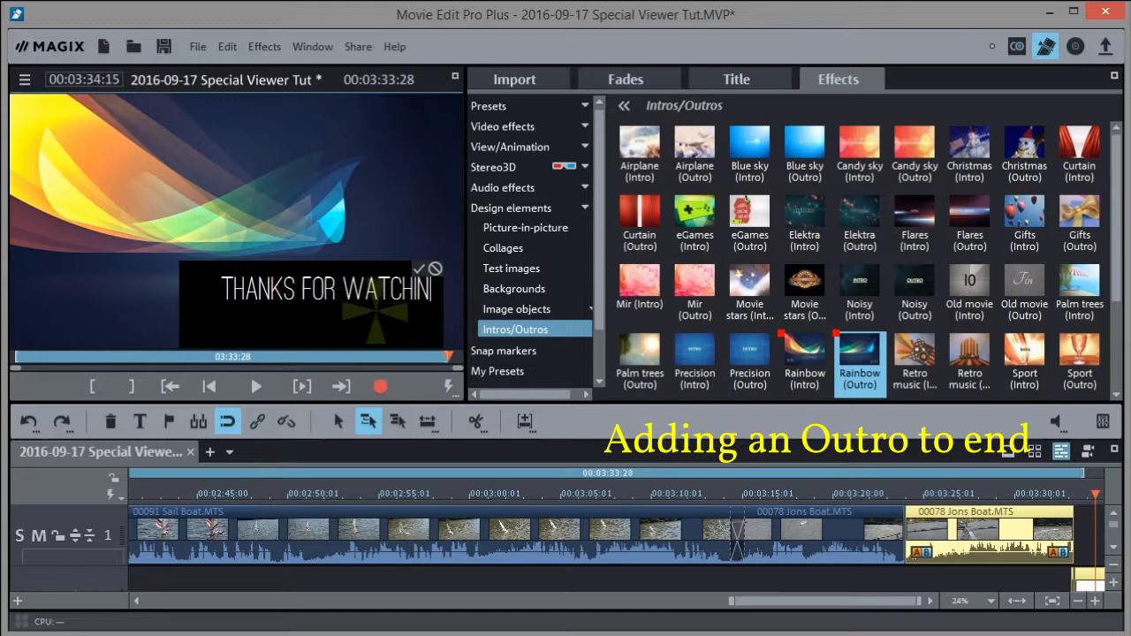
type("G")
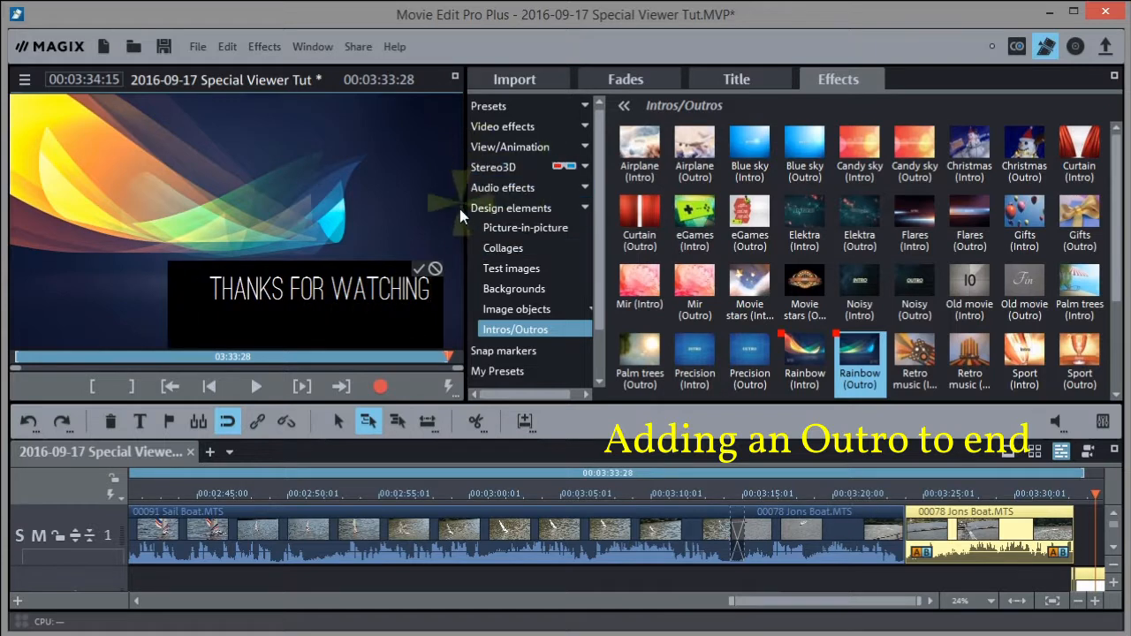
left_click(422, 273)
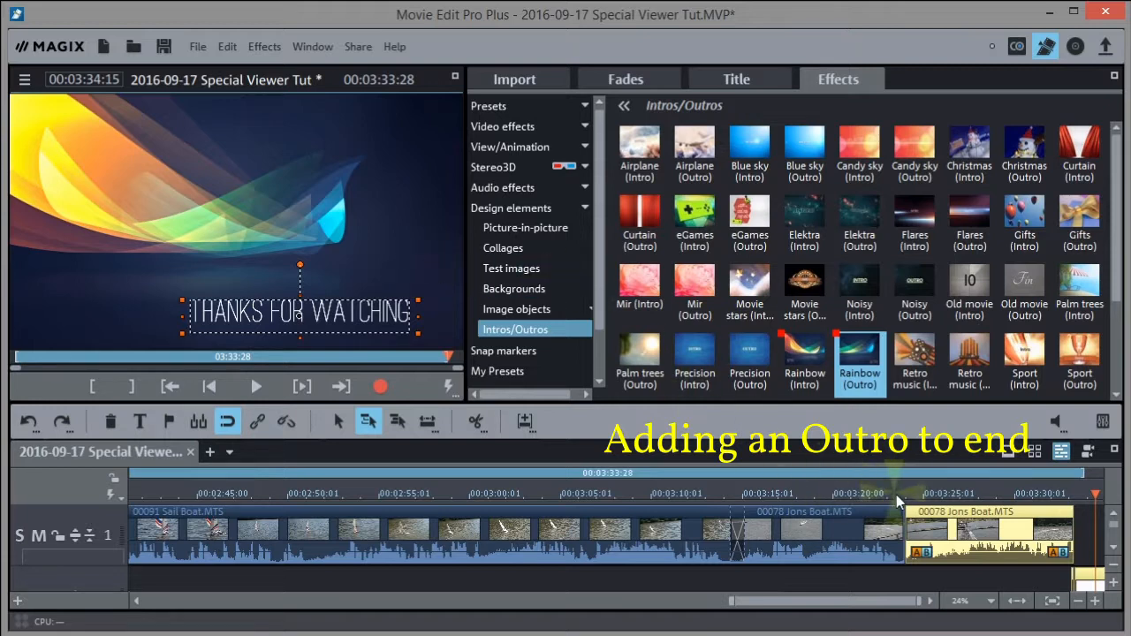
left_click(1051, 500)
left_click(1016, 602)
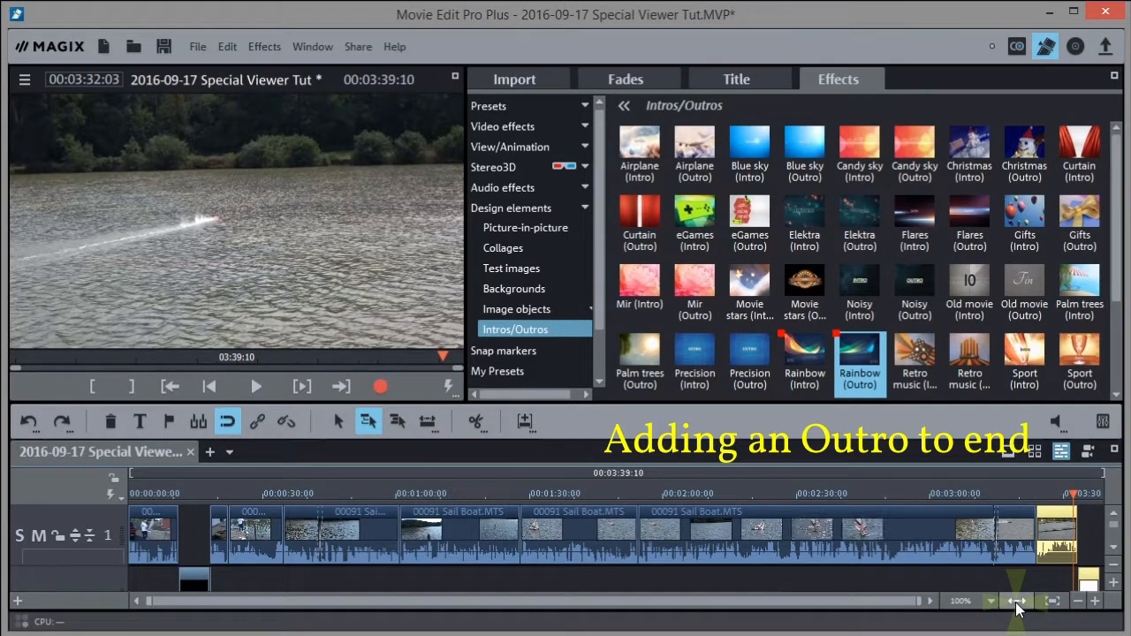
Play the outro, fit the 00:03:32:07 movie in view, and enlarge the track area
key("space")
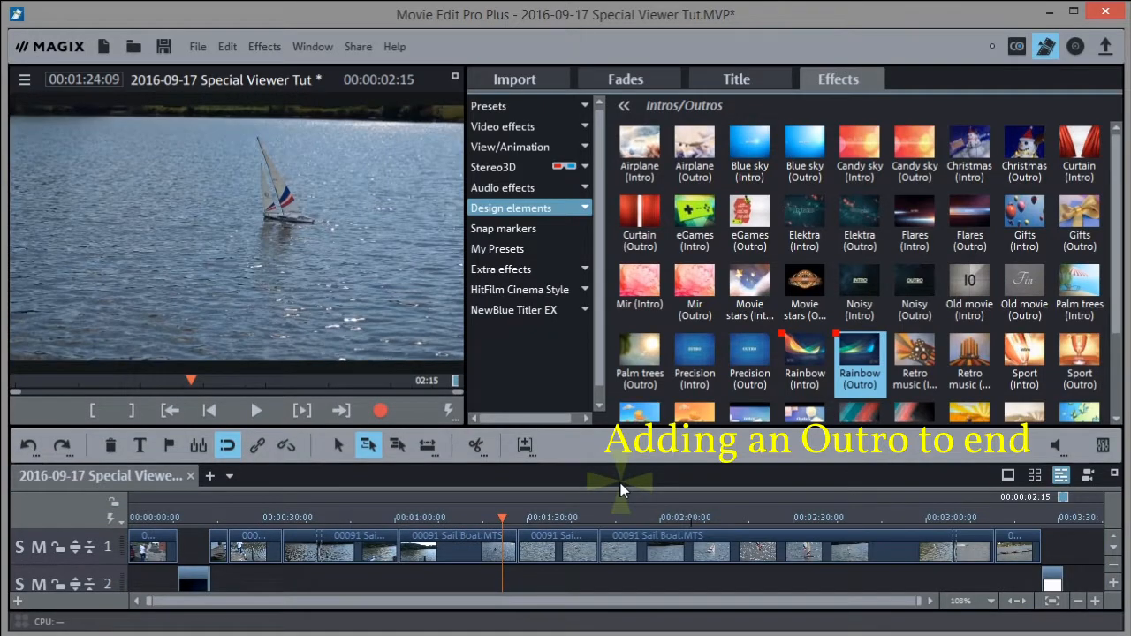
left_click(1016, 601)
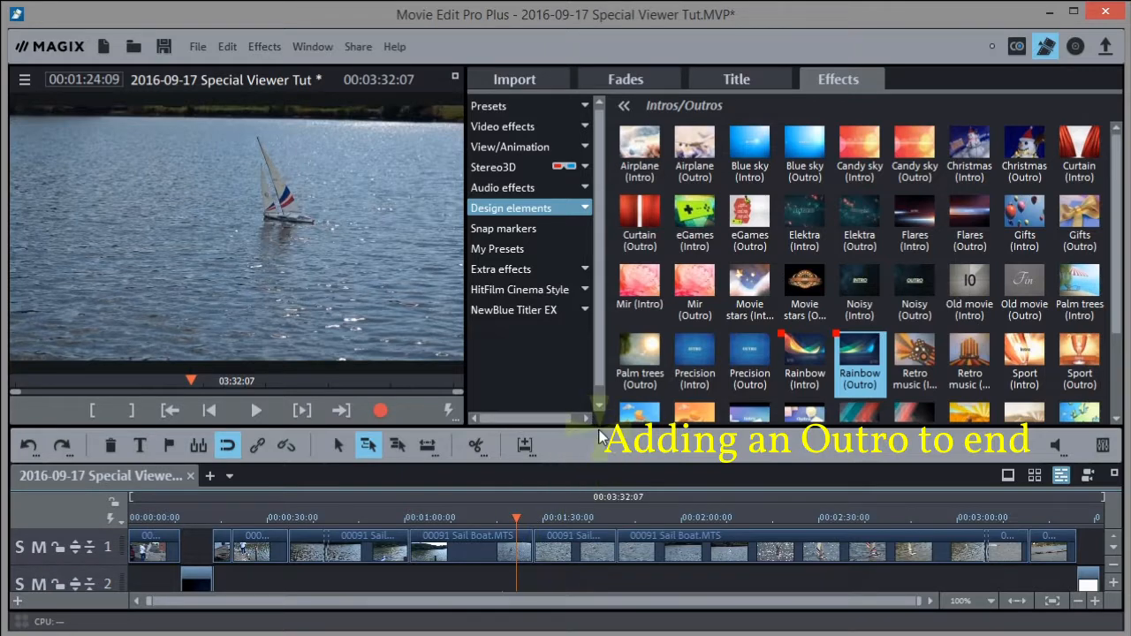
left_click_drag(598, 429, 599, 340)
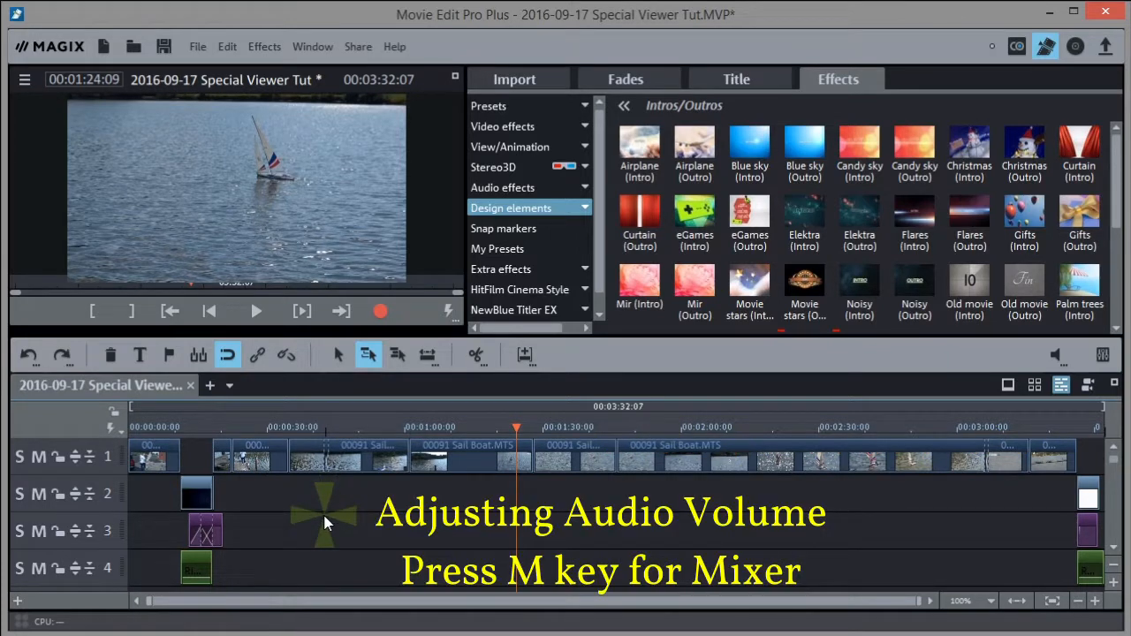
Lower the master fader to -1.3 dB in the Mixer (M)
left_click(133, 429)
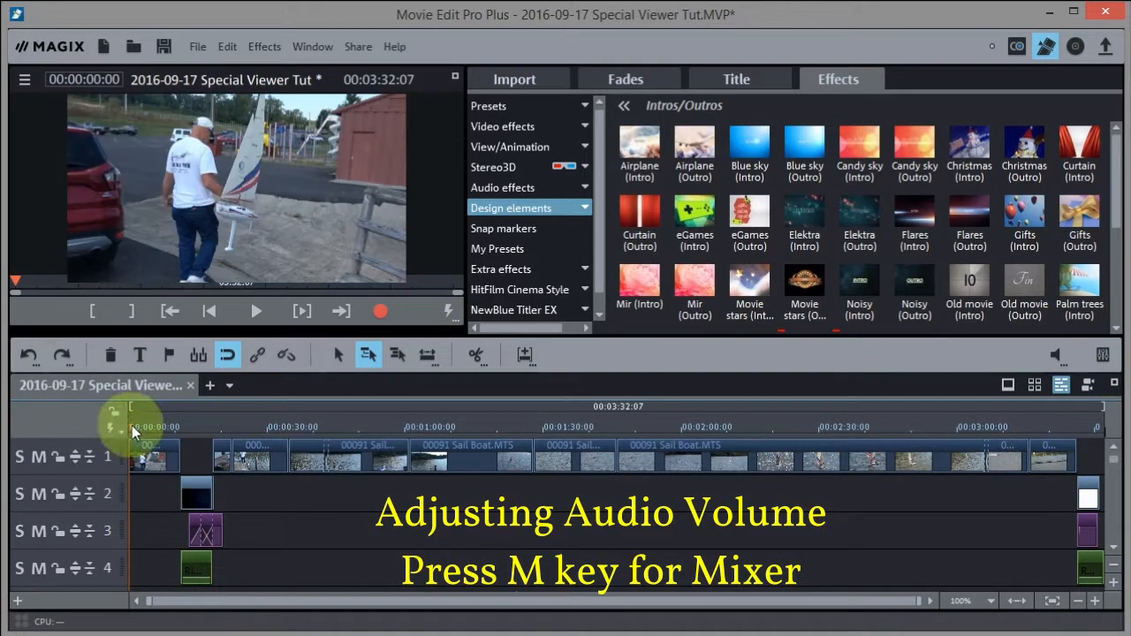
key("space")
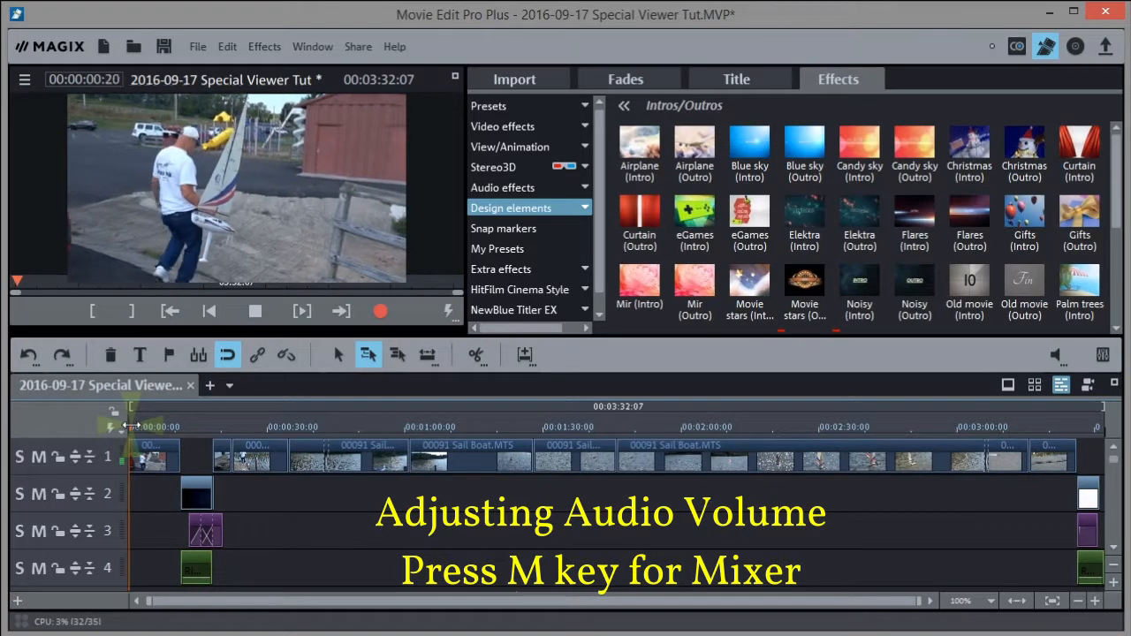
key("space")
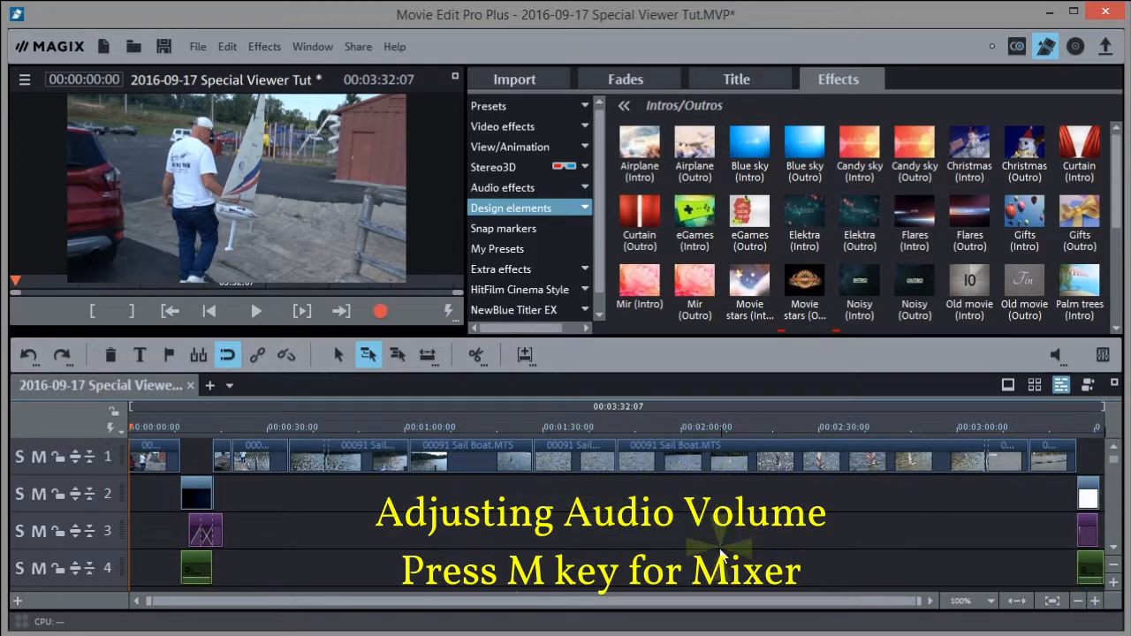
key("m")
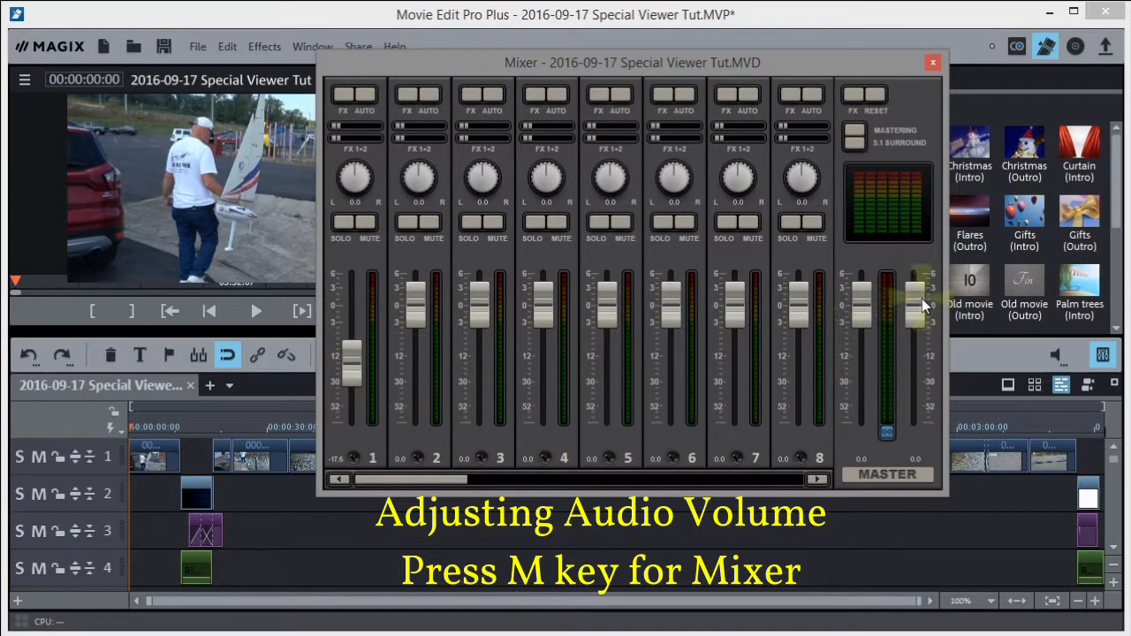
left_click_drag(919, 311, 919, 318)
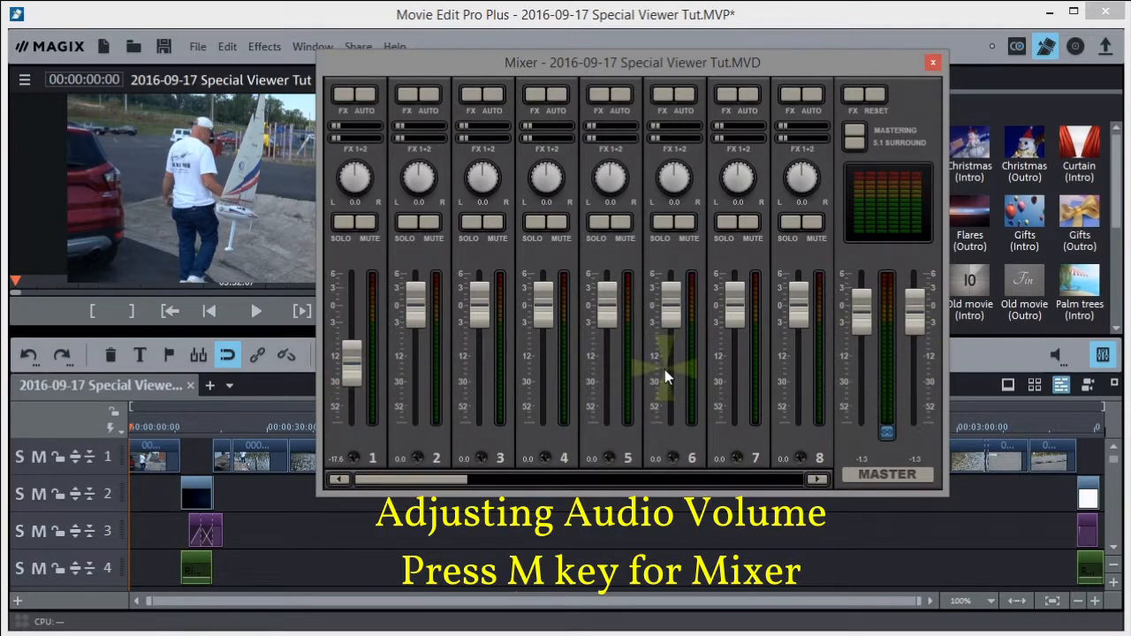
left_click(933, 64)
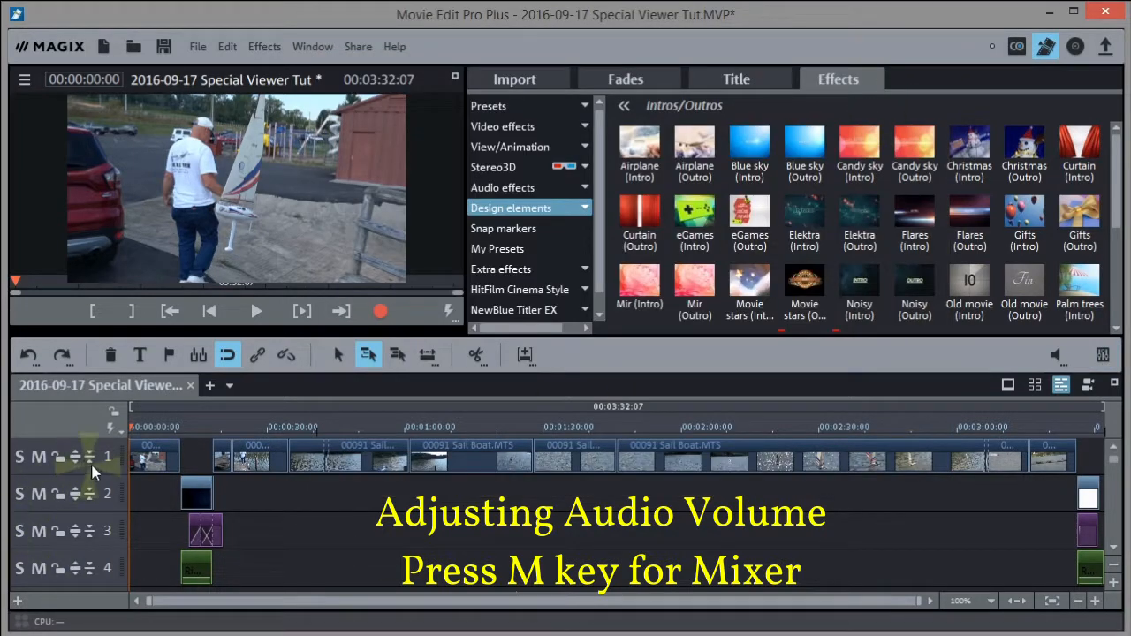
left_click(1095, 601)
Zoom in on the opening 00088 Sail Boat.MTS clip, select it, and make the tracks taller
left_click(1095, 602)
left_click(1095, 601)
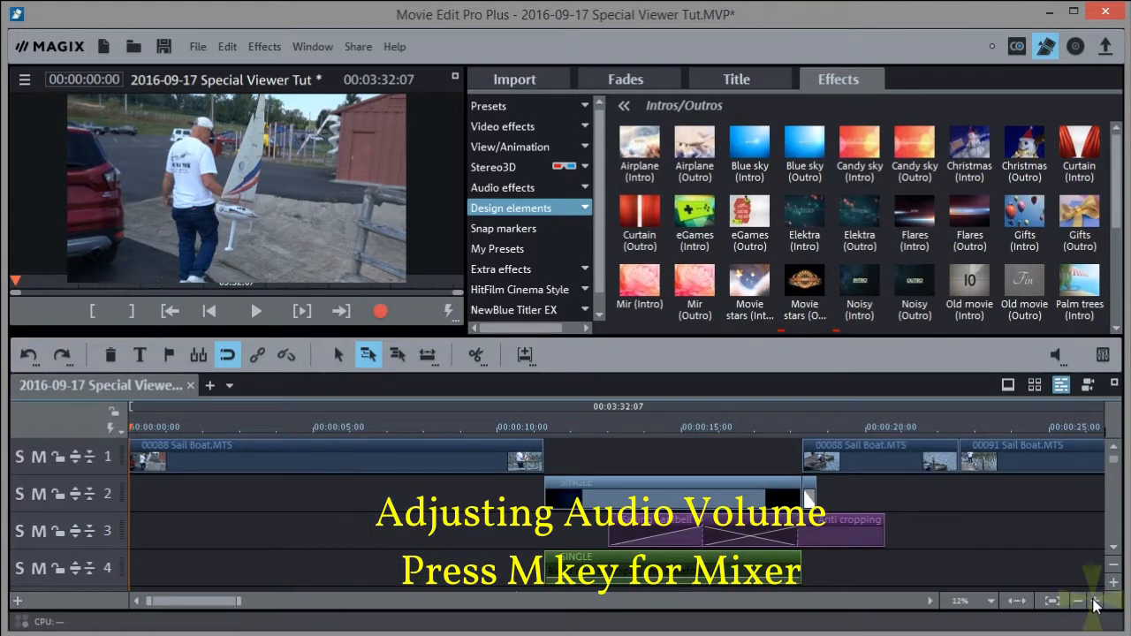
left_click(1094, 601)
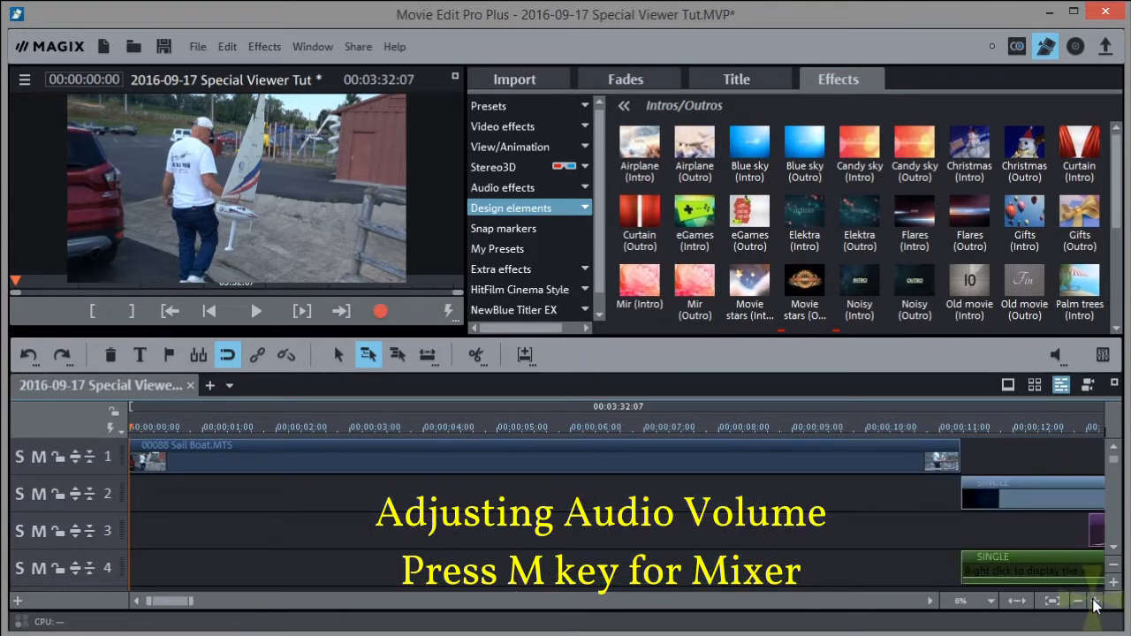
left_click(346, 457)
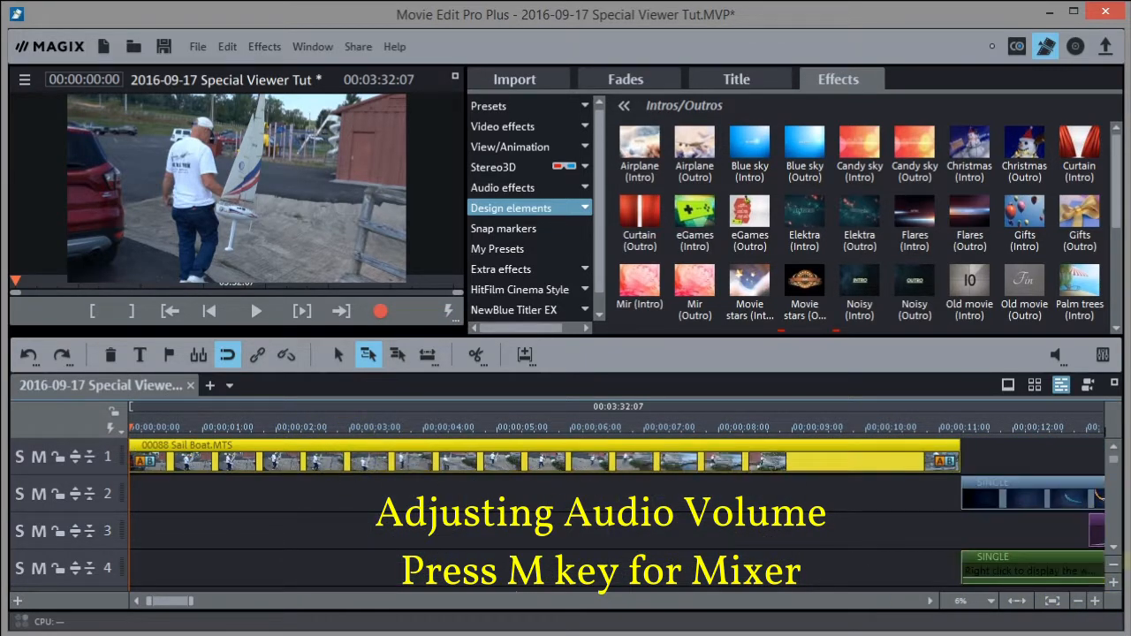
left_click(1113, 586)
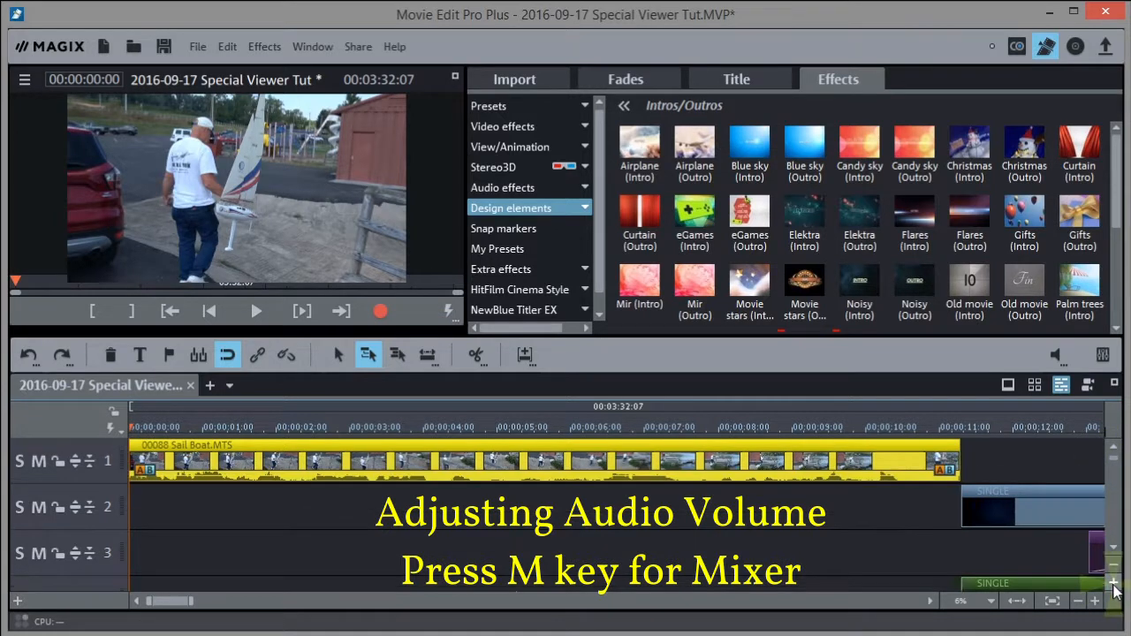
left_click(1113, 585)
left_click(1113, 585)
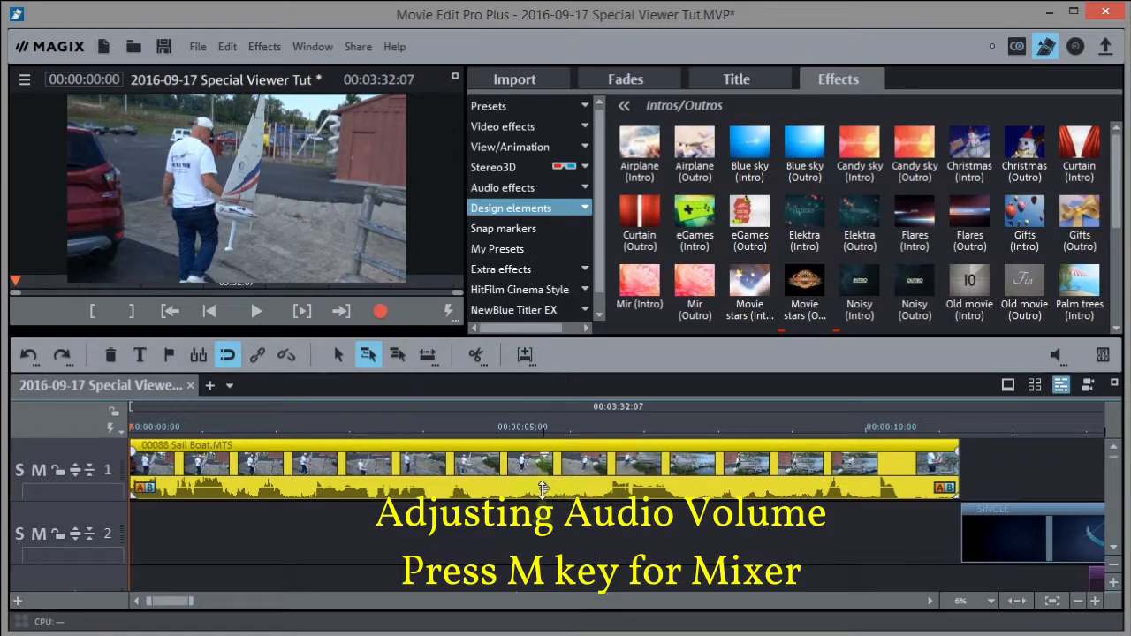
Drag the clip's volume handle down to -2.5 dB
mouse_move(545, 453)
left_mouse_down()
mouse_move(545, 464)
mouse_move(546, 448)
left_mouse_up()
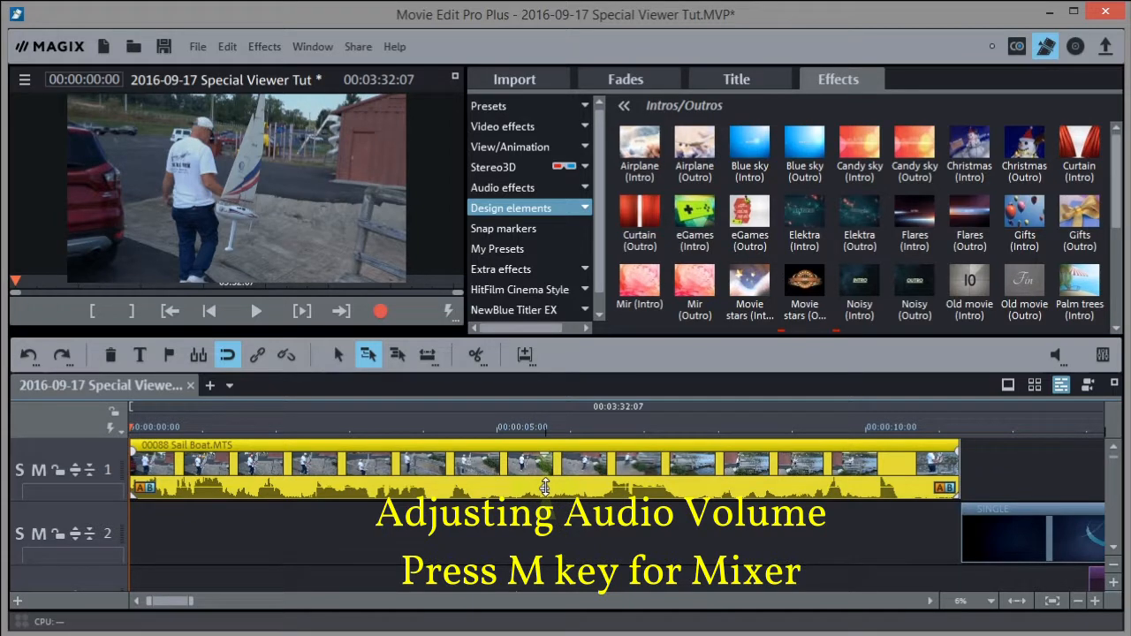
left_click_drag(546, 486, 545, 441)
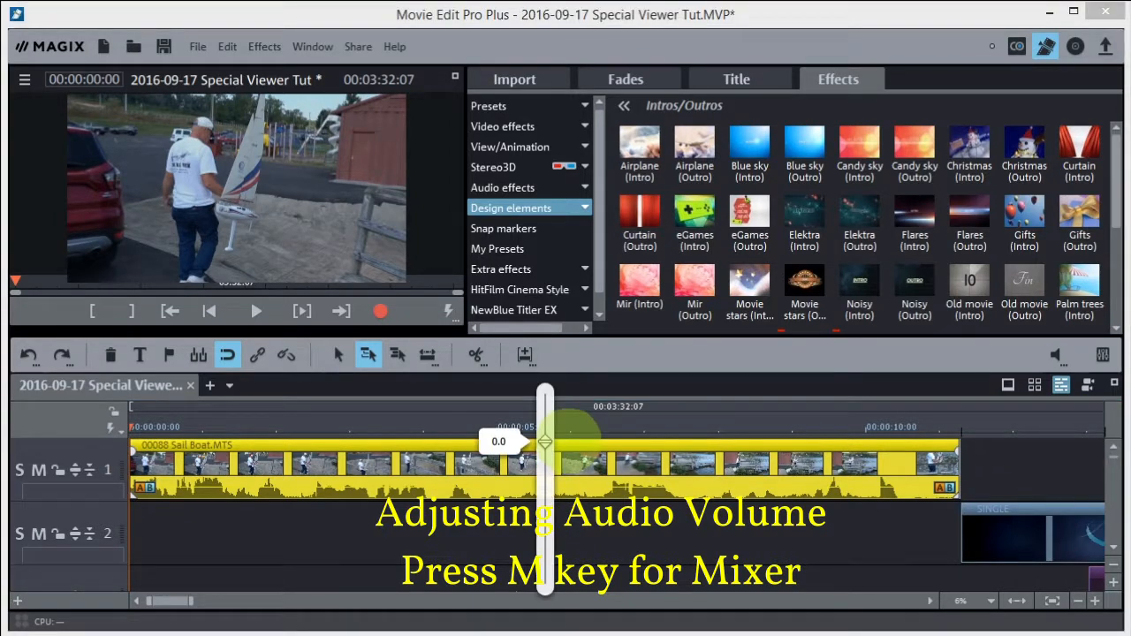
left_click_drag(545, 441, 545, 487)
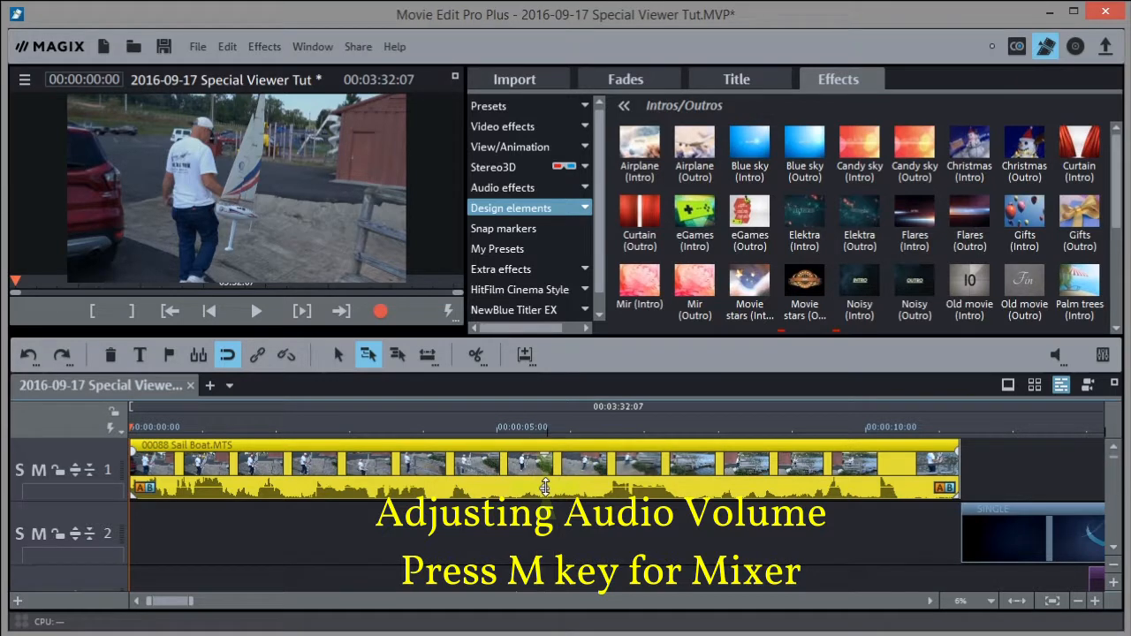
left_click_drag(545, 487, 545, 440)
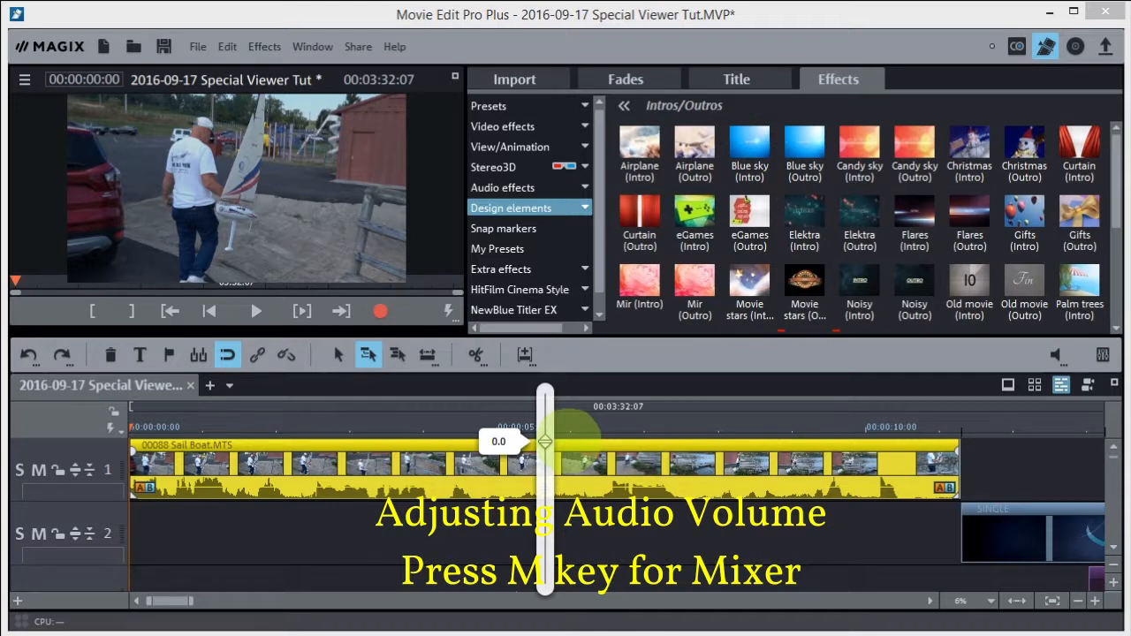
left_click_drag(544, 441, 545, 476)
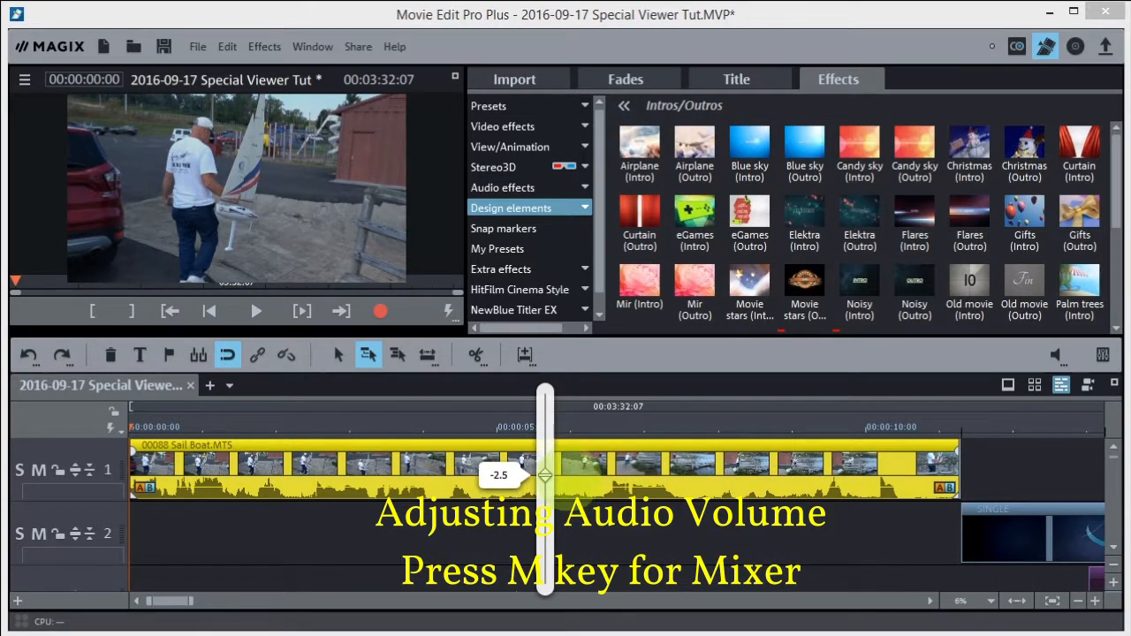
left_click_drag(544, 475, 544, 475)
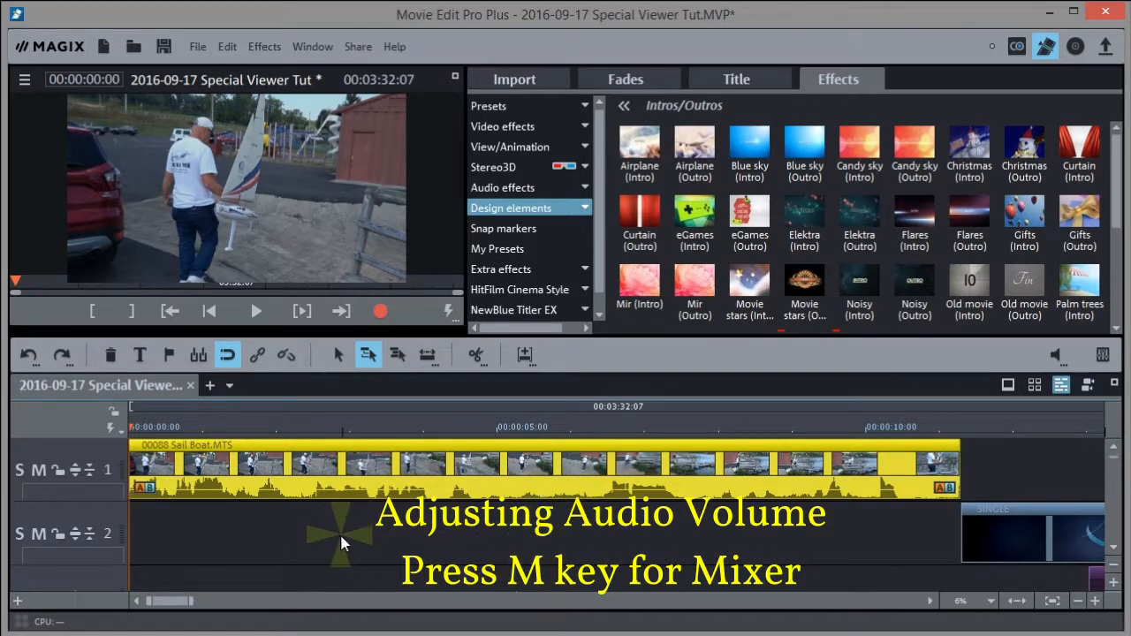
Set the opening Sail Boat clip's volume to -1.5 and replay it to check the level
key("space")
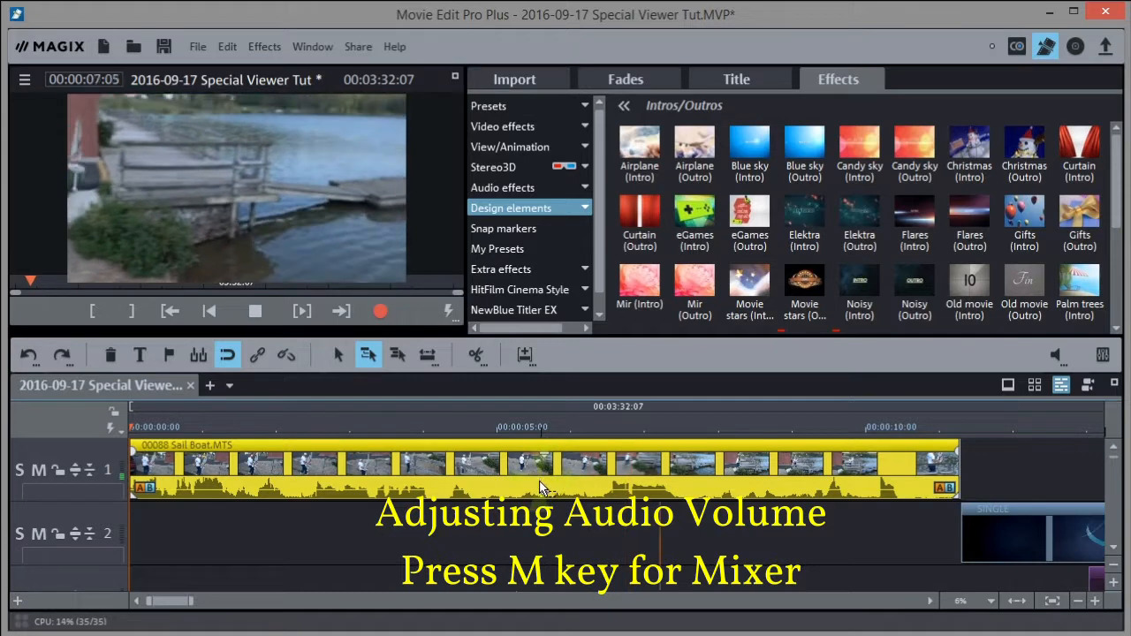
key("space")
left_click_drag(543, 490, 543, 465)
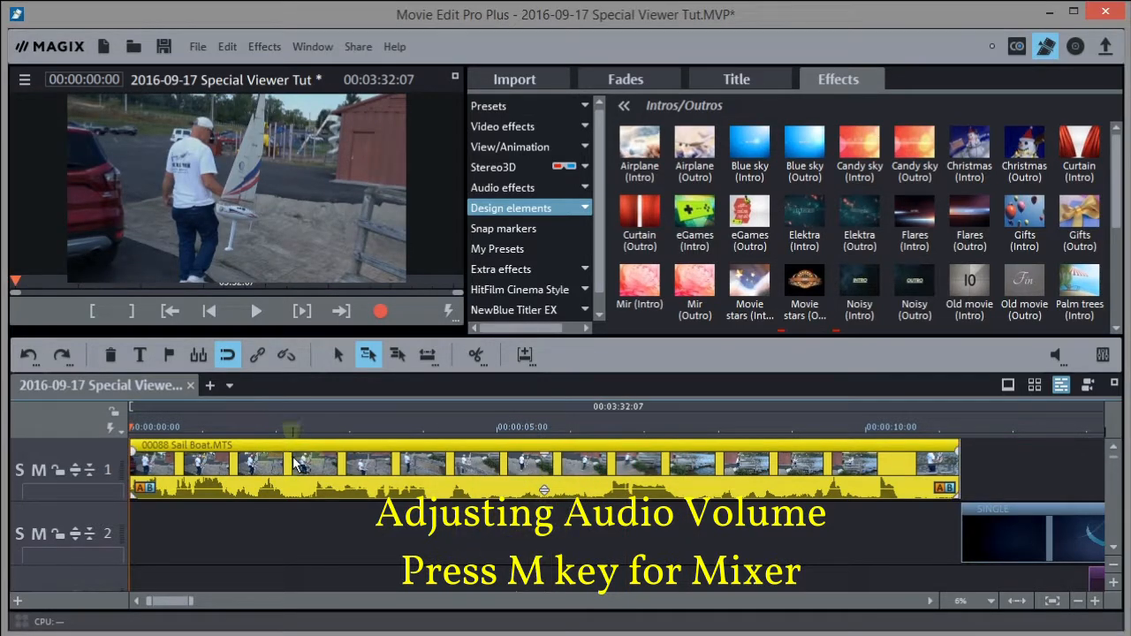
key("space")
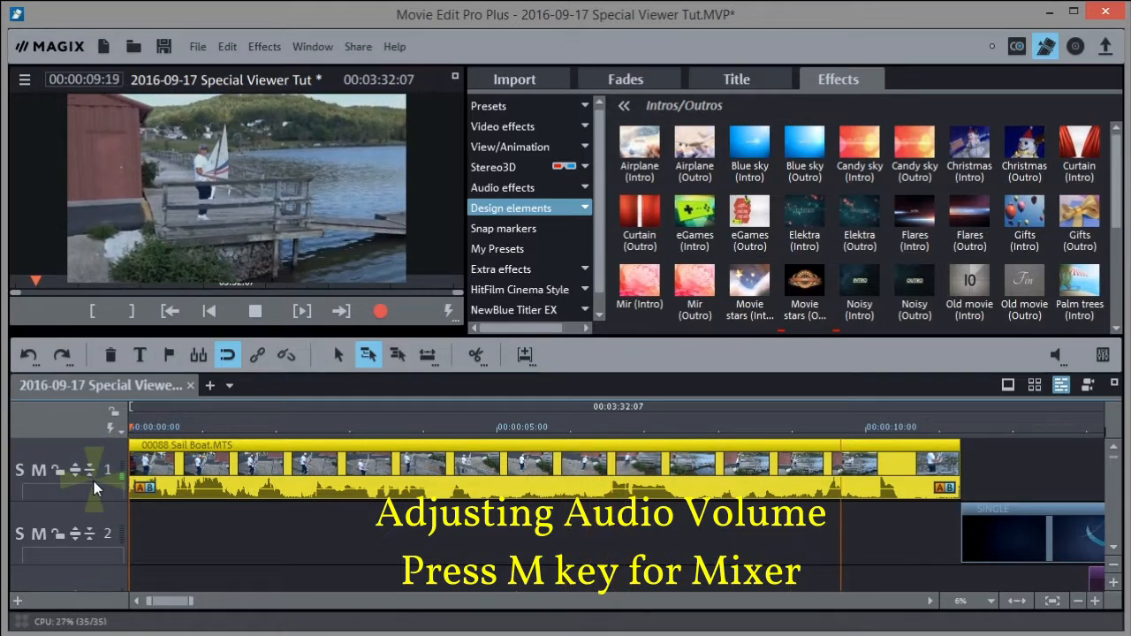
key("space")
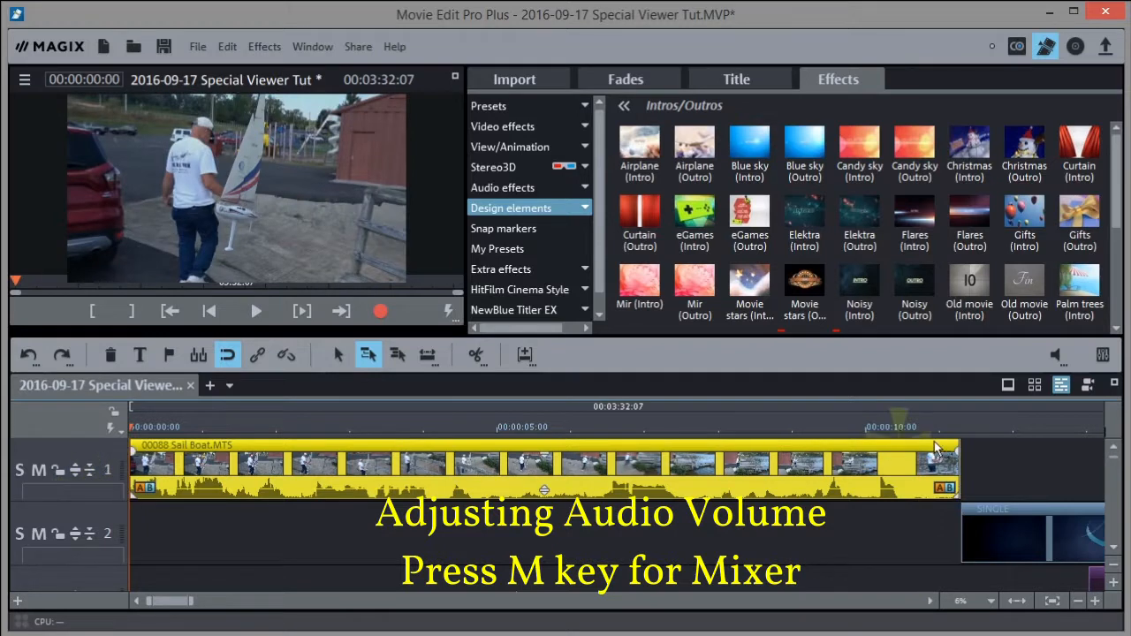
Fit the whole project in the timeline and preview it from about 0:28 and 0:37
left_click(1017, 601)
left_click(258, 425)
key("space")
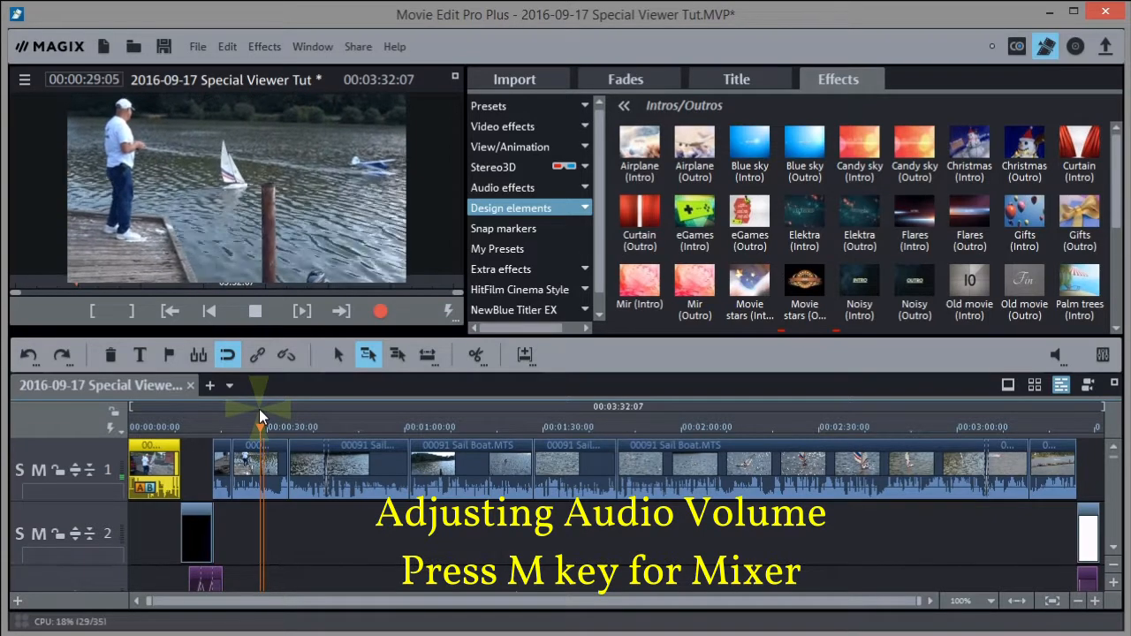
left_click(300, 422)
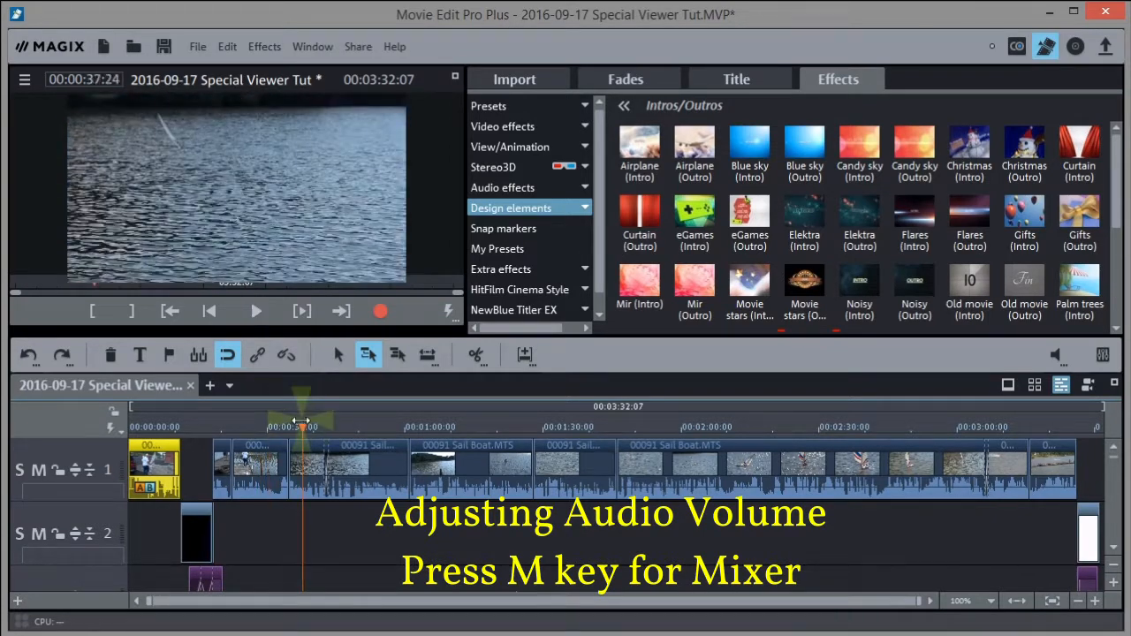
key("space")
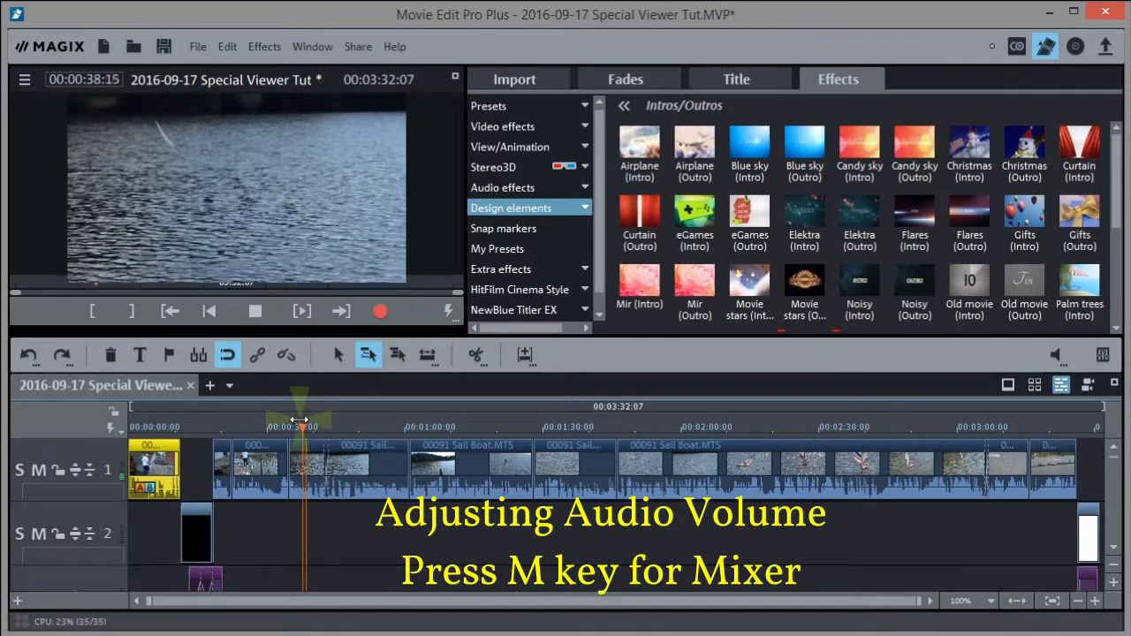
left_click(152, 431)
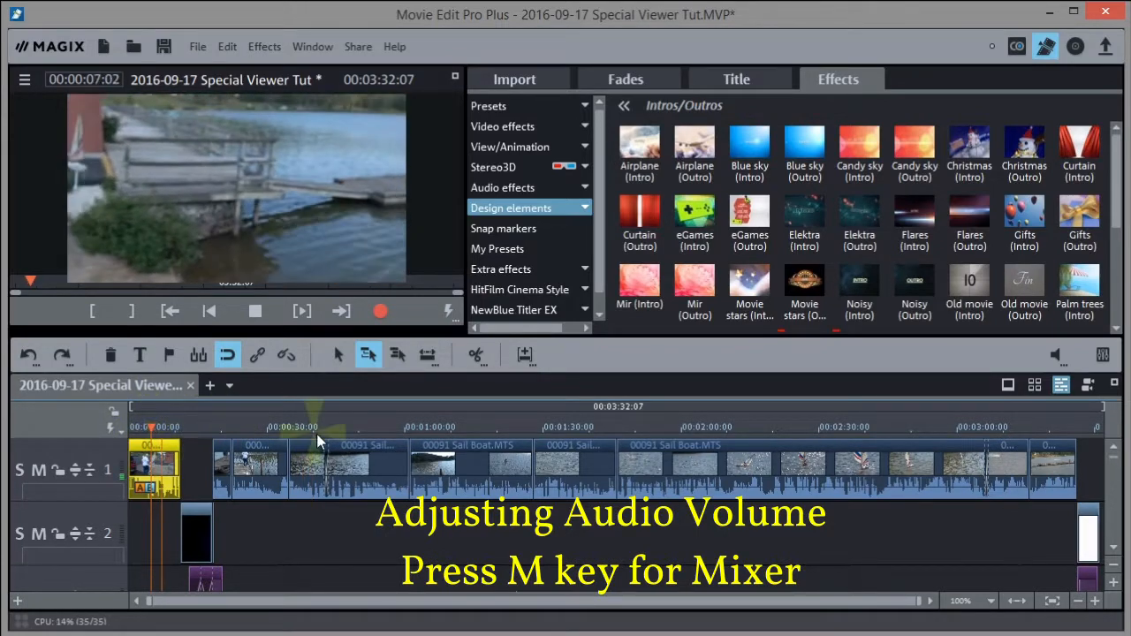
key("space")
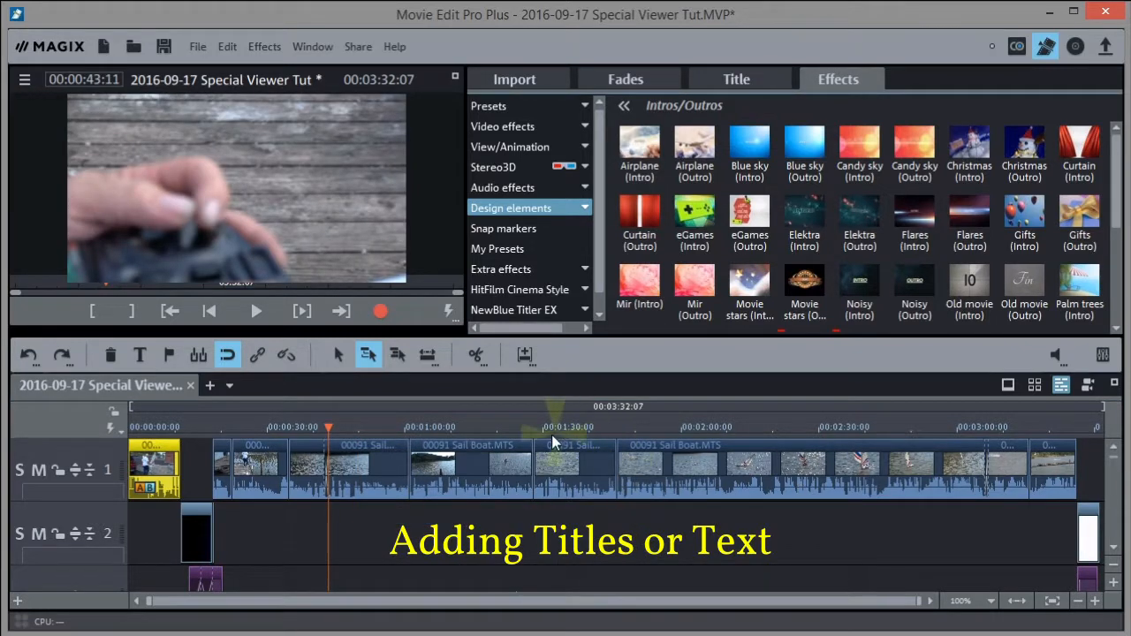
Put the playhead at about 0:45 and show the Fonts title templates under Manual > Templates
left_click(332, 425)
left_click_drag(331, 424, 339, 425)
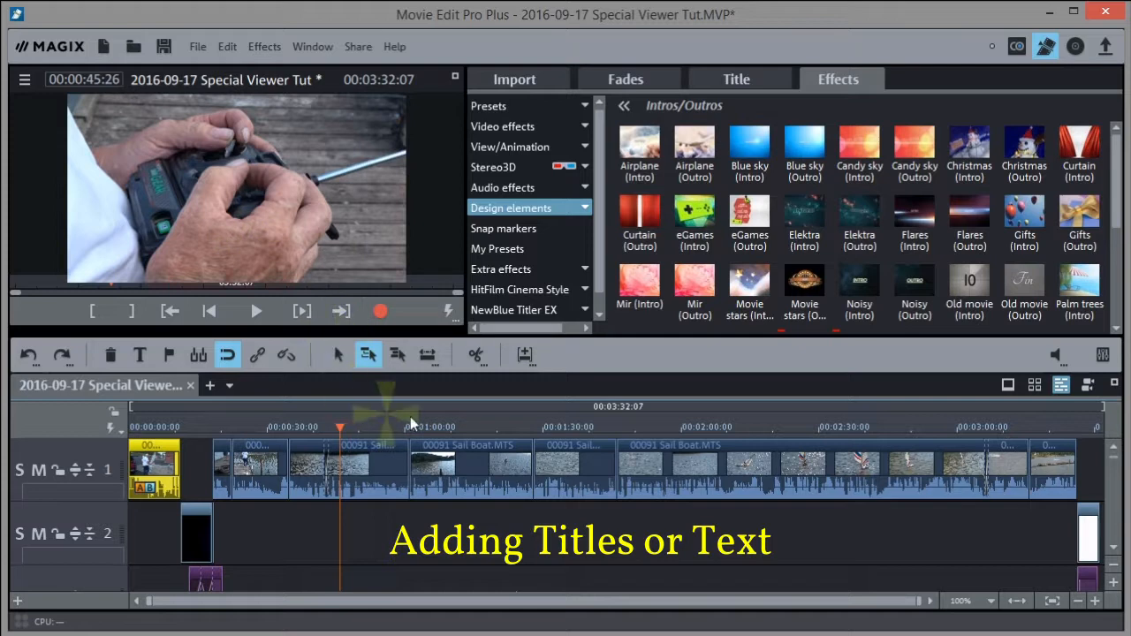
left_click(732, 76)
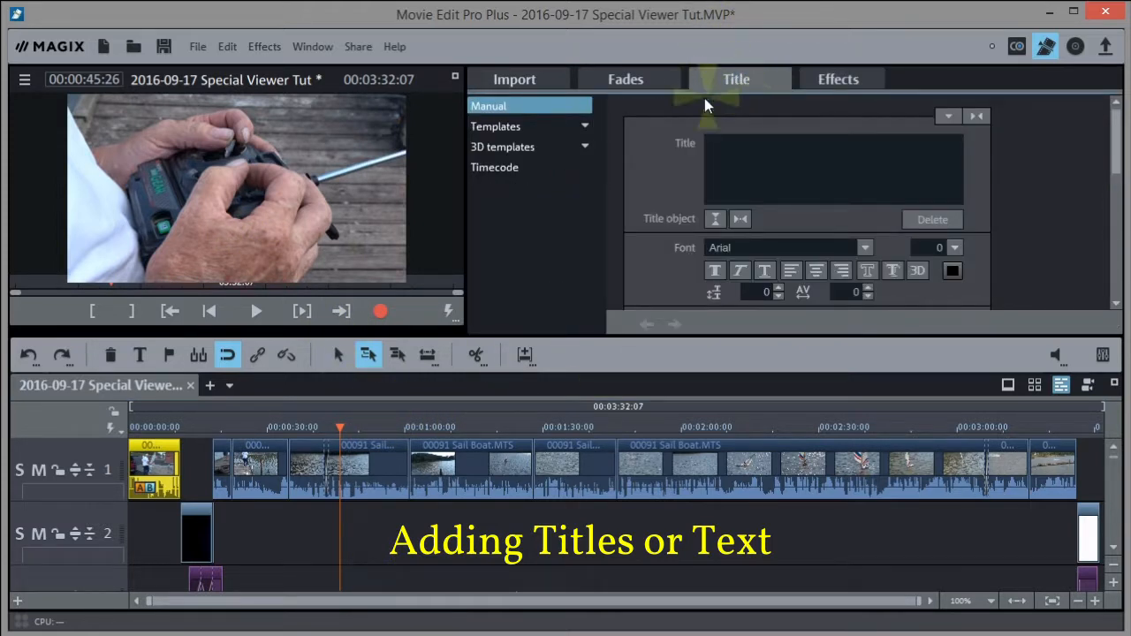
left_click(505, 105)
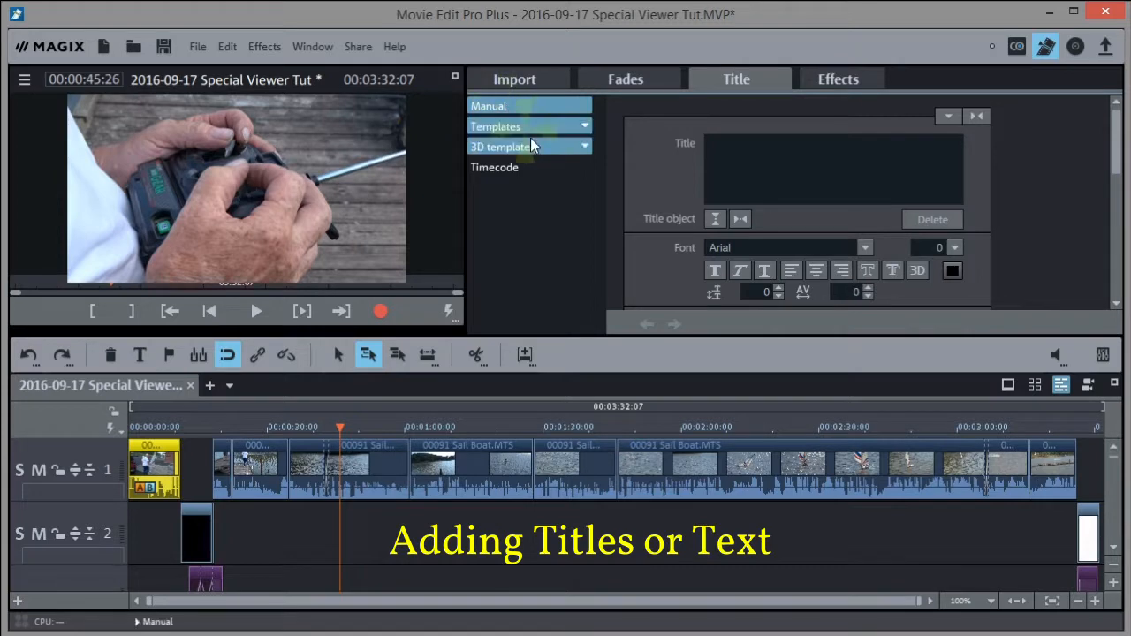
left_click(508, 126)
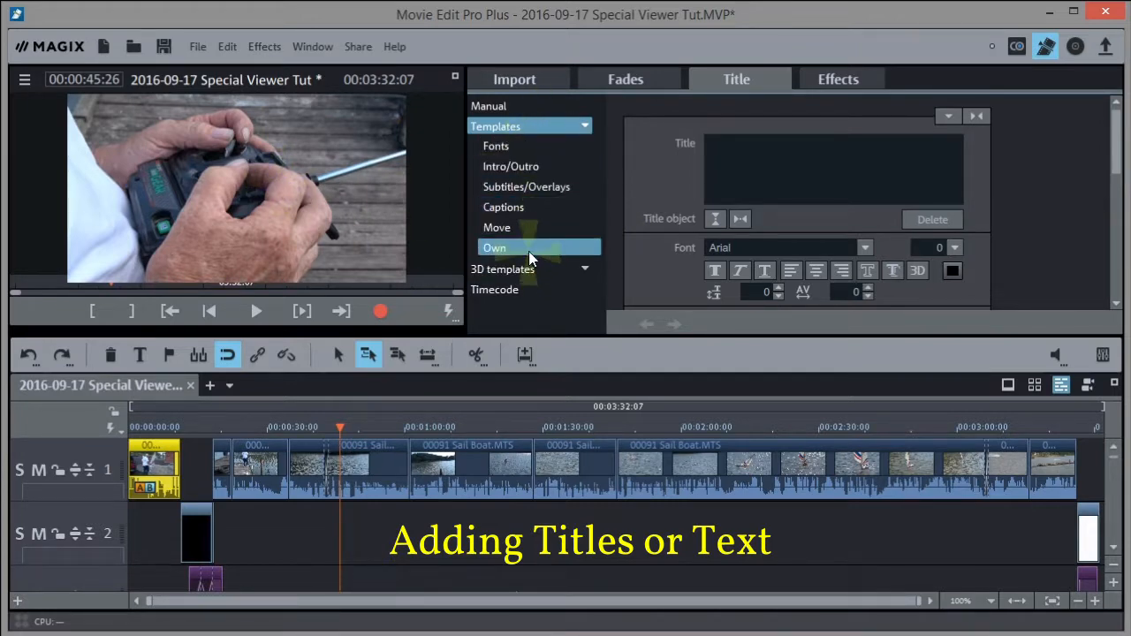
left_click(507, 145)
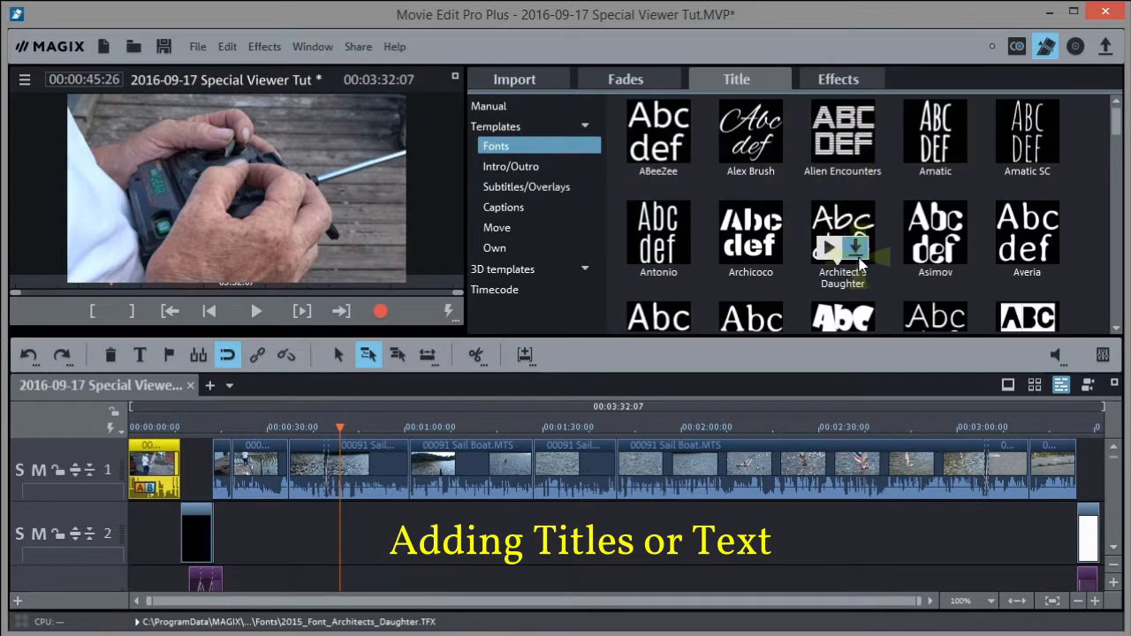
Place an Oswald title on track 2 reading 'Using Stick Controls'
left_click_drag(1116, 123, 1116, 287)
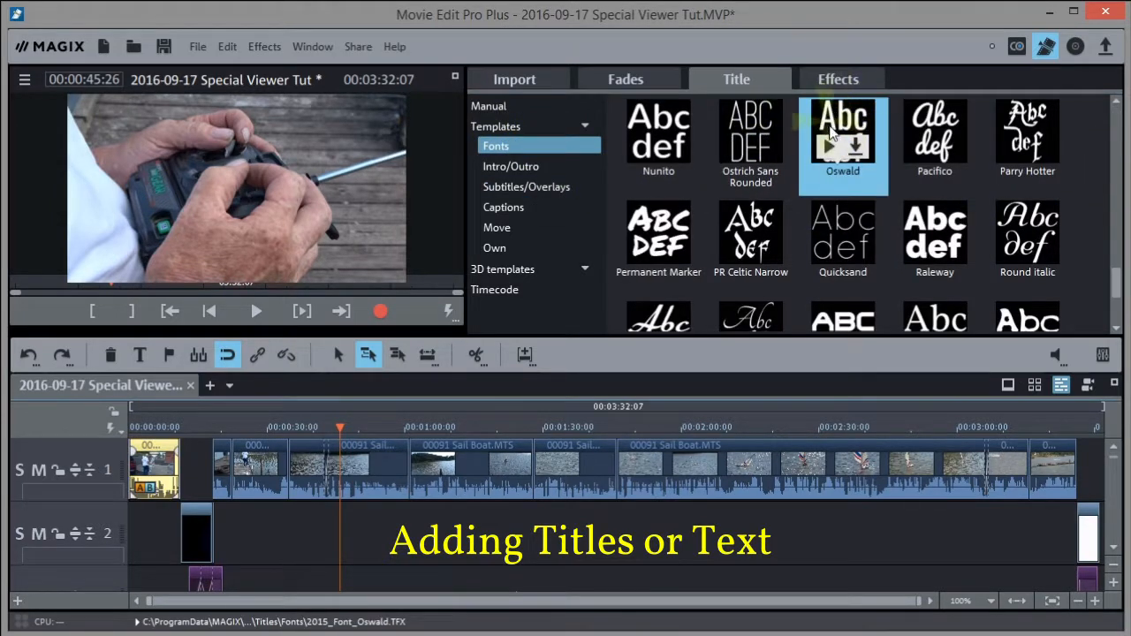
left_click_drag(847, 142, 345, 519)
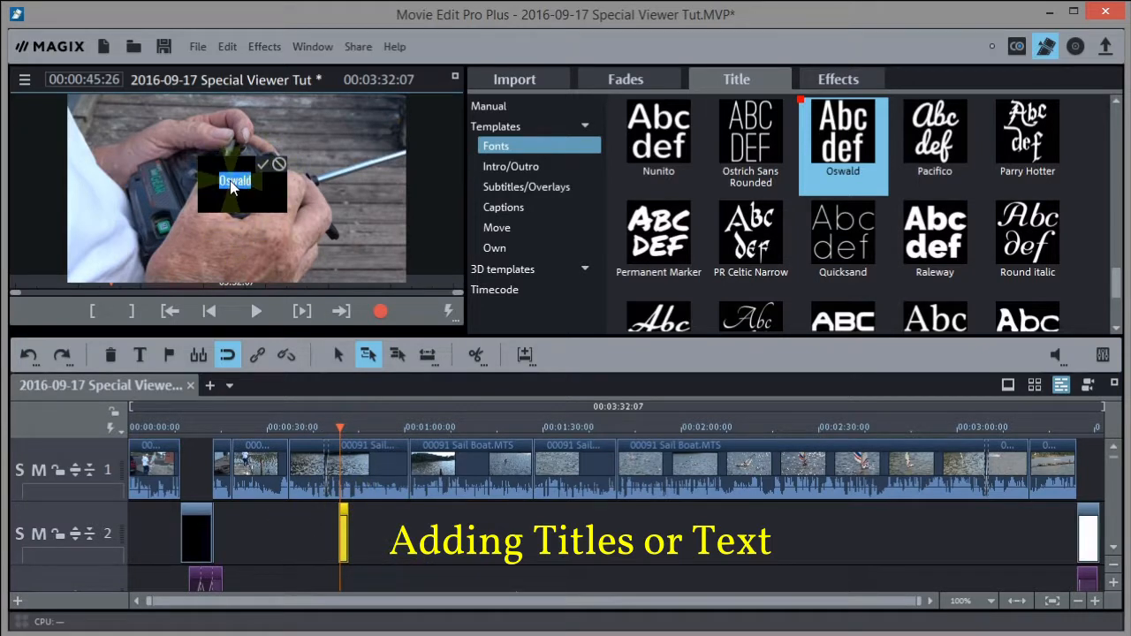
type("Using Stick Controls")
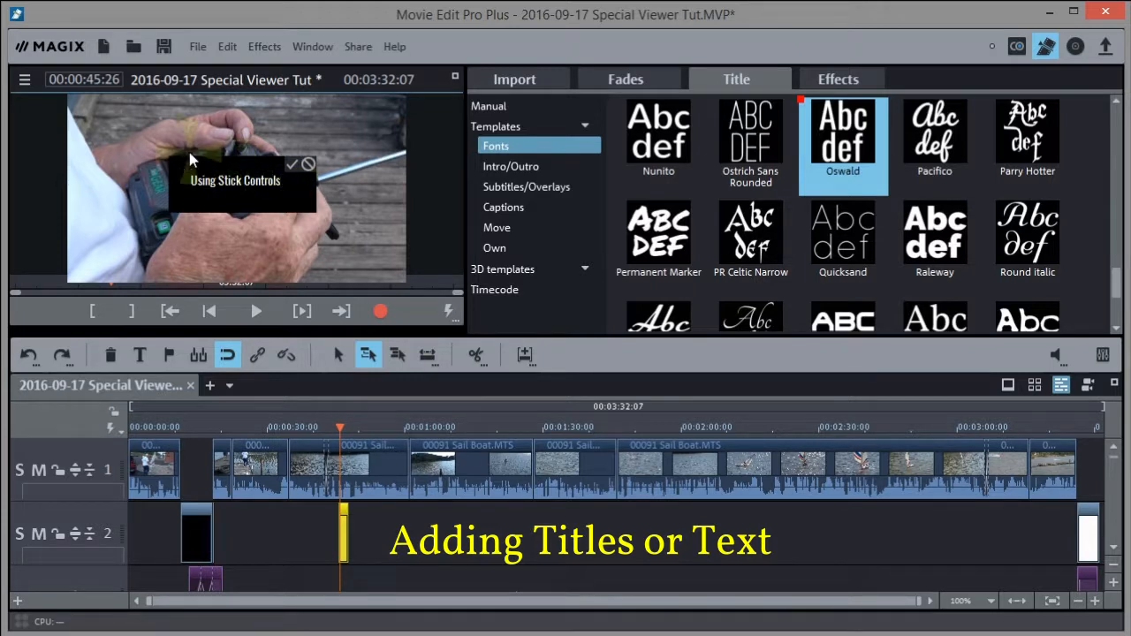
left_click(289, 166)
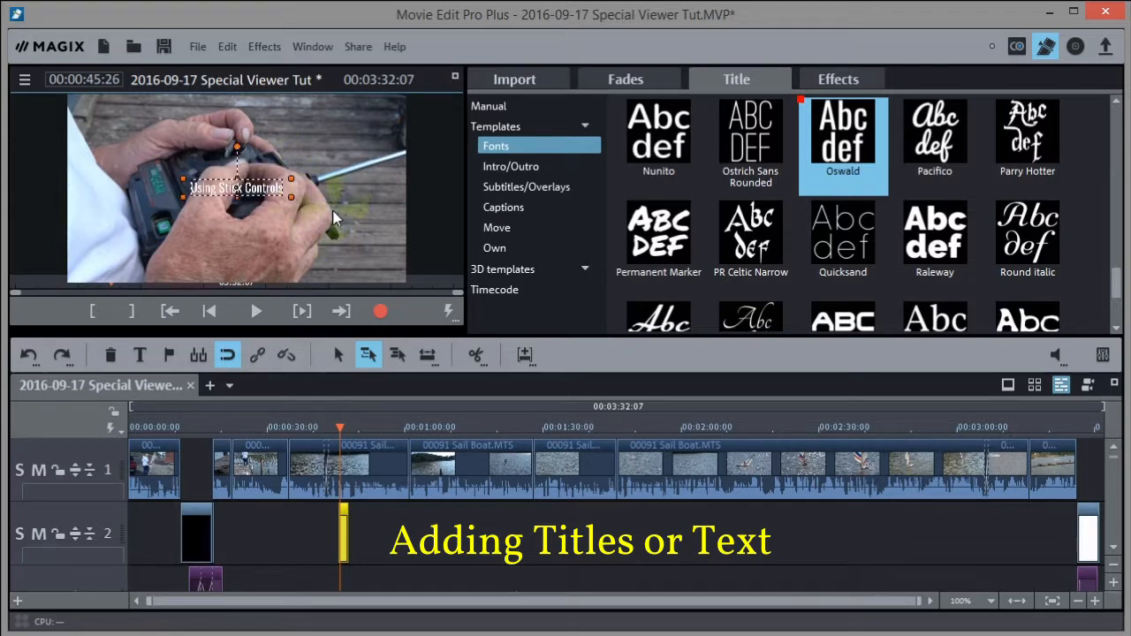
Widen the Oswald title box and enlarge its text to about 56
left_click_drag(292, 181, 341, 155)
left_click(488, 106)
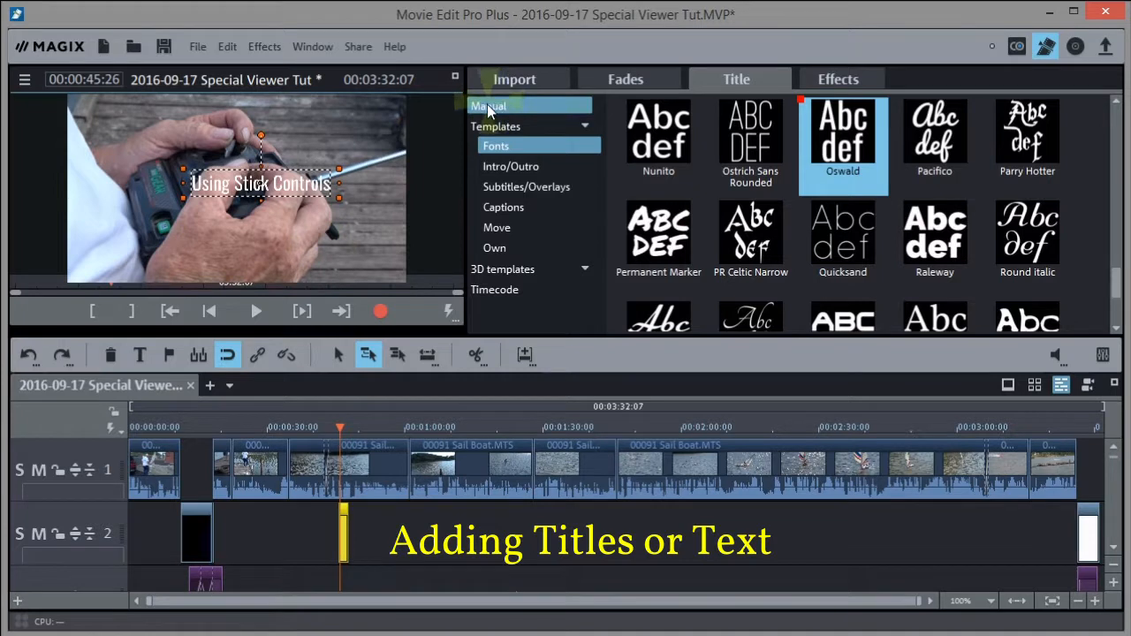
left_click(485, 107)
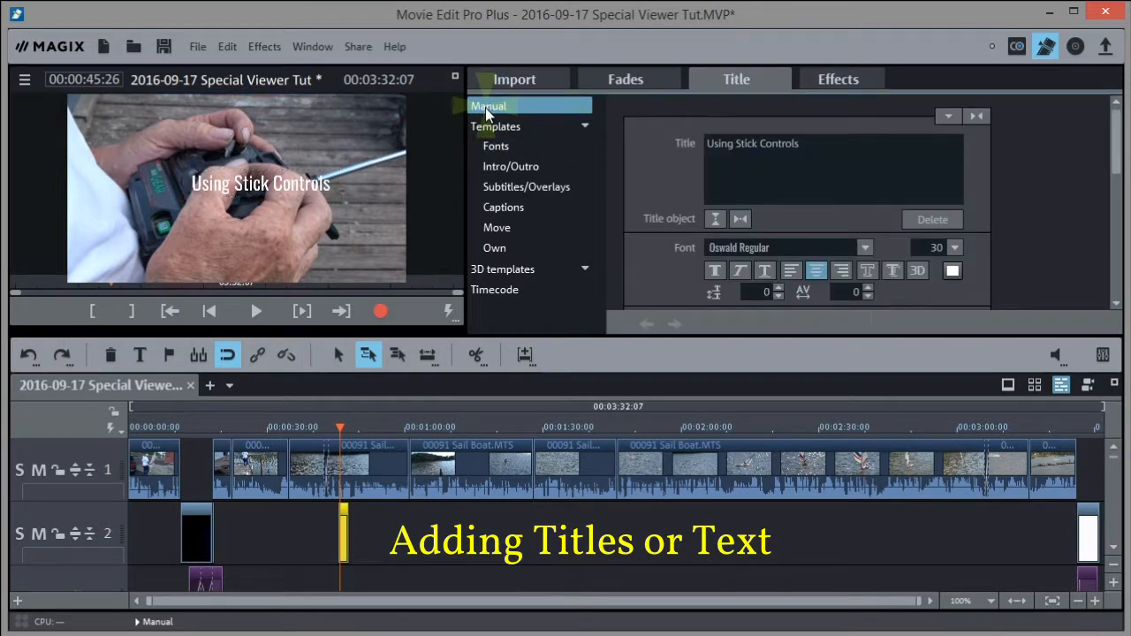
left_click(955, 246)
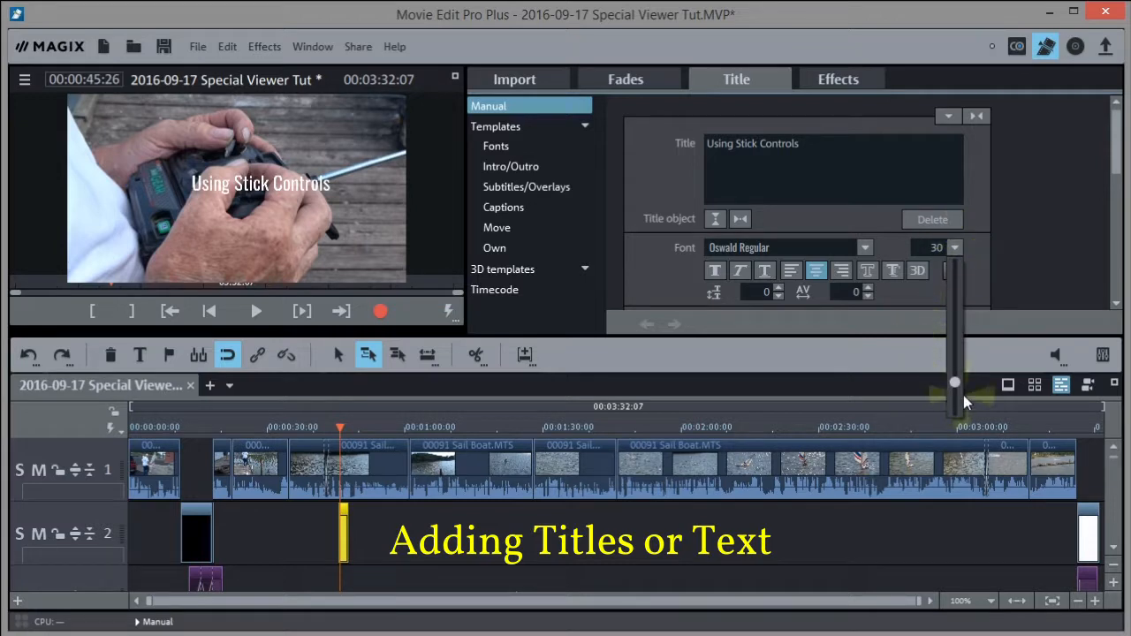
left_click_drag(953, 381, 956, 349)
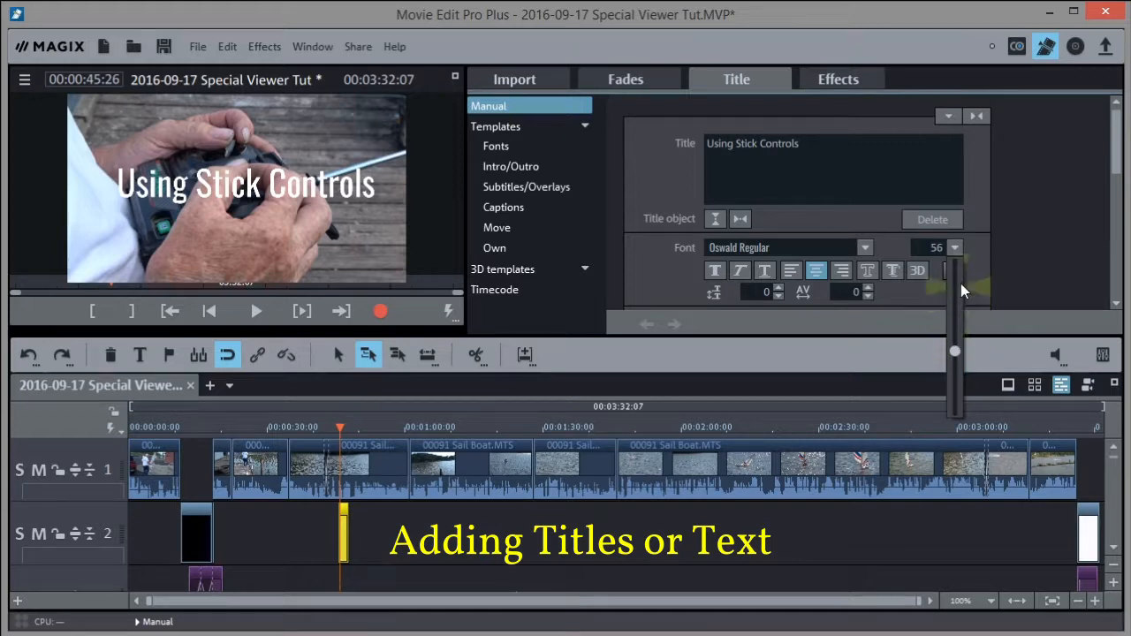
left_click(545, 147)
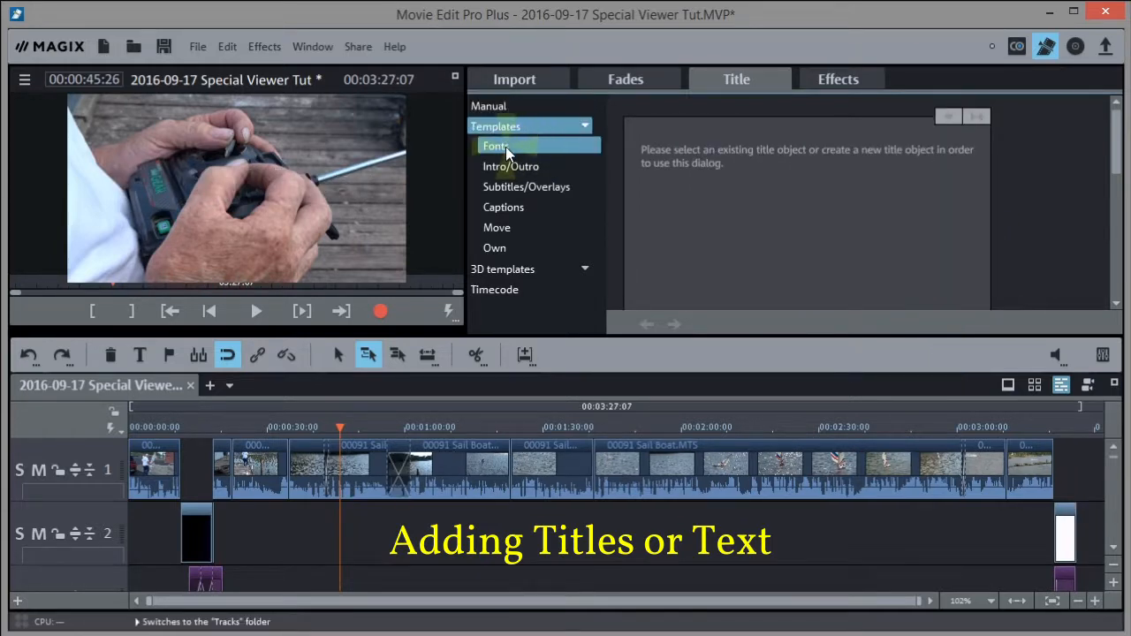
Place the Alien Encounters font title template on track 2 at 0:45
left_click(506, 148)
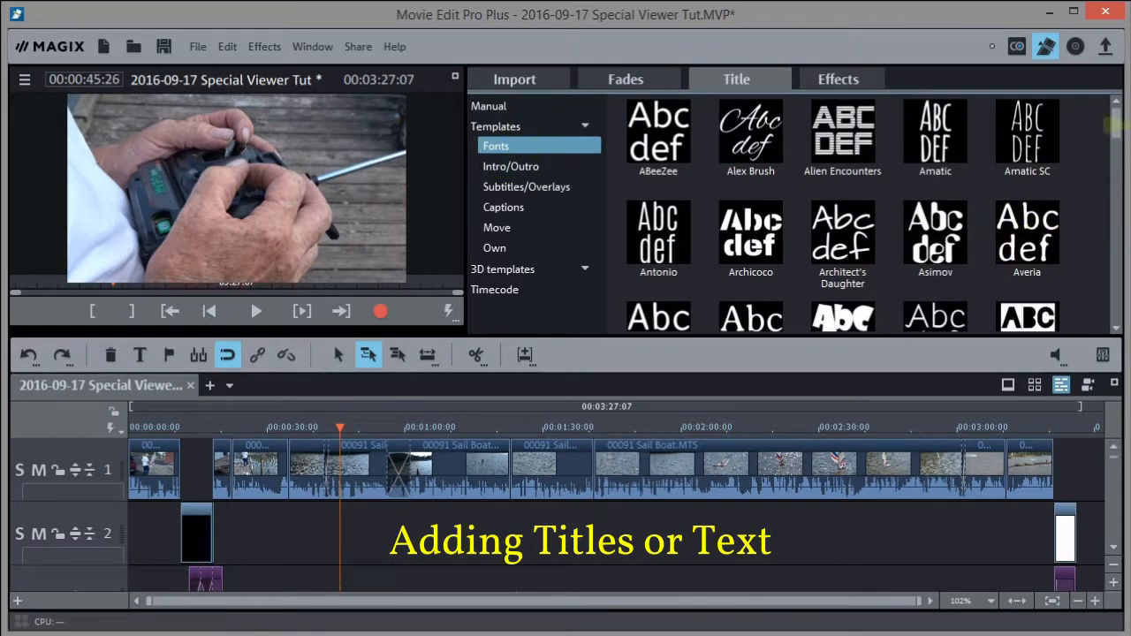
scroll(1115, 132, "down", 1)
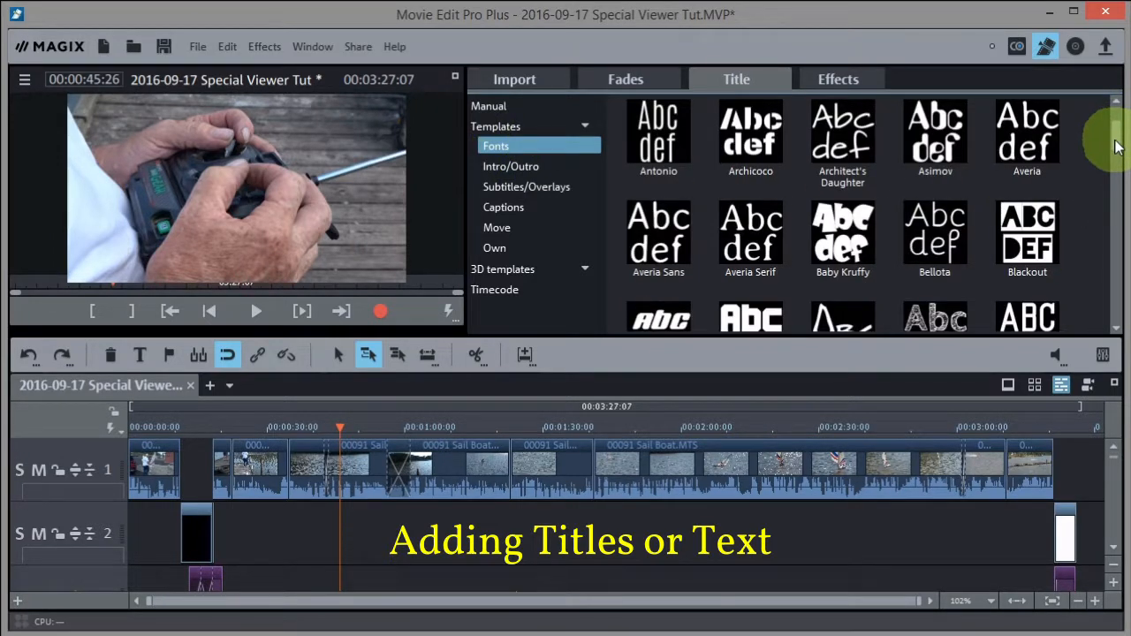
left_click_drag(1115, 145, 1111, 101)
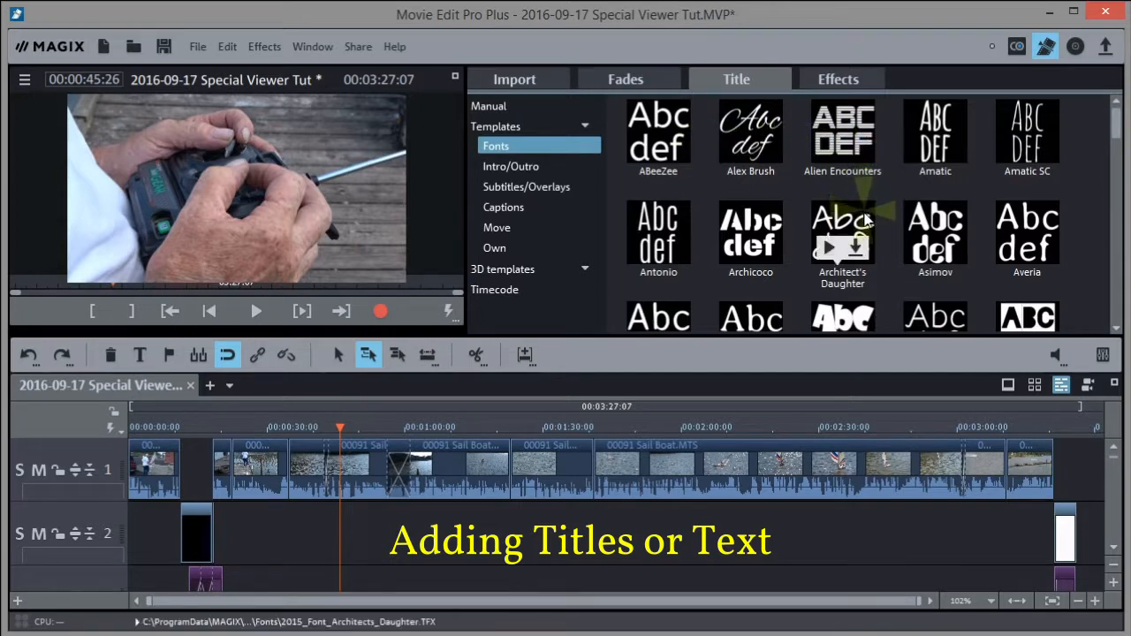
left_click(839, 147)
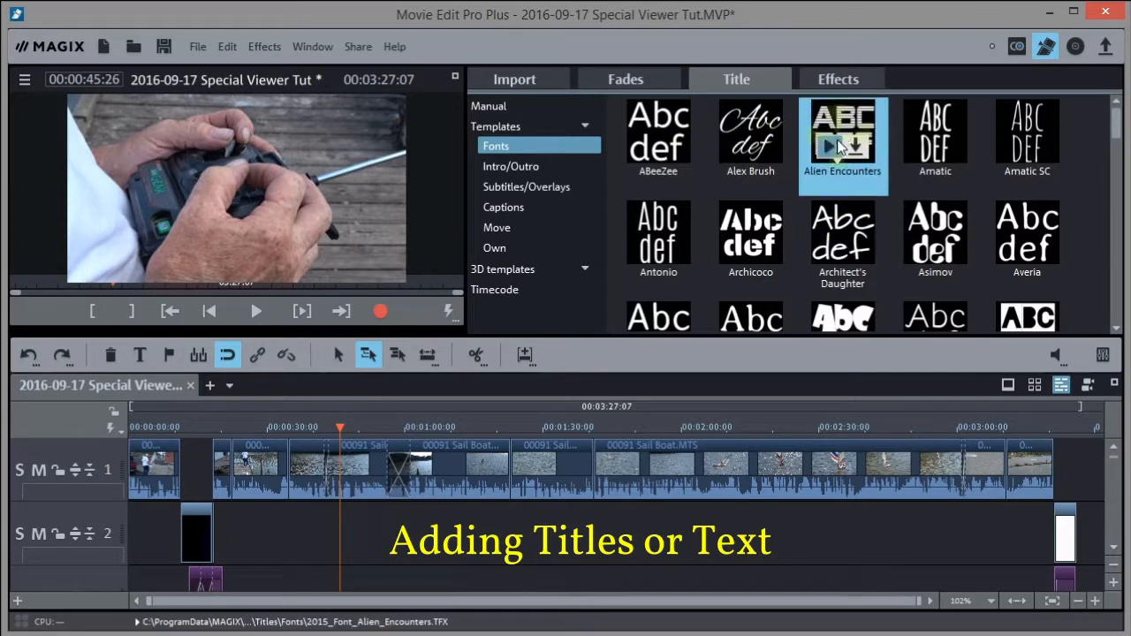
left_click_drag(839, 147, 347, 537)
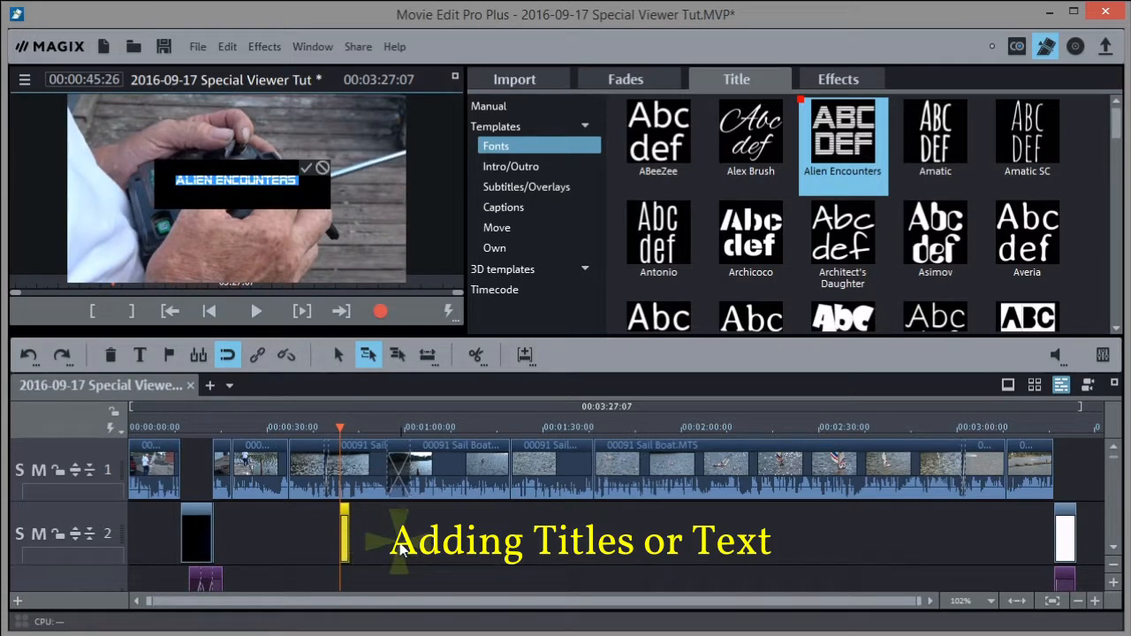
Enter 'USING STICK CONTROLS' as the title text and move it lower in the picture
type("USING ")
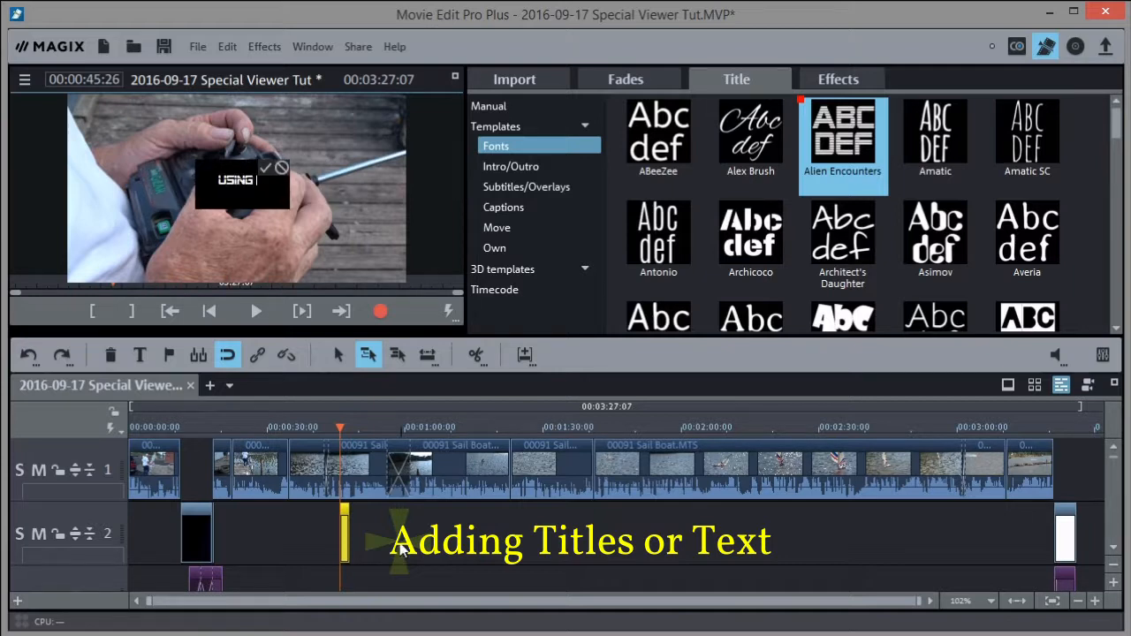
type("STICK")
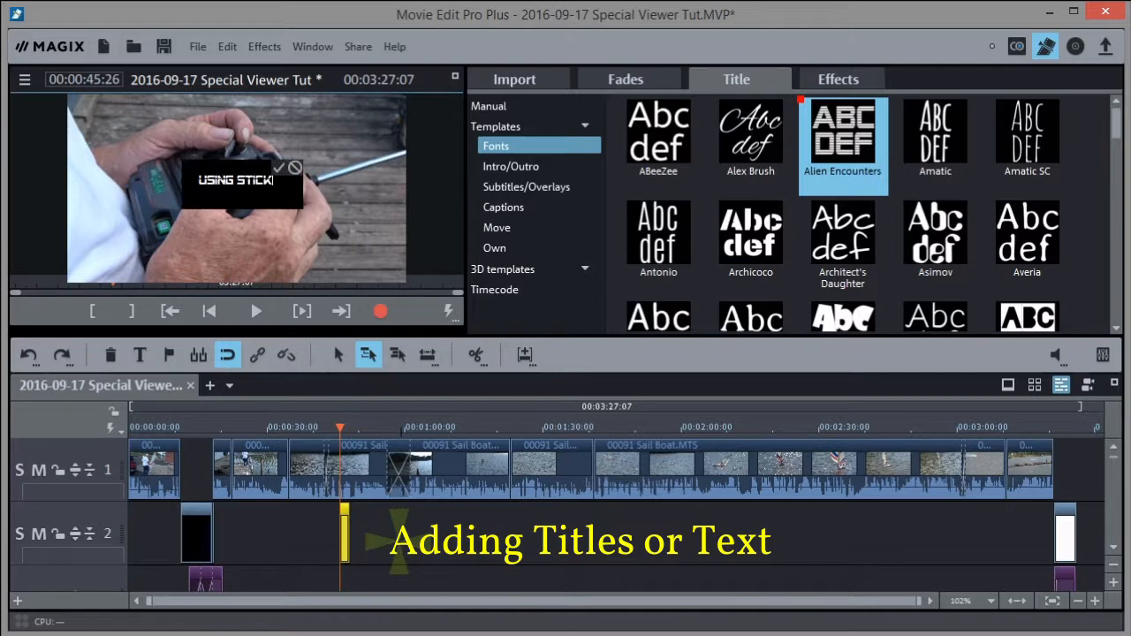
type("N")
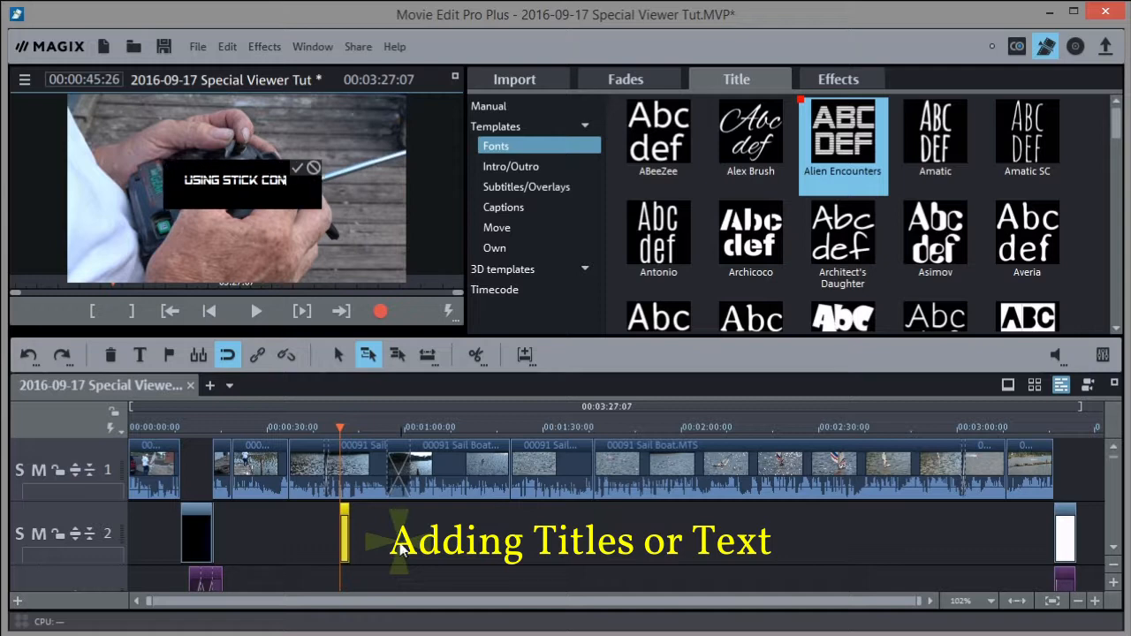
type("TROLS")
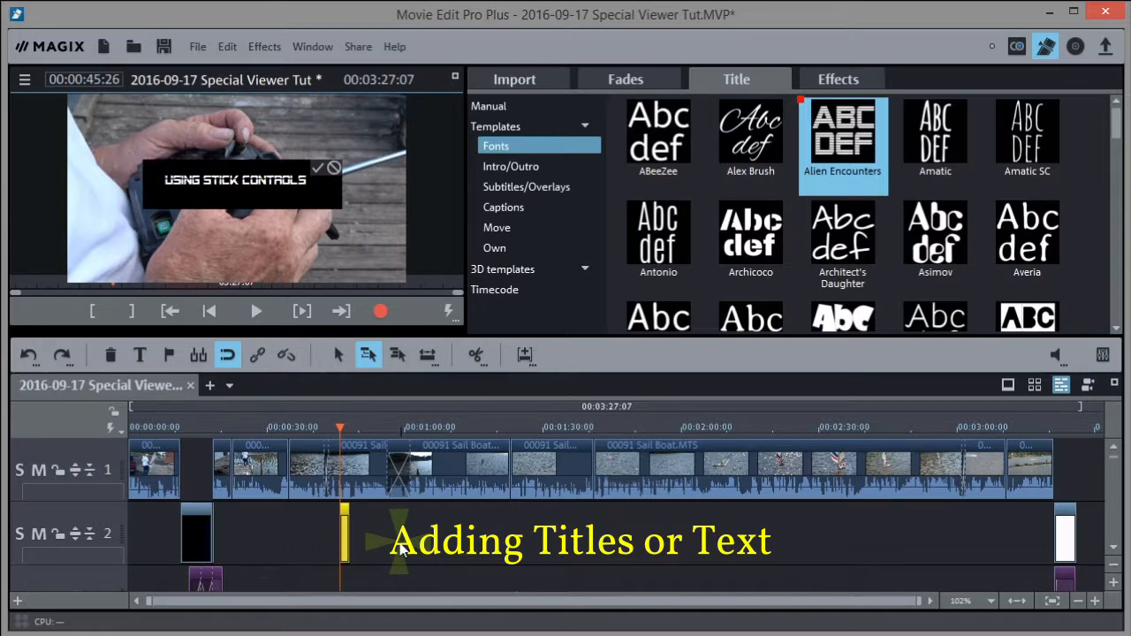
left_click(317, 168)
left_click_drag(249, 186, 245, 251)
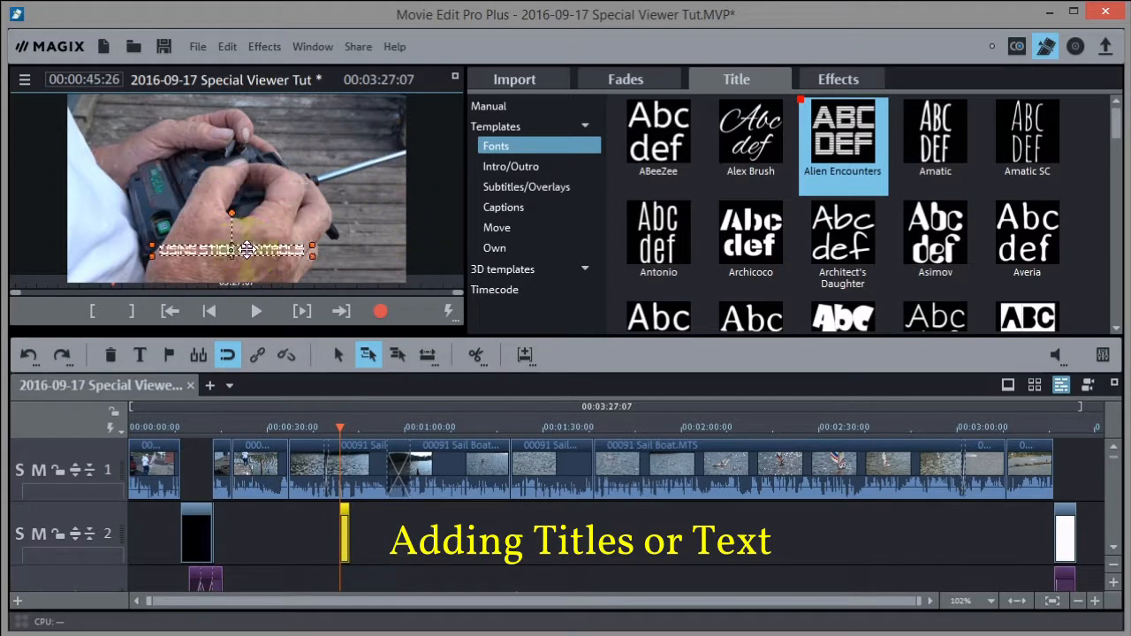
Increase the title's font size from 20 to 36 in the Manual settings
left_click(493, 108)
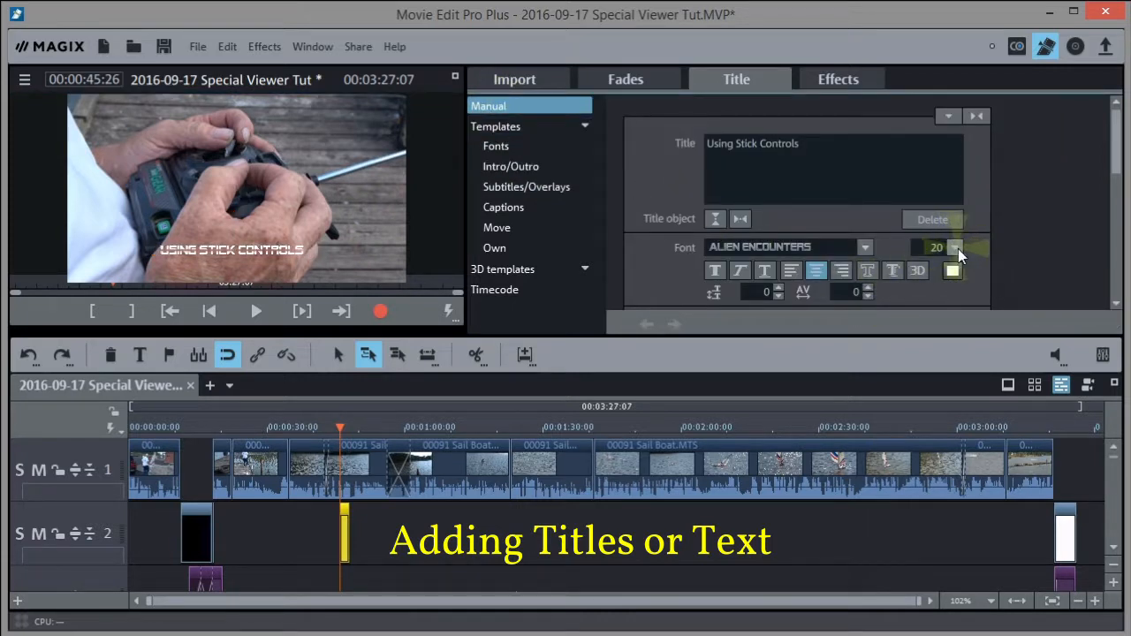
left_click(955, 249)
left_click_drag(959, 409, 959, 372)
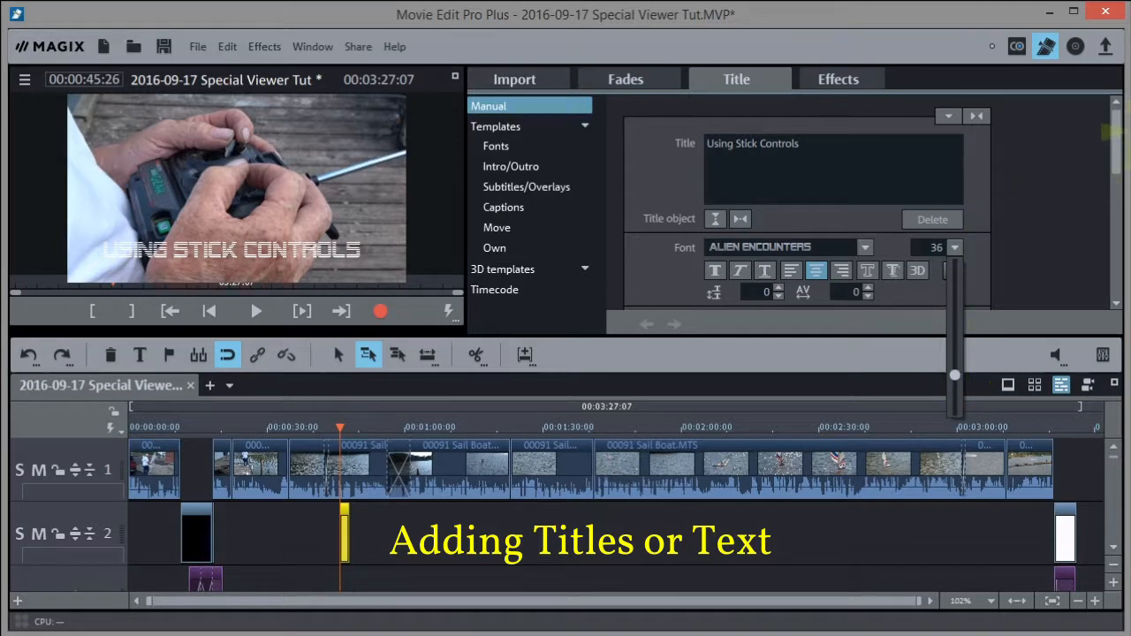
left_click(1057, 194)
Change the title text colour to yellow
left_click_drag(1119, 156, 1115, 187)
left_click(953, 132)
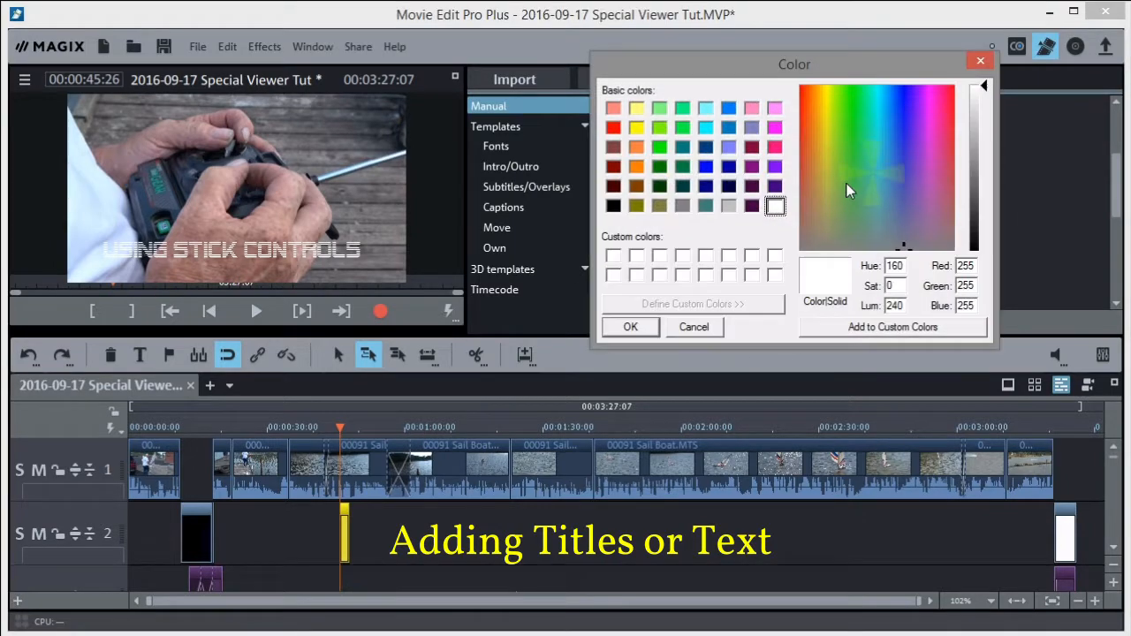
left_click(636, 127)
left_click(630, 327)
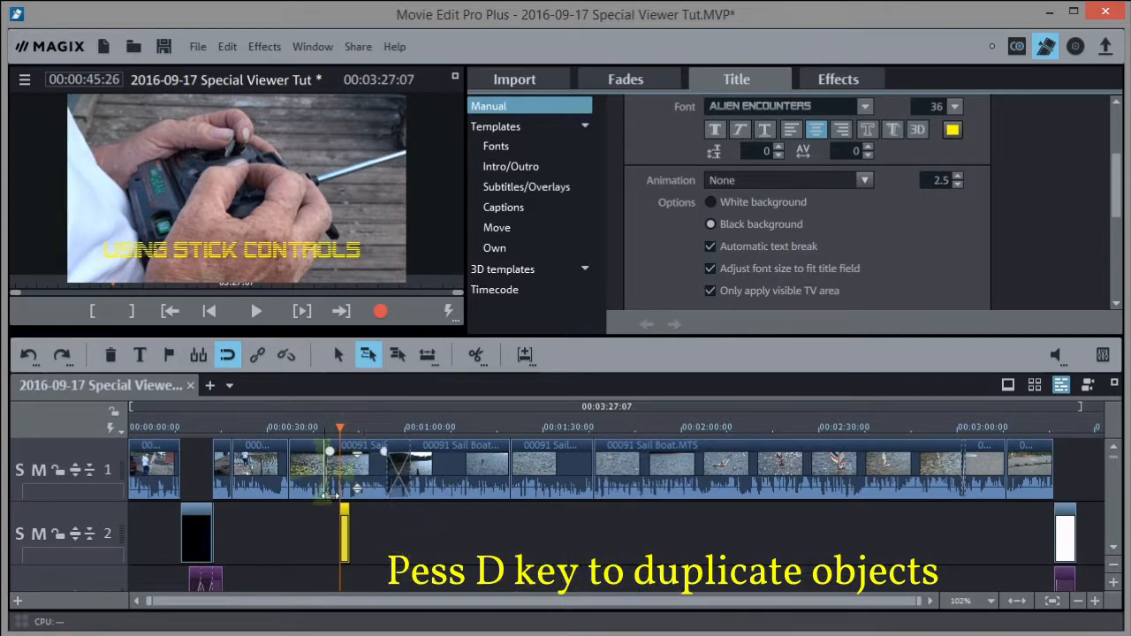
Zoom the timeline in, adjust the title clip's length, and scrub the playhead to about 1:22
left_click(644, 474)
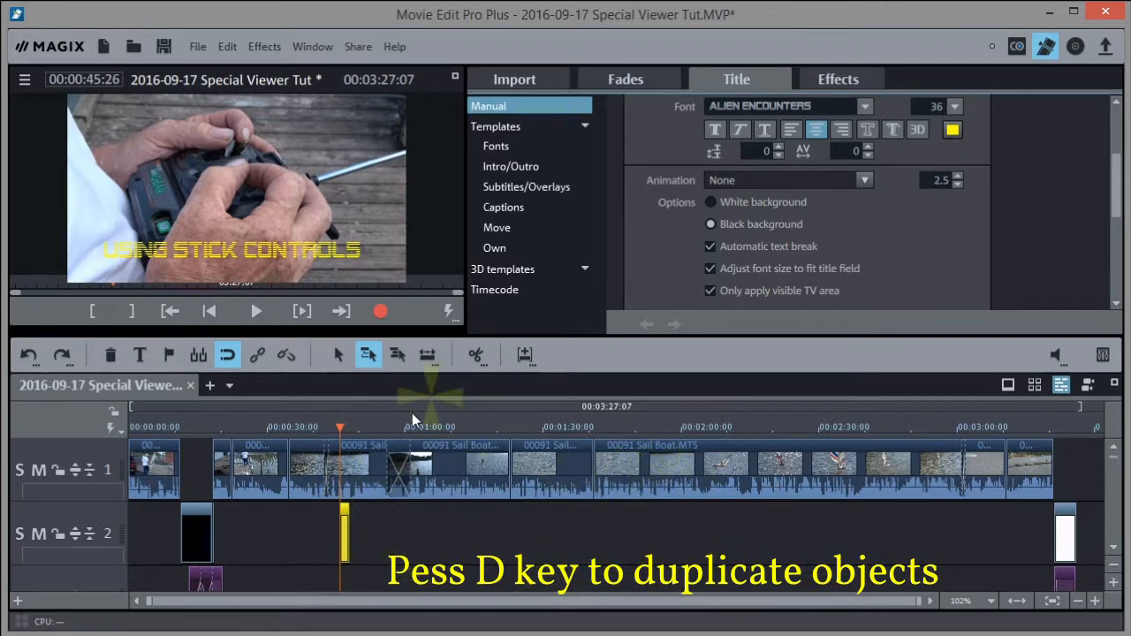
left_click(347, 531)
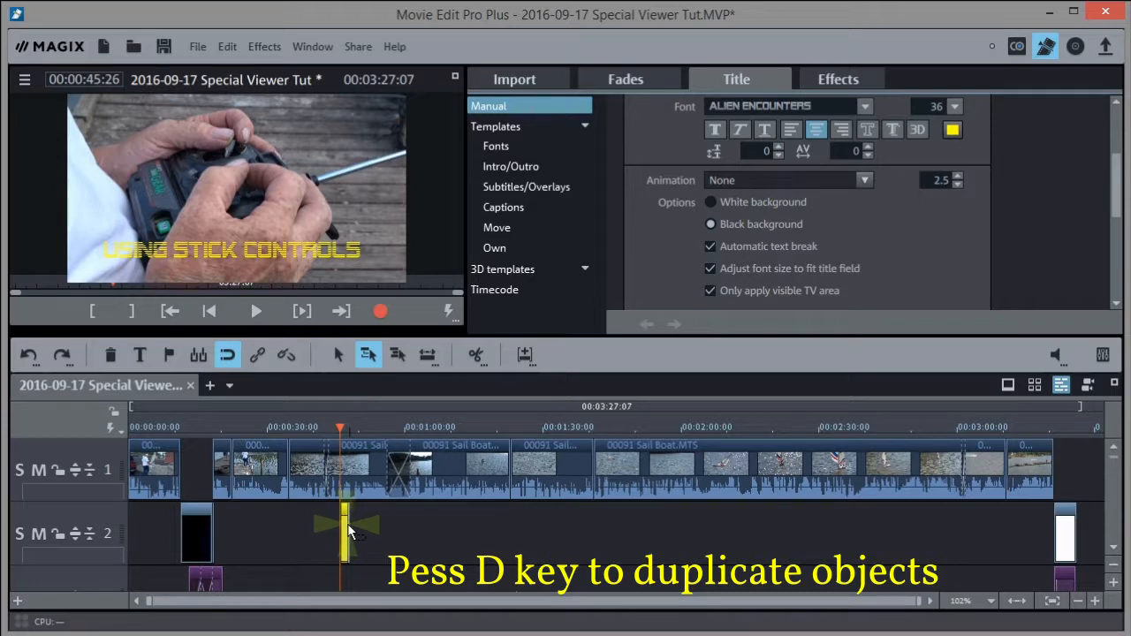
left_click(582, 530)
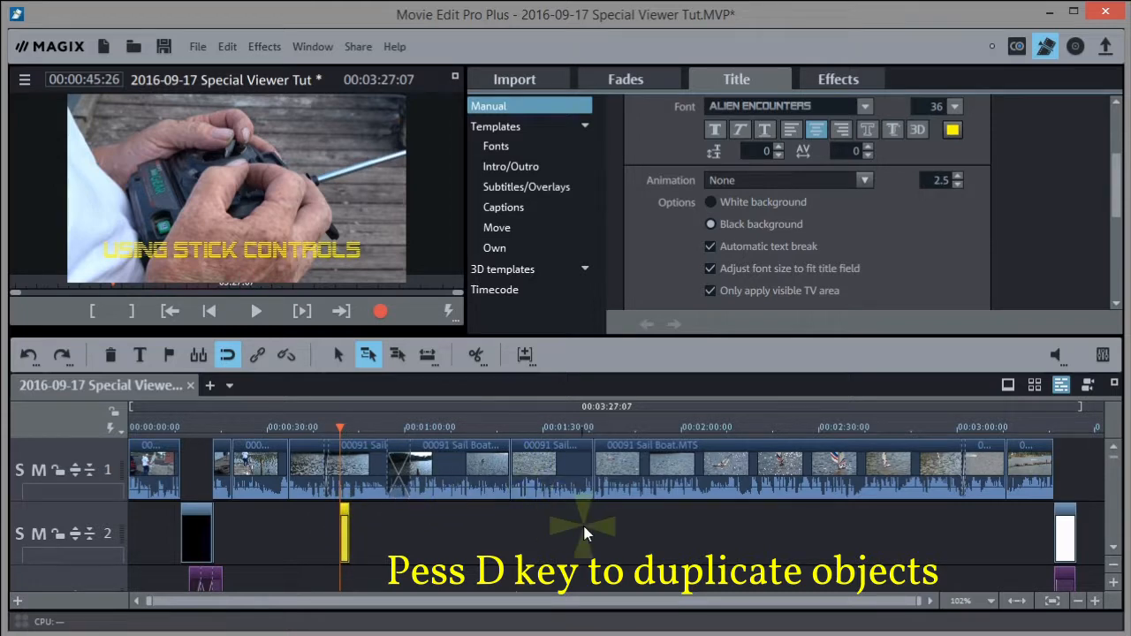
left_click(1094, 601)
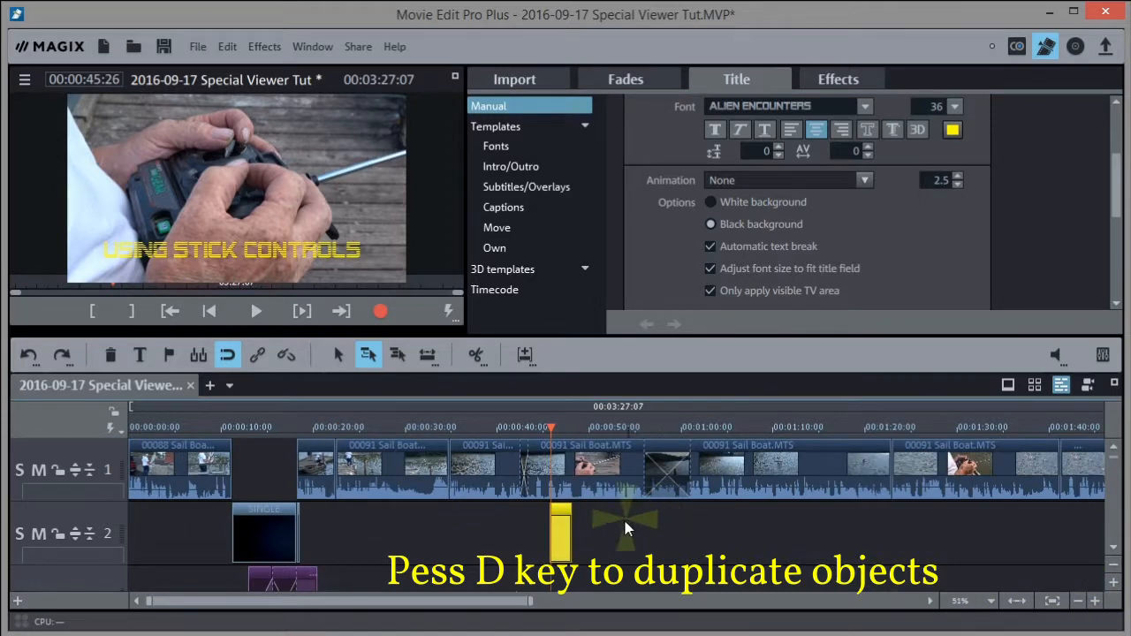
left_click(565, 530)
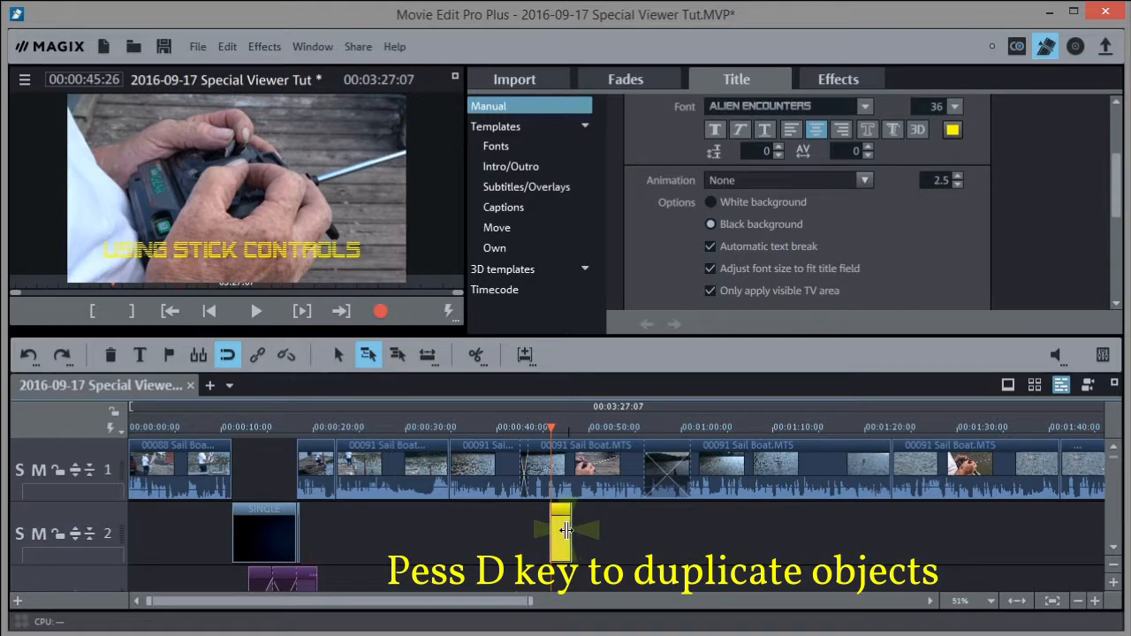
left_click_drag(555, 417, 628, 433)
left_click_drag(568, 532, 626, 533)
left_click(544, 425)
left_click_drag(544, 425, 666, 437)
left_click_drag(781, 431, 918, 437)
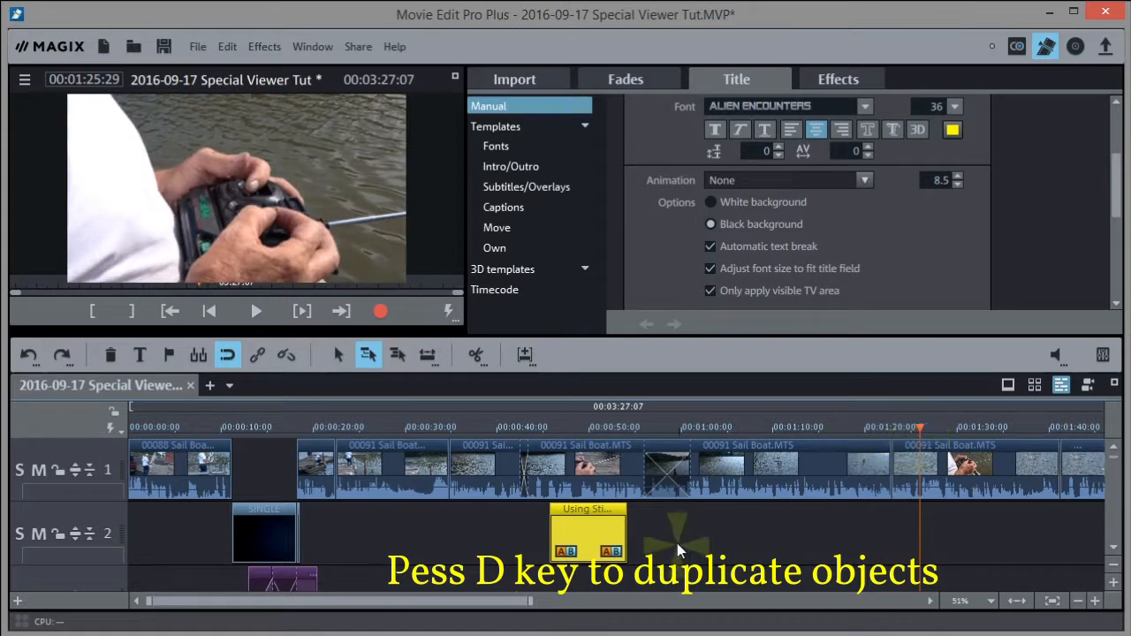
Duplicate the USING STICK CONTROLS title with D and move the copy to about 1:22
left_click(583, 539)
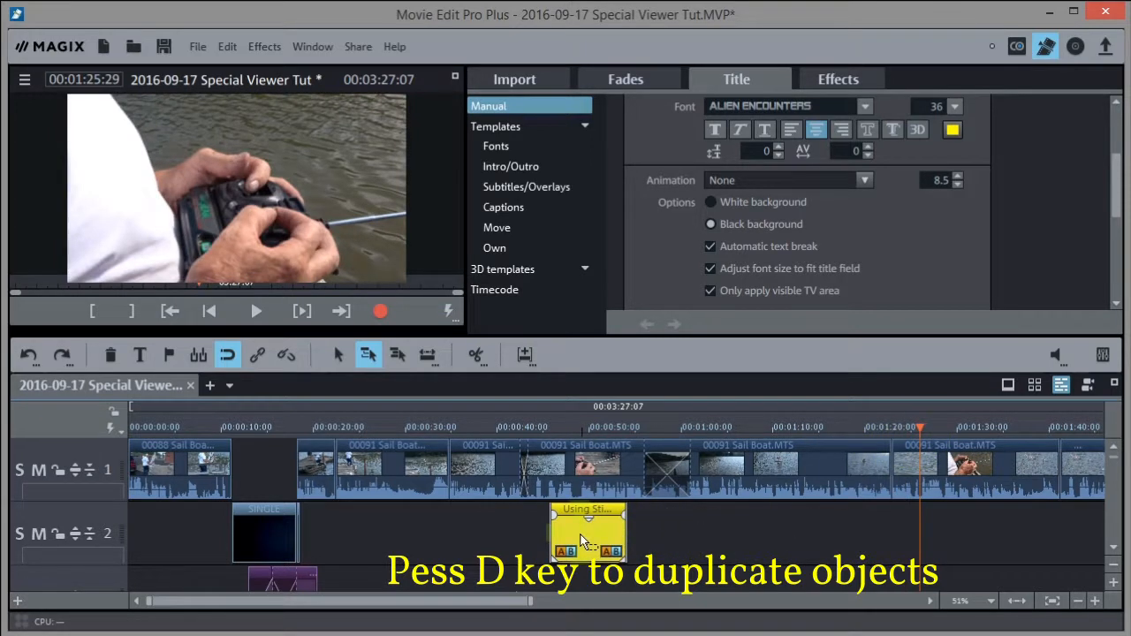
key("d")
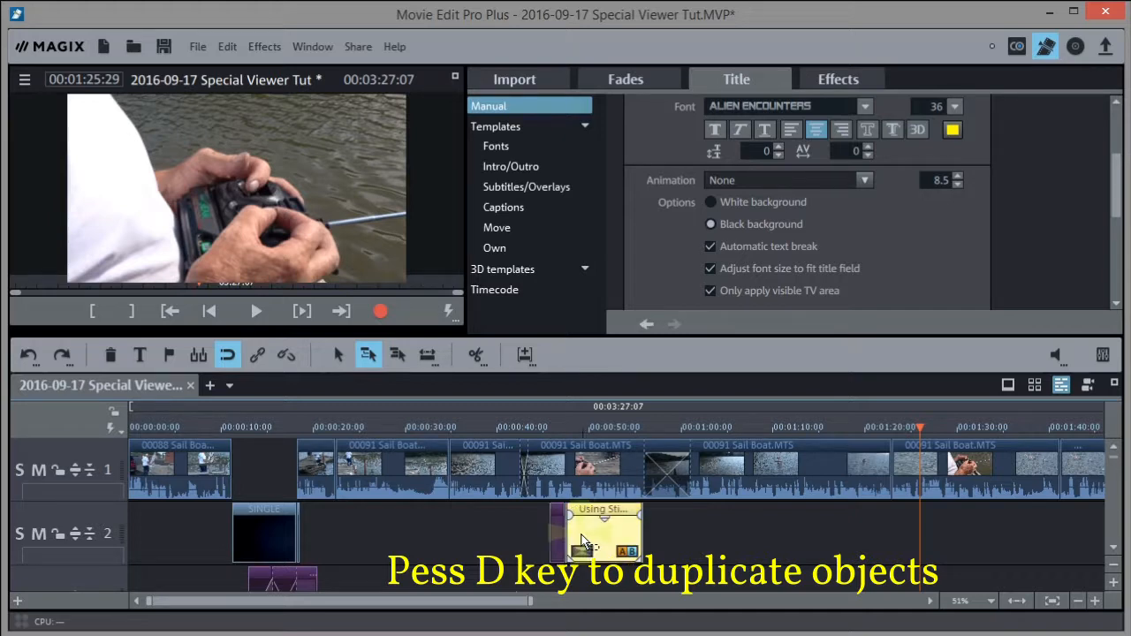
left_click_drag(610, 539, 968, 535)
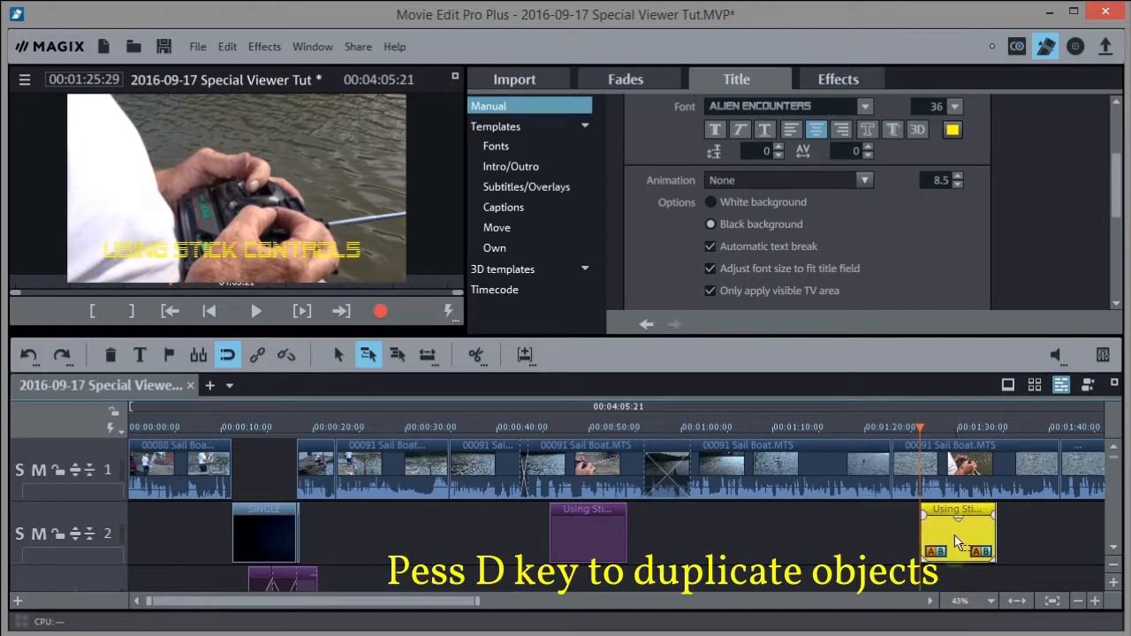
Edit the copied title in the preview monitor so it reads 'USING STICKS'
left_click(246, 250)
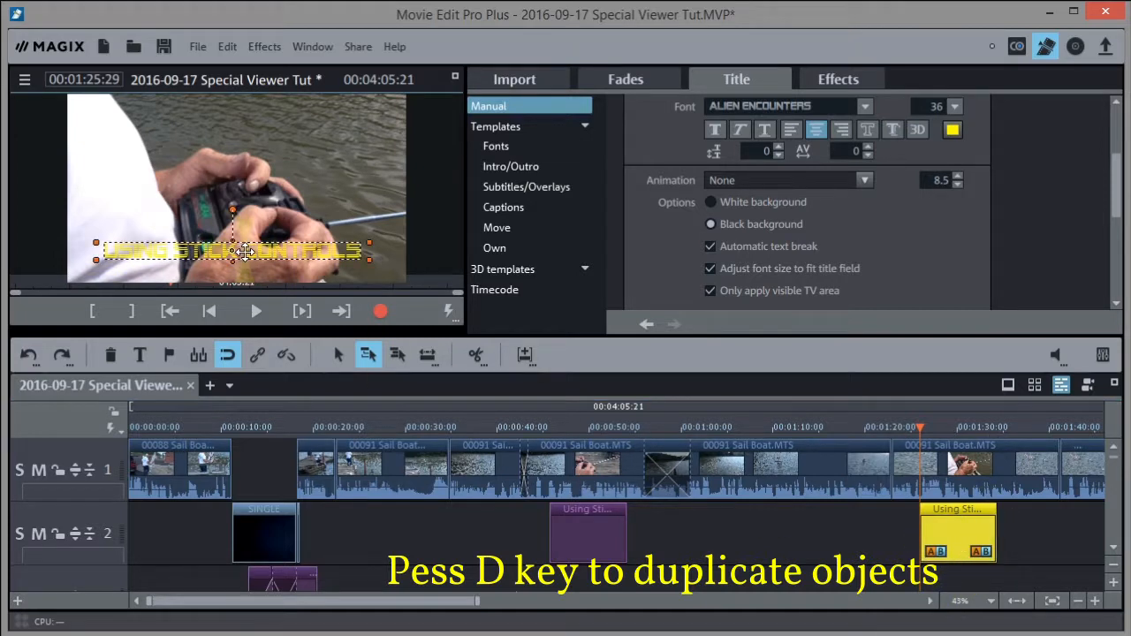
double_click(246, 253)
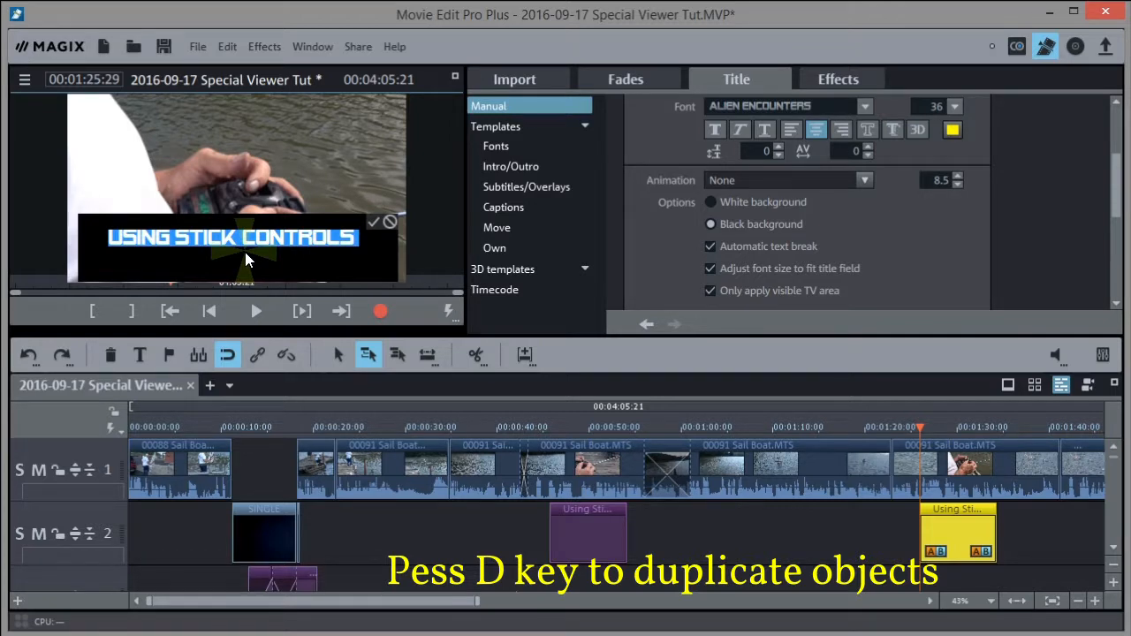
type("using sticks")
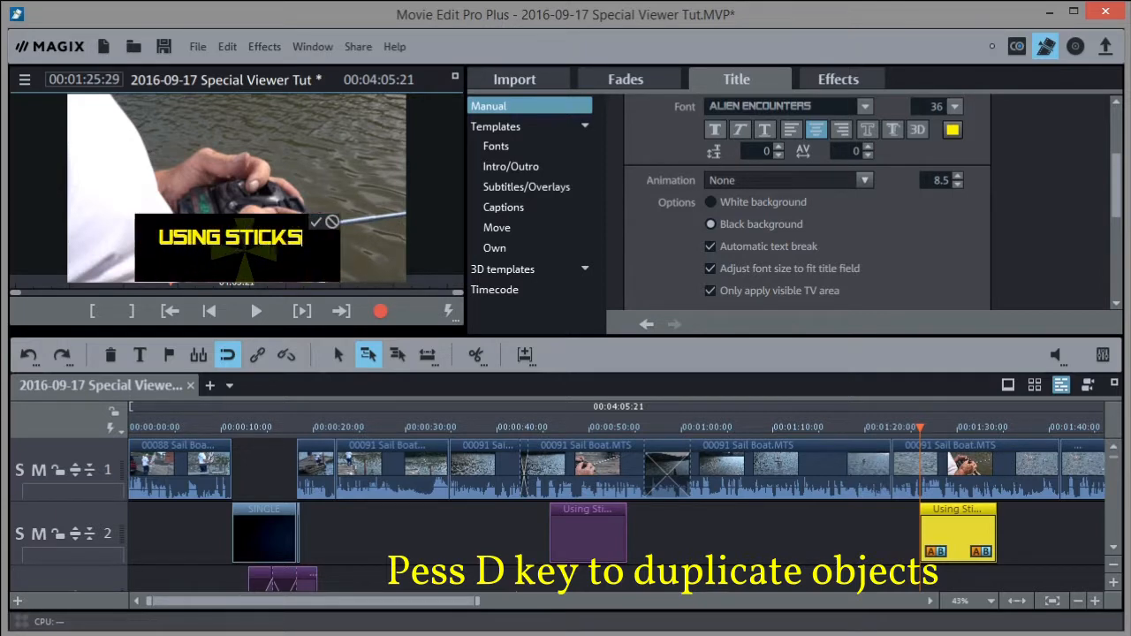
left_click(315, 225)
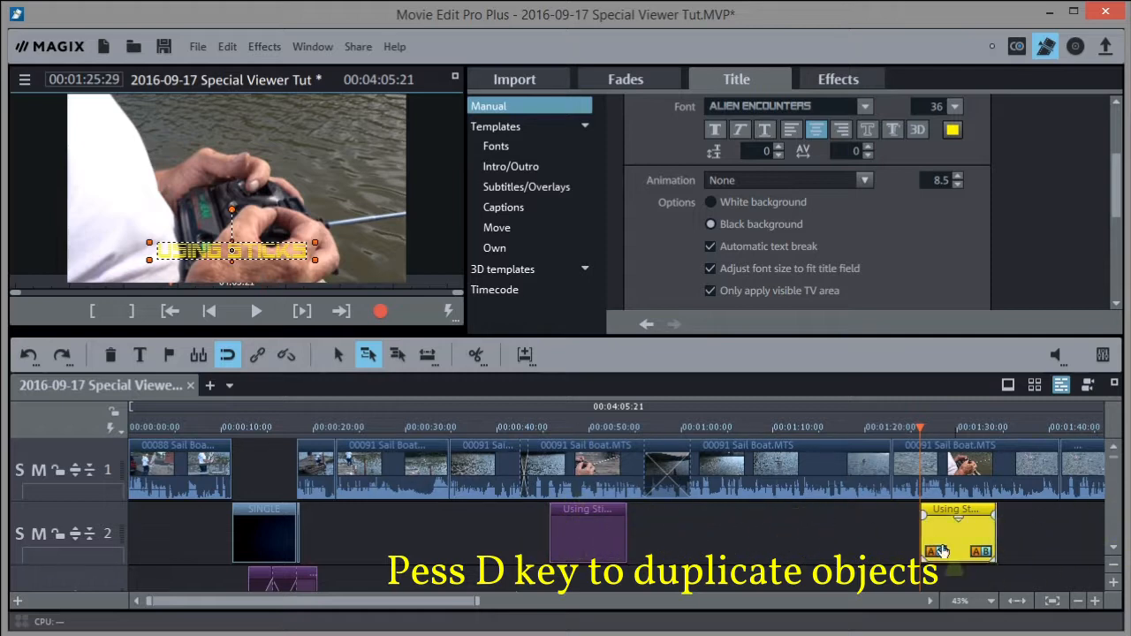
Save the project with File > Save project
left_click(186, 45)
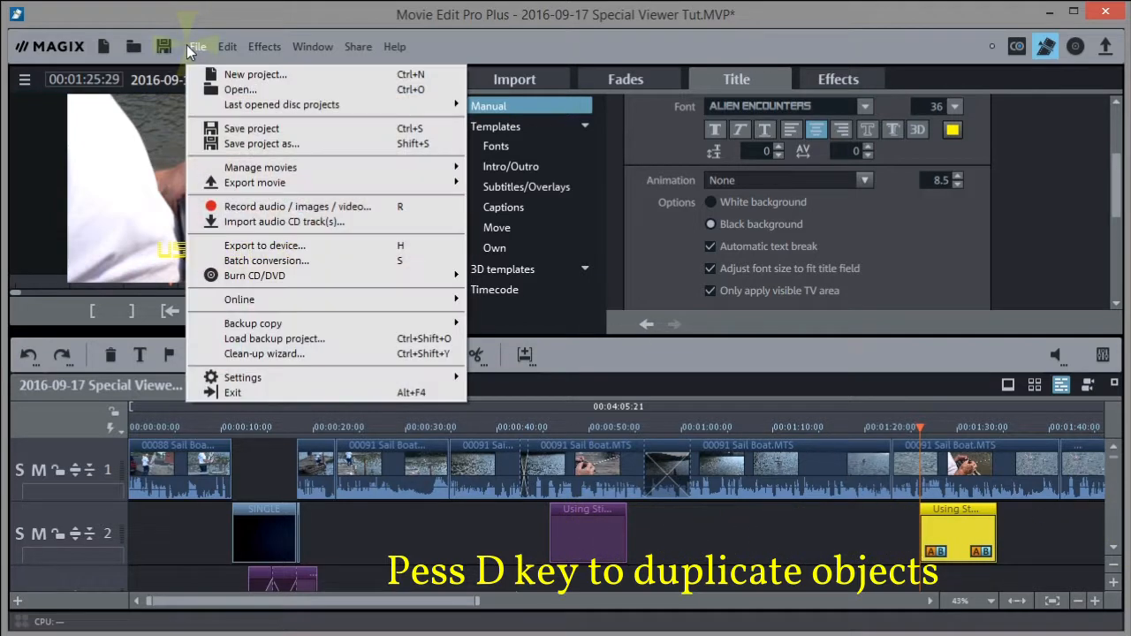
left_click(252, 130)
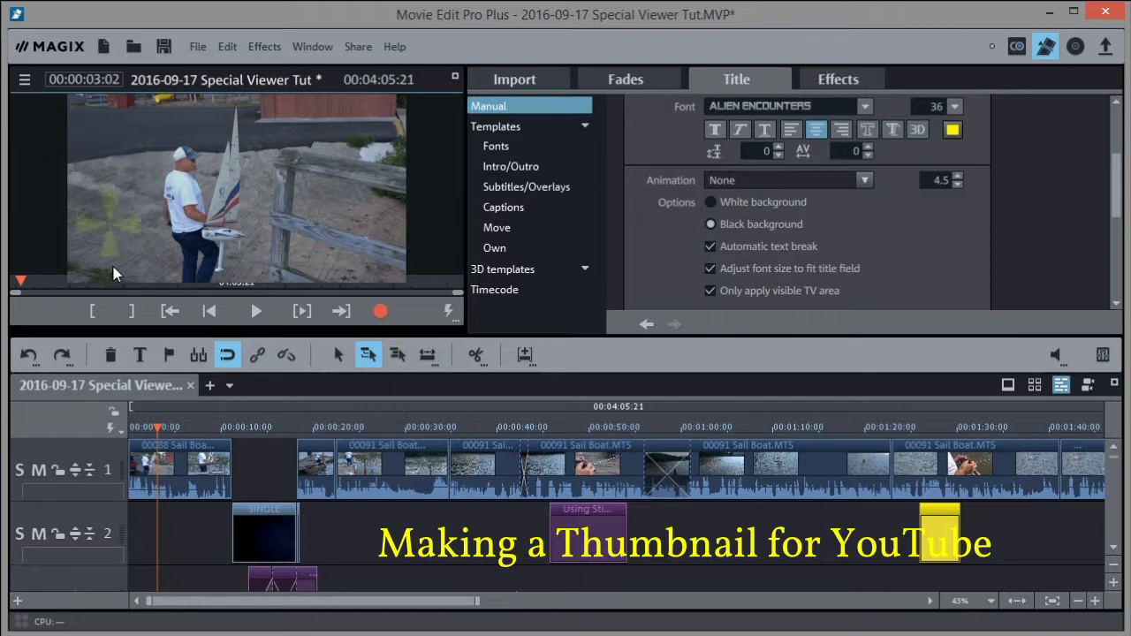
Shuttle with J/K/L from the start to 00:00:03:00 and split the opening clip there
left_click(158, 428)
mouse_move(157, 428)
left_mouse_down()
mouse_move(133, 429)
mouse_move(160, 430)
left_mouse_up()
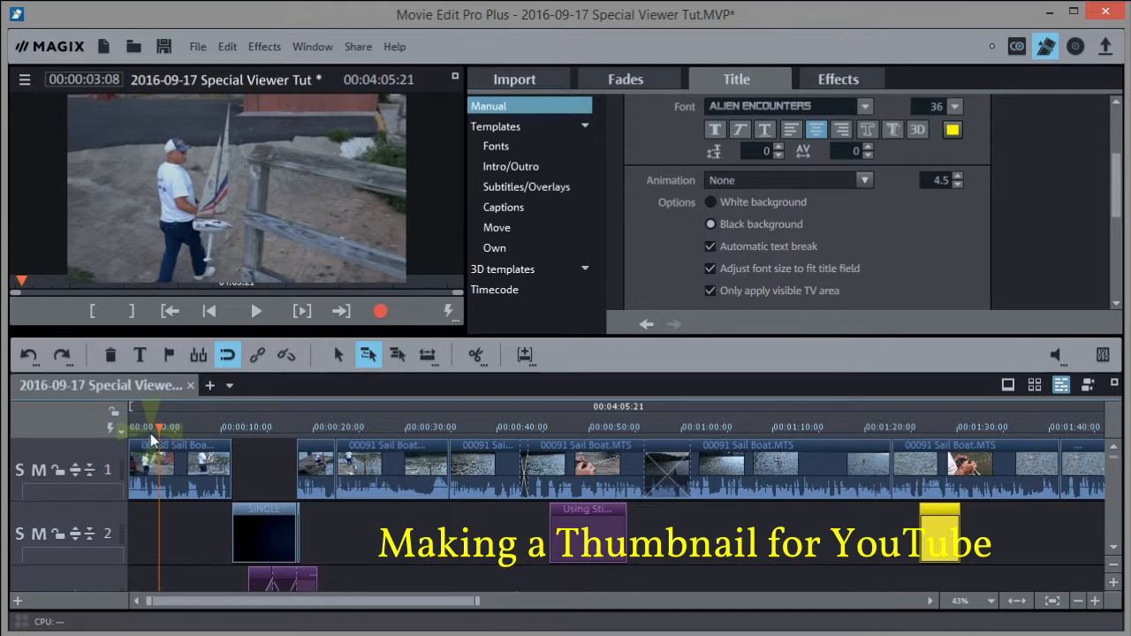
key("j")
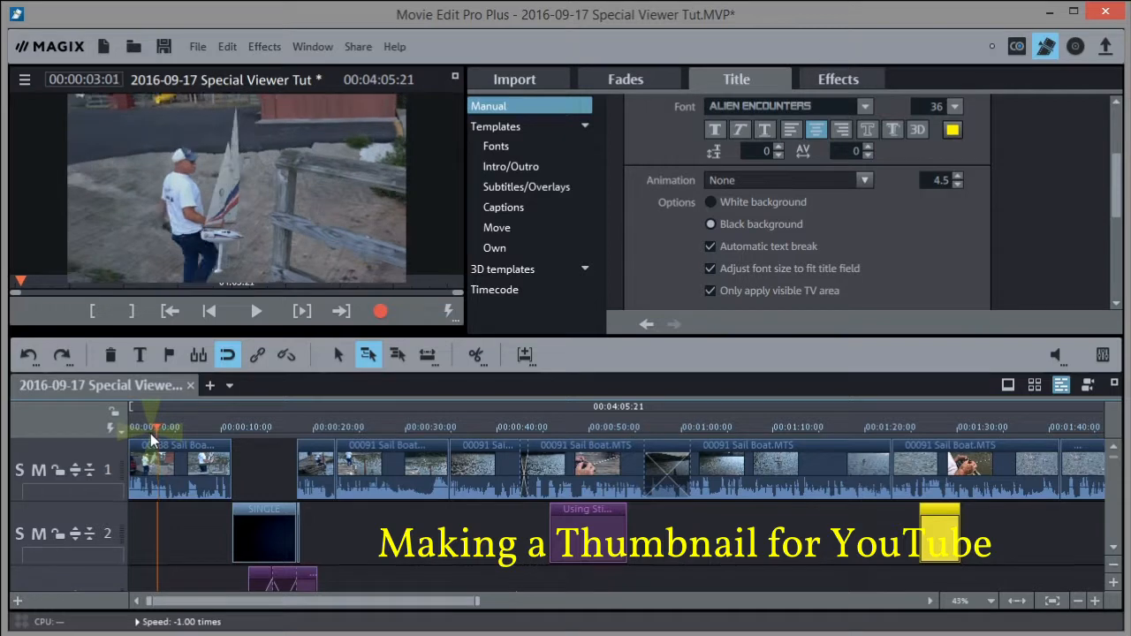
key("l")
key("l")
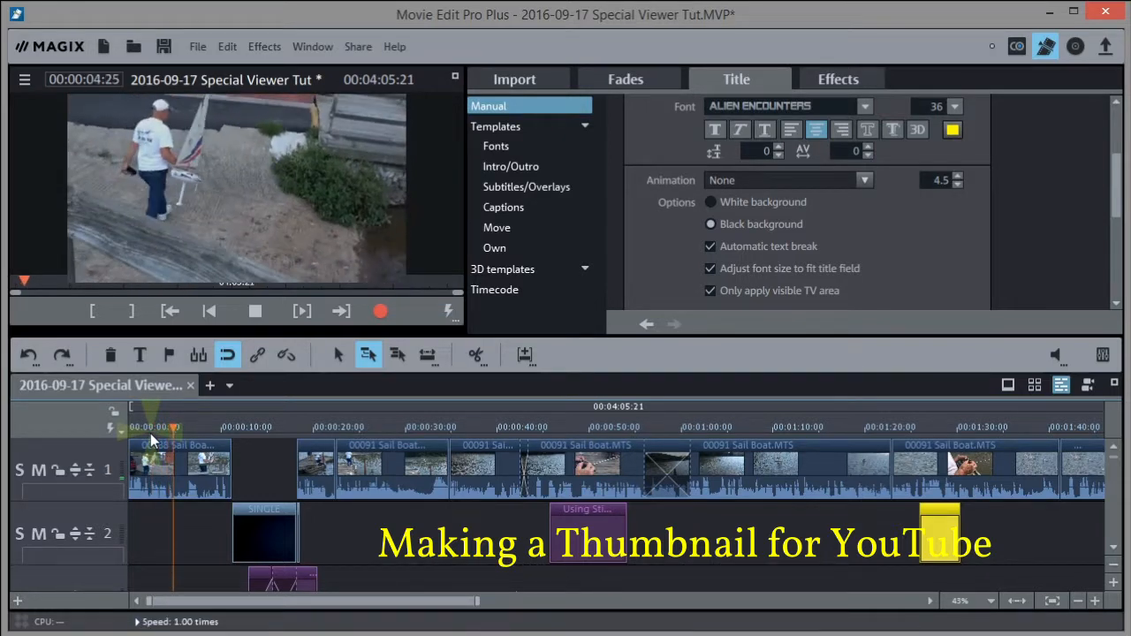
key("j")
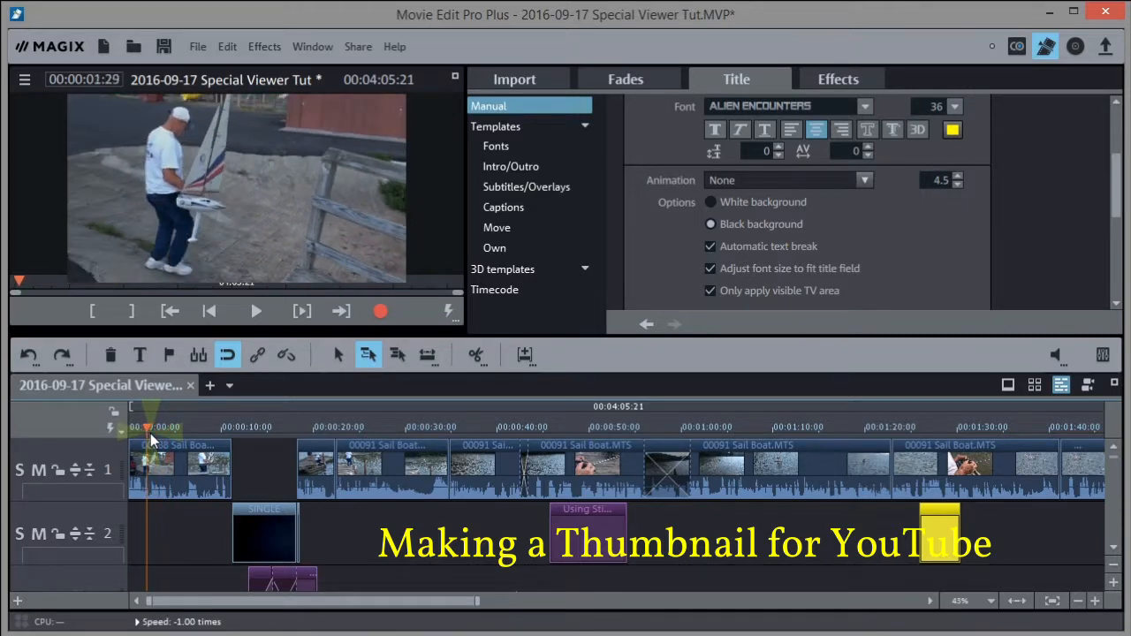
key("k")
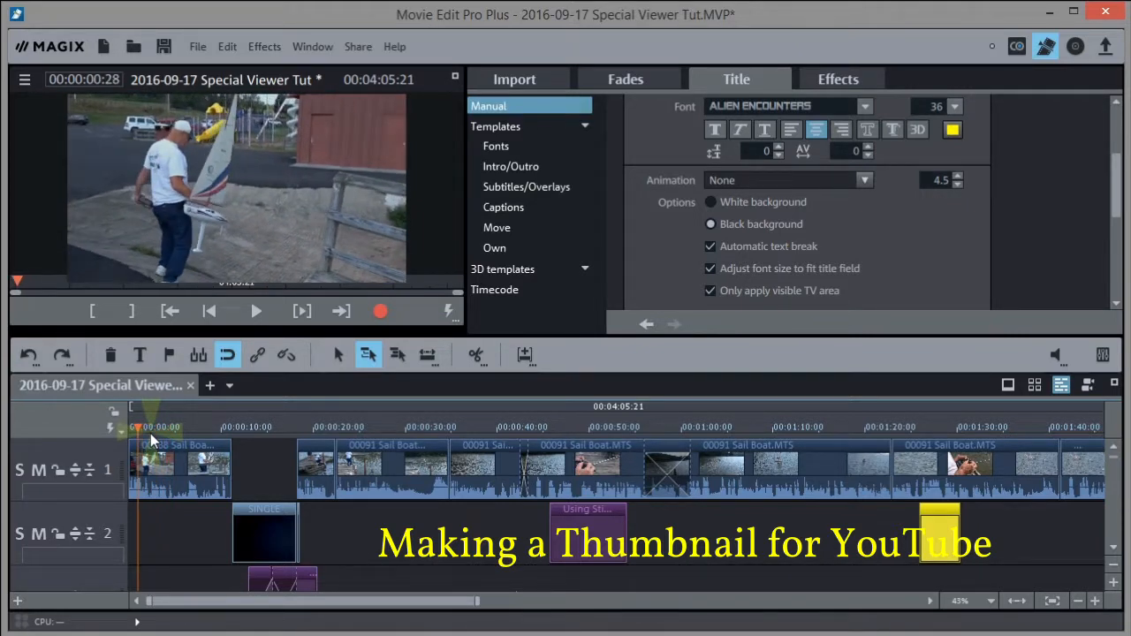
key("l")
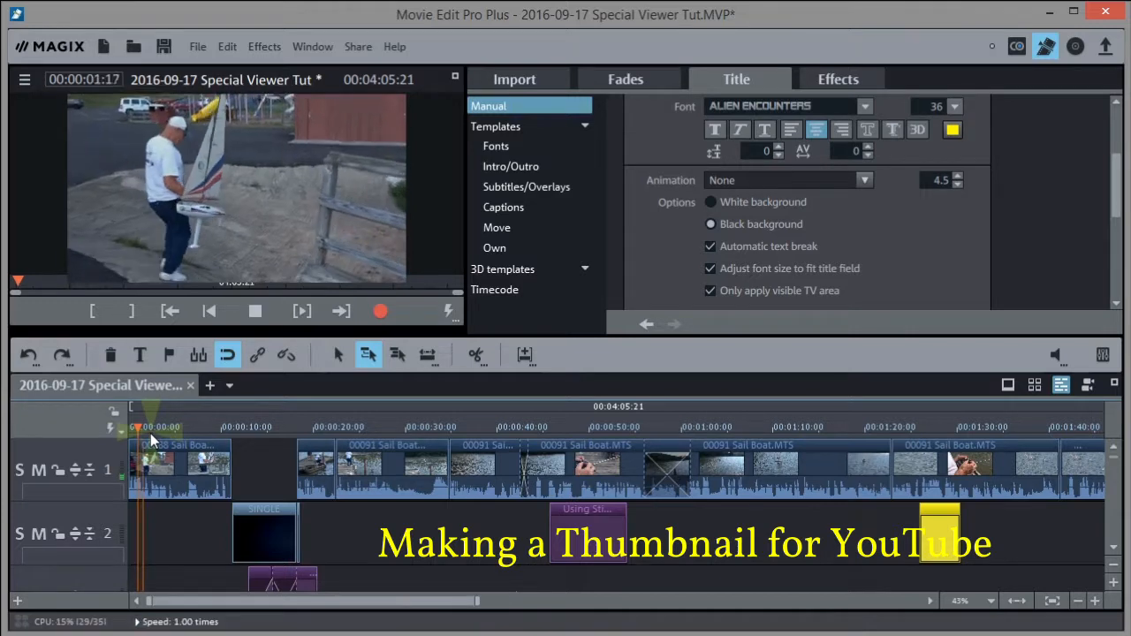
key("k")
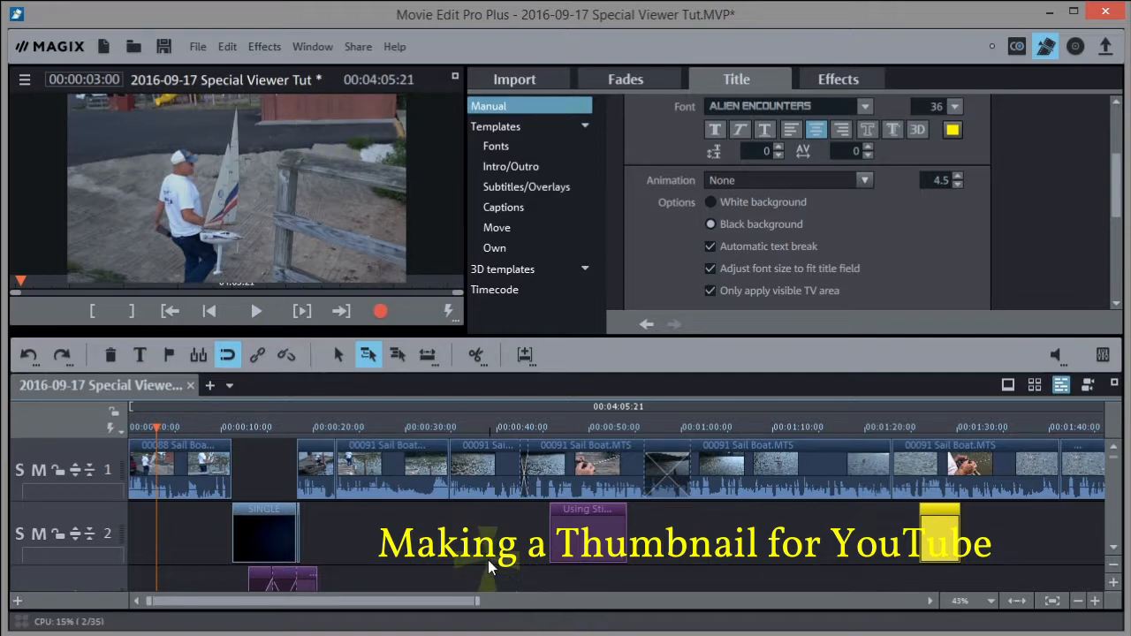
left_click(475, 357)
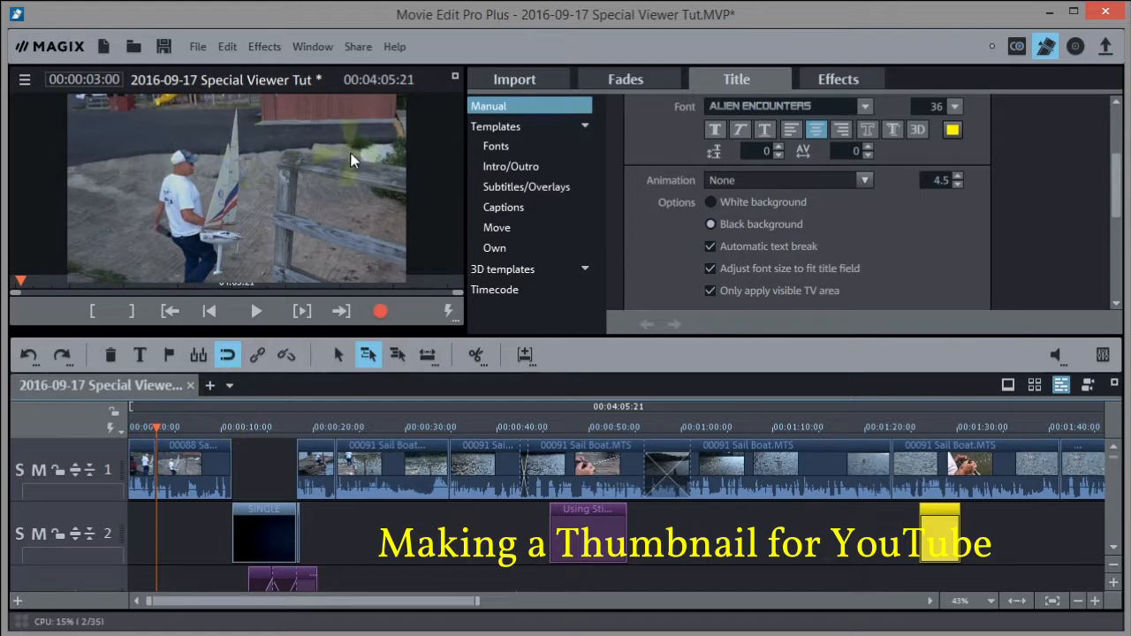
Browse the title template categories: intro/outro, subtitle/overlay and caption templates
left_click(520, 126)
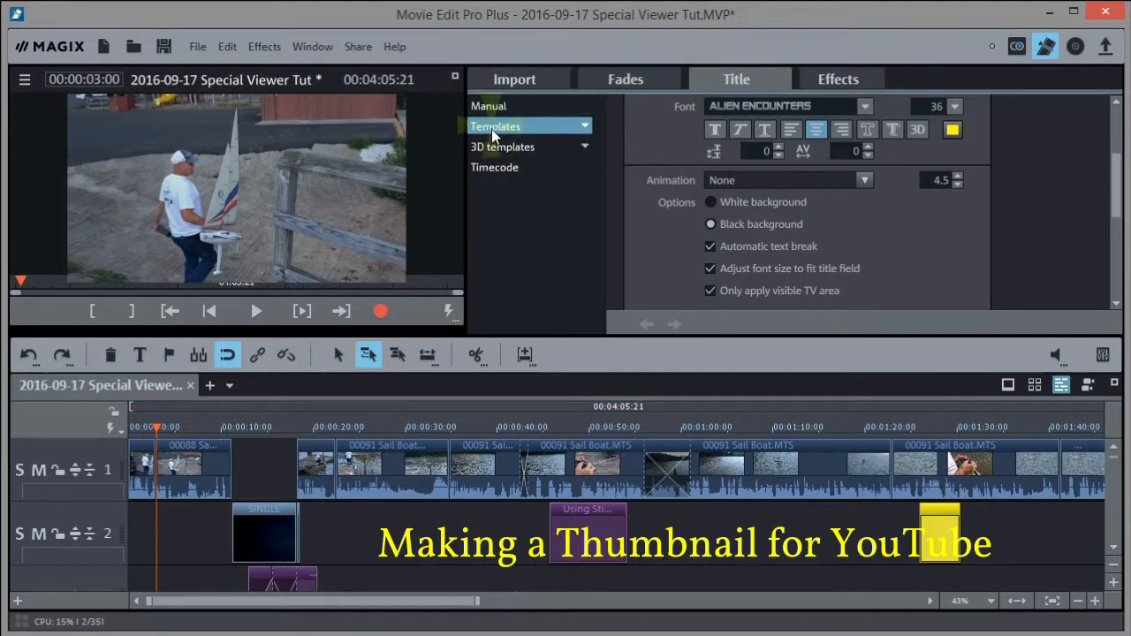
left_click(493, 126)
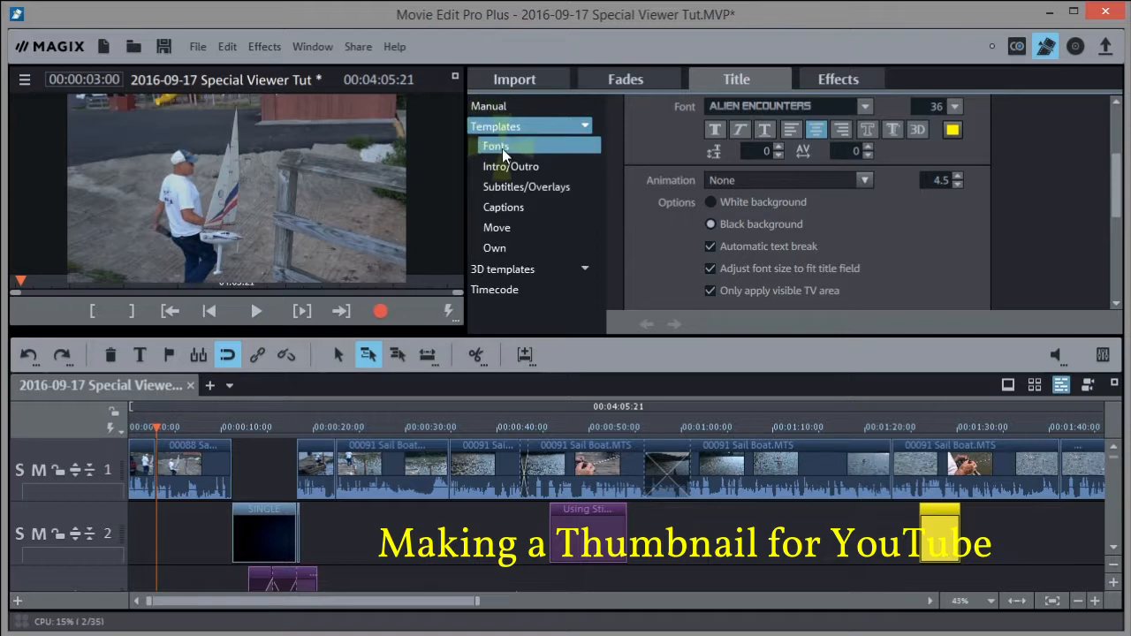
left_click(502, 148)
left_click(510, 165)
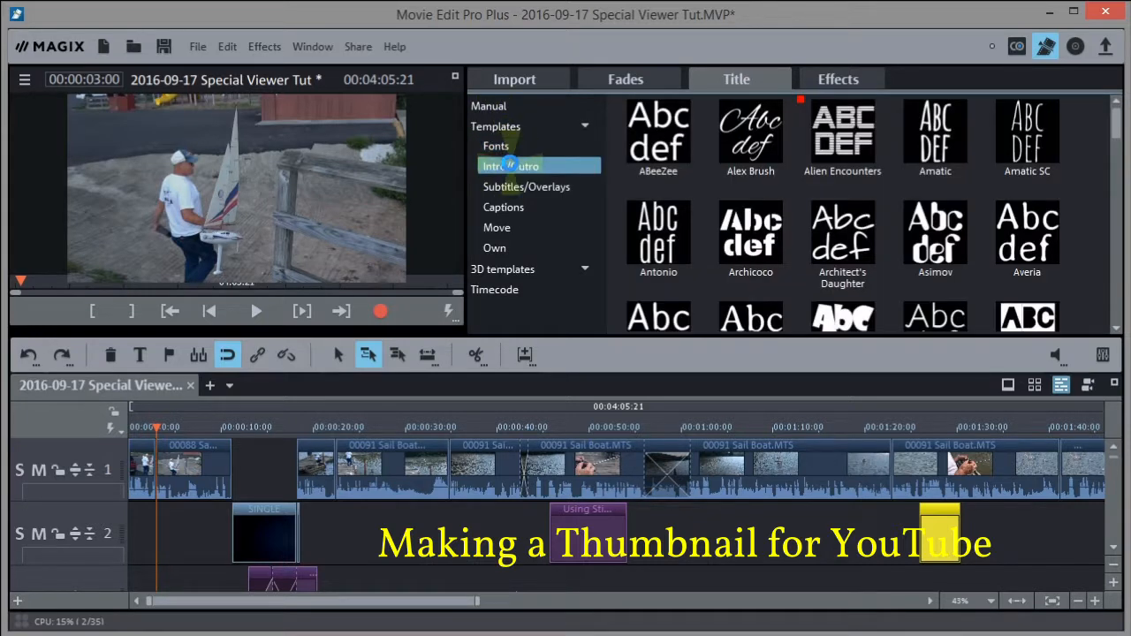
left_click(508, 190)
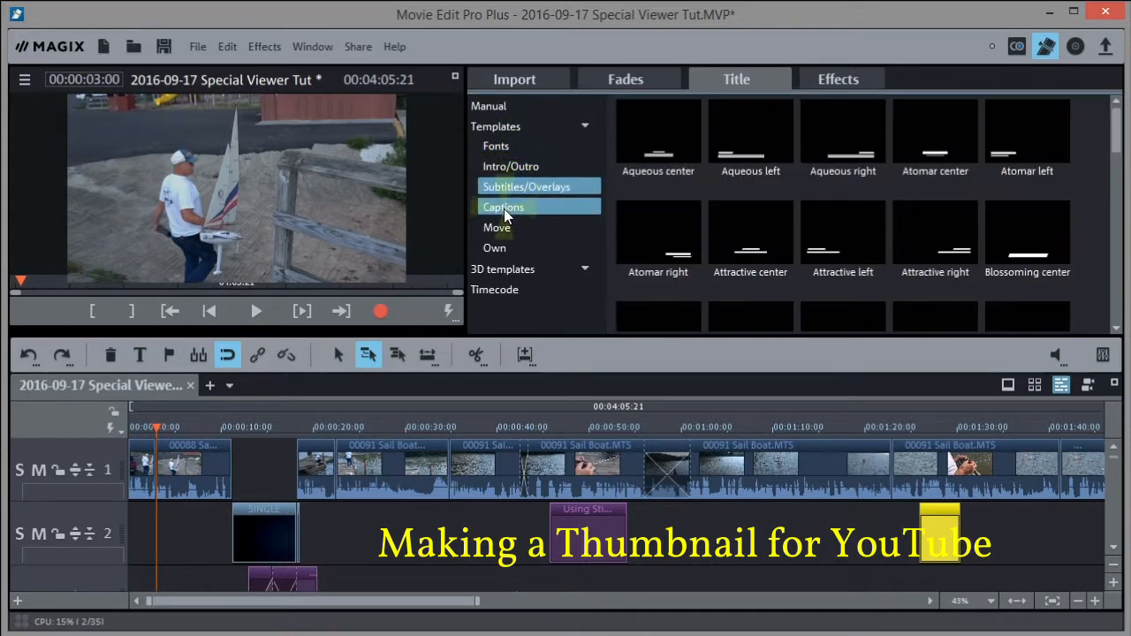
left_click(503, 209)
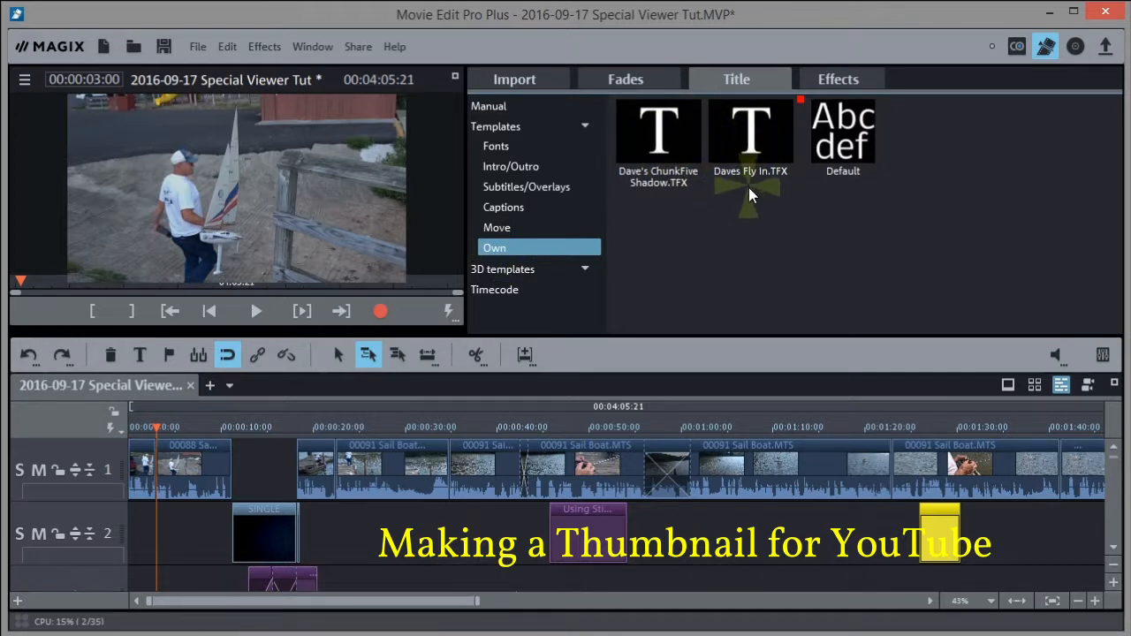
left_click(504, 207)
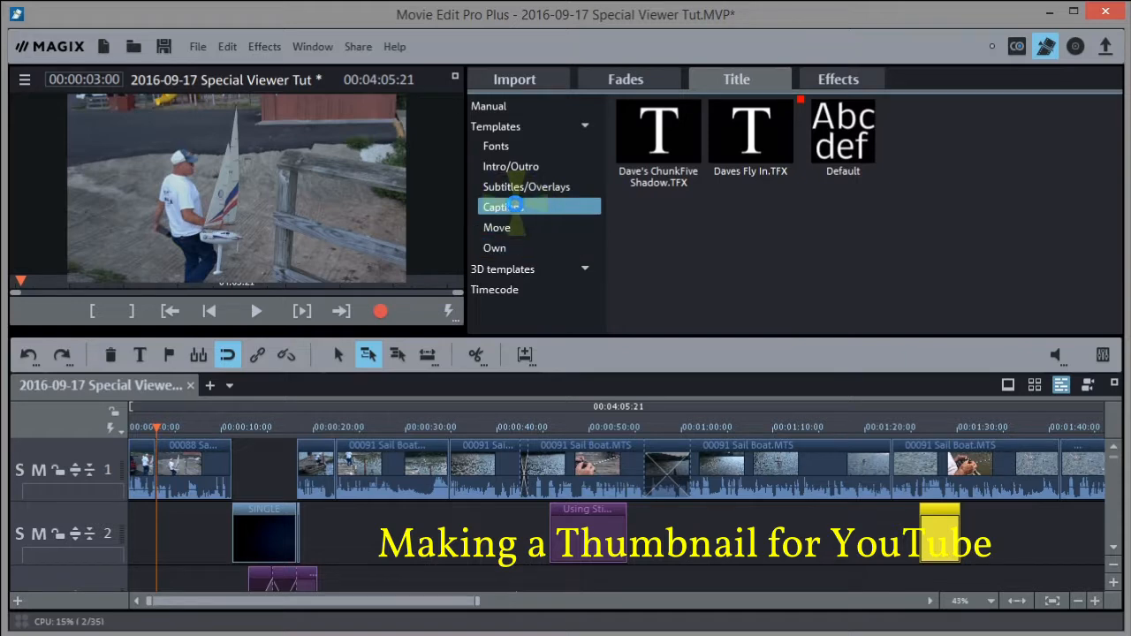
left_click(519, 184)
Show the Fonts templates and scroll the grid from Averia Sans to Canalization
left_click(511, 148)
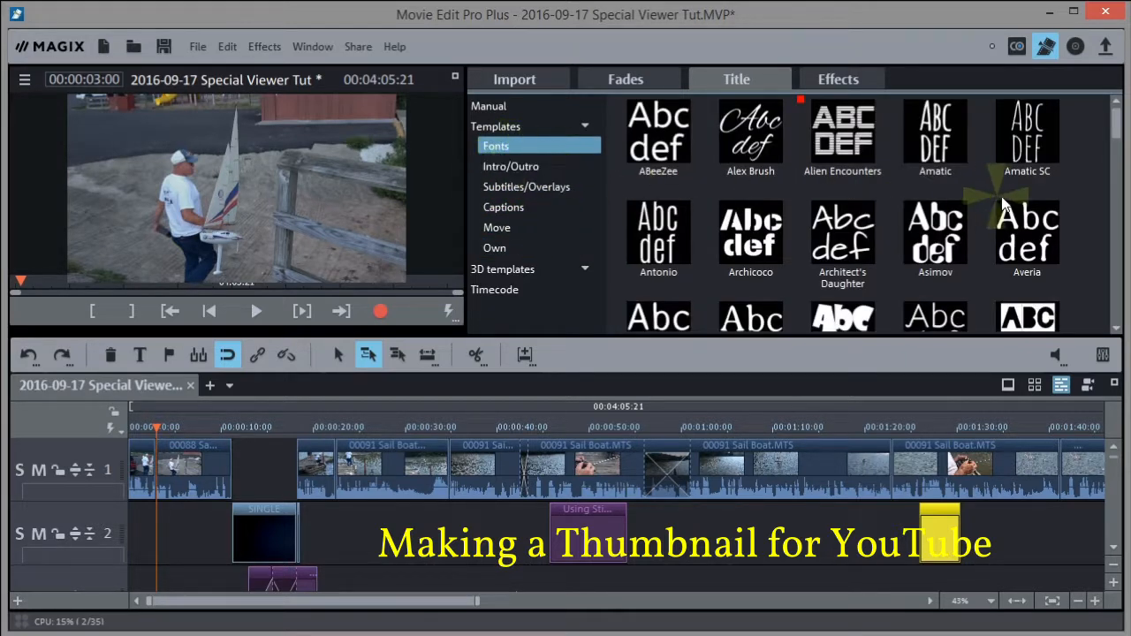
mouse_move(993, 208)
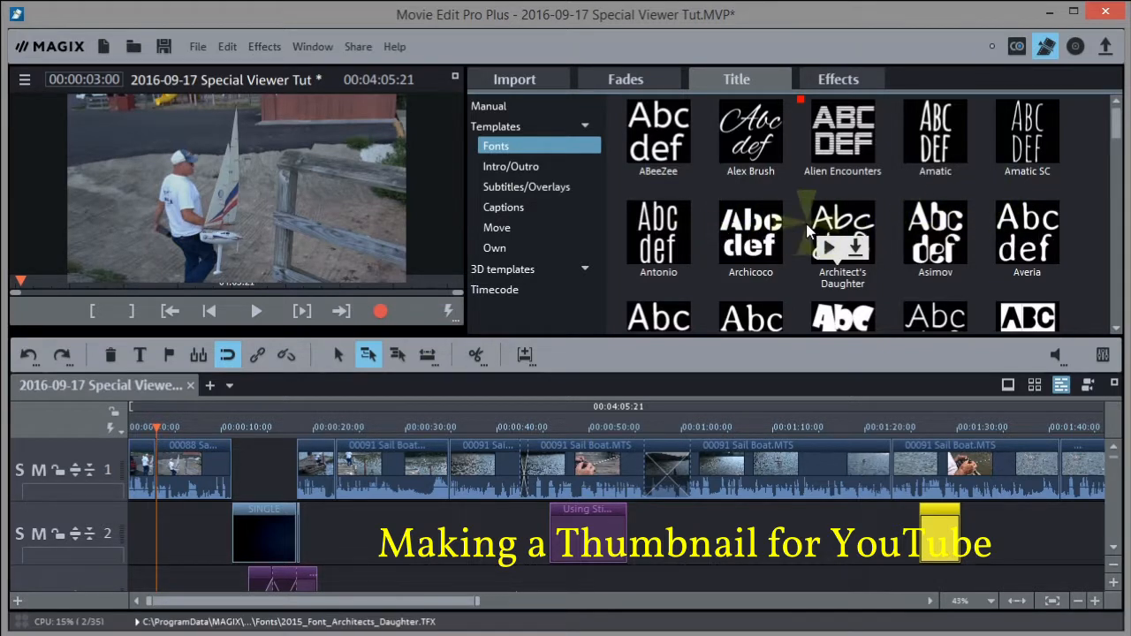
left_click(1115, 235)
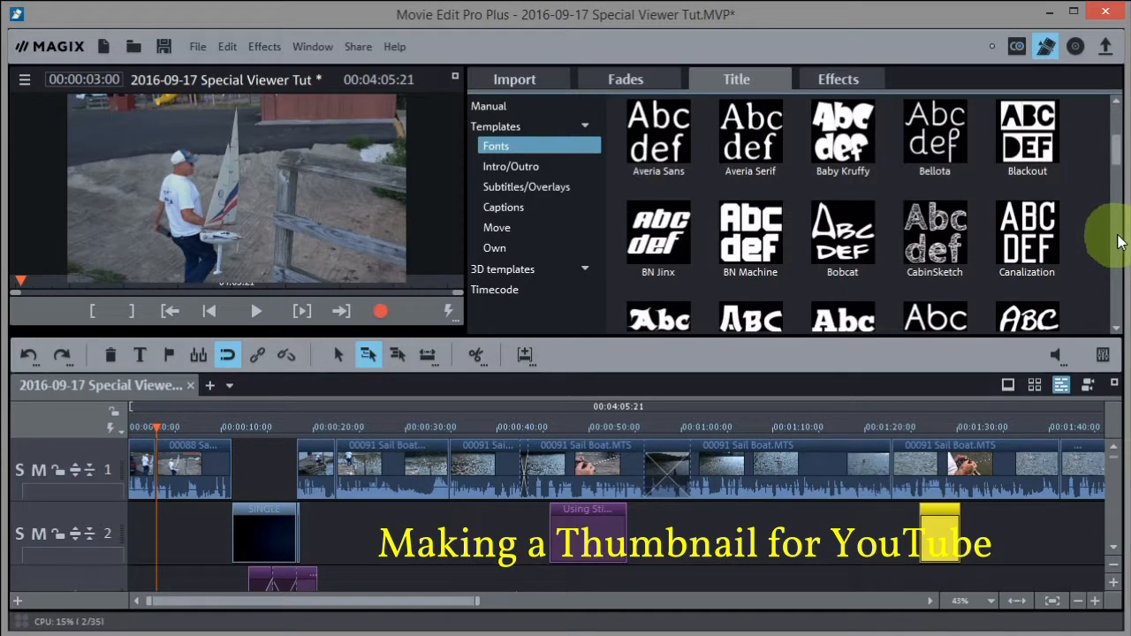
mouse_move(1120, 158)
left_mouse_down()
mouse_move(1111, 310)
mouse_move(1110, 150)
left_mouse_up()
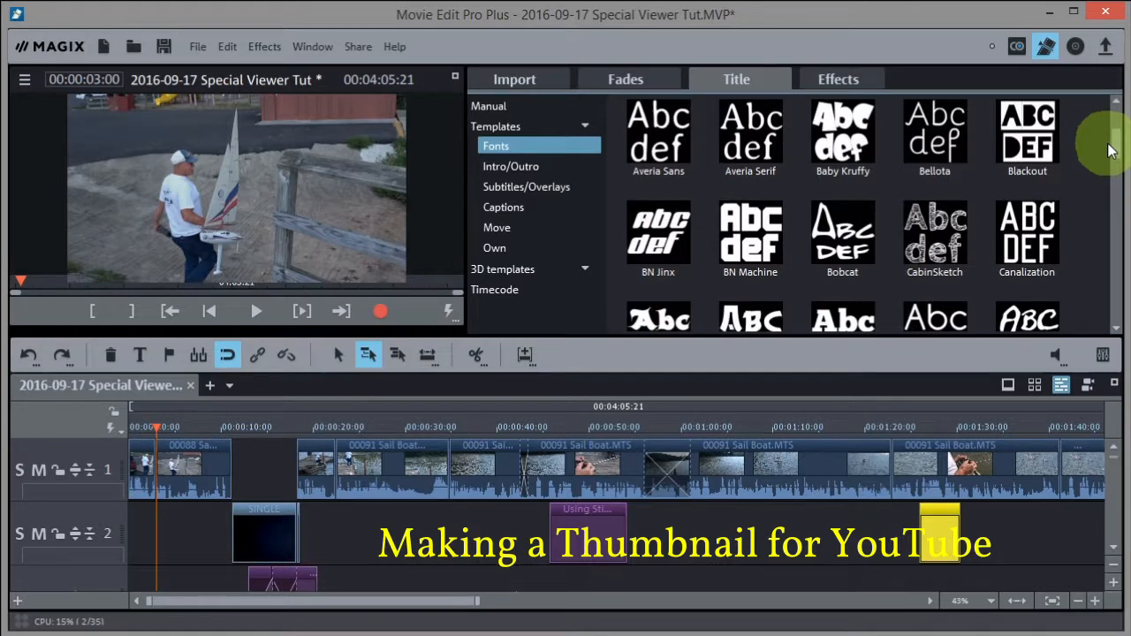
mouse_move(747, 210)
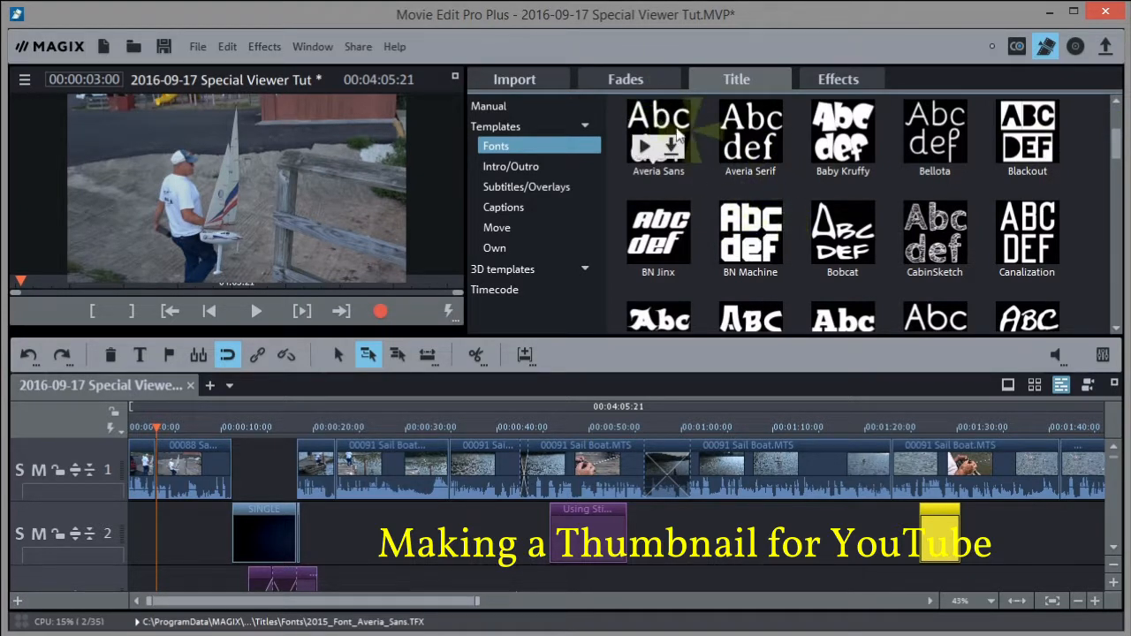
mouse_move(669, 181)
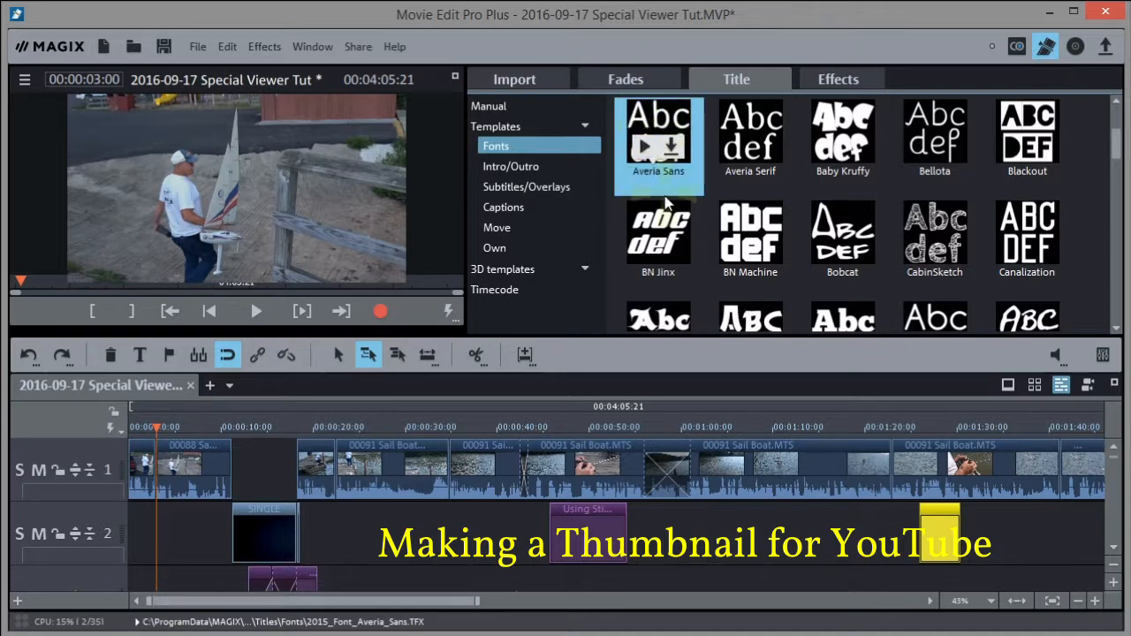
Add an Averia Sans title near 3 s on track 2, retitle it 'How to Sail an RC Sail Boat', widen its frame
left_click_drag(661, 124, 163, 523)
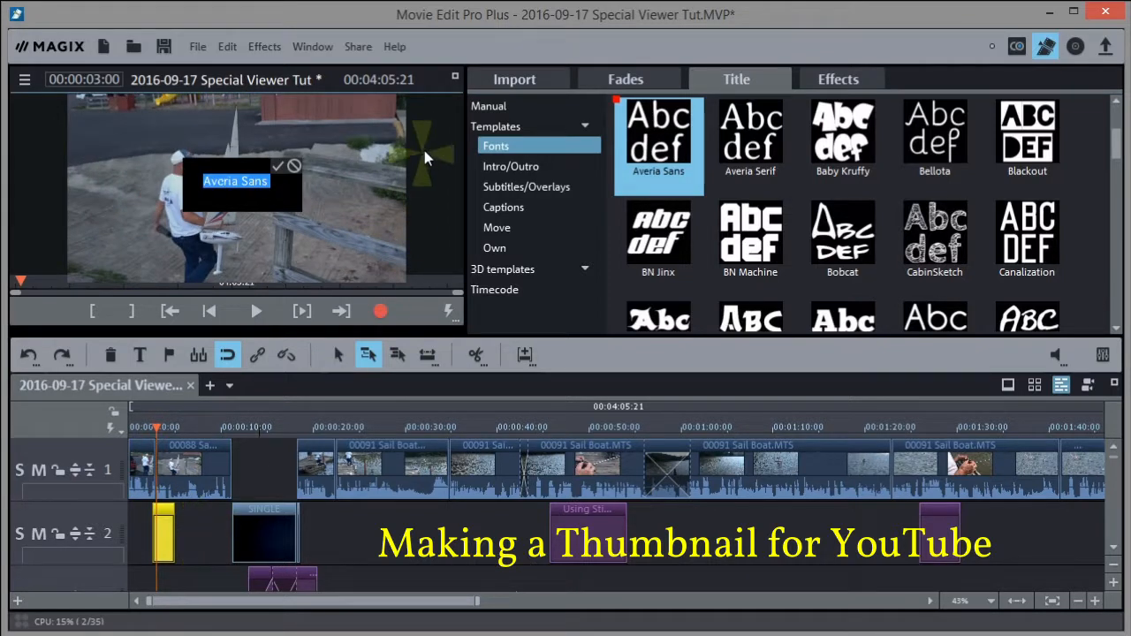
left_click(237, 181)
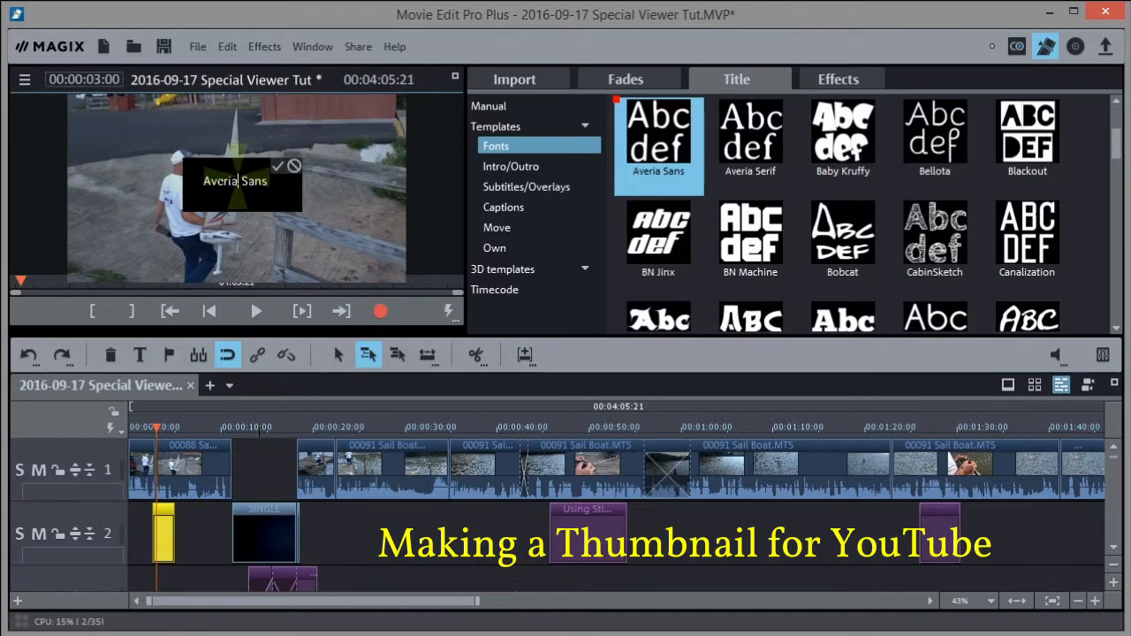
left_click_drag(269, 180, 196, 179)
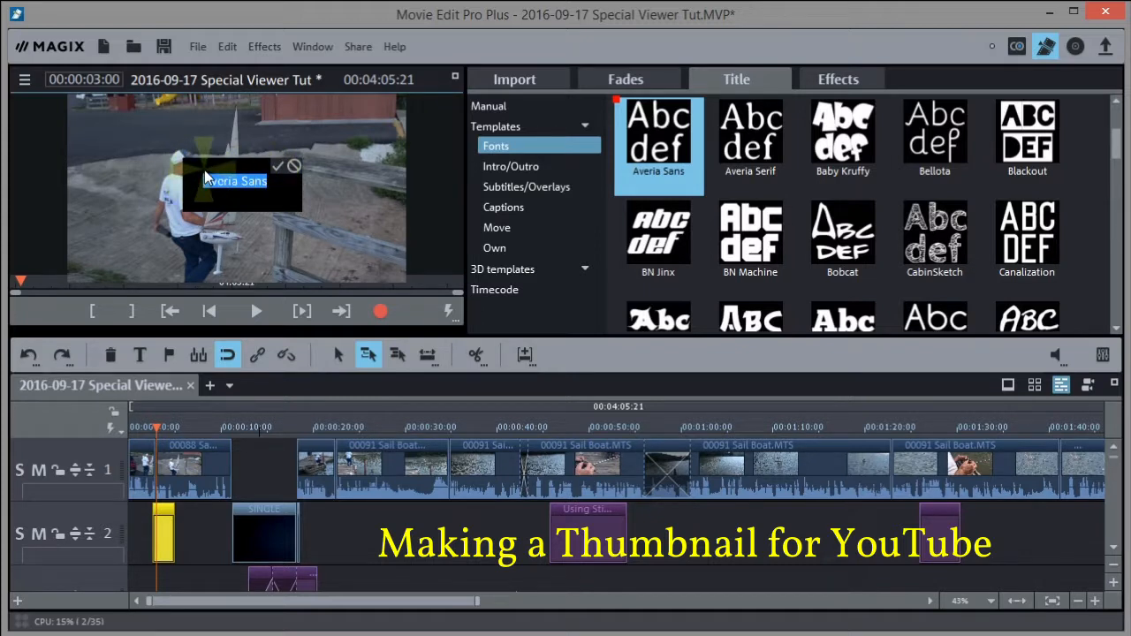
type("How to Sil")
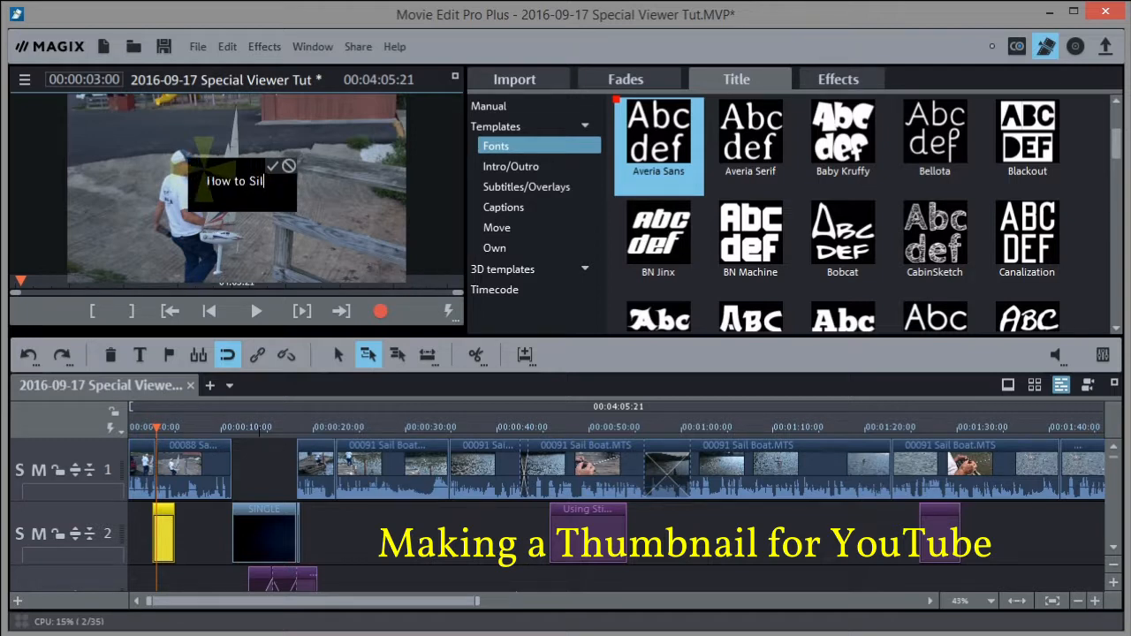
key("BackSpace")
key("BackSpace")
type("ail ")
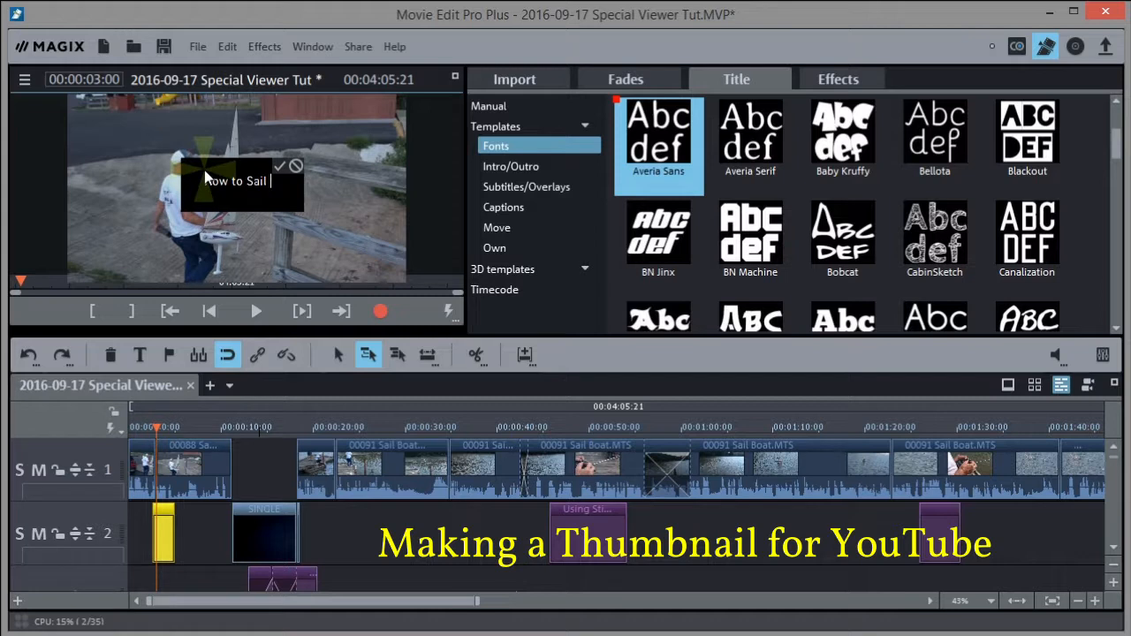
type("an")
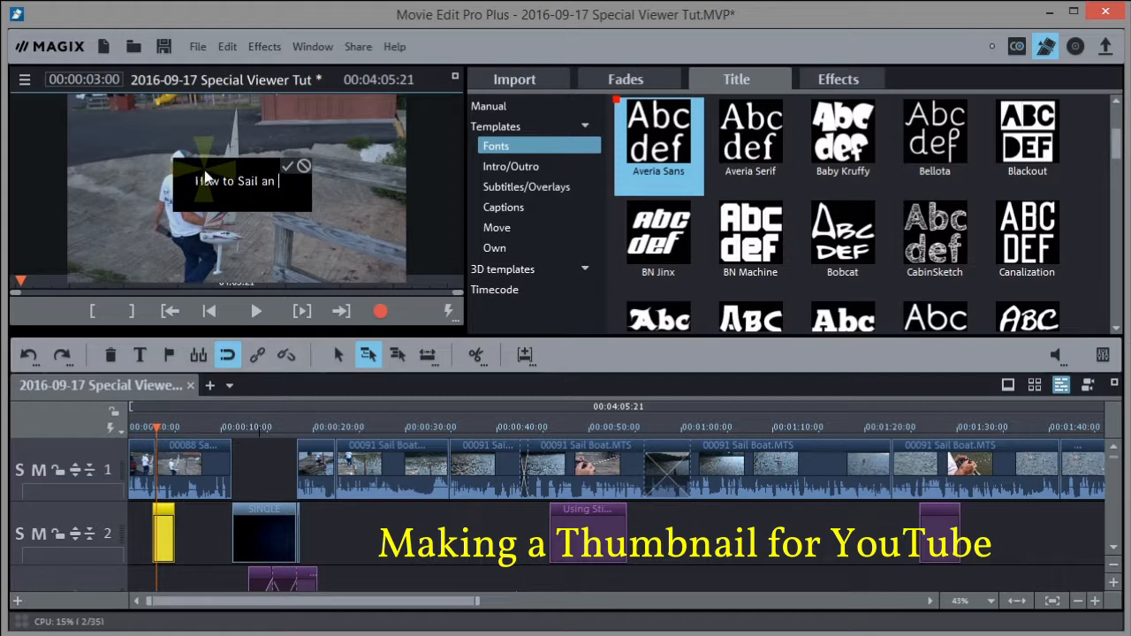
type(" RC ")
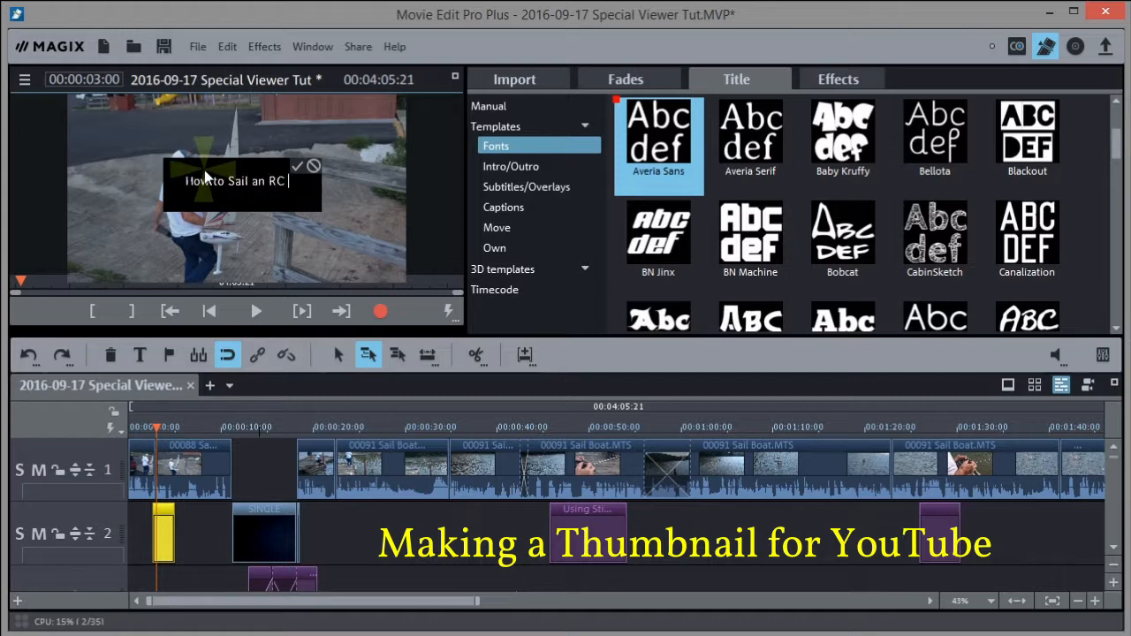
type("Sial")
key("BackSpace")
key("BackSpace")
key("BackSpace")
type("ail")
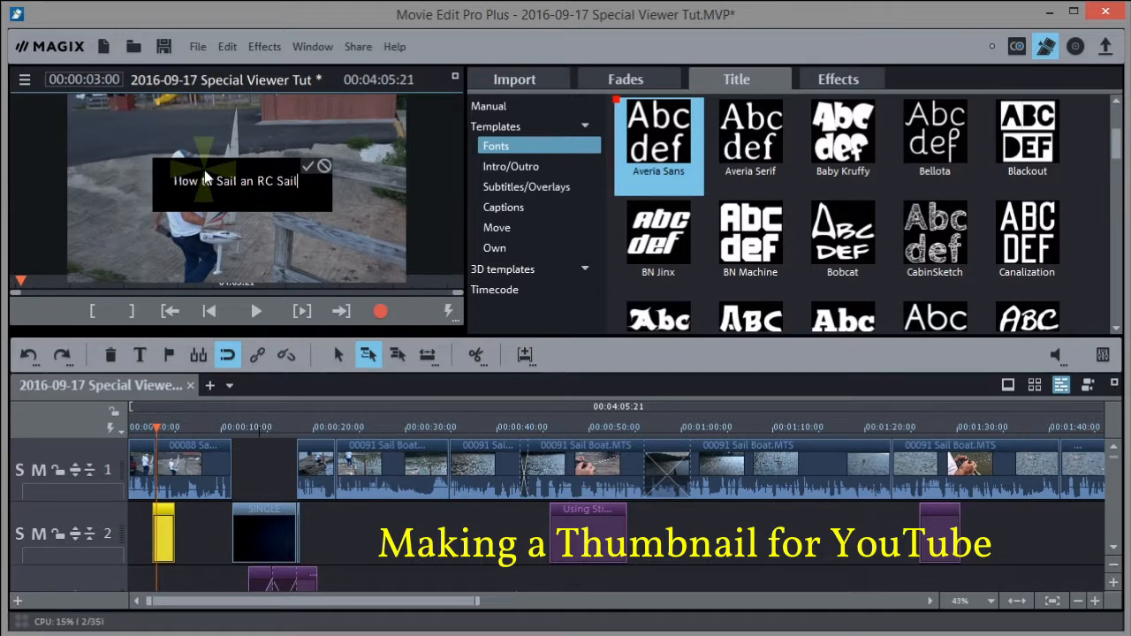
type(" Boat")
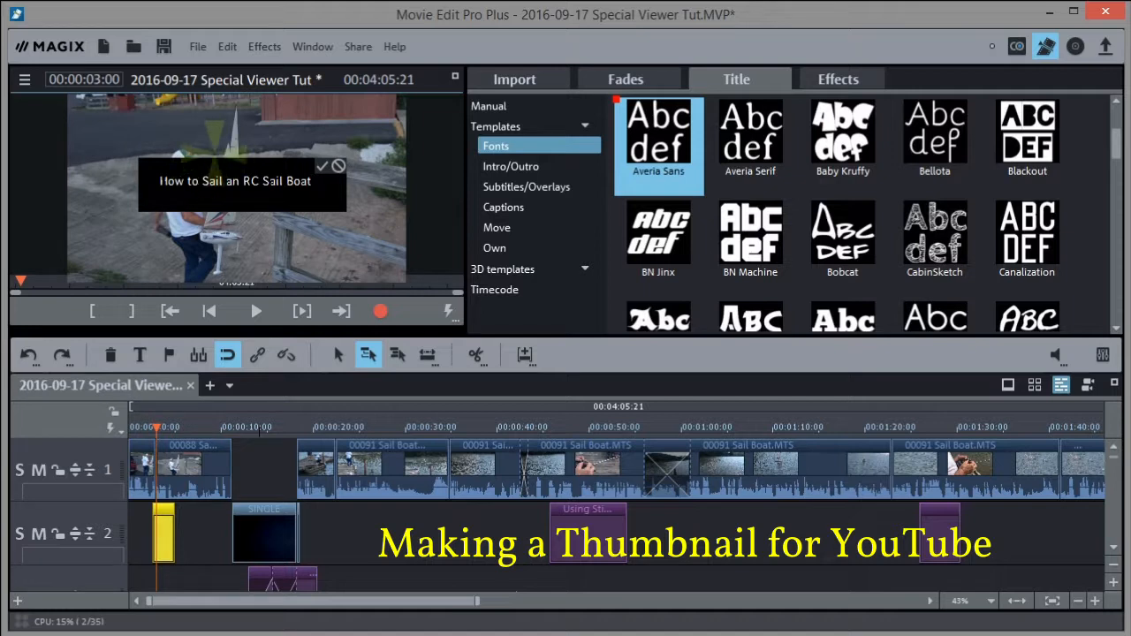
left_click(321, 165)
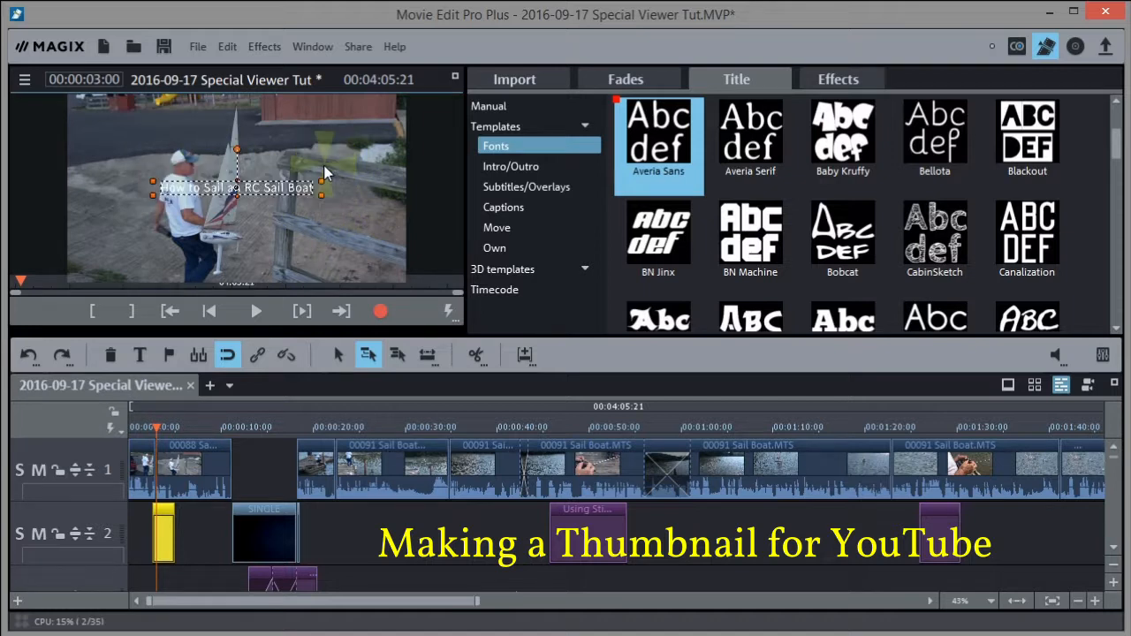
left_click_drag(237, 180, 238, 162)
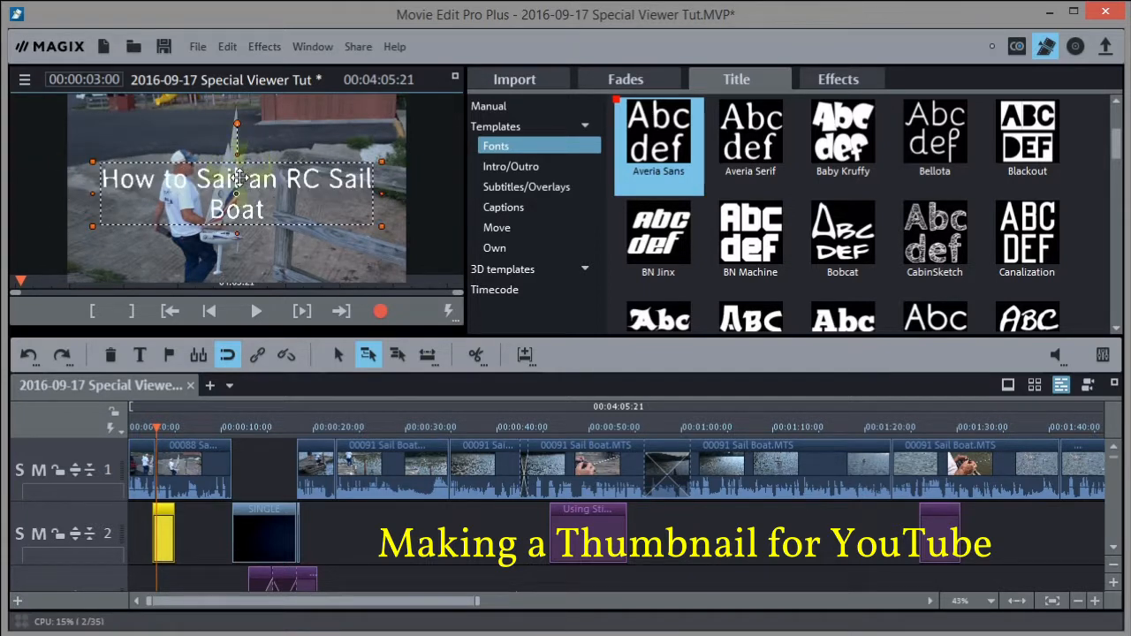
Shrink the title font to size 38 in the manual title settings so it fits one line
left_click(482, 104)
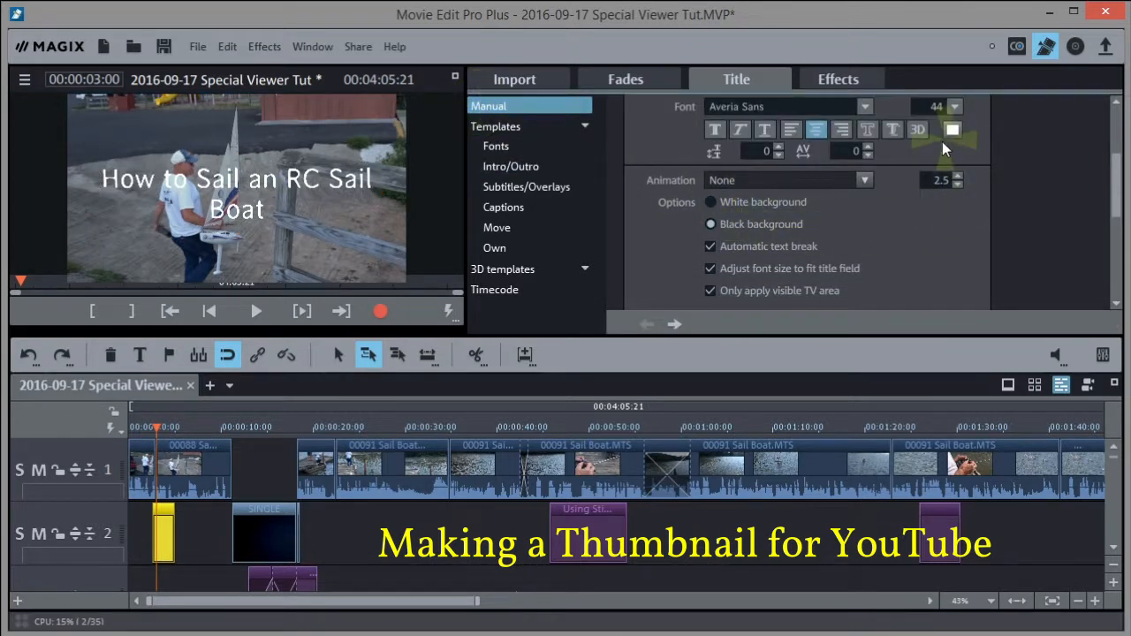
left_click(957, 107)
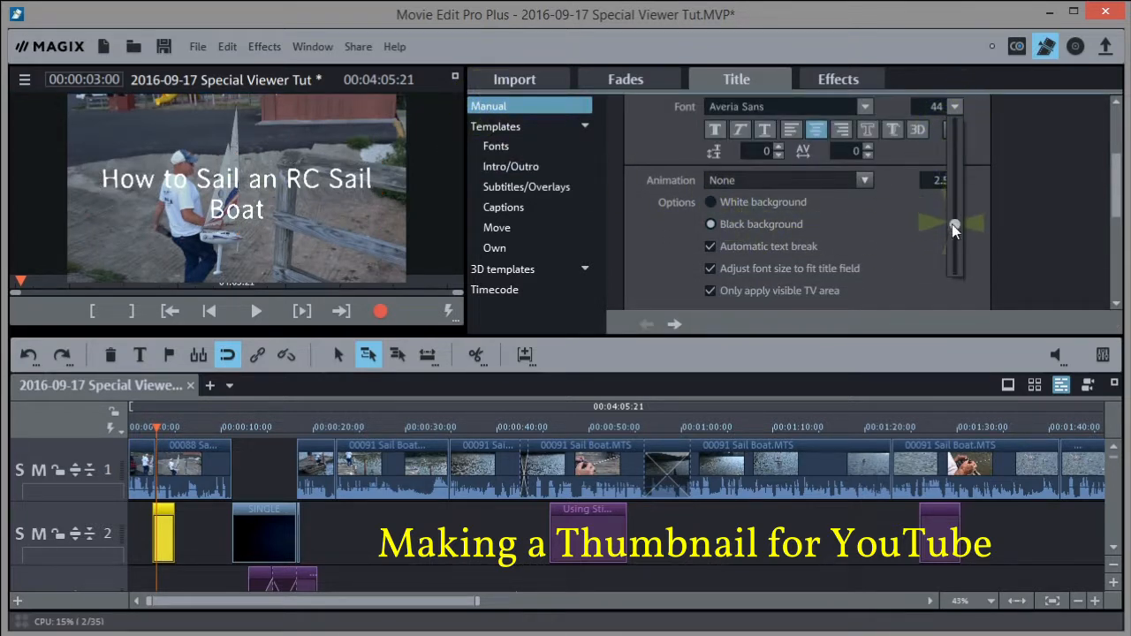
left_click(952, 224)
left_click_drag(952, 228, 955, 229)
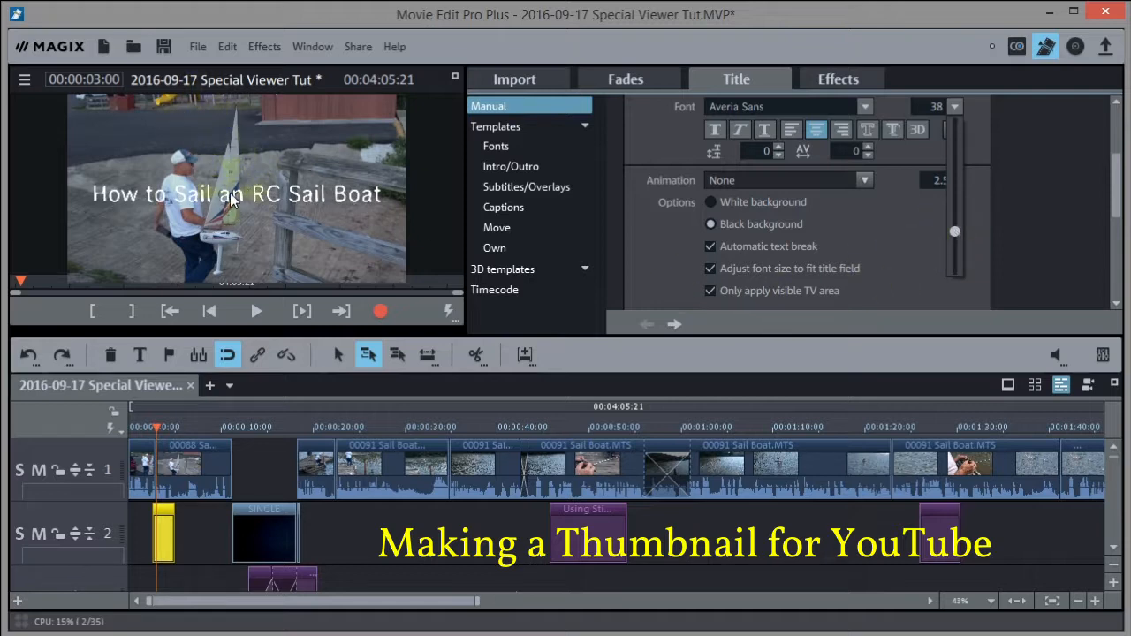
Move the title frame up to the top of the picture
left_click(234, 116)
left_click_drag(234, 116, 229, 105)
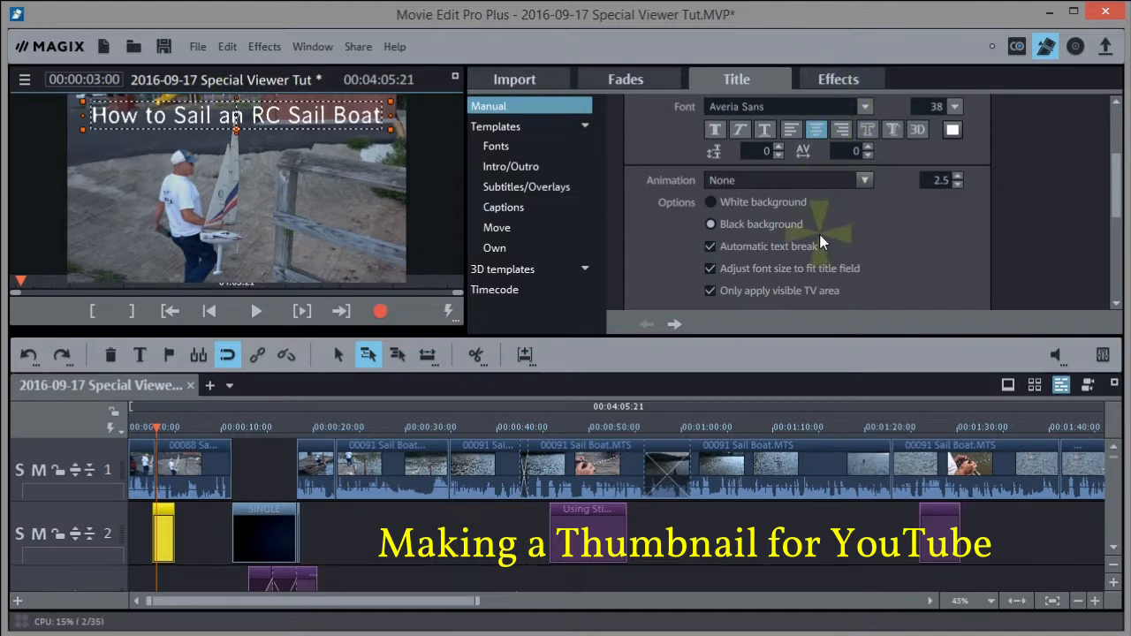
left_click(1034, 175)
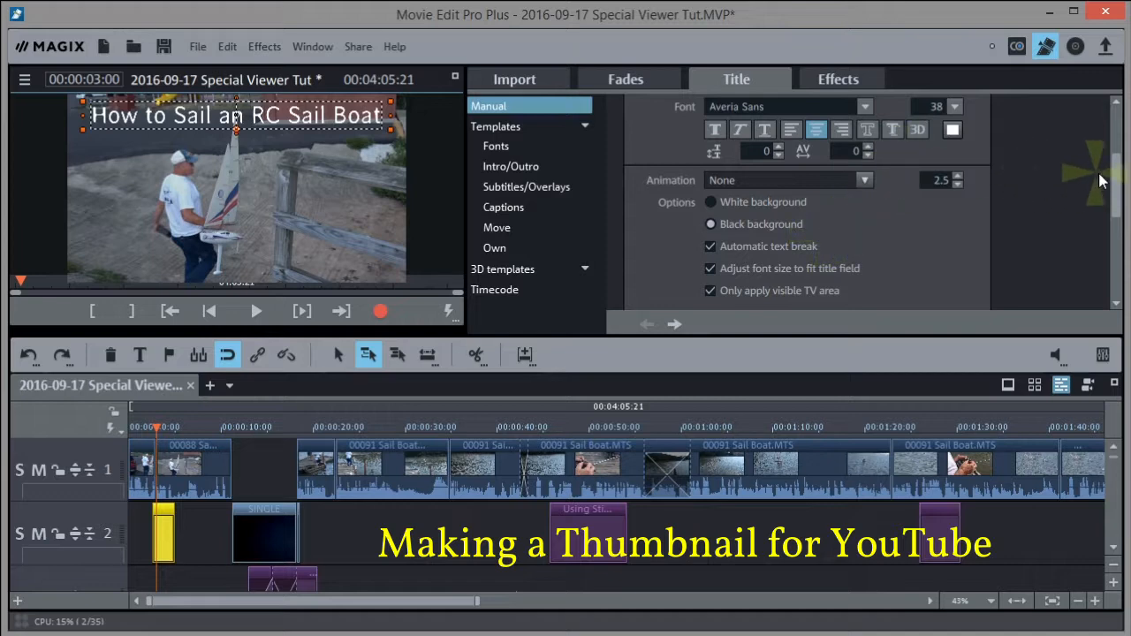
mouse_move(1117, 181)
left_mouse_down()
mouse_move(1115, 130)
mouse_move(1109, 162)
left_mouse_up()
Make the title text bold, briefly trying italic and switching it off again
left_click(733, 280)
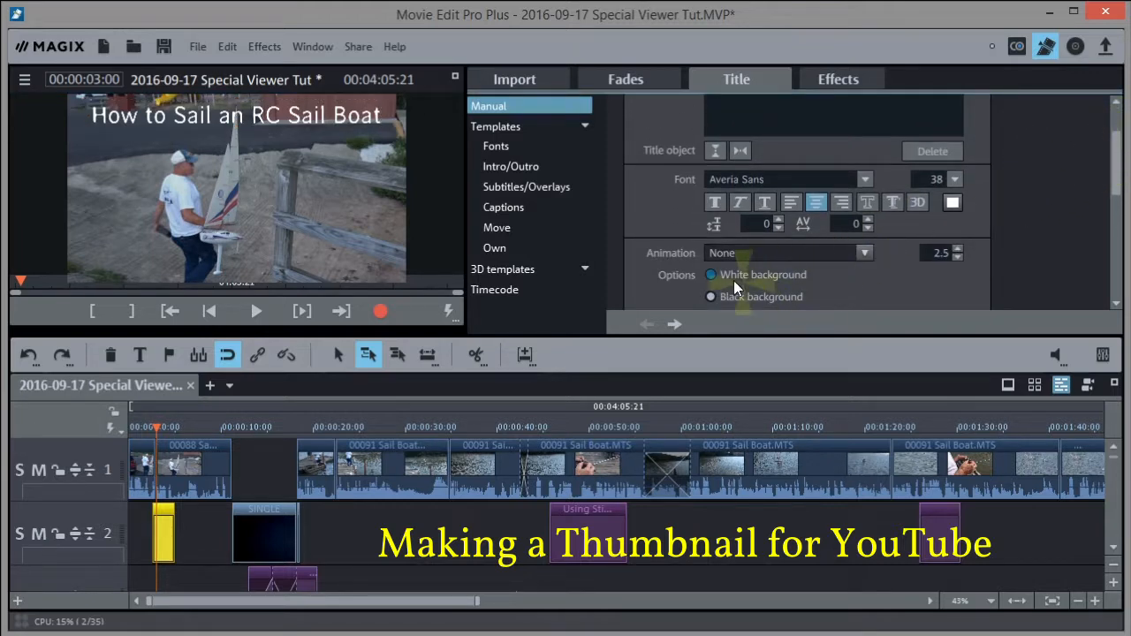
left_click(715, 203)
left_click(977, 284)
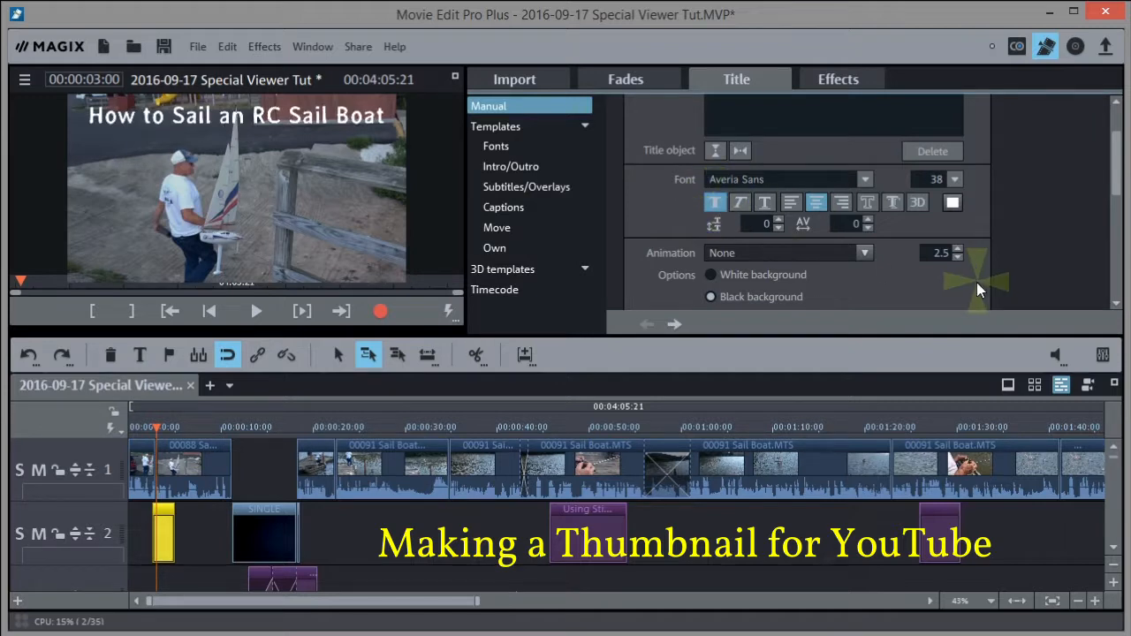
left_click(745, 201)
left_click(746, 201)
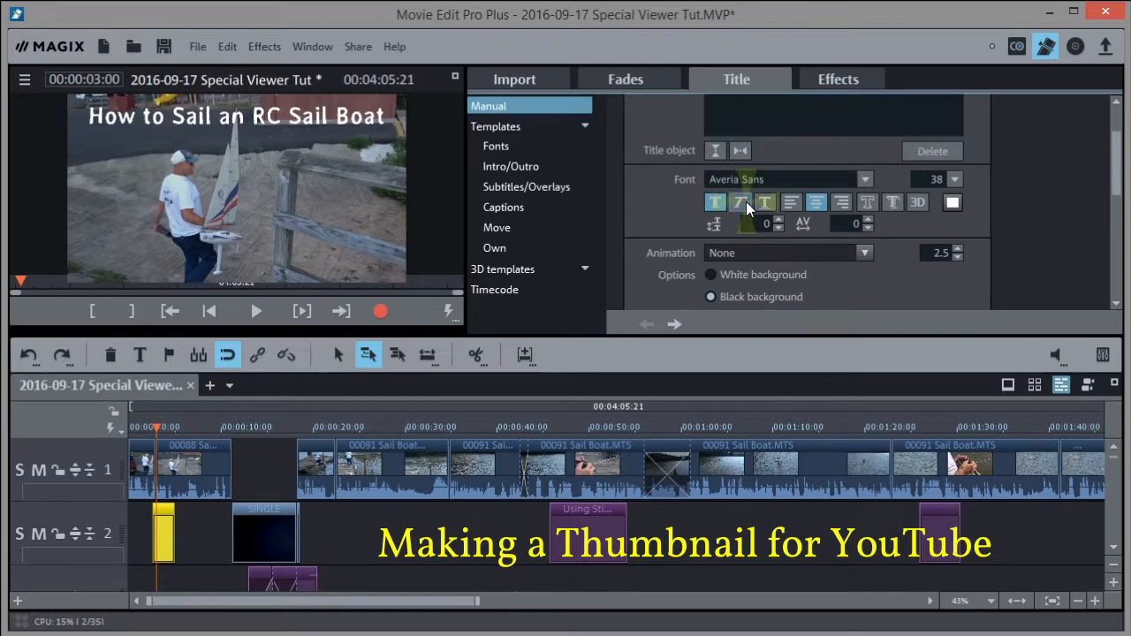
Give the title letters an outline border and raise the border width to 2.7
left_click(943, 251)
left_click(866, 202)
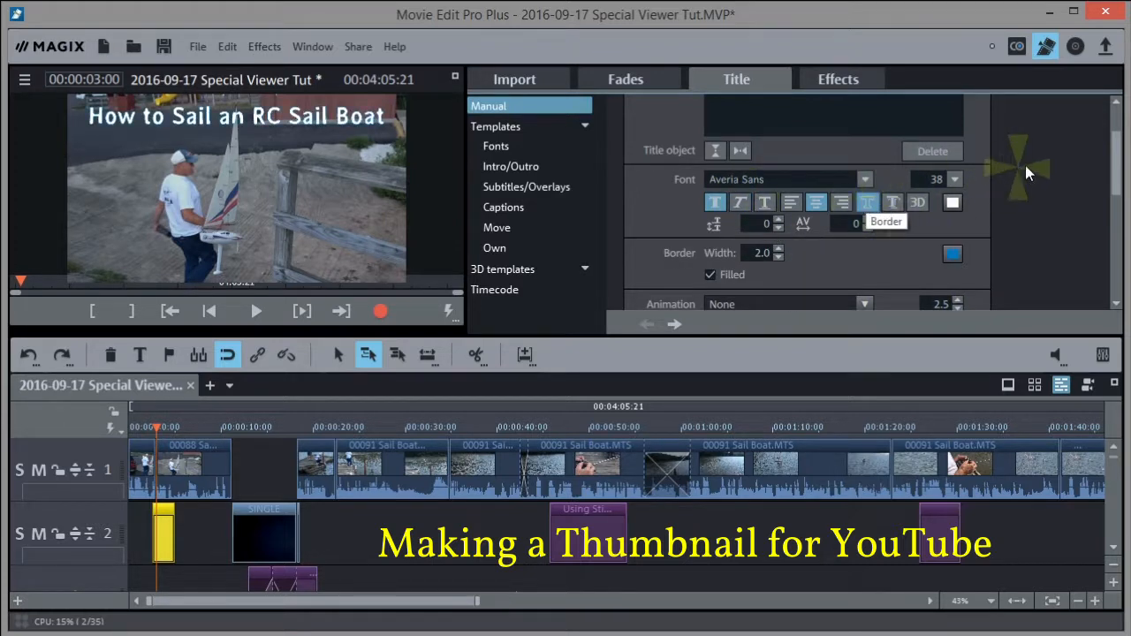
left_click_drag(1117, 146, 1112, 202)
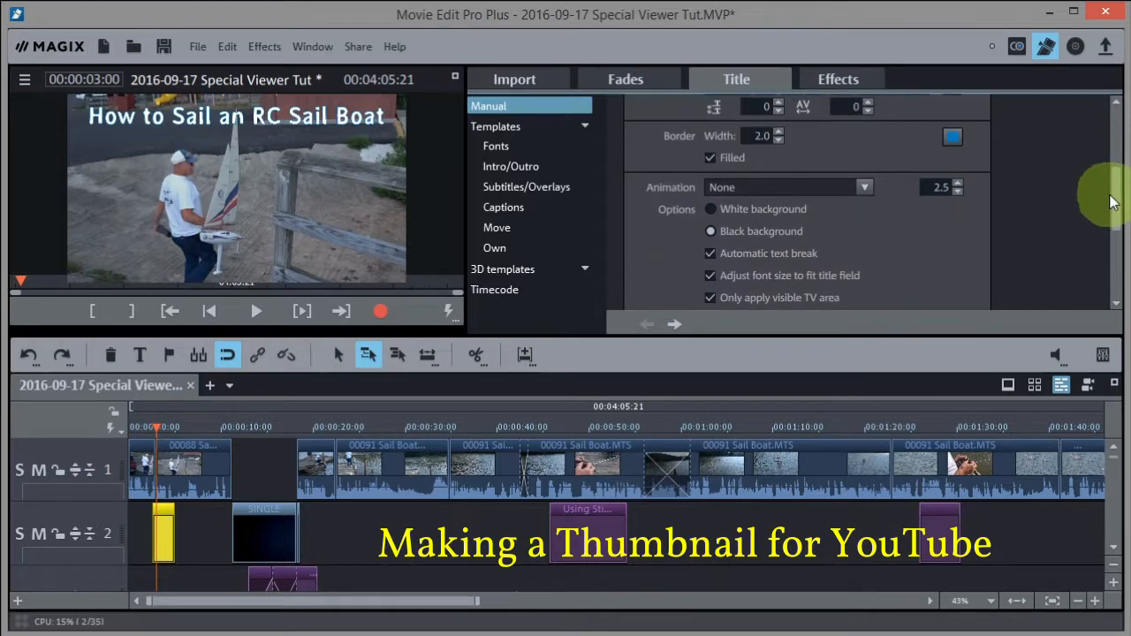
left_click(780, 130)
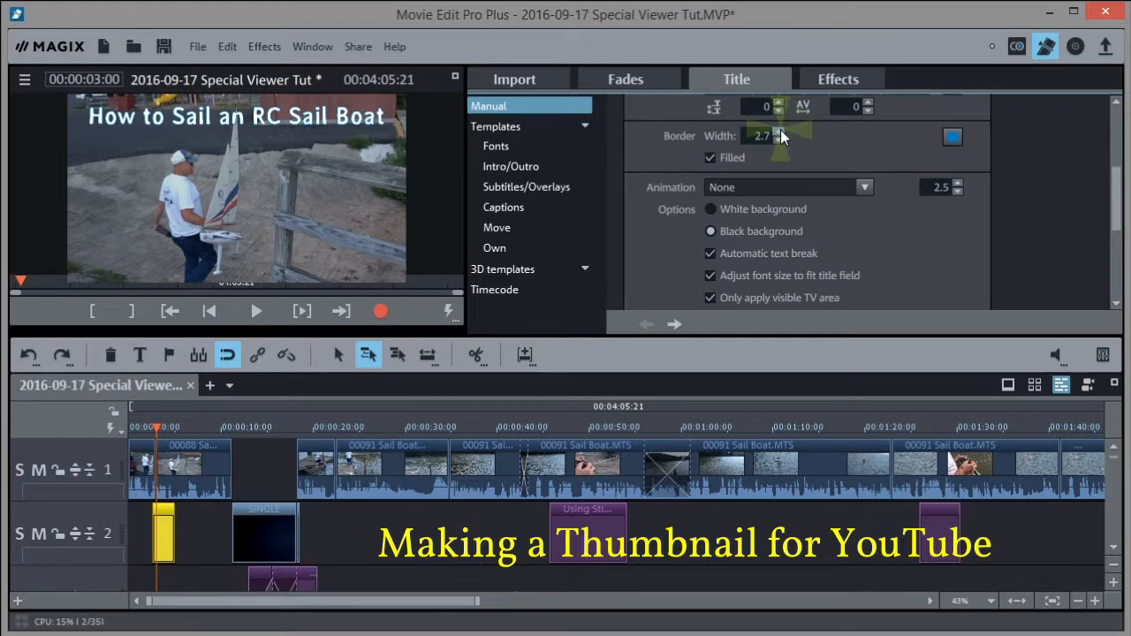
left_click_drag(1115, 207, 1101, 114)
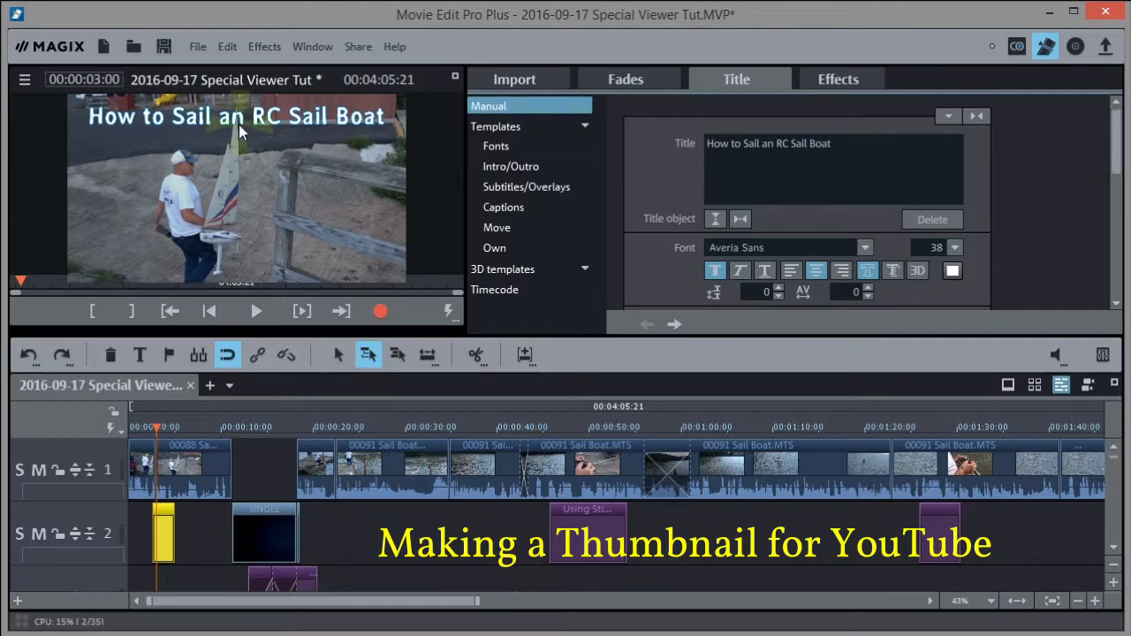
left_click(674, 253)
left_click(828, 112)
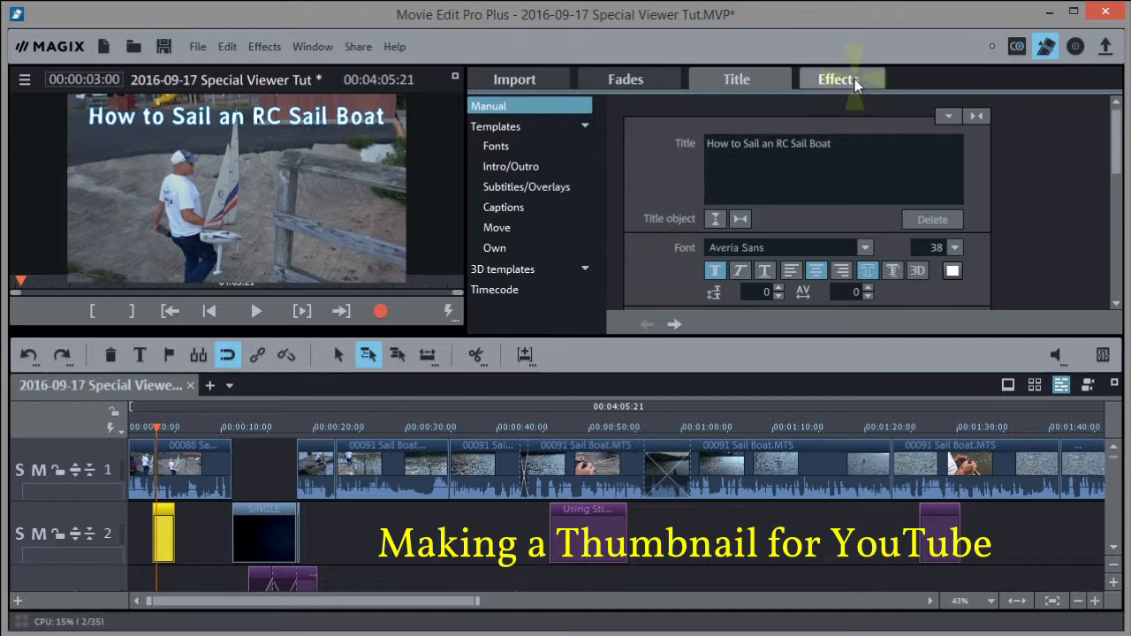
Drag a test image colour field from Design elements > Backgrounds onto track 2
left_click(831, 76)
left_click(562, 209)
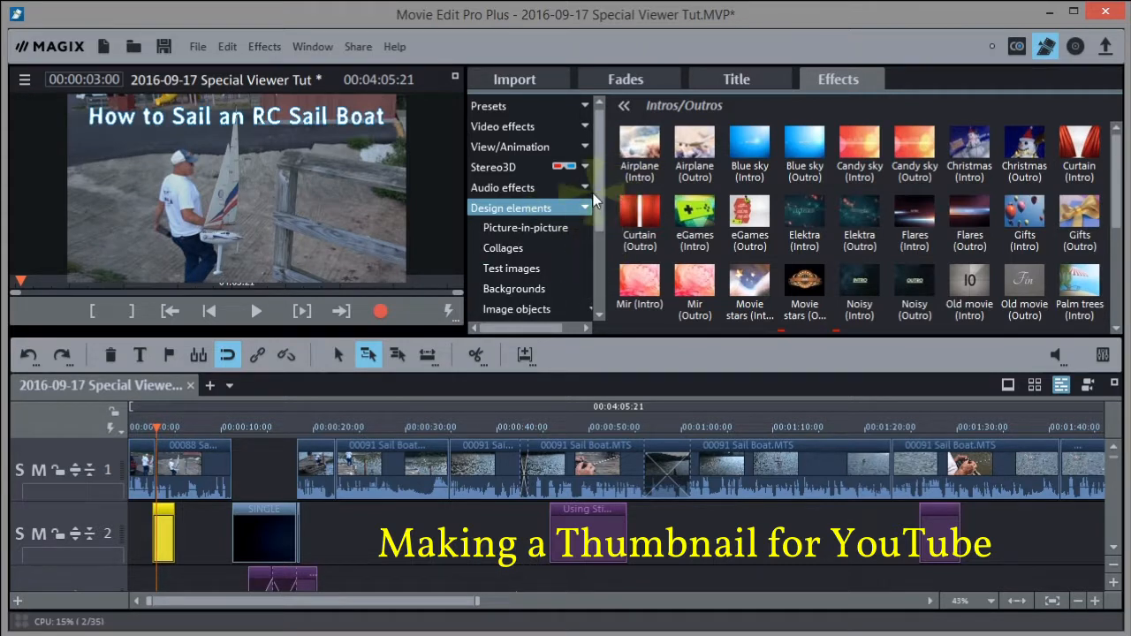
left_click_drag(602, 190, 594, 227)
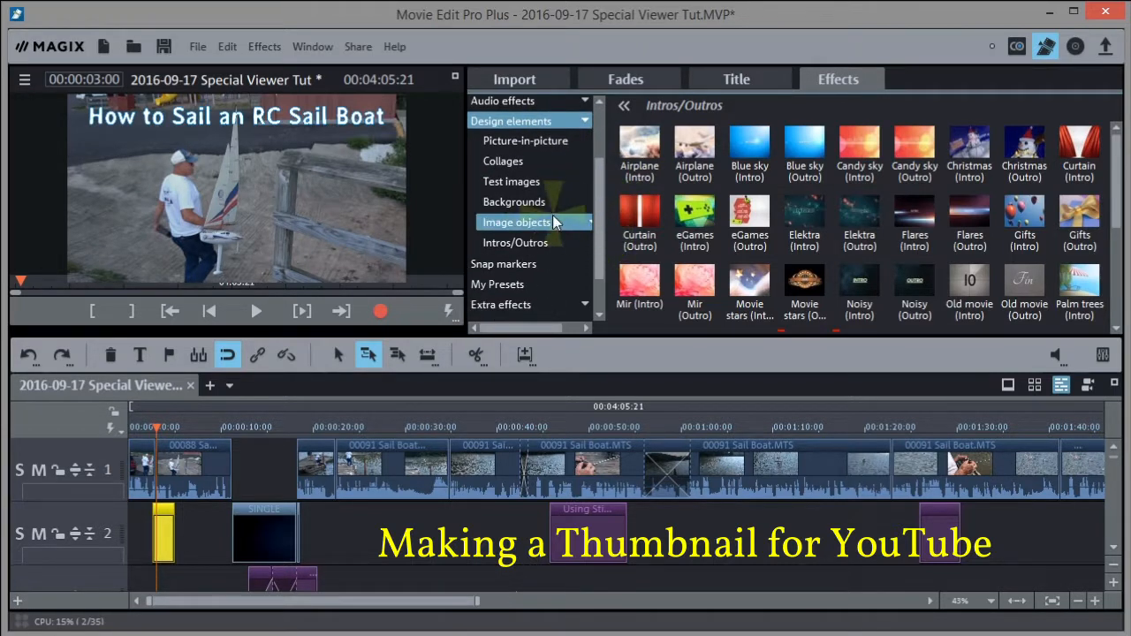
left_click(526, 202)
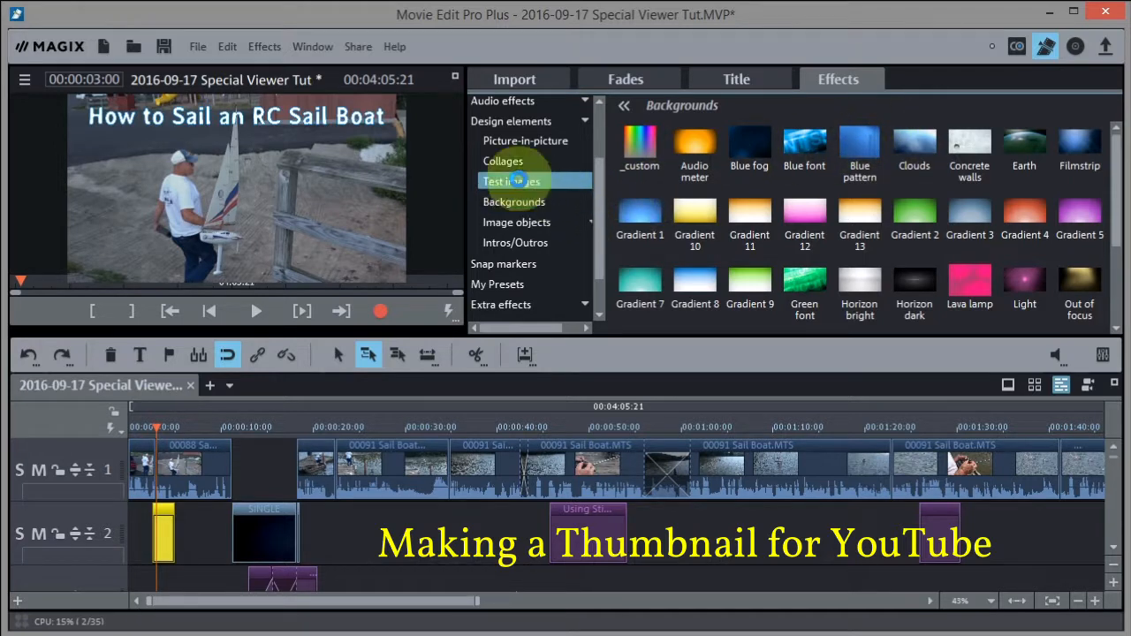
left_click(520, 182)
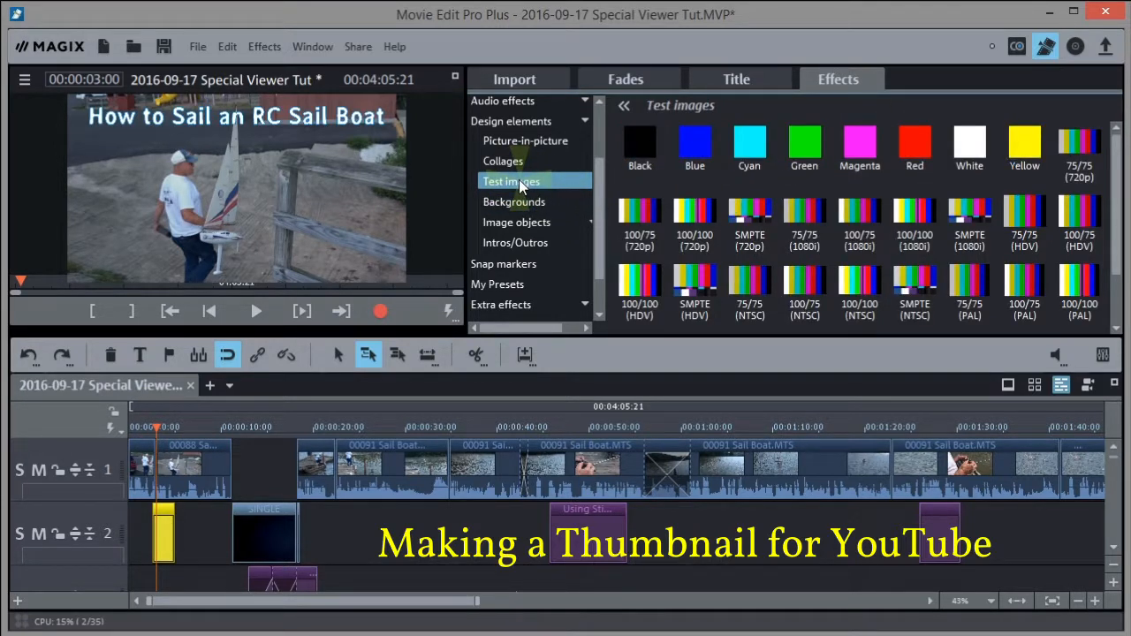
left_click_drag(520, 182, 167, 523)
Move the yellow clip down to track 3 and place a Black test image at the start of track 2
left_click(184, 516)
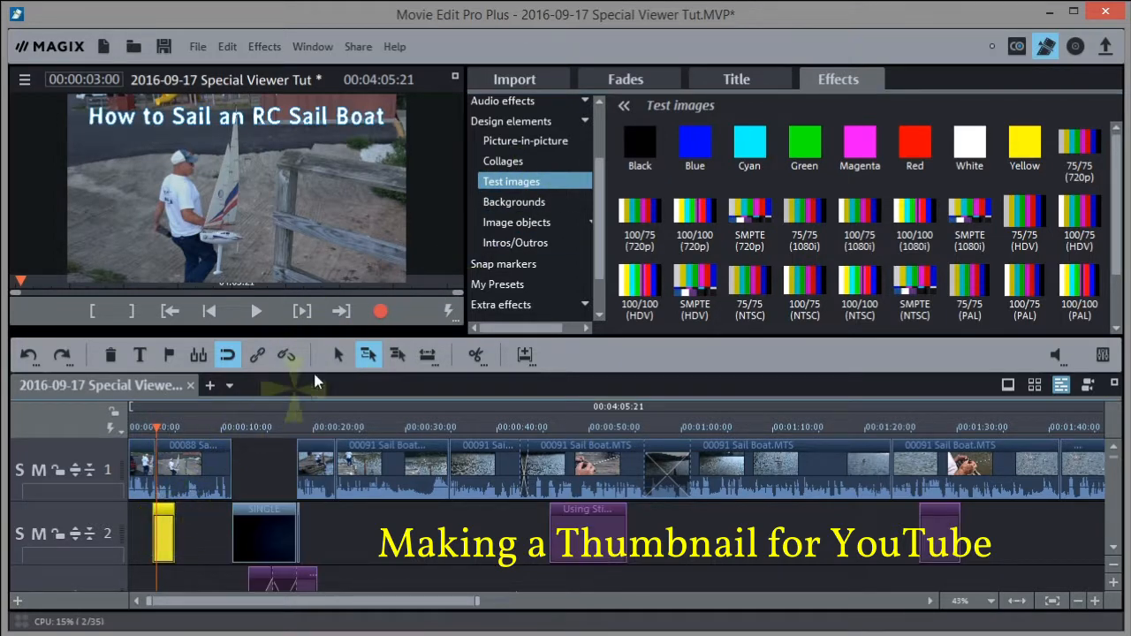
left_click(339, 356)
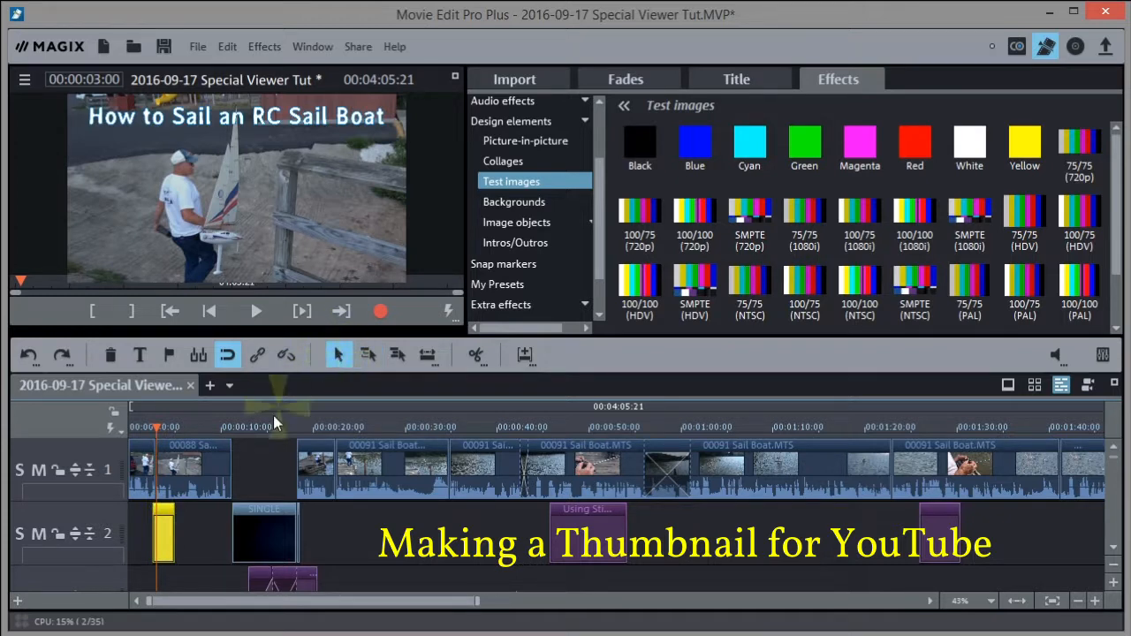
left_click_drag(170, 532, 167, 576)
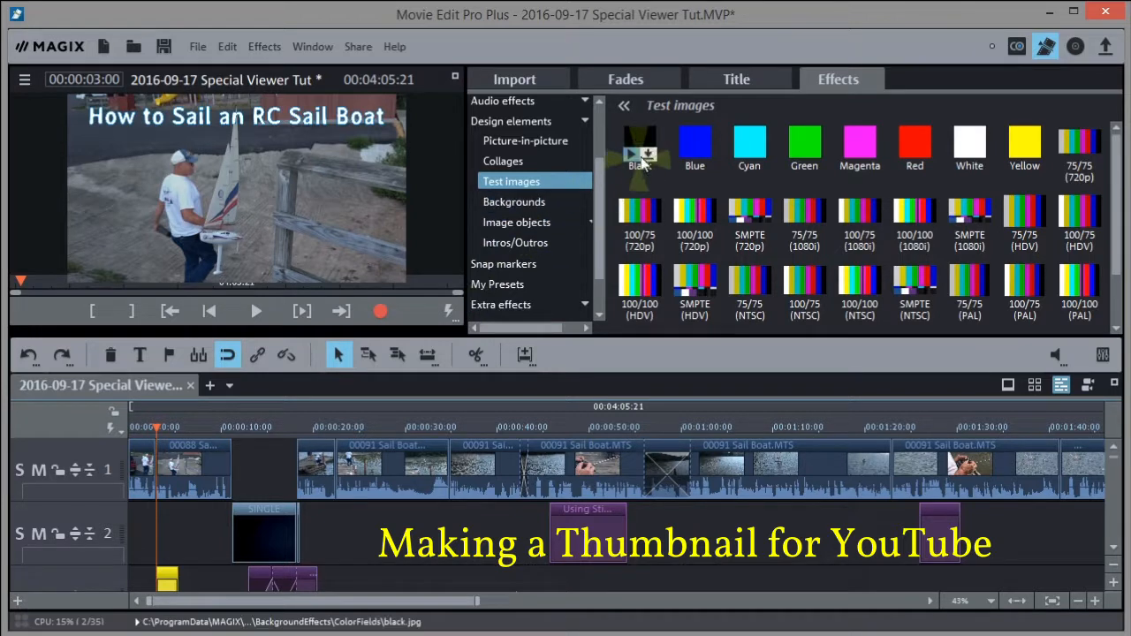
left_click_drag(636, 168, 174, 517)
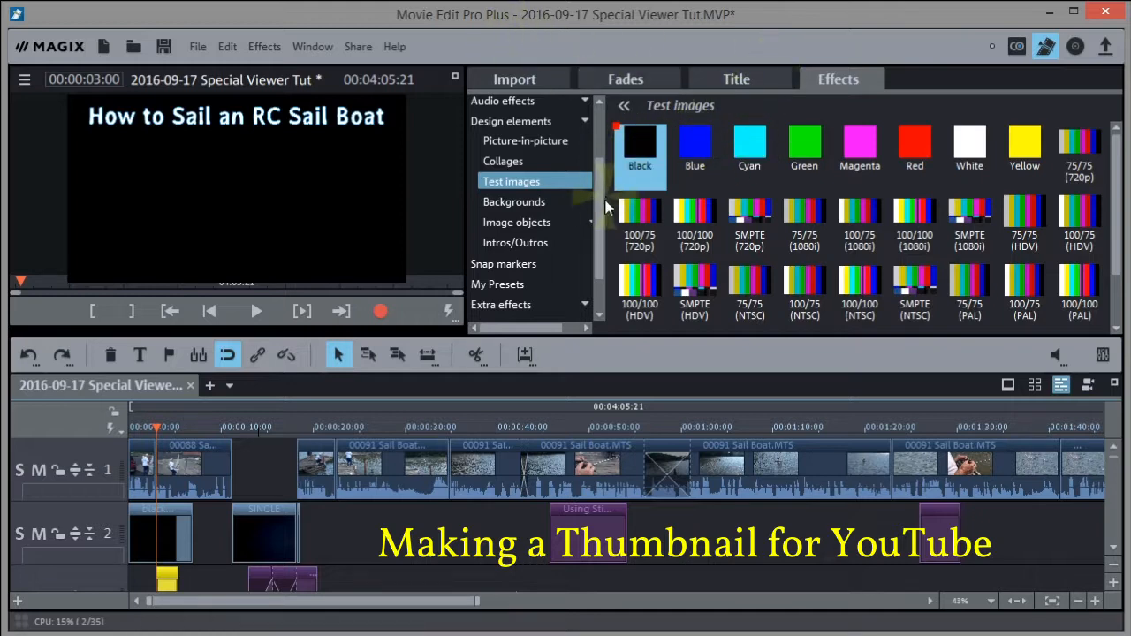
Collapse the Design elements category so all effect categories are listed
scroll(596, 222, "up", 3)
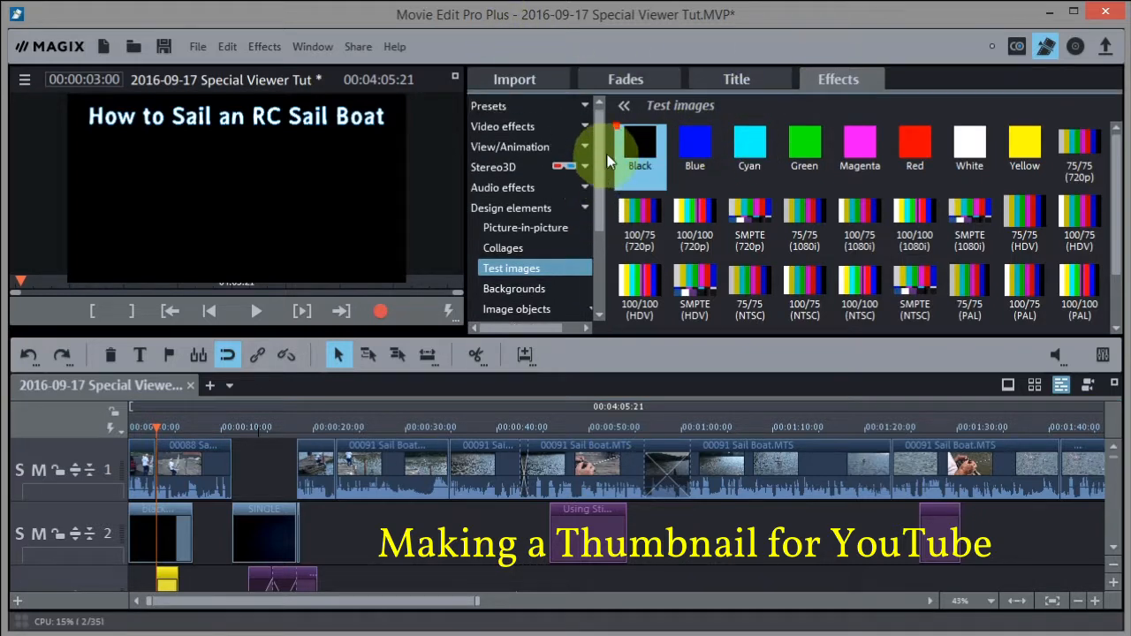
left_click(584, 208)
left_click(540, 147)
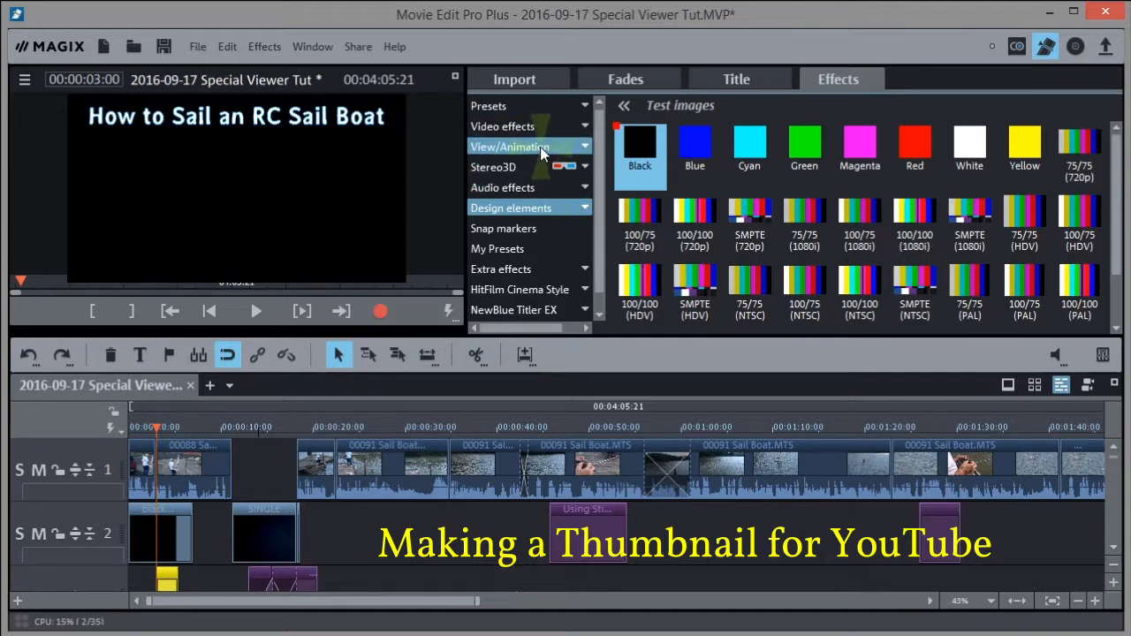
Using Size/Position with proportions unlocked, squash black.jpg into a 1920×221 band, then play the title
left_click(586, 148)
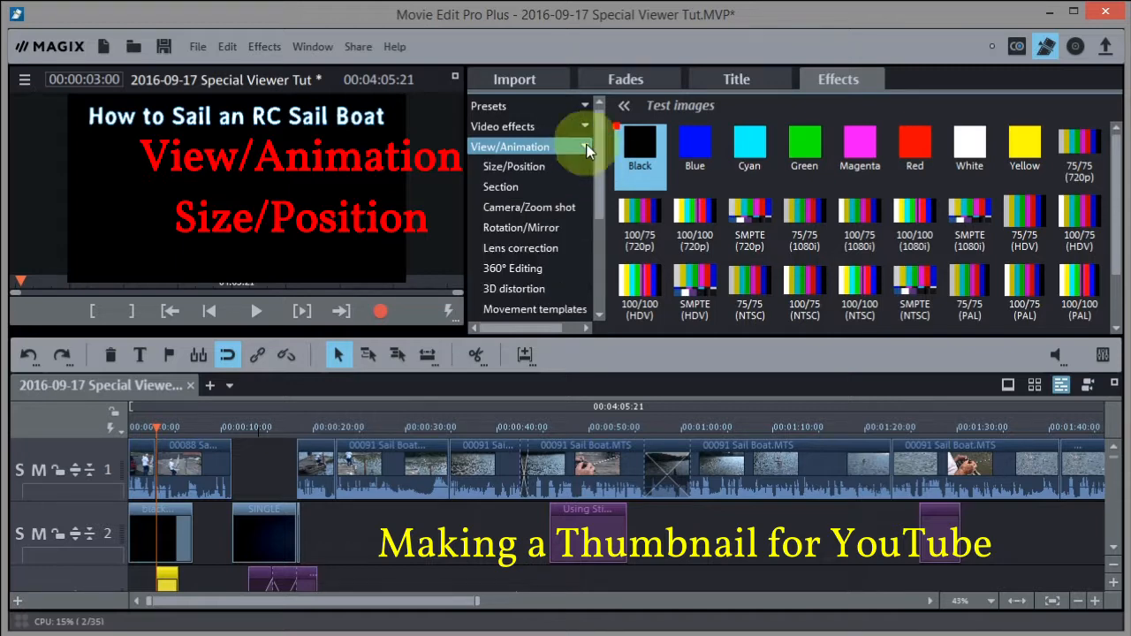
left_click(531, 162)
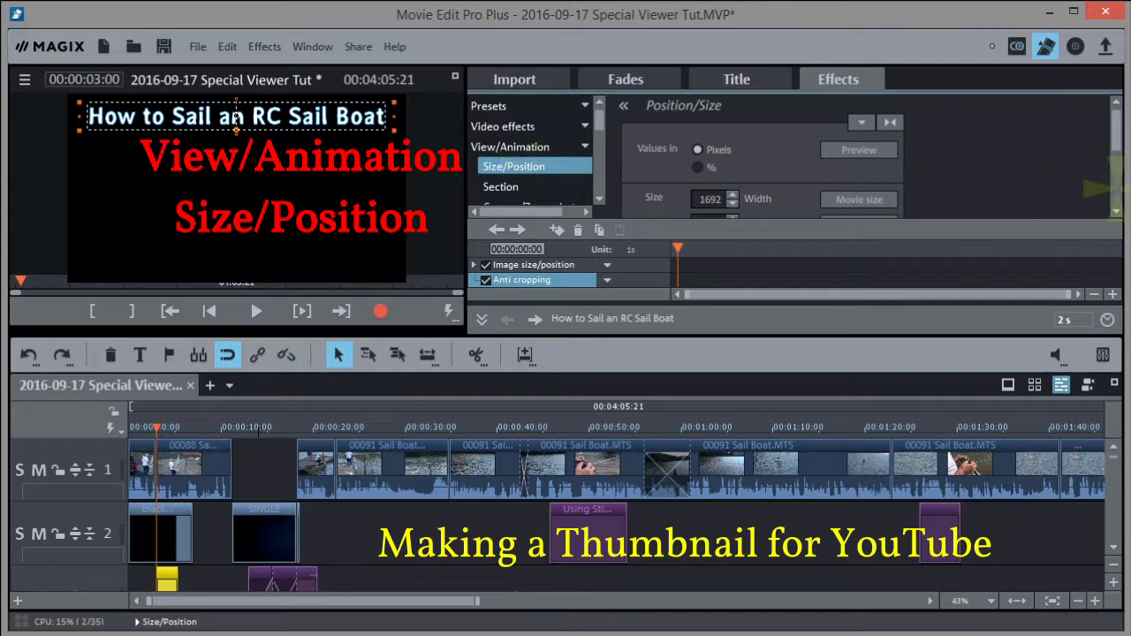
left_click_drag(1116, 120, 1116, 154)
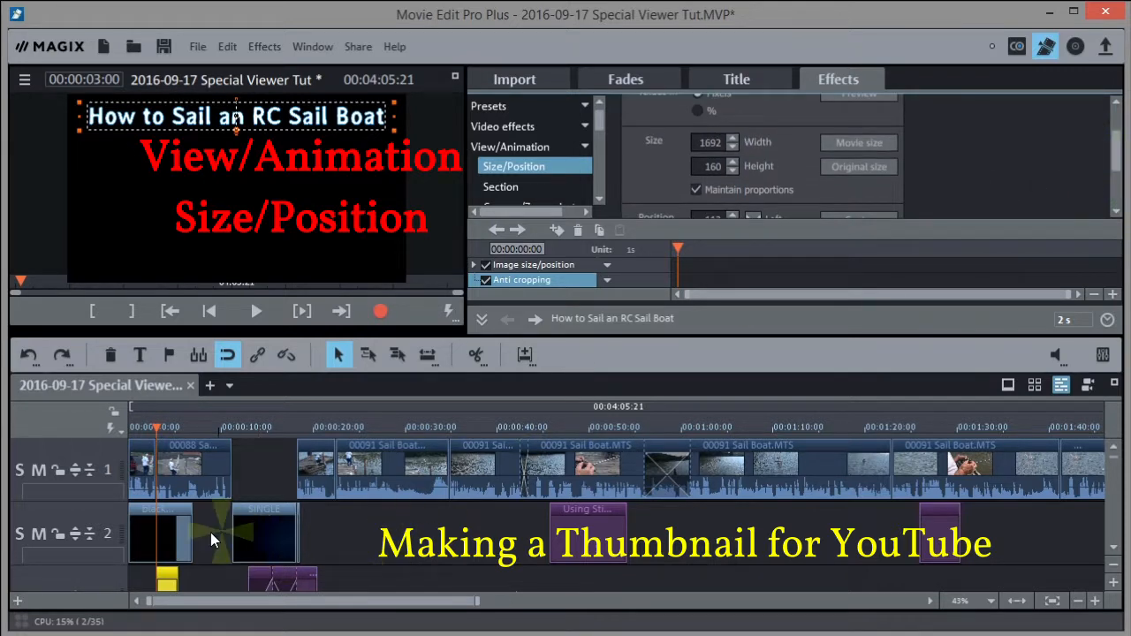
left_click(173, 528)
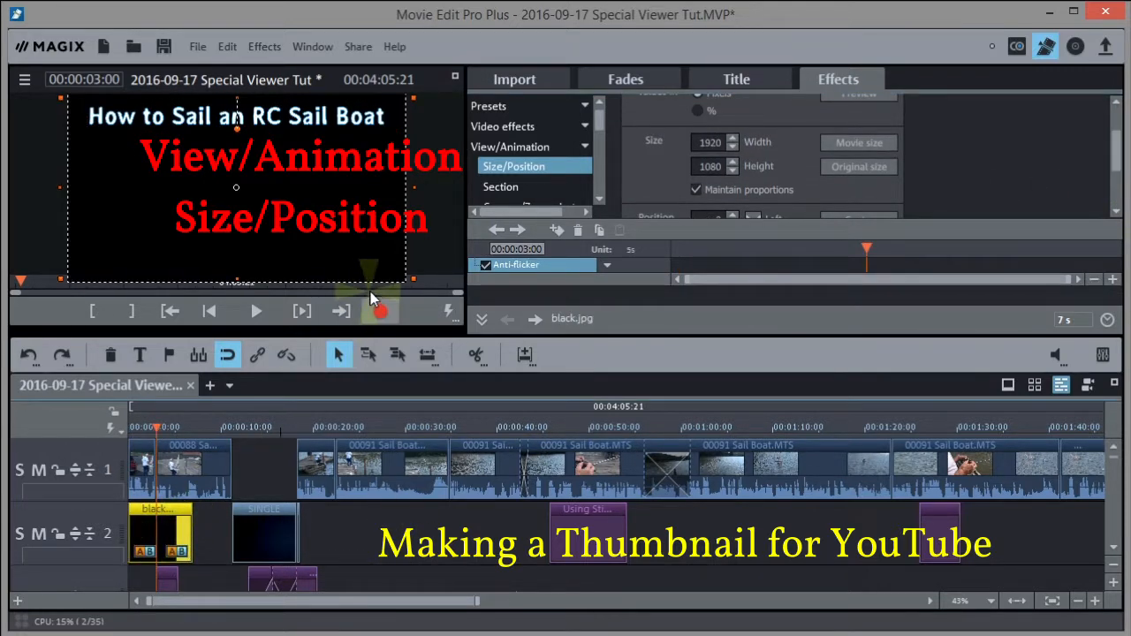
left_click(696, 189)
left_click(695, 190)
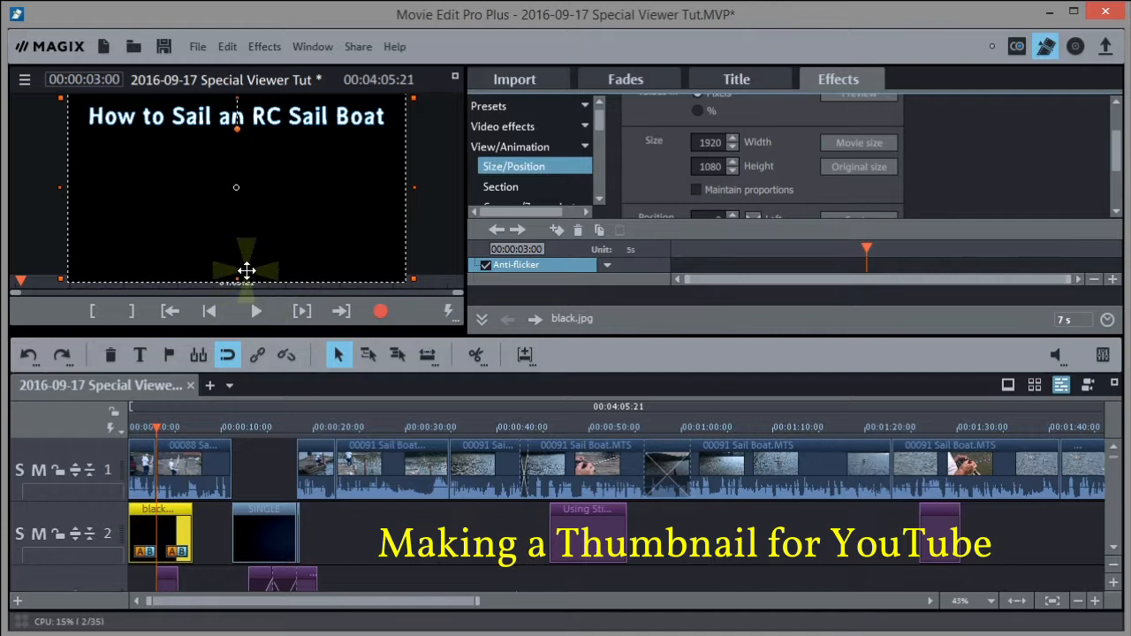
left_click_drag(236, 279, 237, 130)
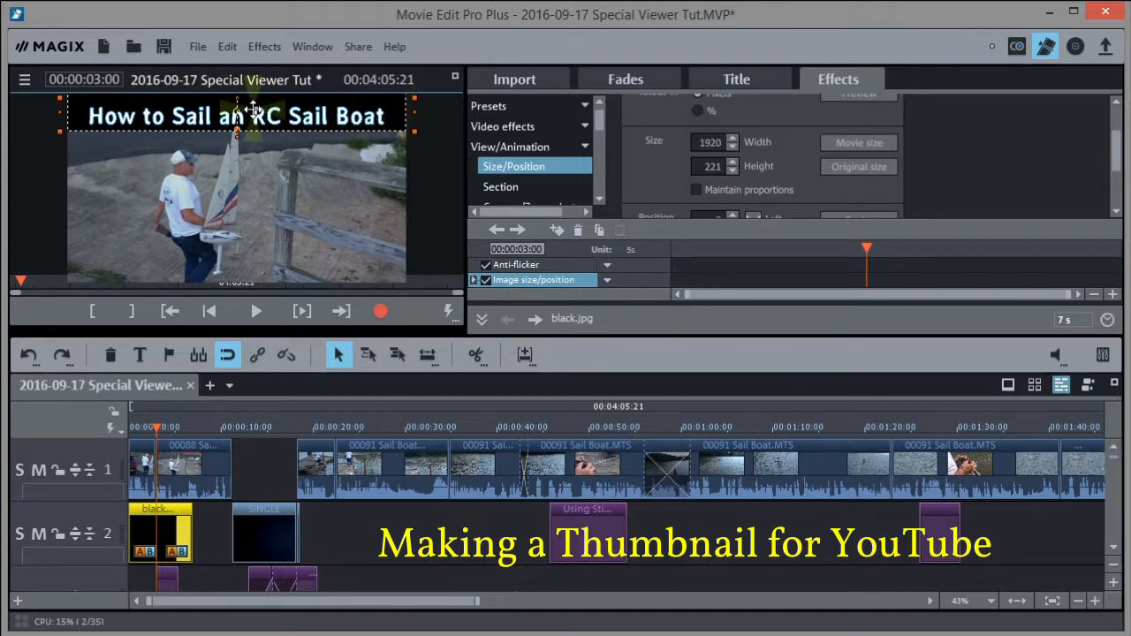
left_click(168, 574)
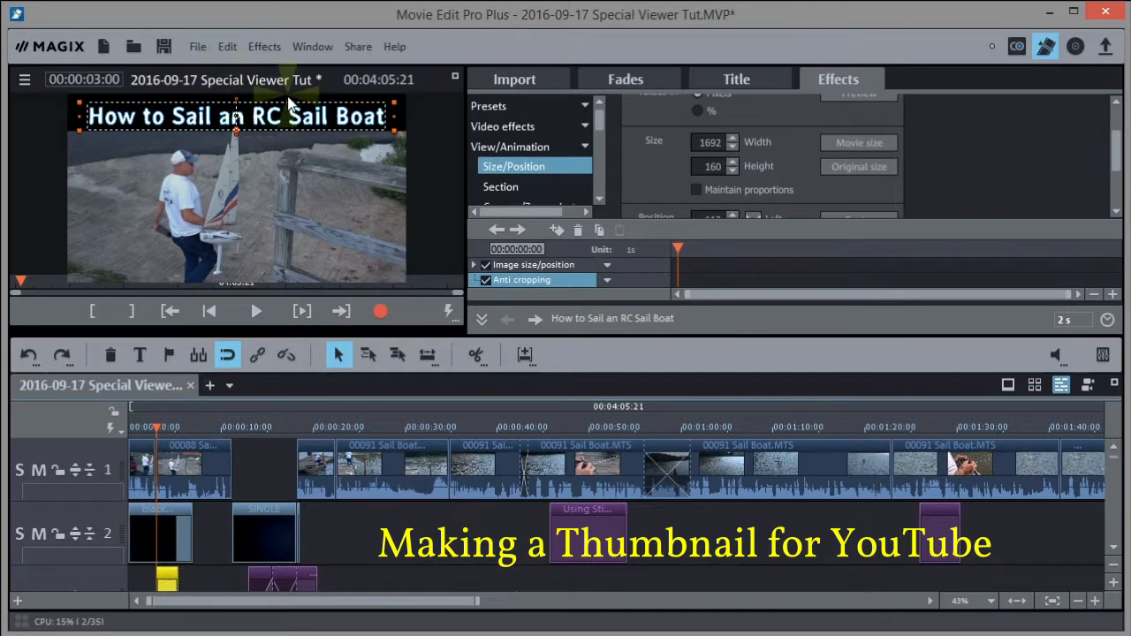
key("space")
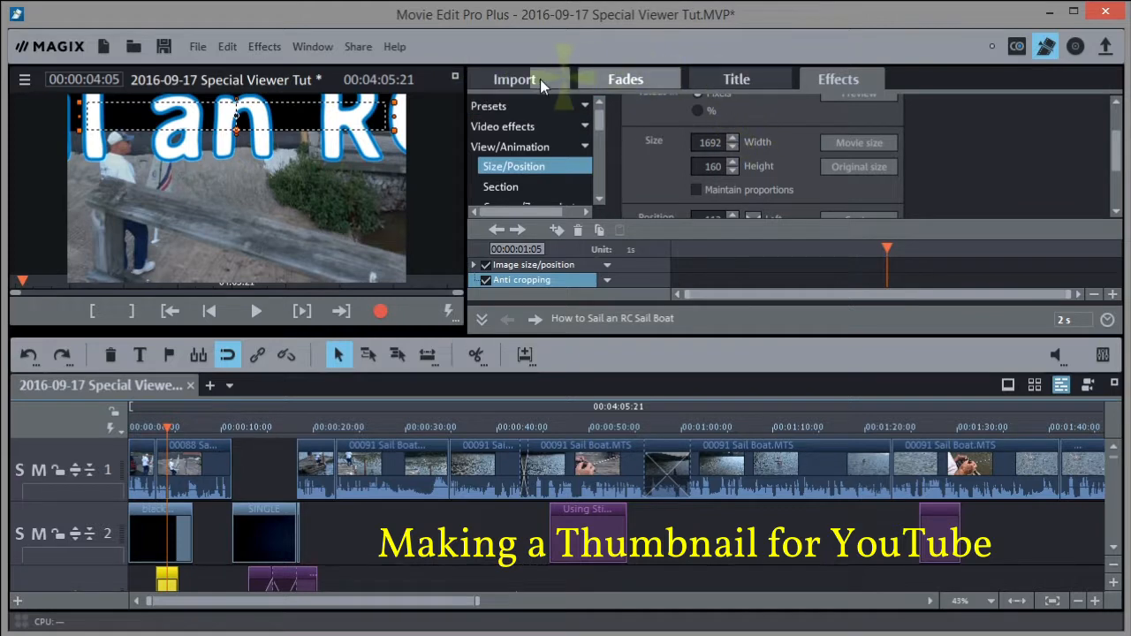
Check the full-screen preview, then trim the black clip's start so it appears with the title
left_click(454, 77)
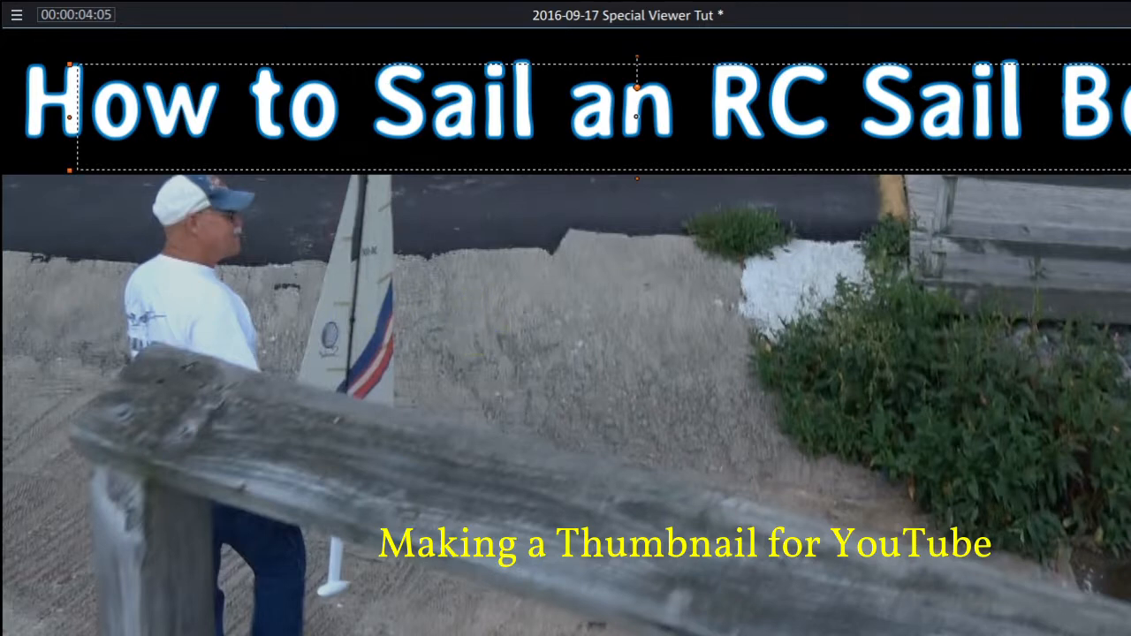
key("Escape")
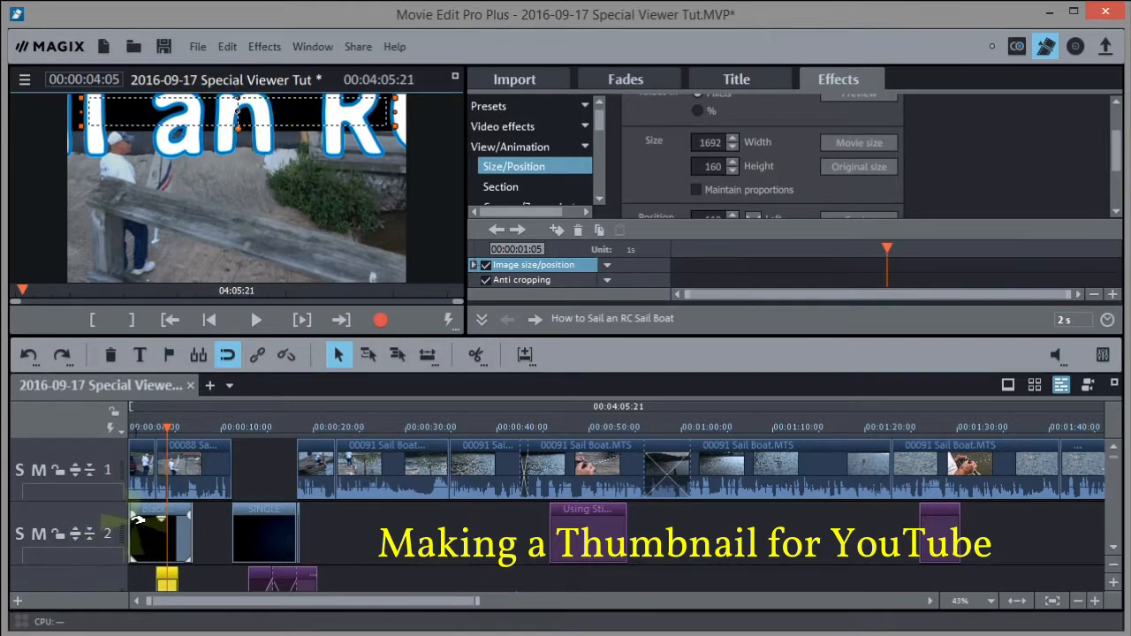
left_click_drag(130, 523, 176, 530)
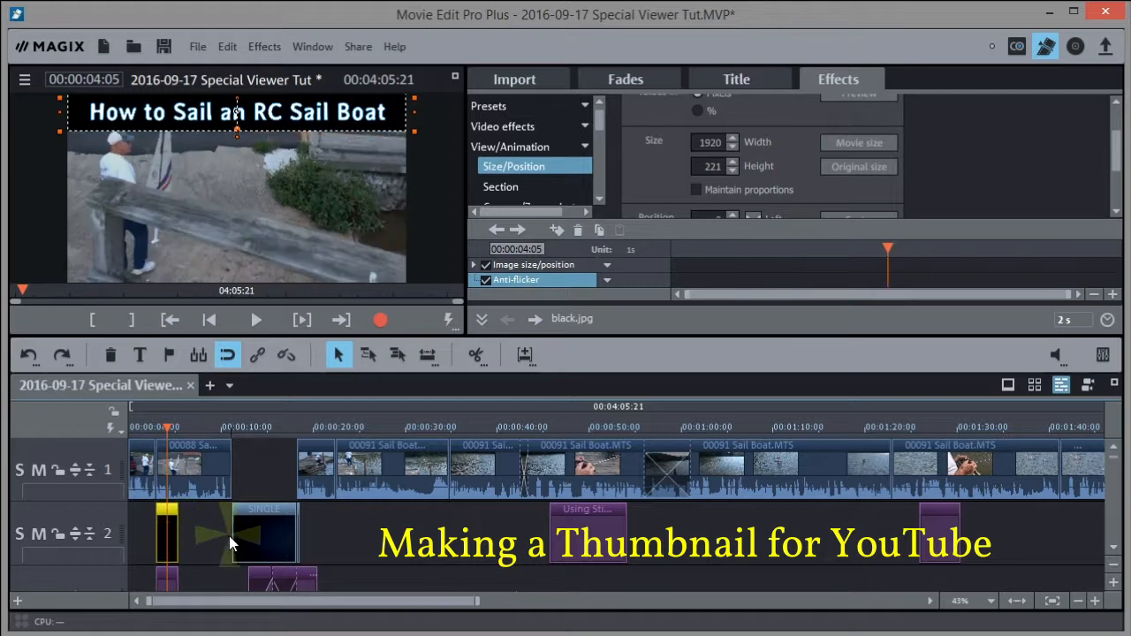
Replay the opening to check the title band, then scrub to it and select the black clip
left_click(140, 427)
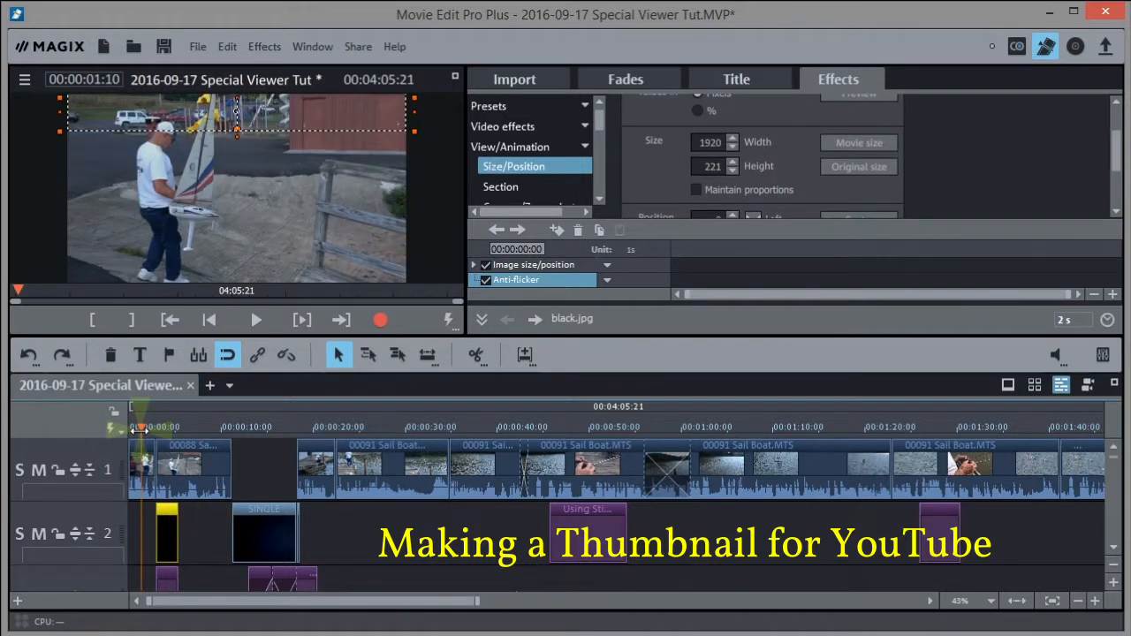
key("space")
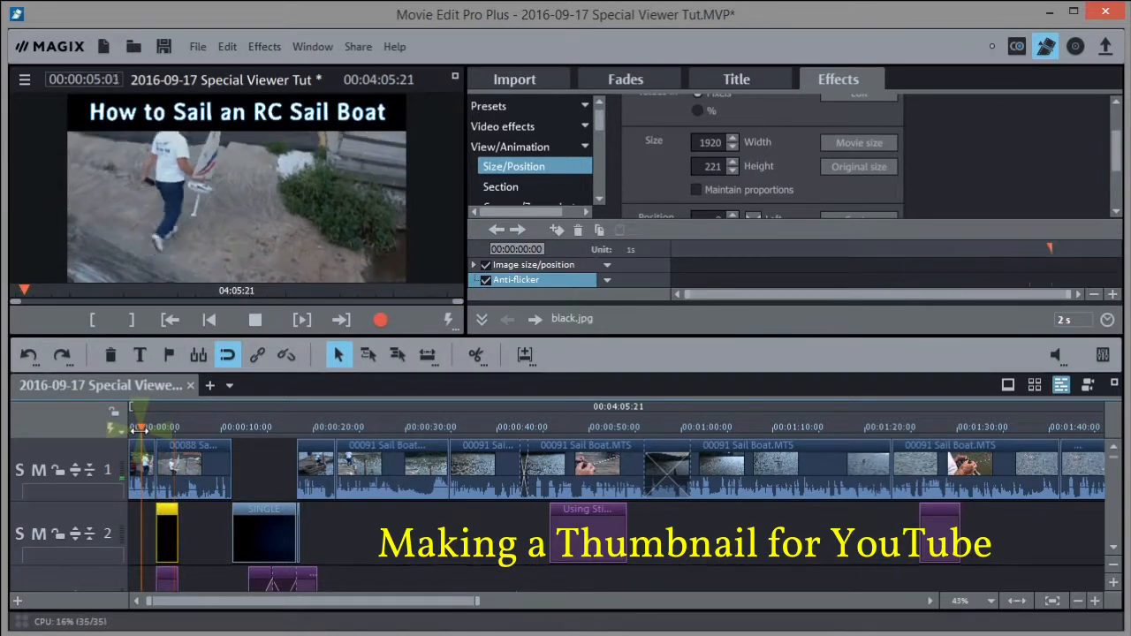
key("space")
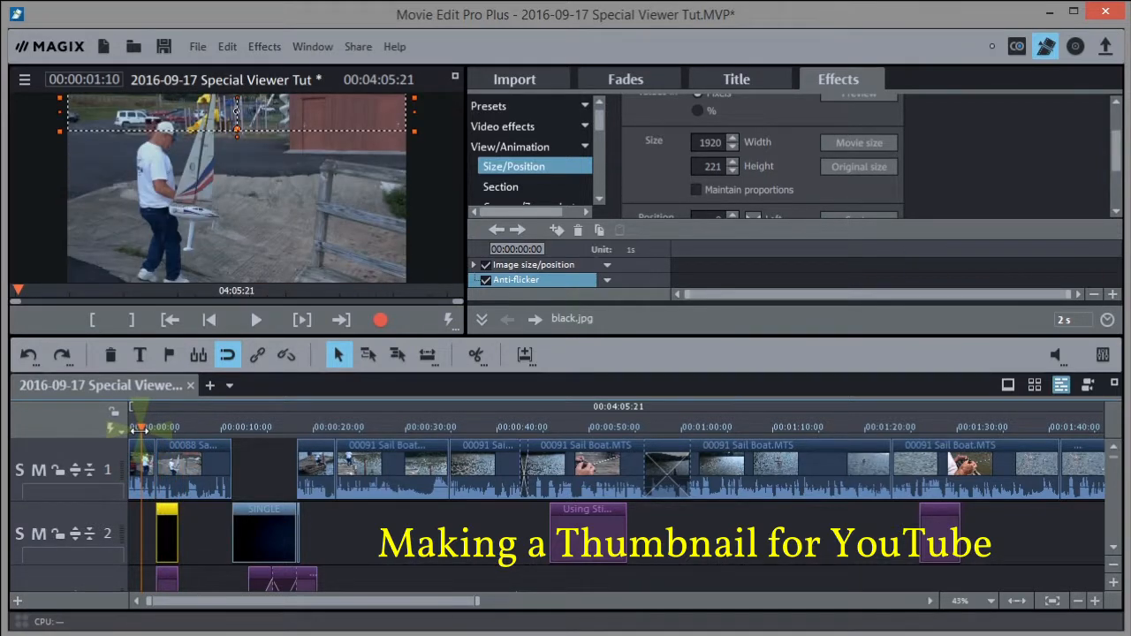
left_click_drag(138, 427, 166, 428)
left_click(167, 518)
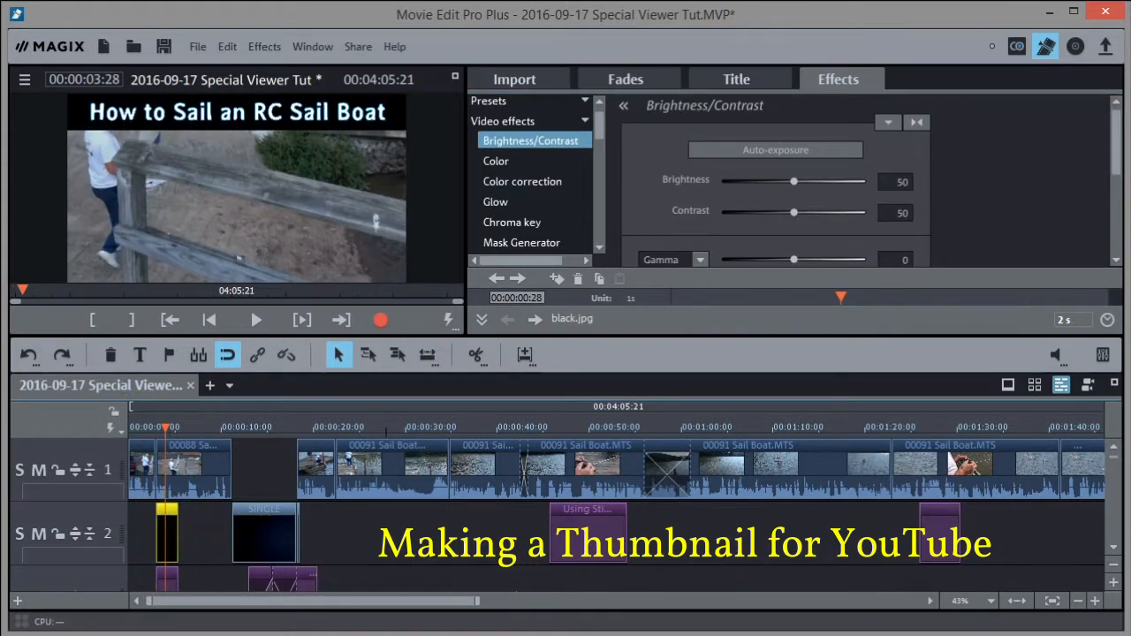
Zoom into the timeline and lower black.jpg's opacity curve so the band becomes see-through
left_click(1094, 601)
left_click(1094, 601)
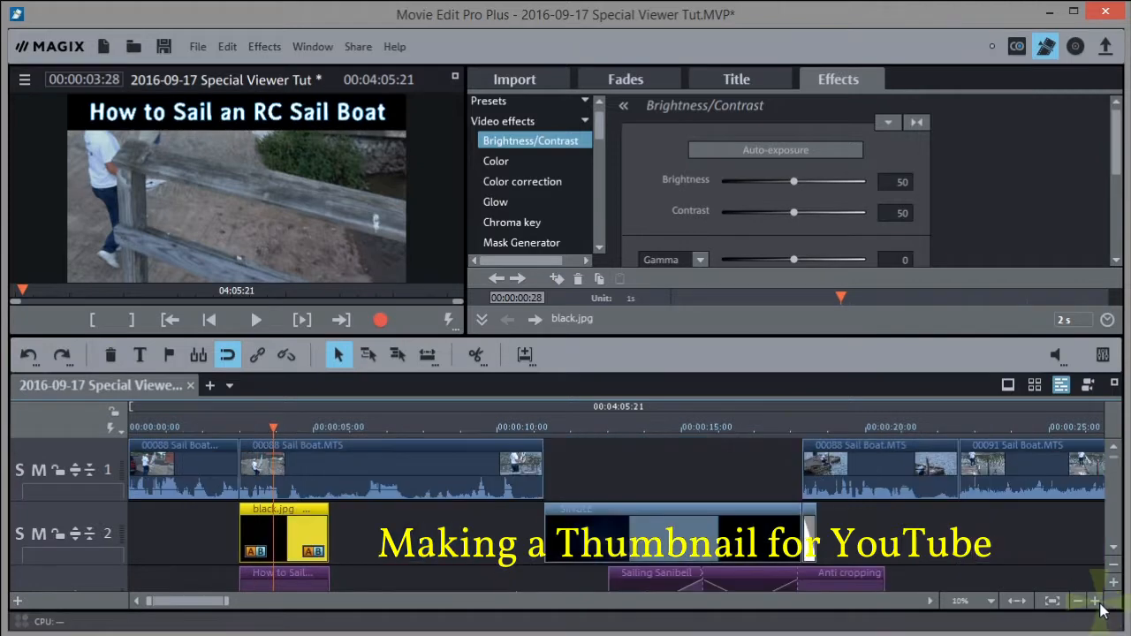
left_click(1094, 601)
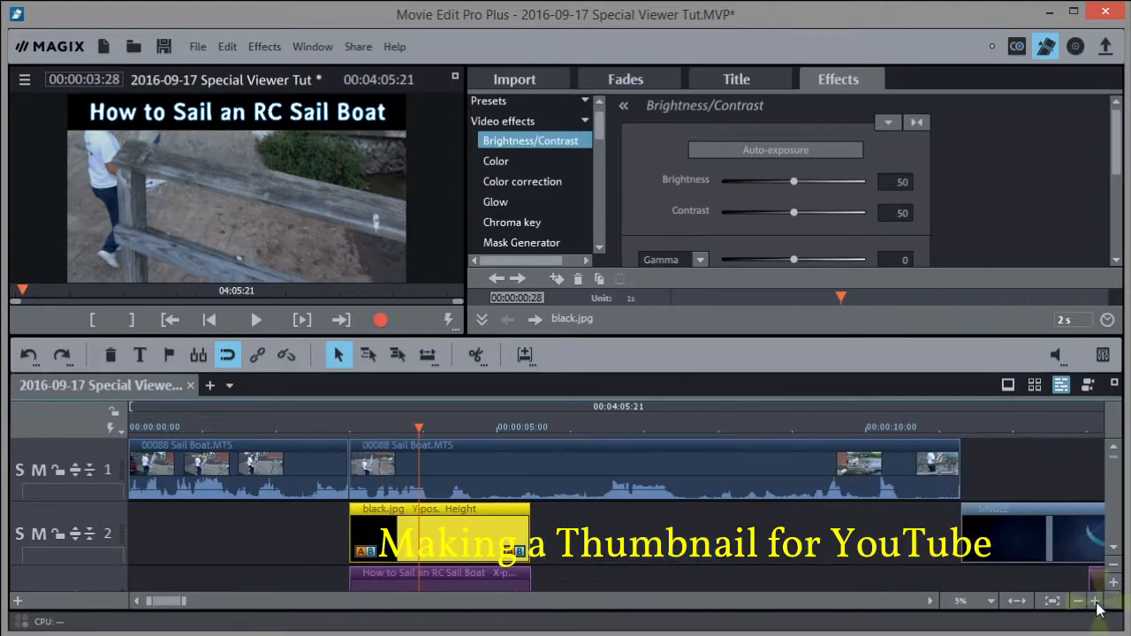
left_click(440, 519)
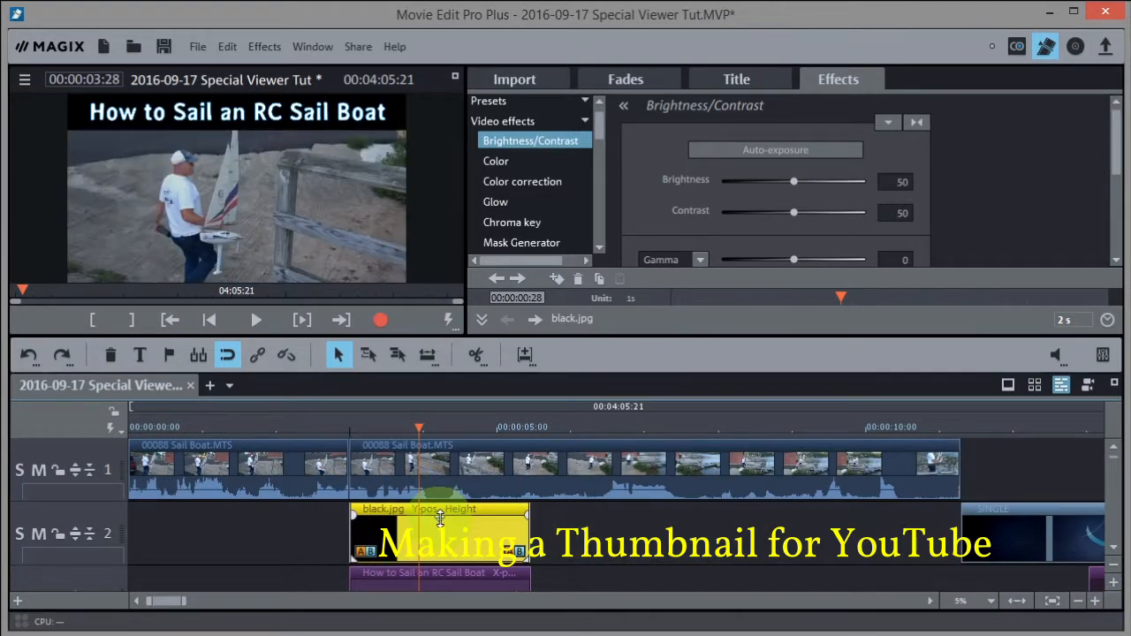
left_click_drag(439, 518, 450, 539)
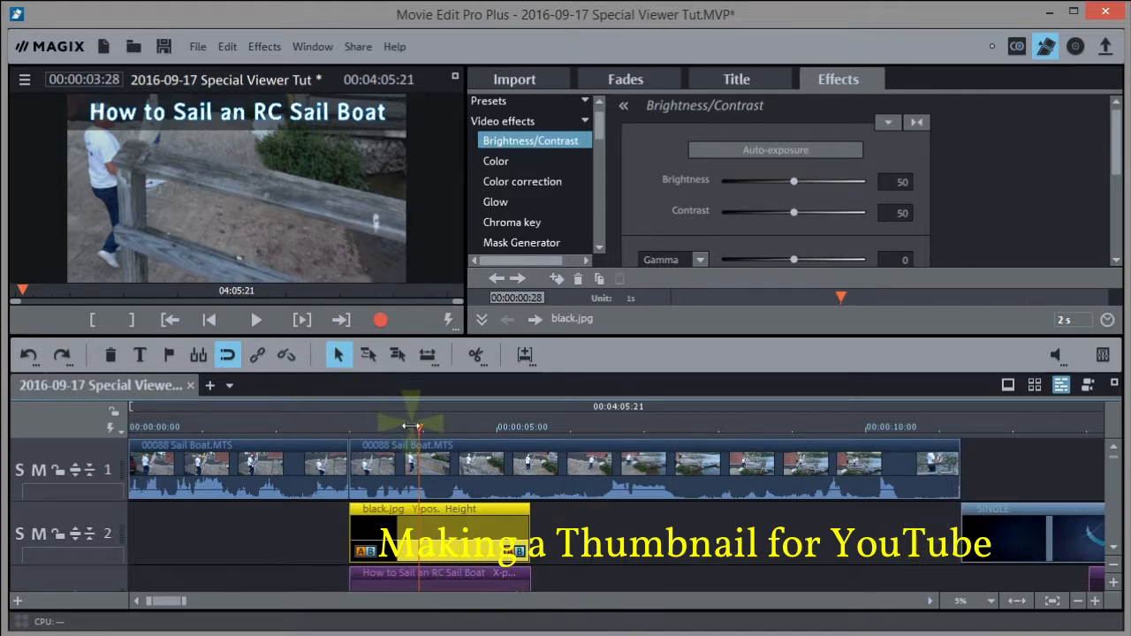
Scrub the playhead to preview the faded band over the sailboat footage
left_click_drag(418, 430, 365, 429)
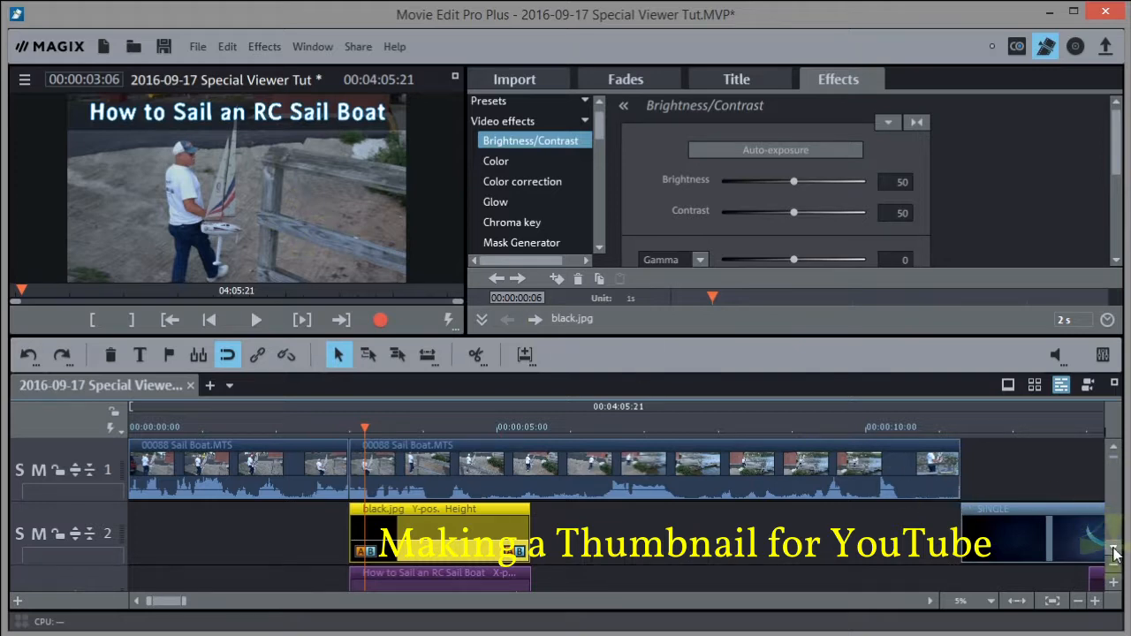
scroll(1112, 545, "down", 2)
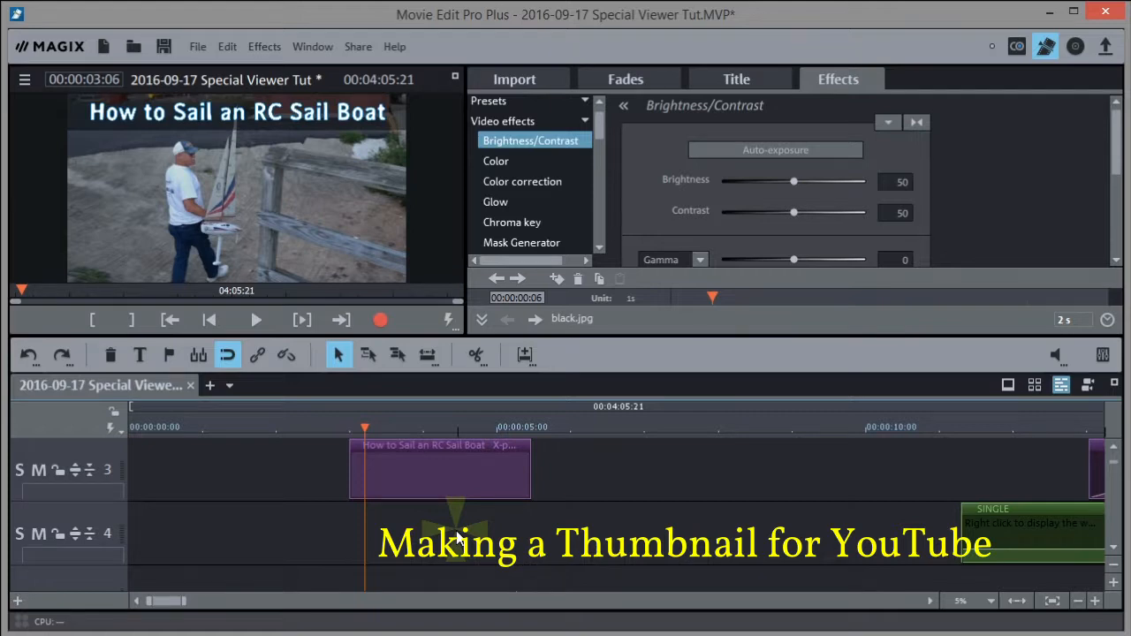
scroll(1114, 453, "up", 1)
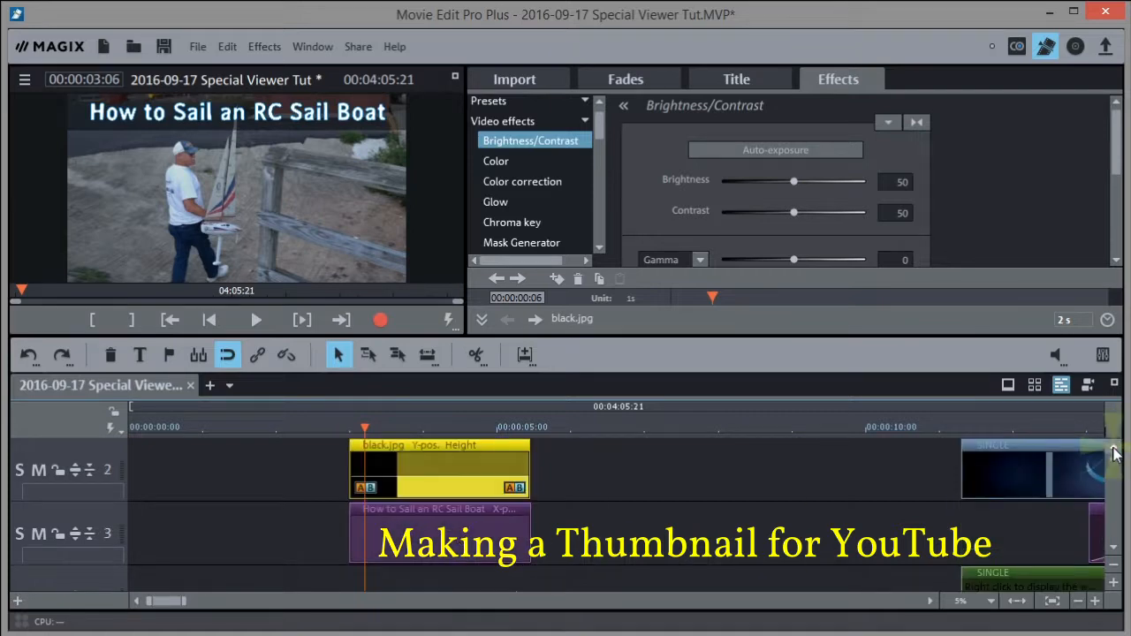
scroll(1114, 452, "up", 1)
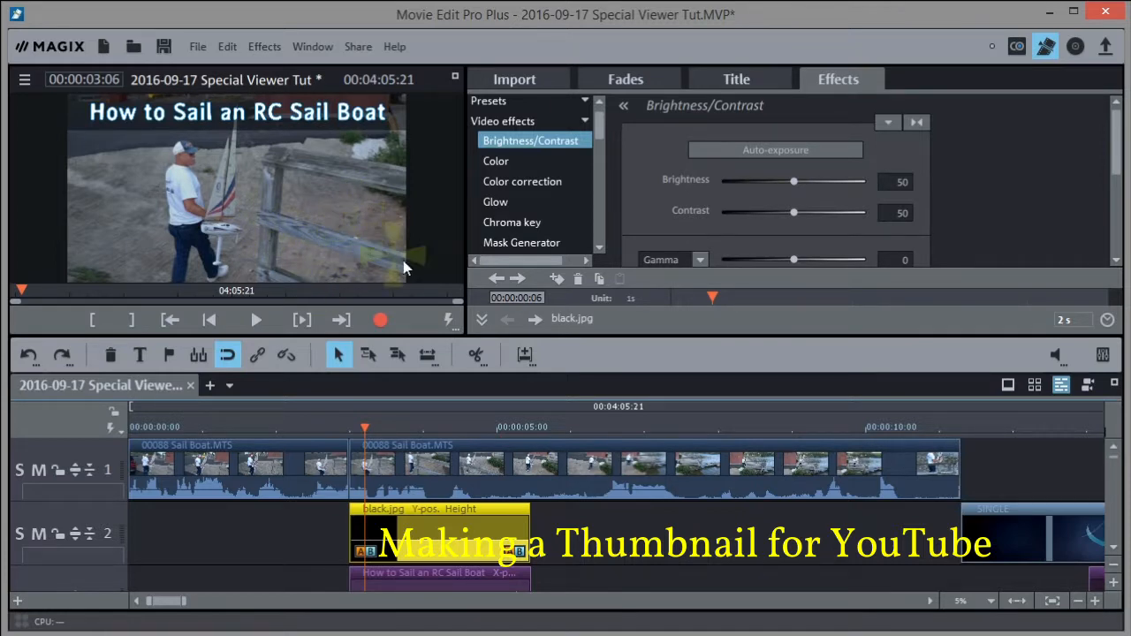
mouse_move(367, 426)
left_mouse_down()
mouse_move(418, 424)
mouse_move(350, 438)
left_mouse_up()
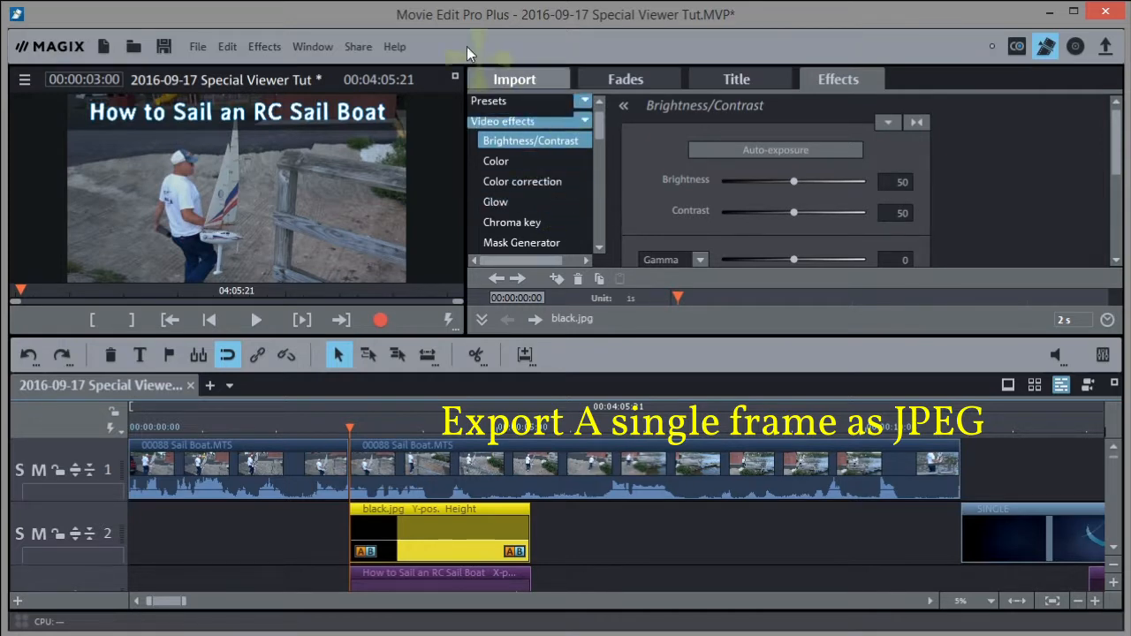
Start a single-frame JPEG export of the current frame at 1280x720 resolution
left_click(197, 44)
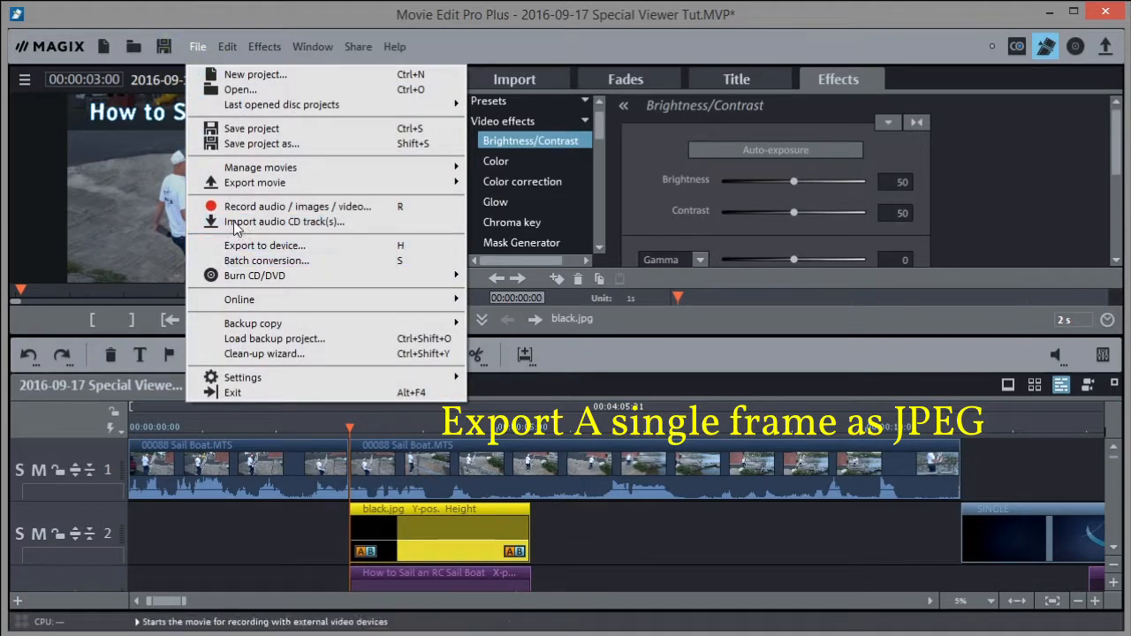
mouse_move(250, 182)
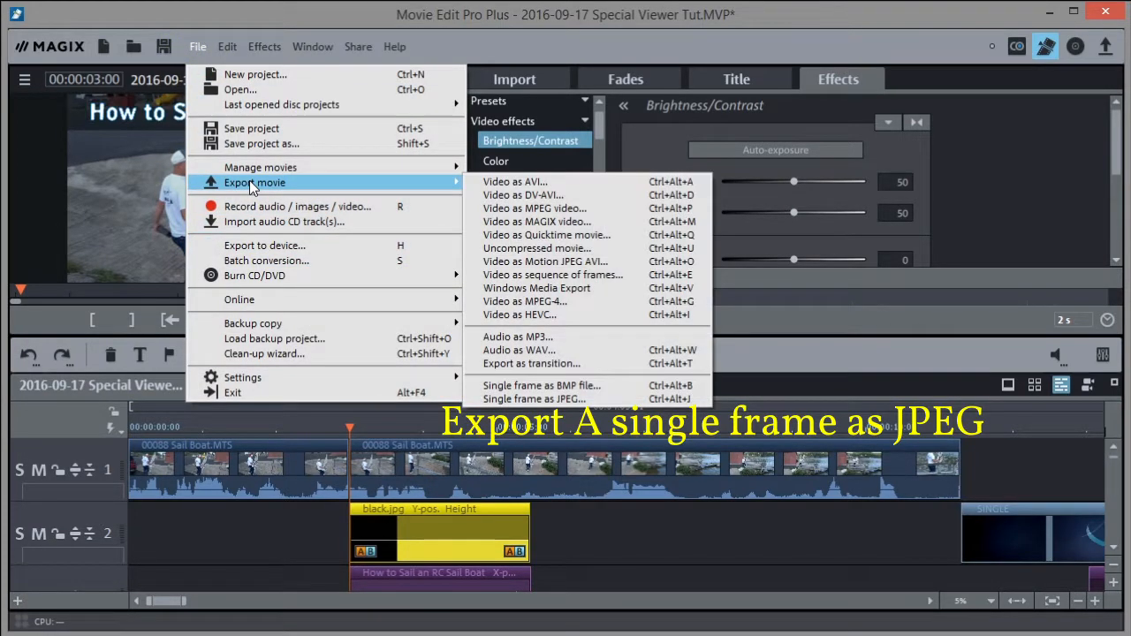
left_click(530, 399)
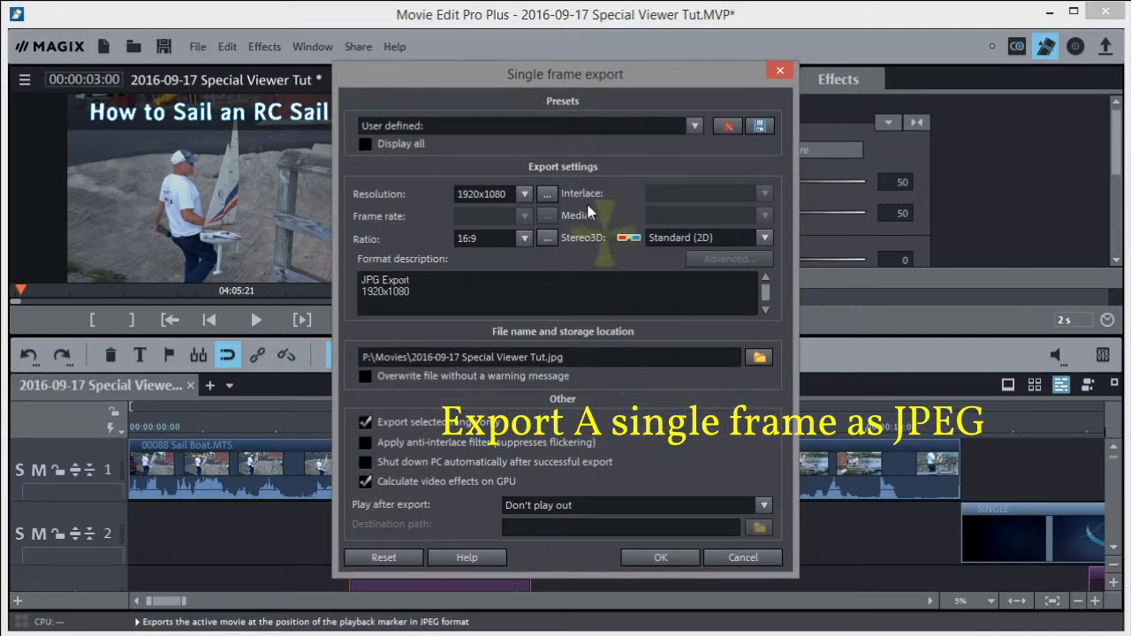
left_click(528, 190)
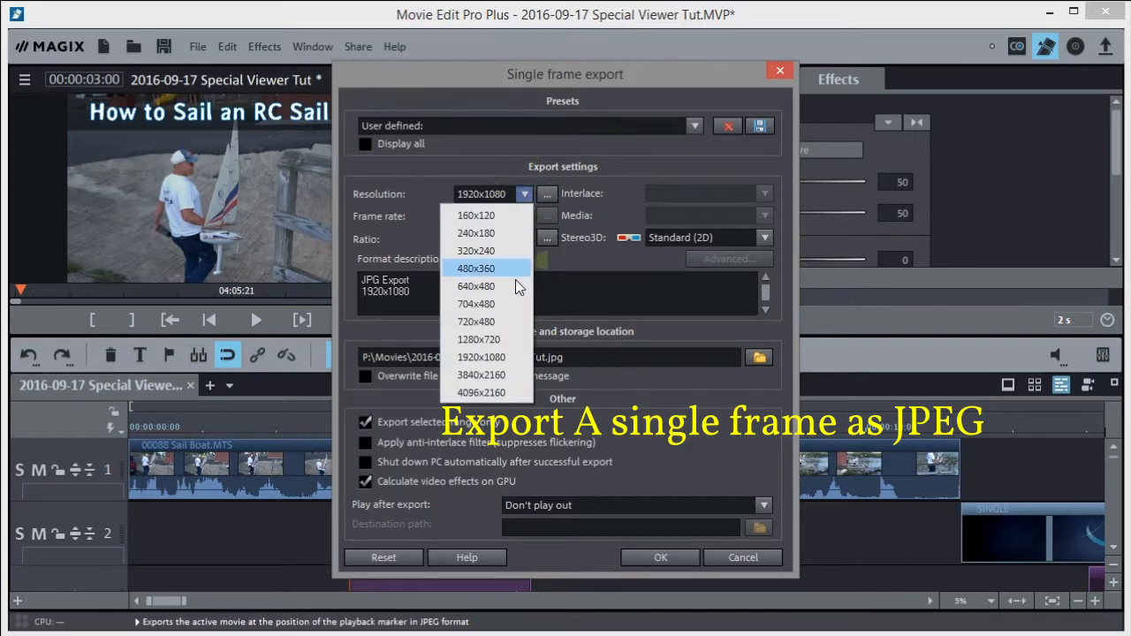
left_click(493, 341)
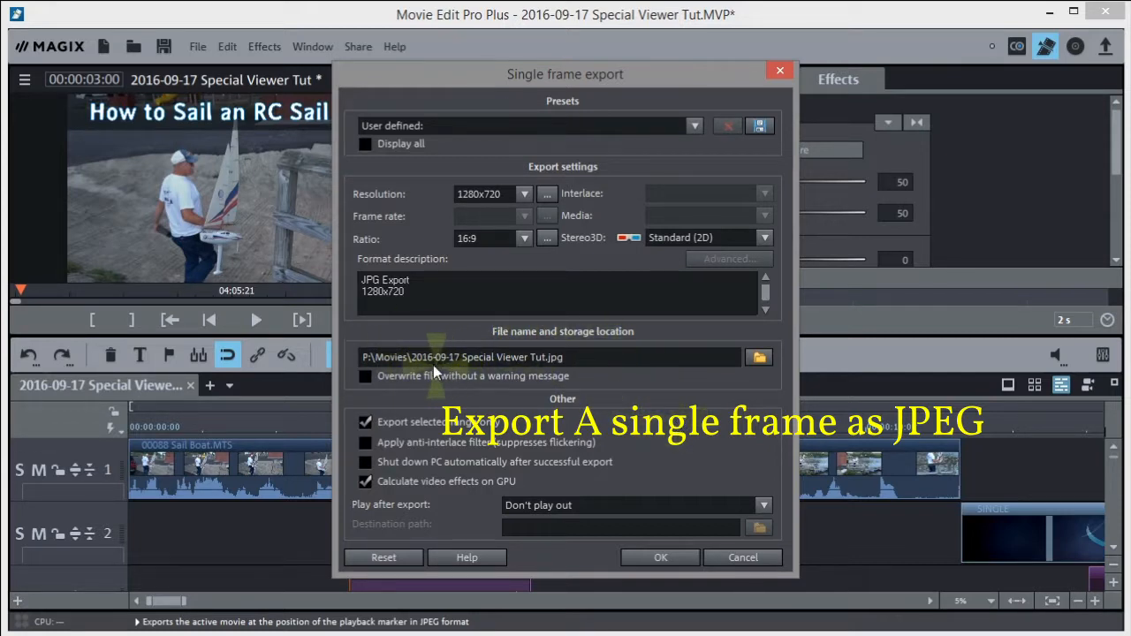
Set the exported frame's save location to the Desktop's MEP 2017 Tut folder
left_click(755, 356)
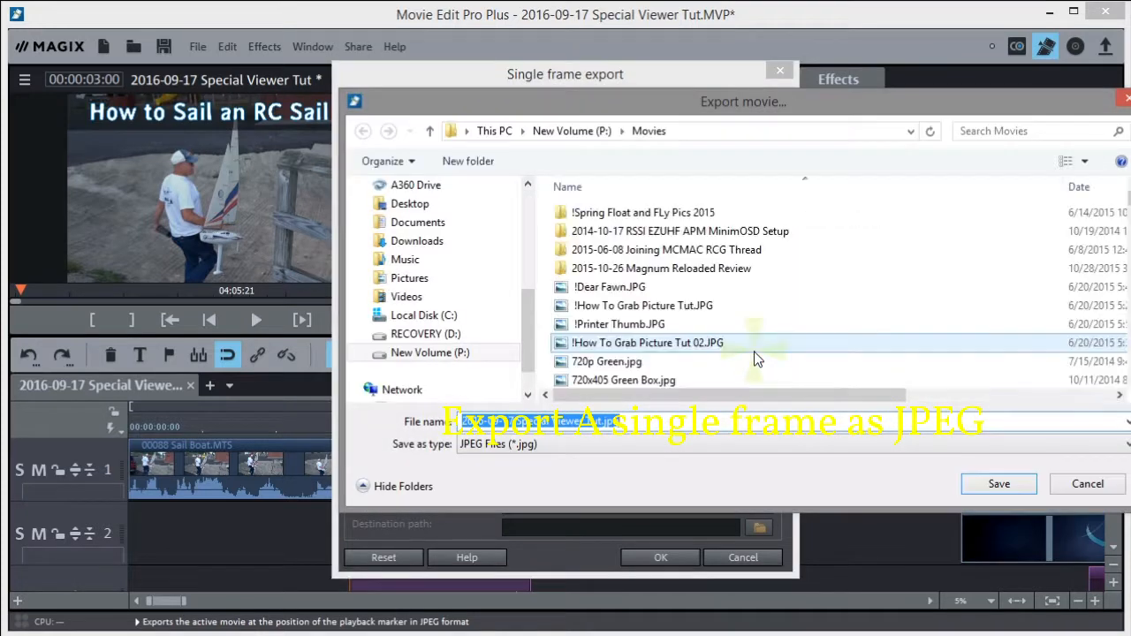
mouse_move(528, 302)
left_mouse_down()
mouse_move(526, 256)
mouse_move(523, 287)
left_mouse_up()
left_click(412, 238)
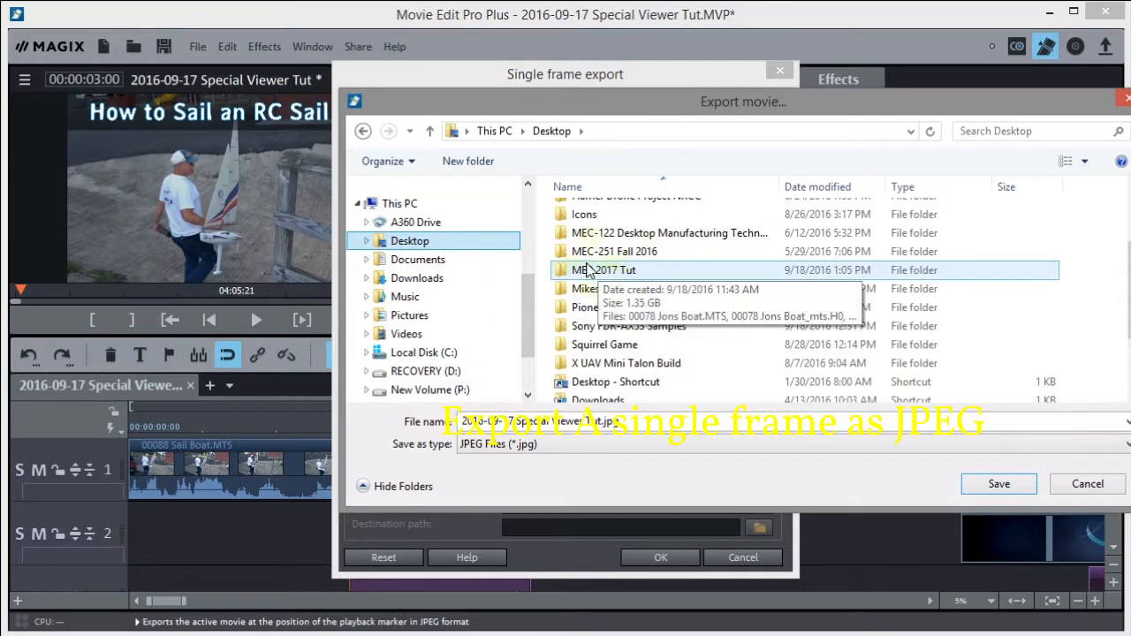
left_click(594, 273)
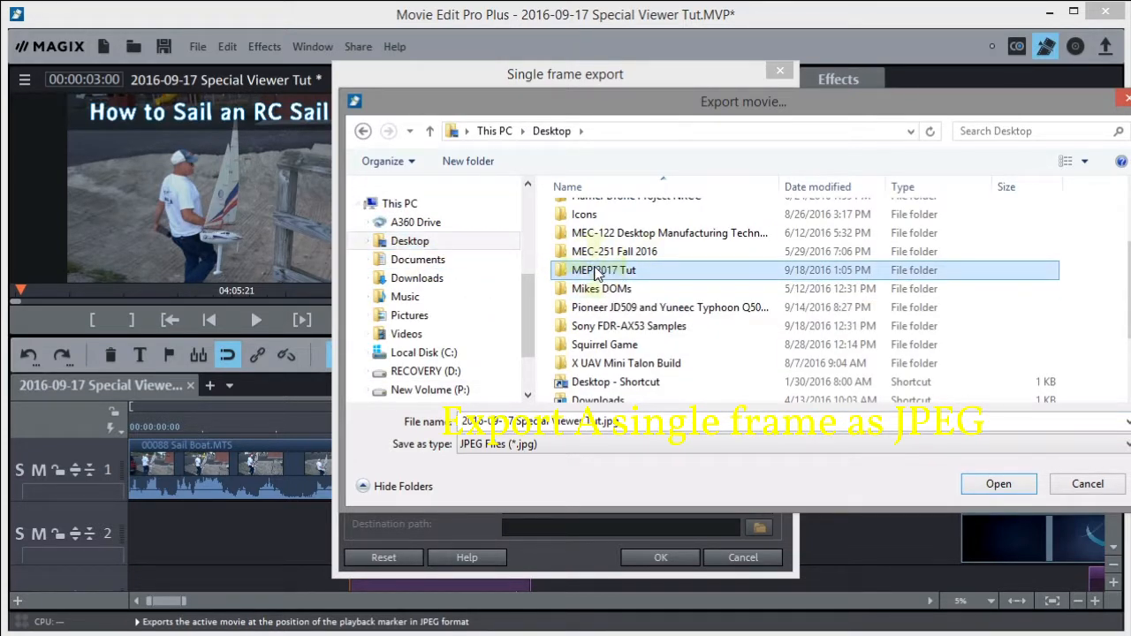
double_click(597, 272)
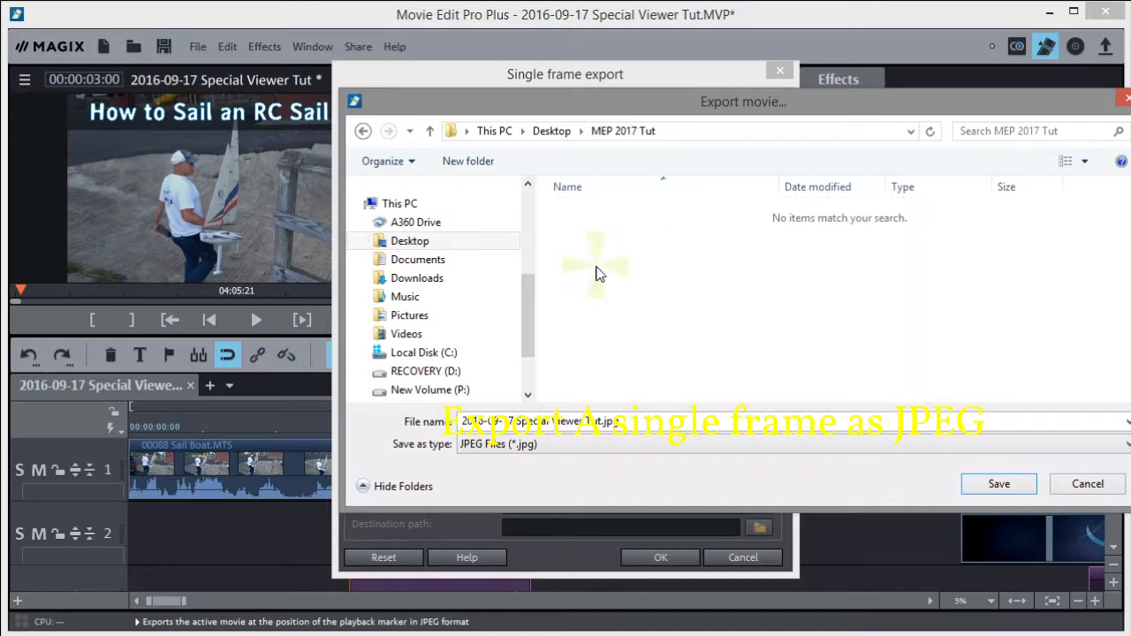
left_click(997, 484)
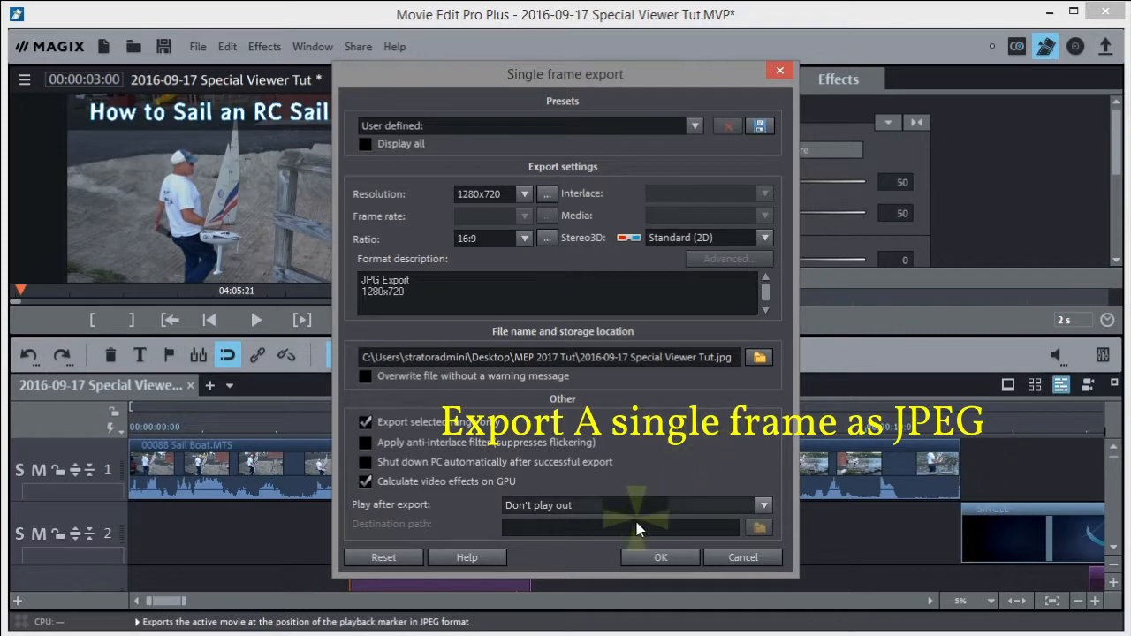
Confirm the single-frame JPEG export and continue past the frame-rate mismatch warning
left_click(663, 558)
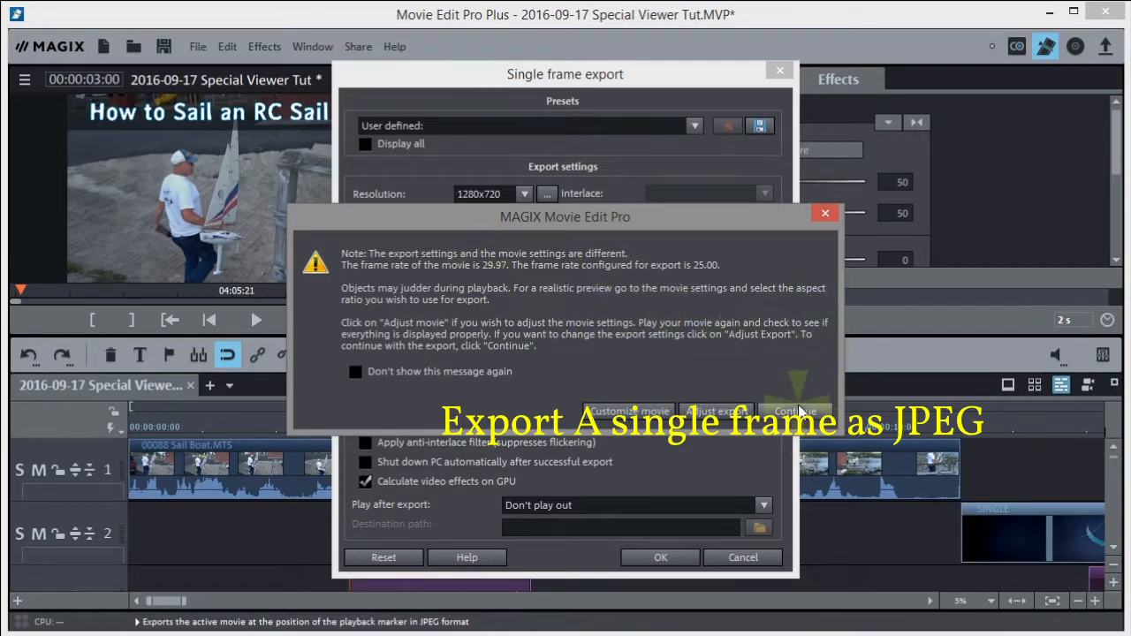
left_click(795, 410)
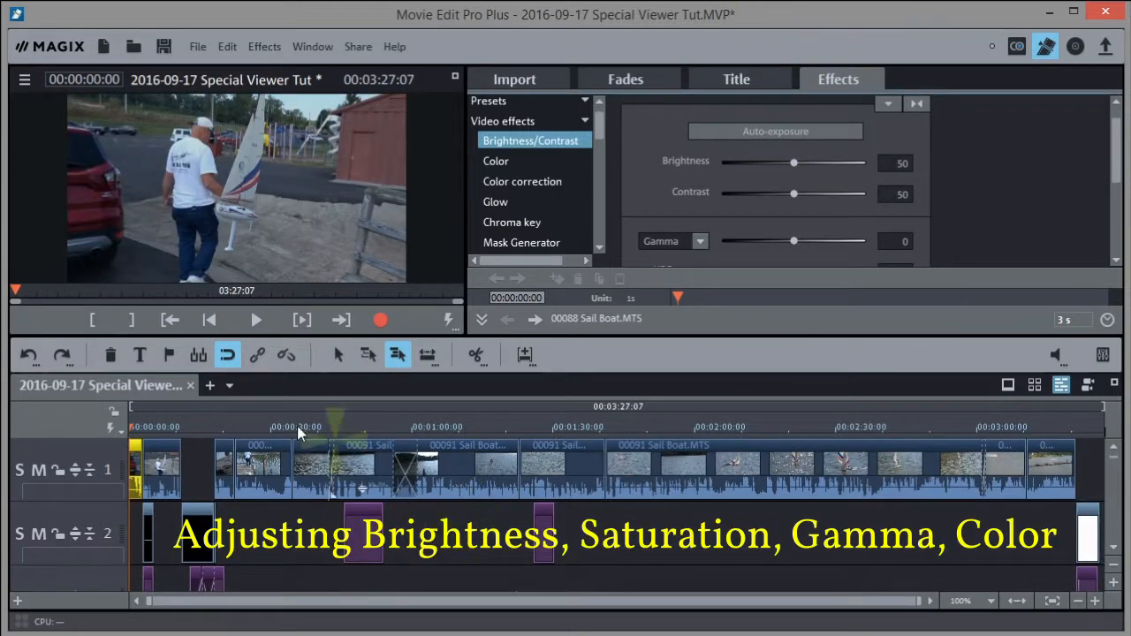
Select the first clip, try automatic exposure and HDR gamma, then reset brightness and gamma
left_click(133, 426)
left_click(130, 426)
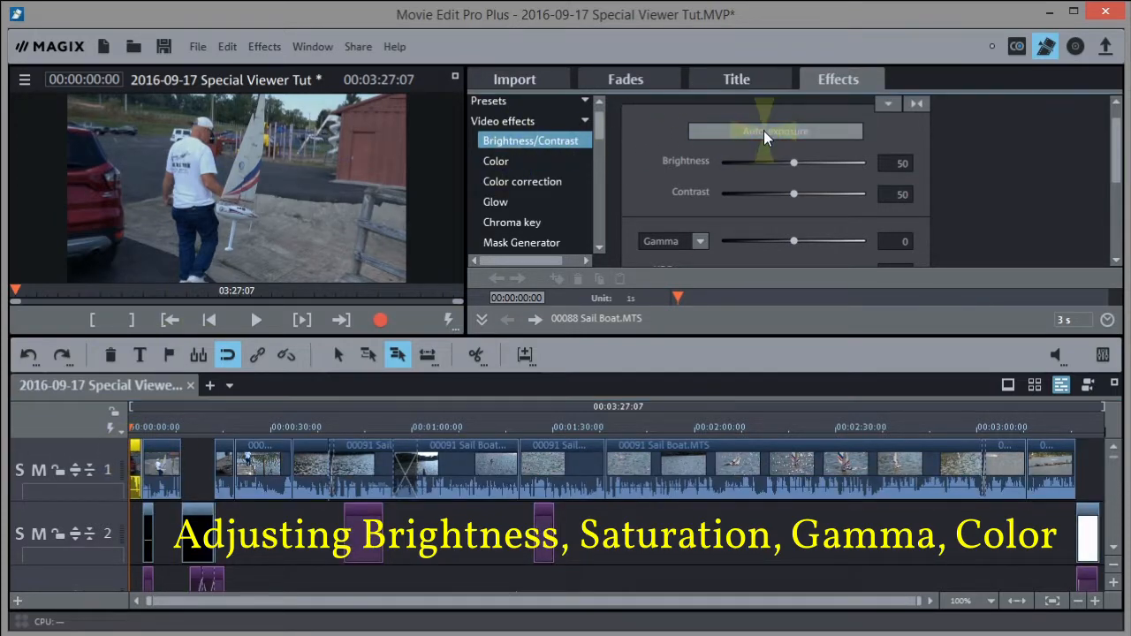
left_click(789, 134)
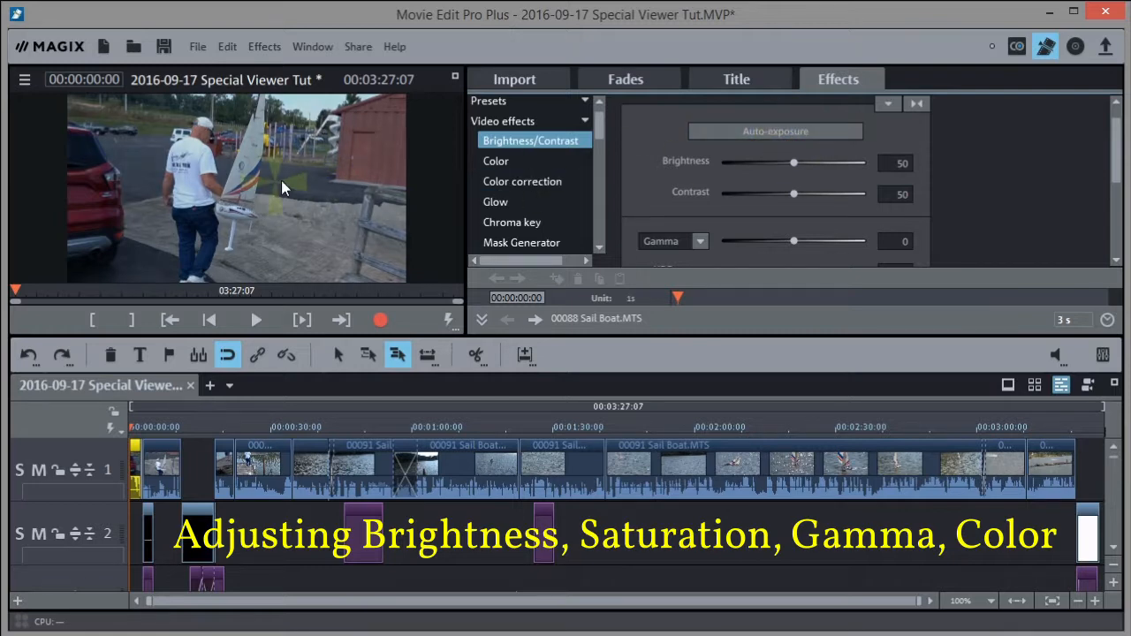
left_click(161, 451)
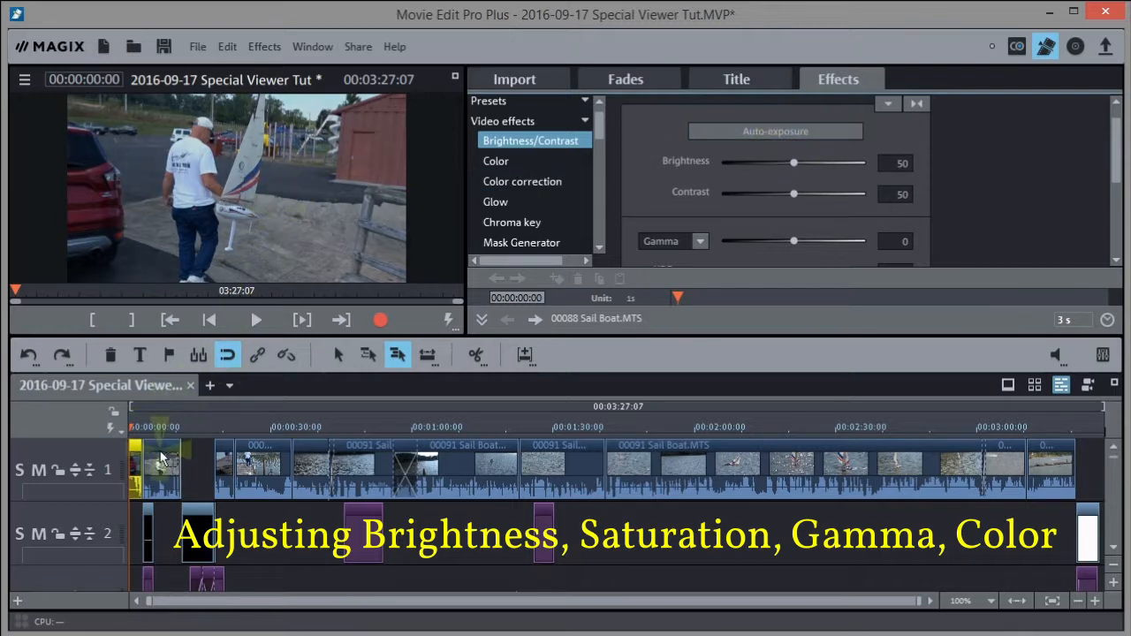
left_click(159, 431)
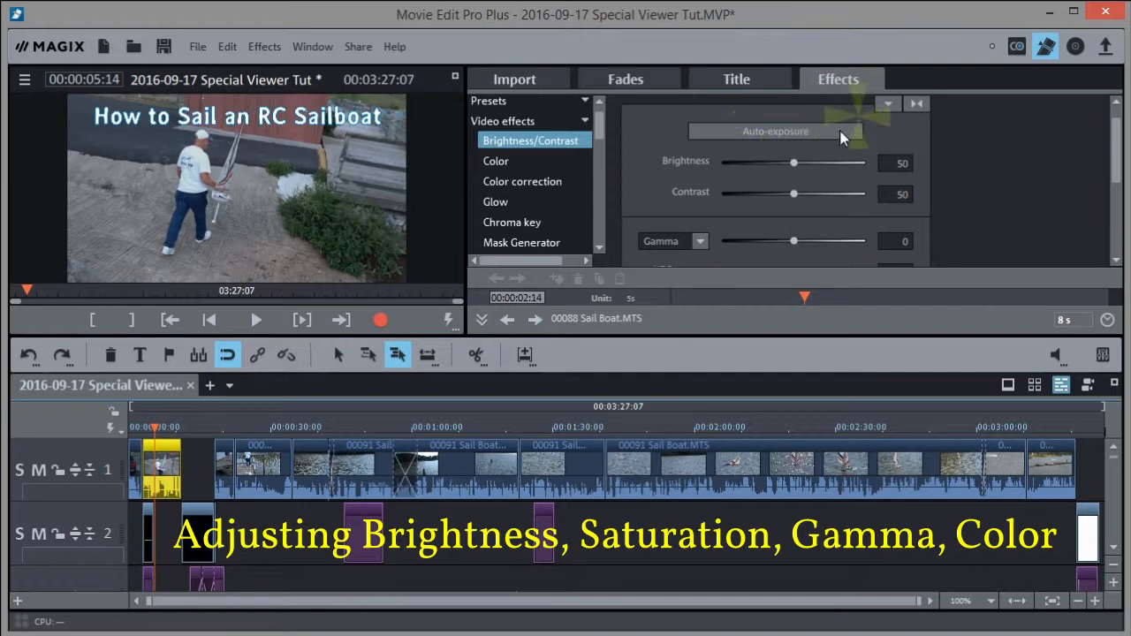
left_click(775, 133)
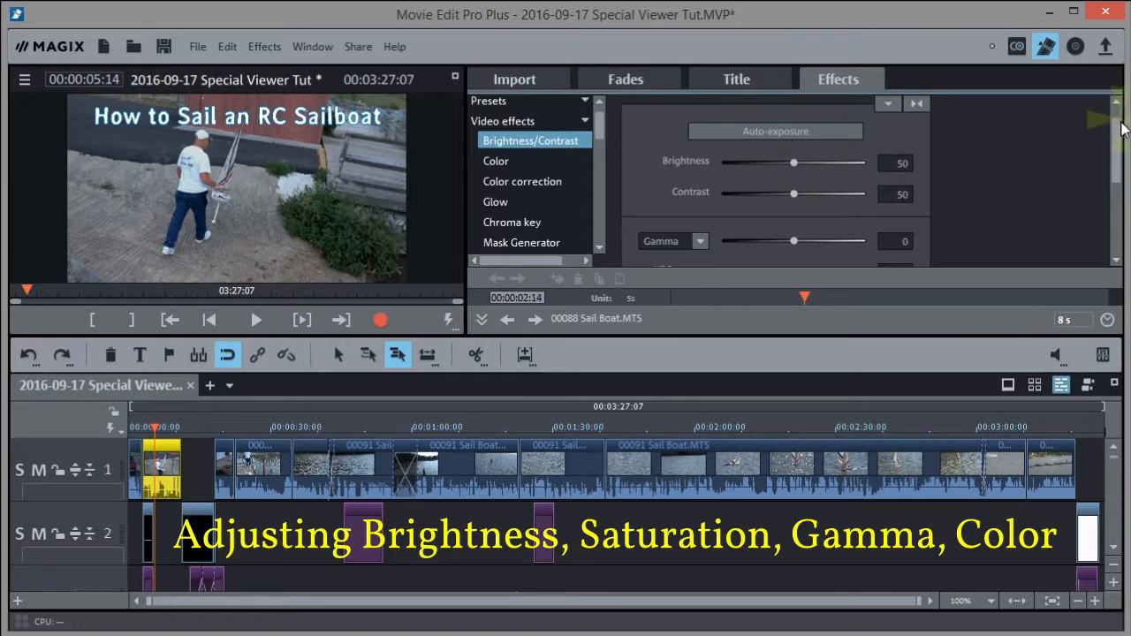
scroll(1115, 168, "down", 3)
scroll(1115, 168, "up", 1)
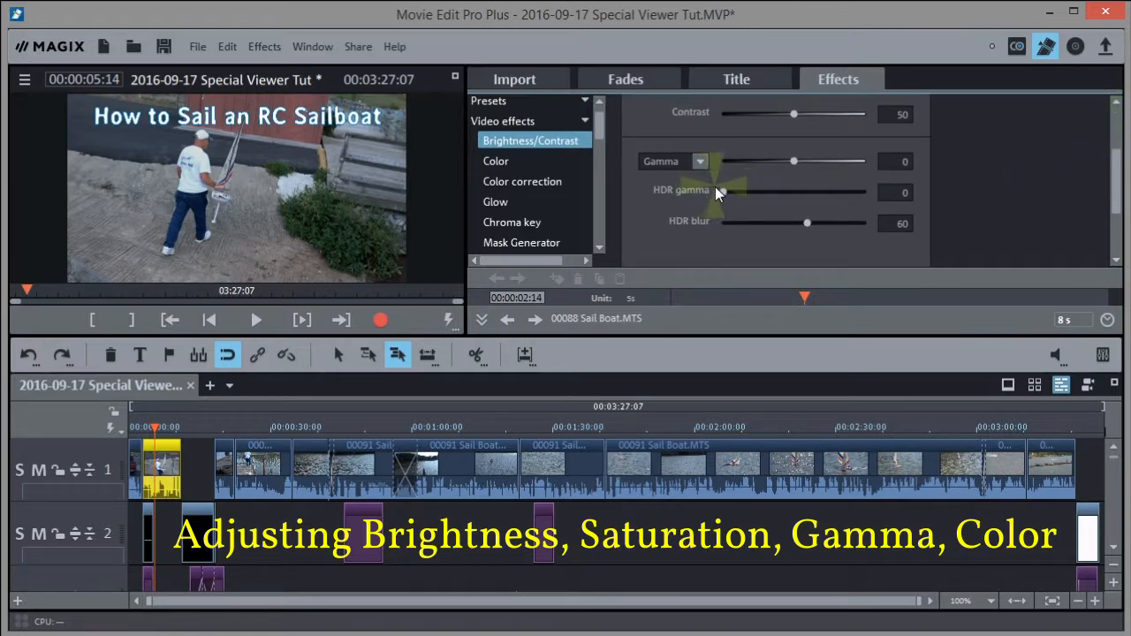
mouse_move(721, 192)
left_mouse_down()
mouse_move(766, 194)
mouse_move(714, 202)
mouse_move(741, 200)
mouse_move(729, 201)
left_mouse_up()
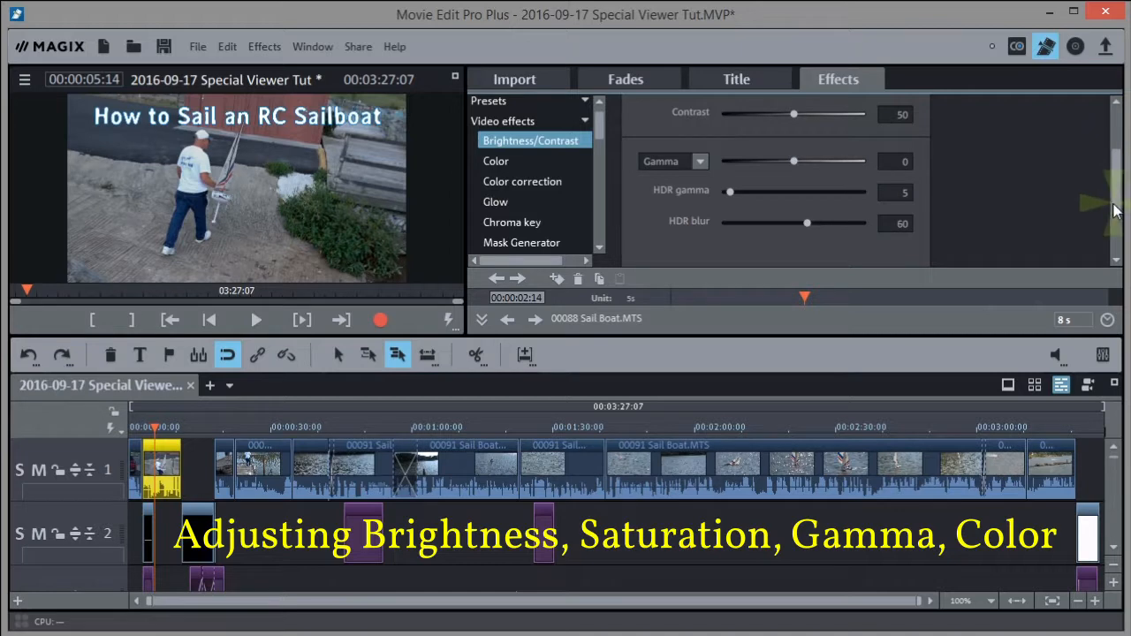
left_click_drag(1114, 205, 1112, 121)
left_click(916, 122)
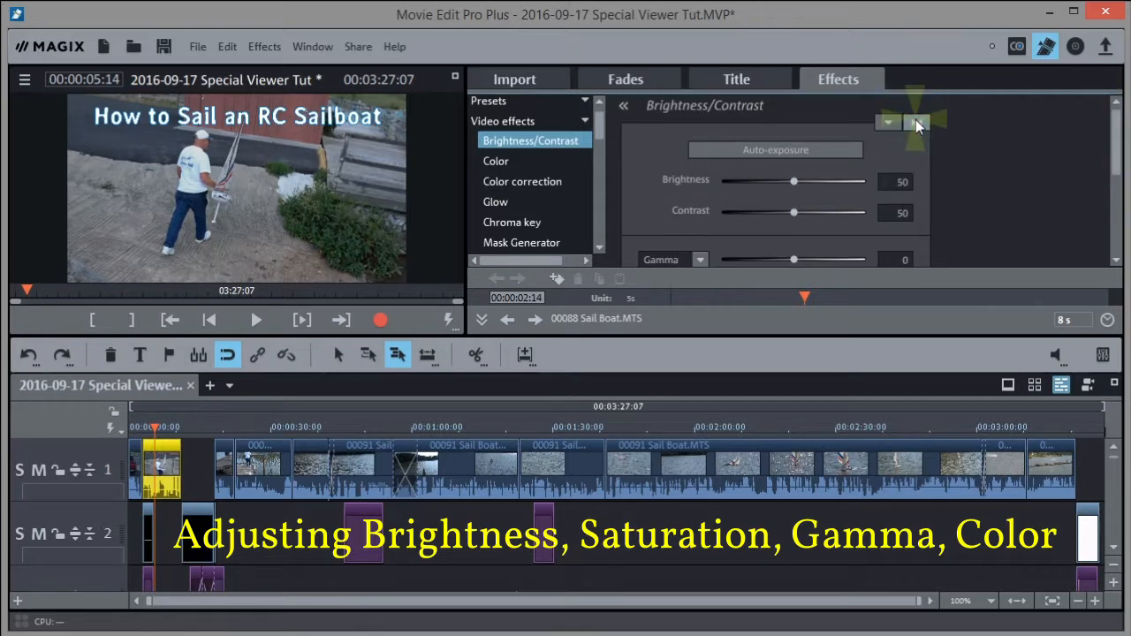
Boost the first clip's colour saturation to 3
left_click(510, 159)
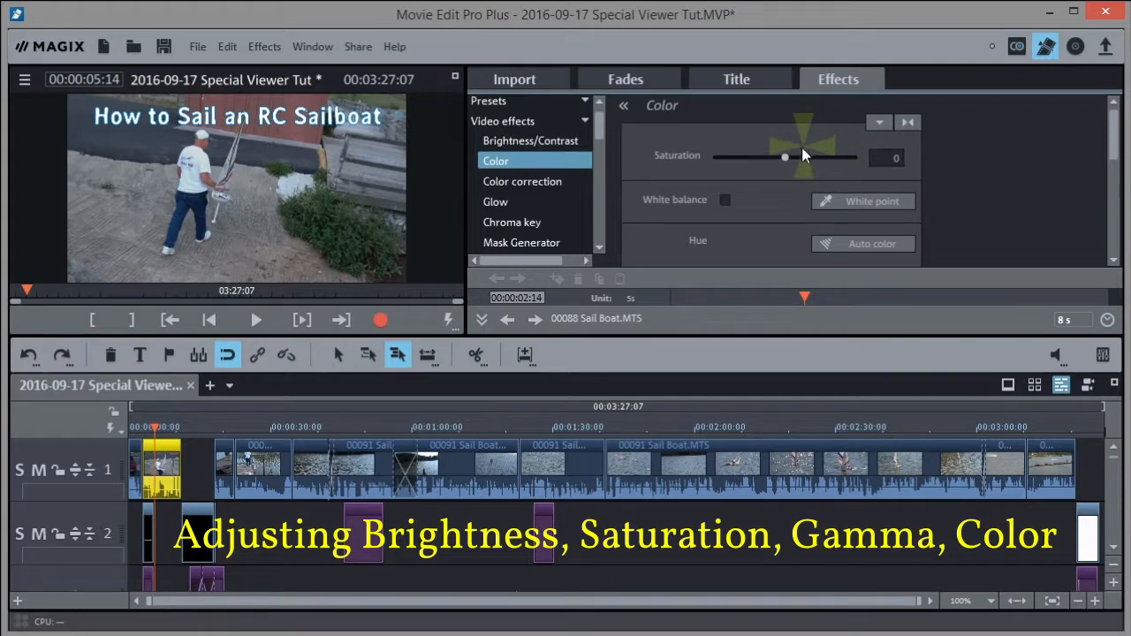
mouse_move(786, 155)
left_mouse_down()
mouse_move(808, 157)
mouse_move(724, 168)
mouse_move(850, 168)
mouse_move(768, 168)
mouse_move(834, 164)
mouse_move(786, 164)
left_mouse_up()
left_click(908, 123)
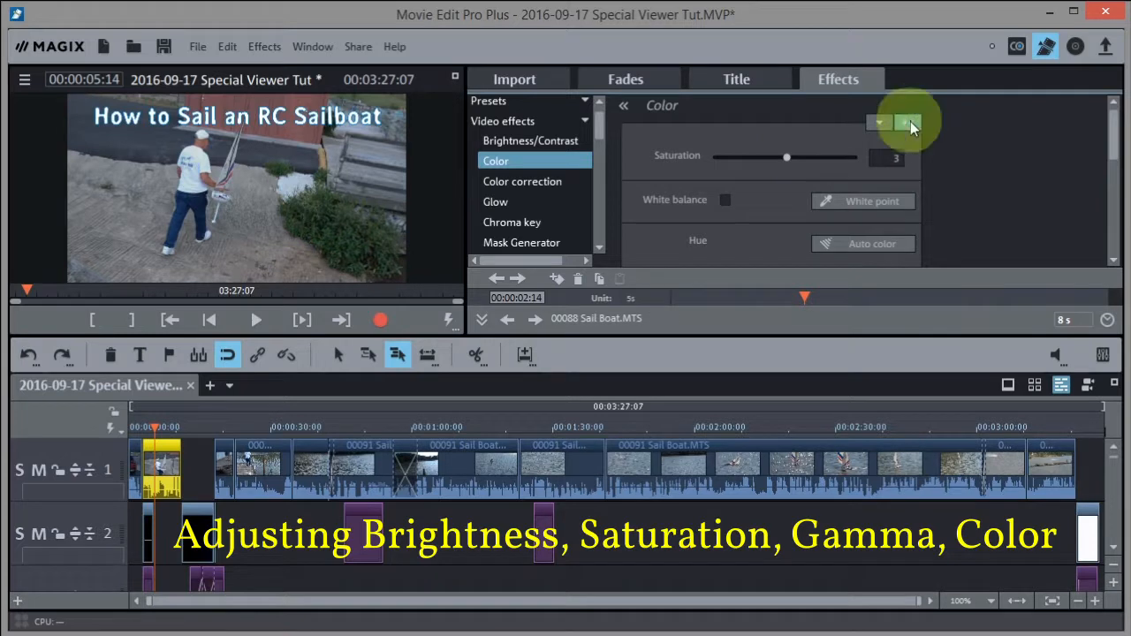
Shift the clip's colour balance warmer in Color correction and compare it with the original
left_click(550, 179)
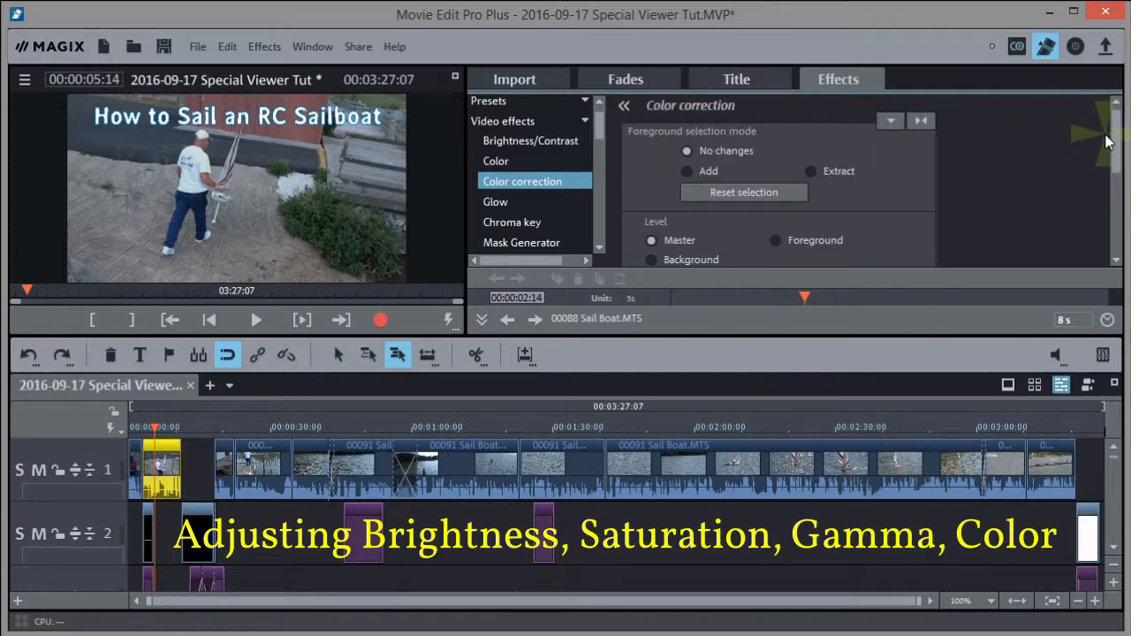
left_click_drag(1115, 124, 1115, 211)
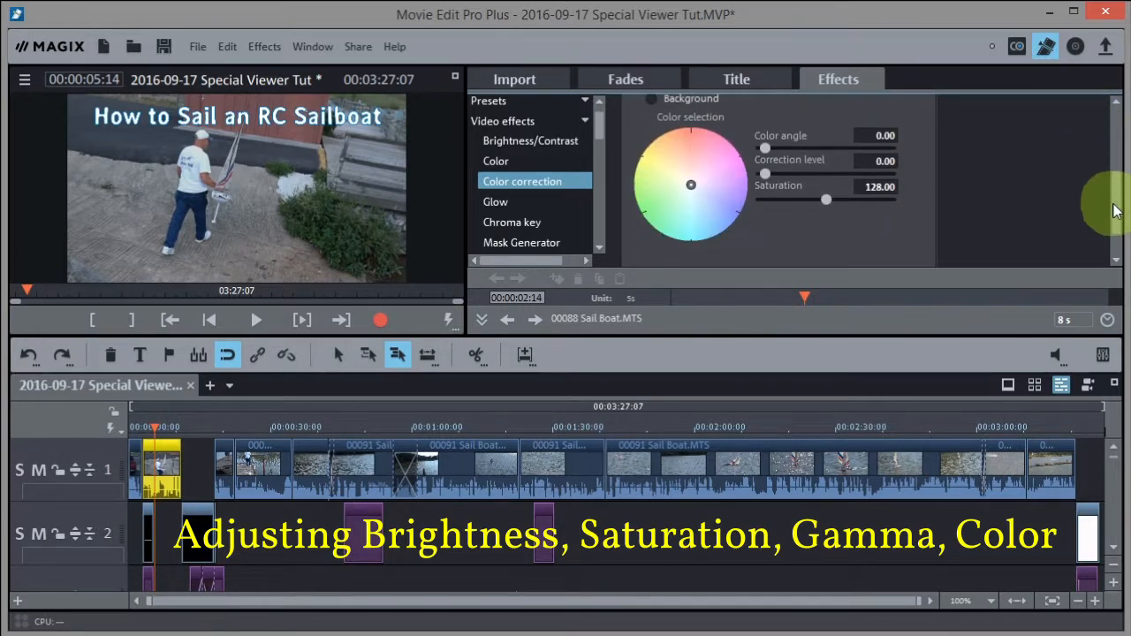
left_click(690, 184)
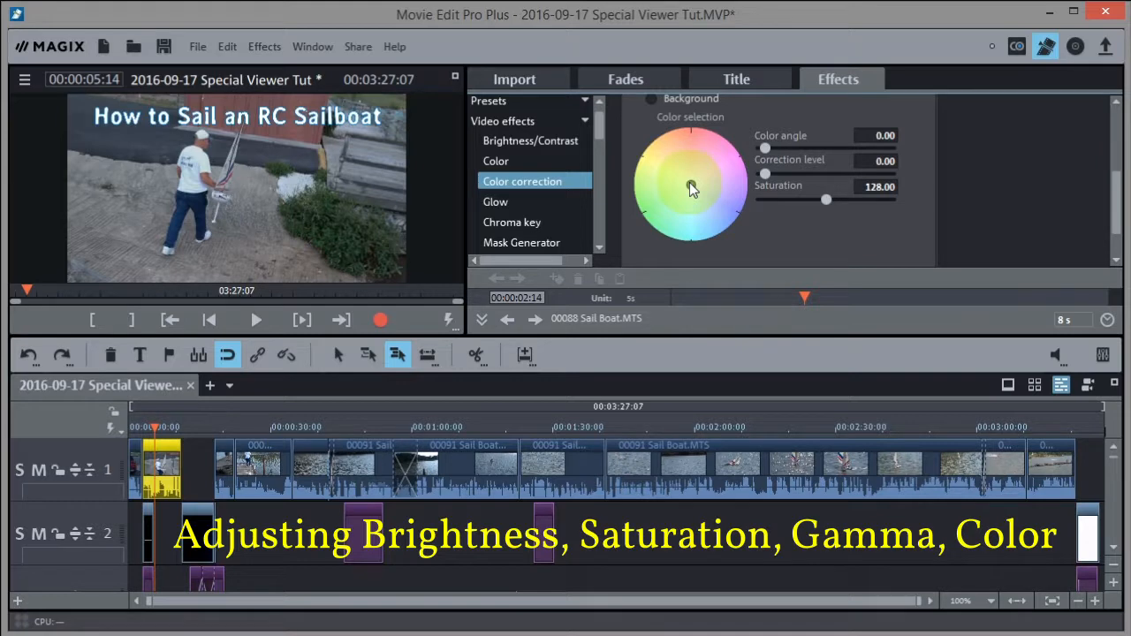
mouse_move(690, 184)
left_mouse_down()
mouse_move(690, 161)
mouse_move(690, 182)
left_mouse_up()
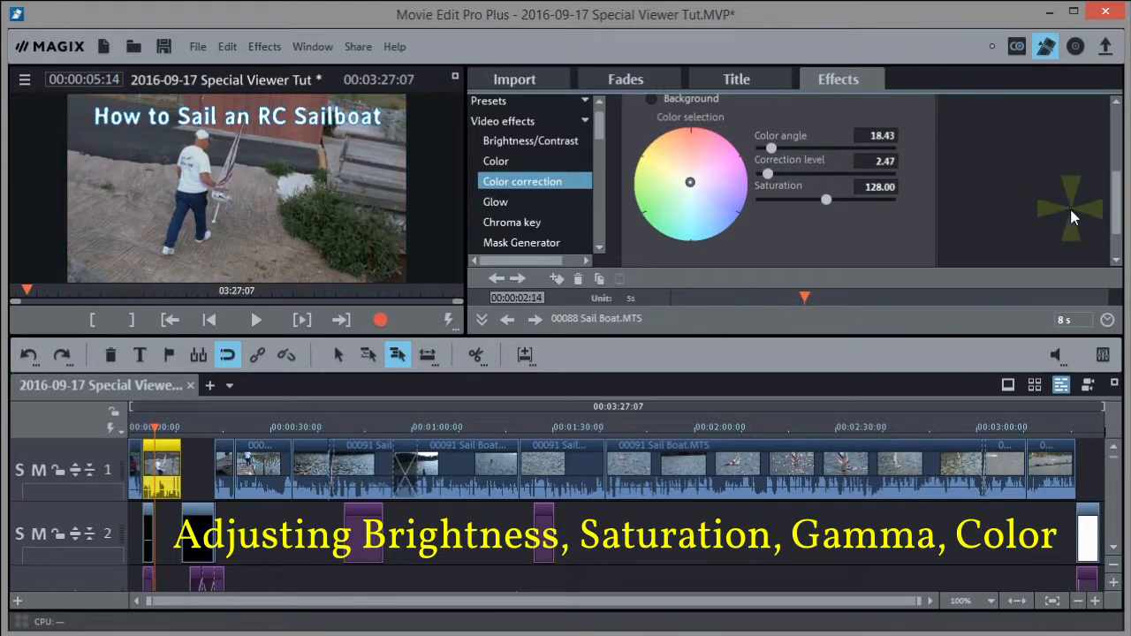
left_click_drag(1111, 228, 1113, 118)
left_click(919, 121)
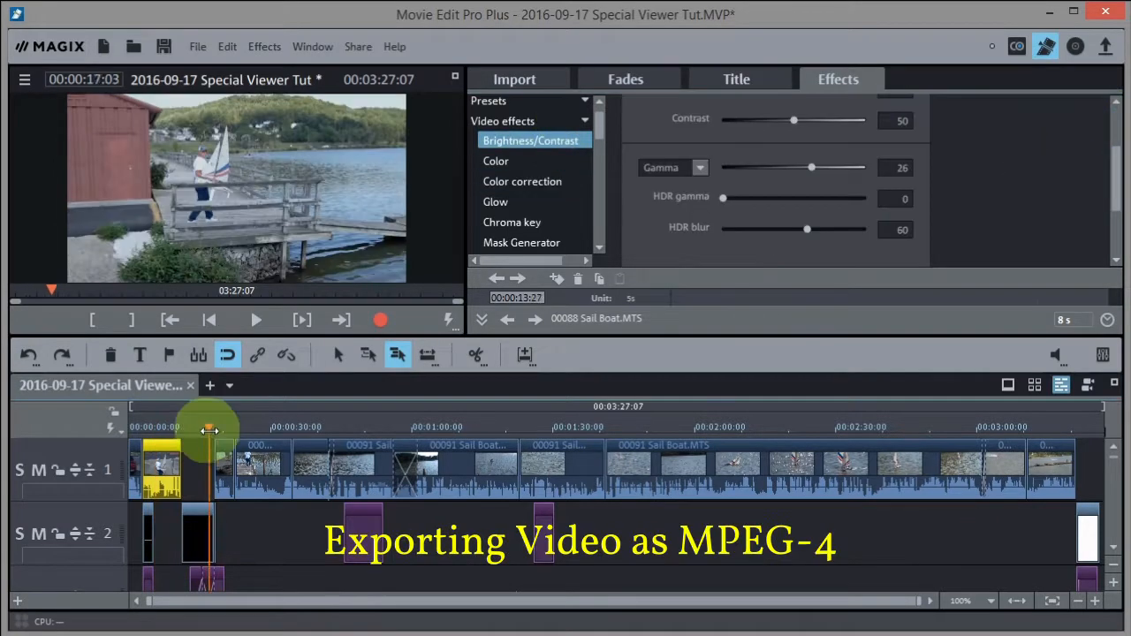
left_click_drag(215, 426, 93, 430)
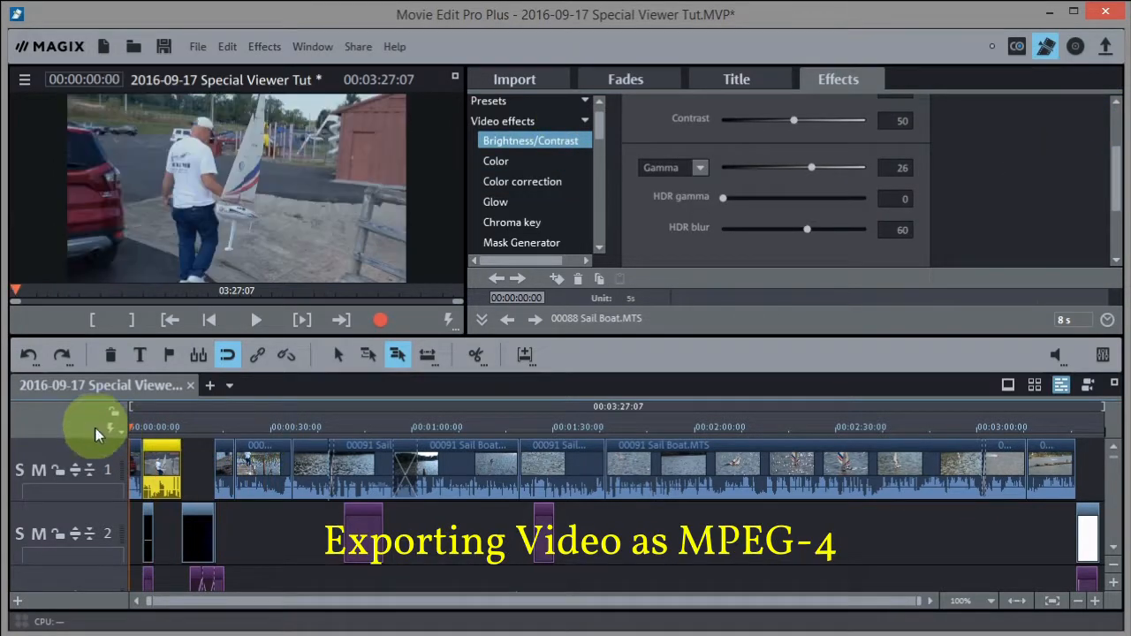
Deselect the clip and open the Video as MPEG-4 movie export from the File menu
left_click(284, 554)
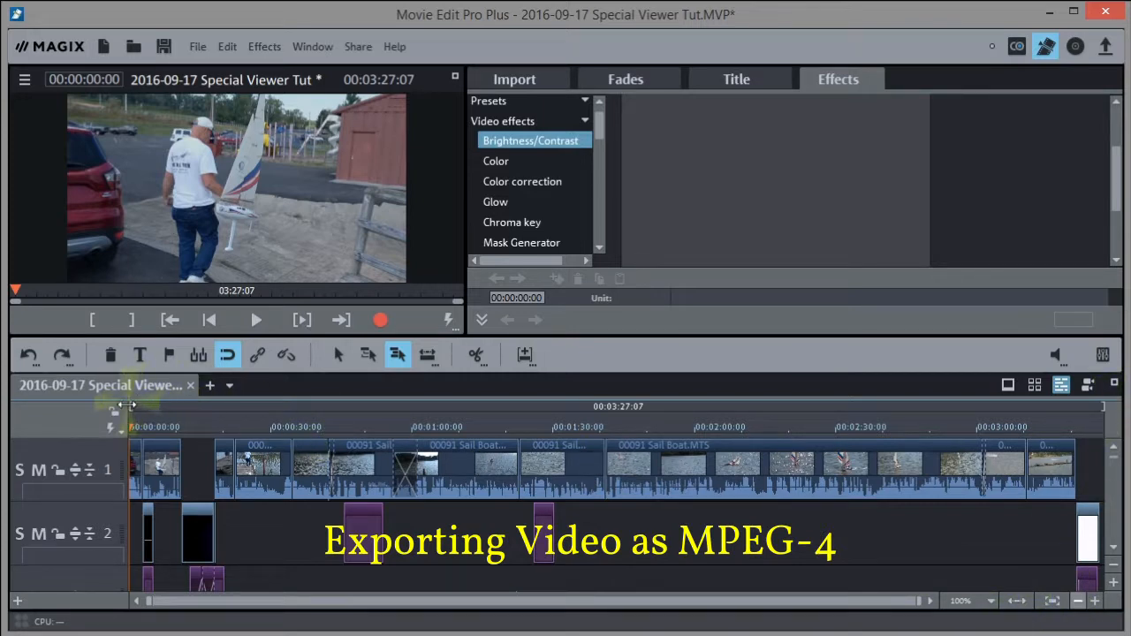
left_click(1019, 604)
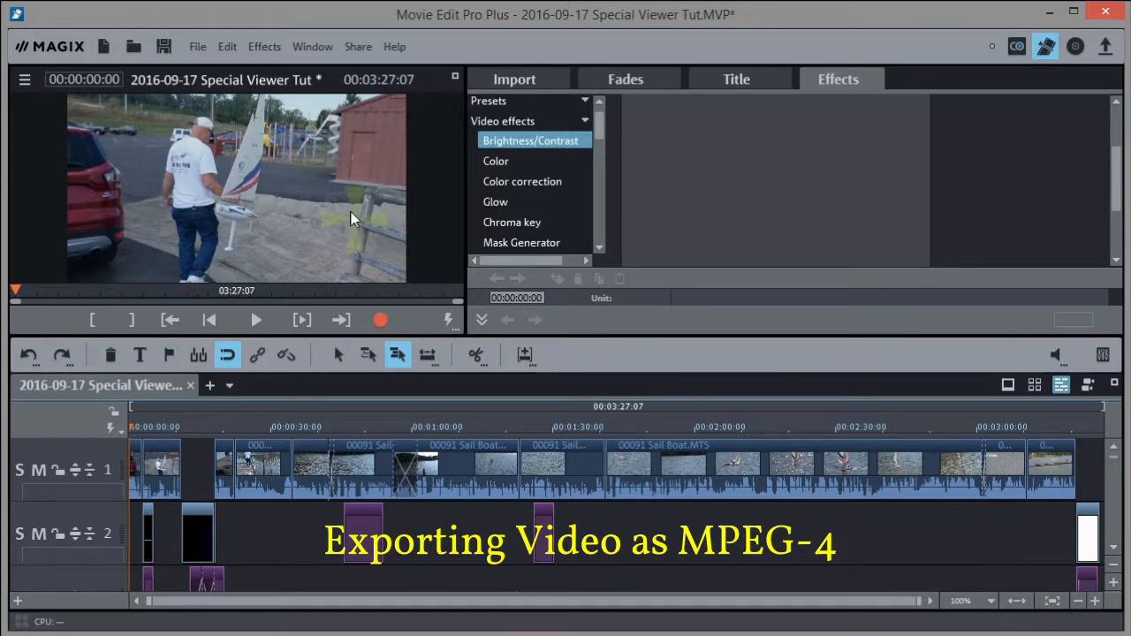
left_click(196, 47)
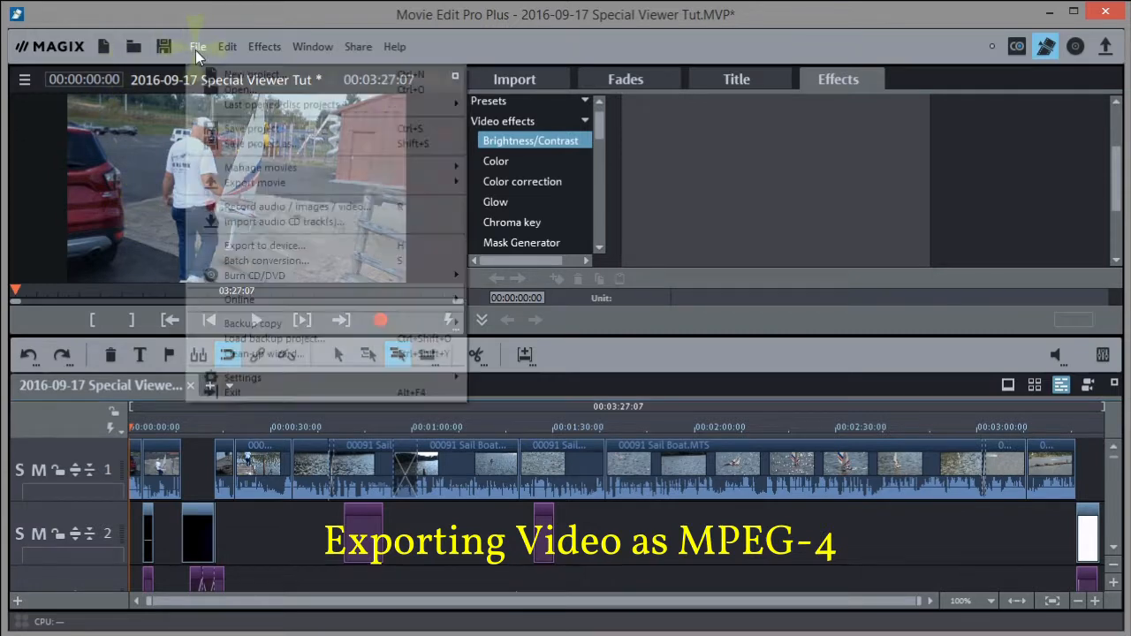
mouse_move(240, 187)
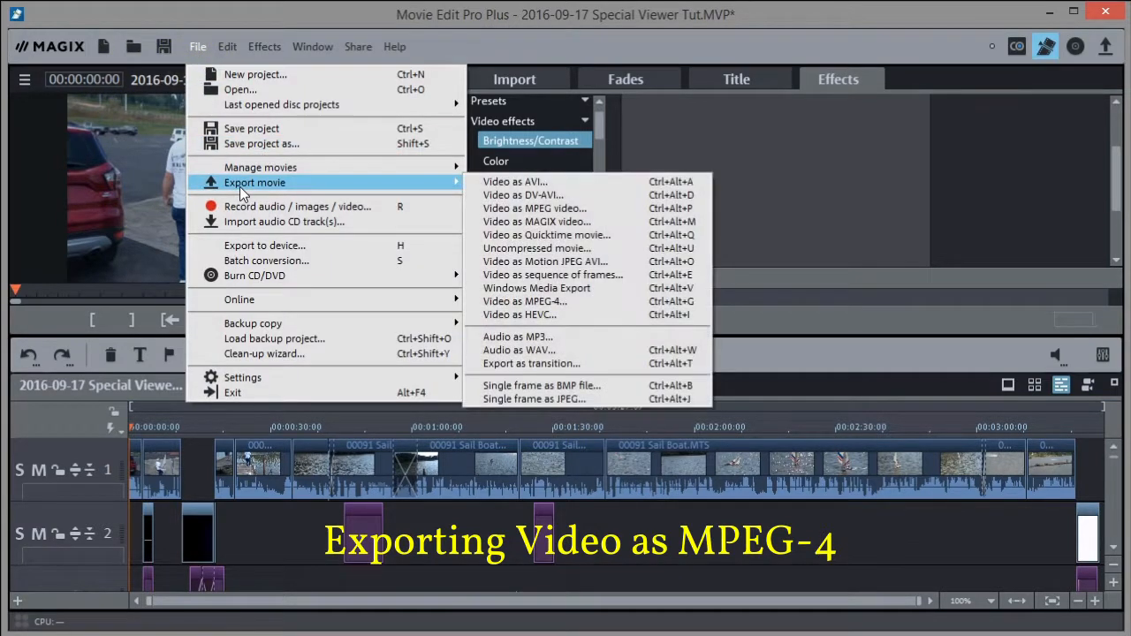
left_click(534, 304)
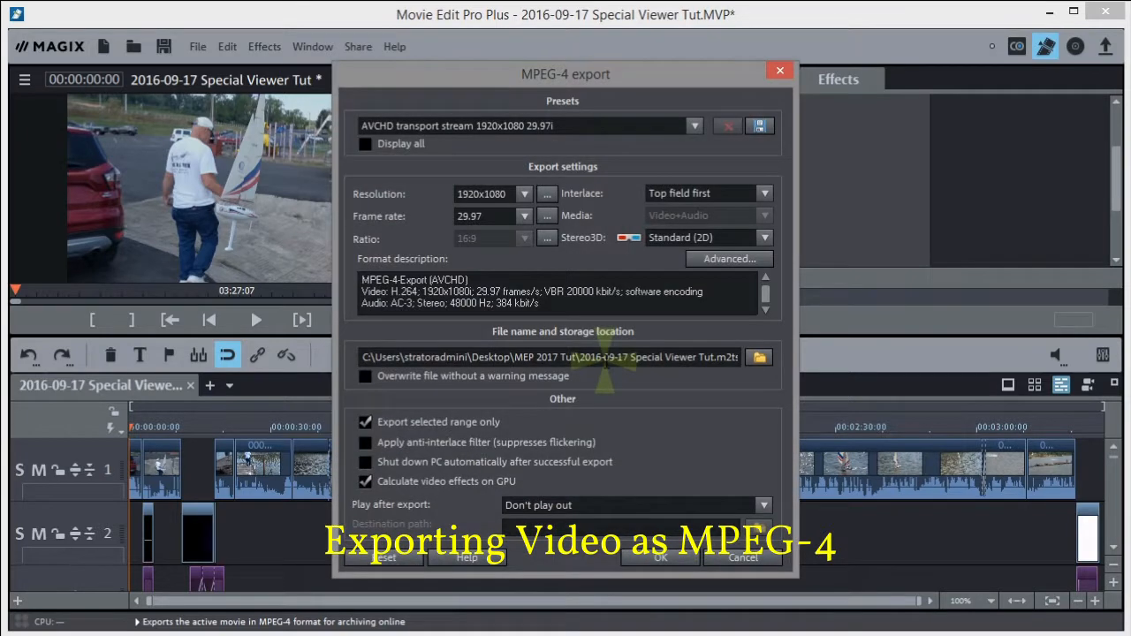
Choose the MP4 FullHD 1920x1080 29.97p preset and open its Advanced encoder settings
left_click(694, 125)
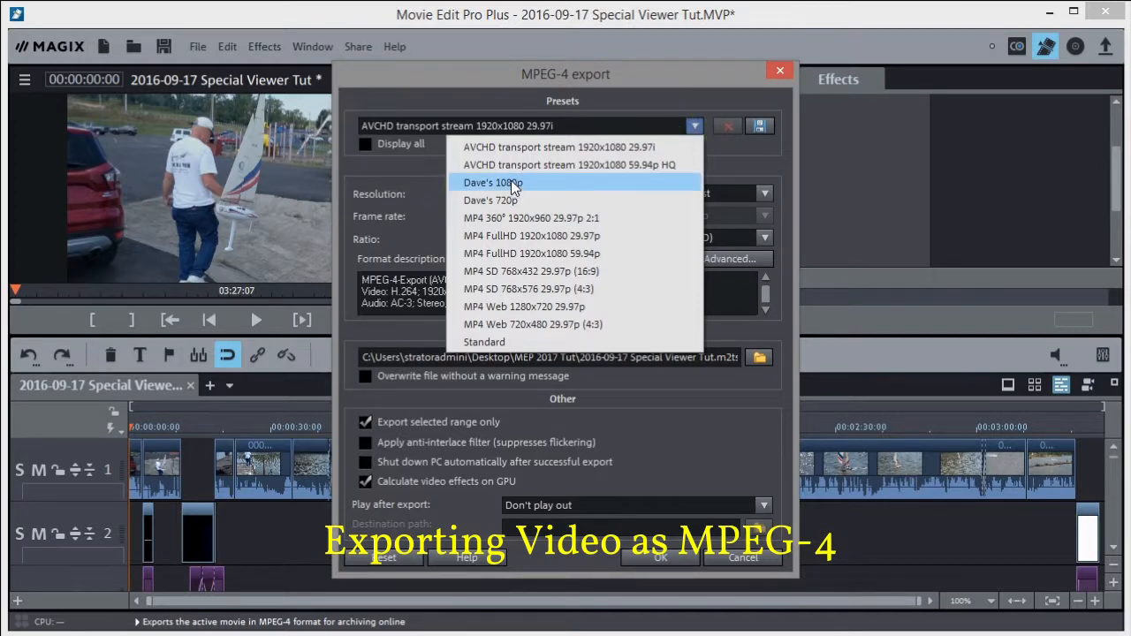
left_click(546, 237)
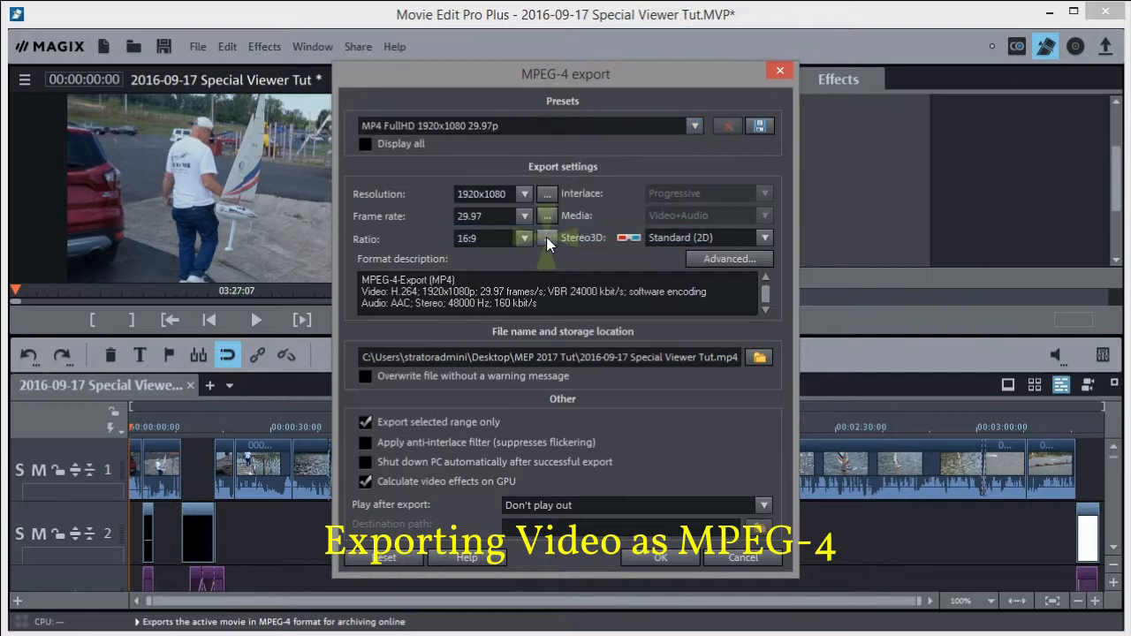
left_click(729, 256)
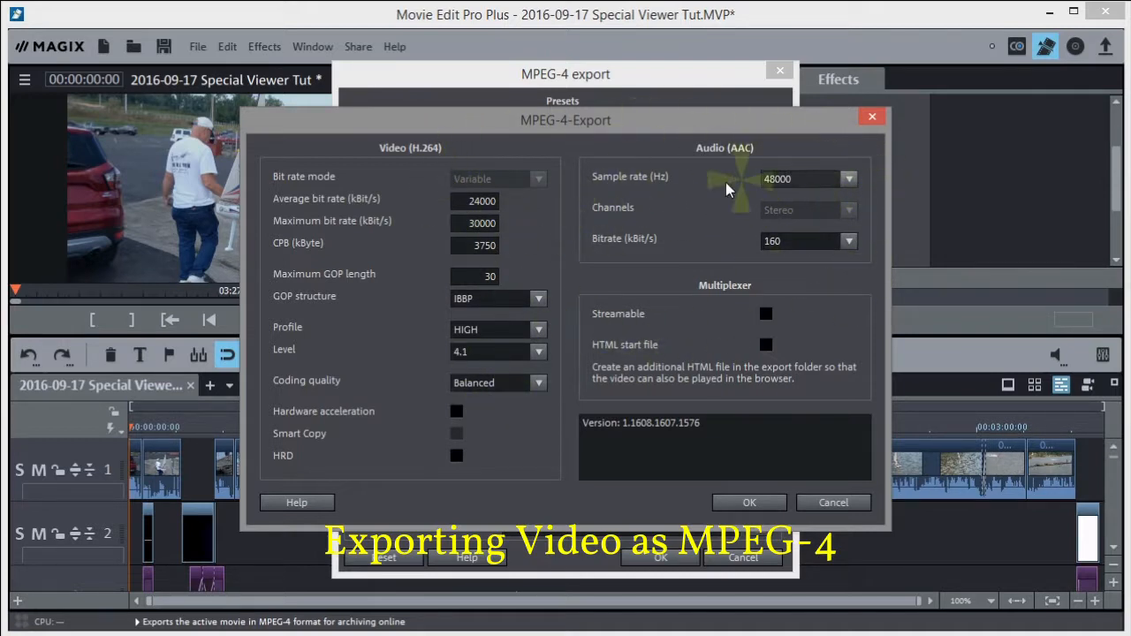
Confirm the advanced encoding settings to return to the MPEG-4 export dialog
left_click(739, 501)
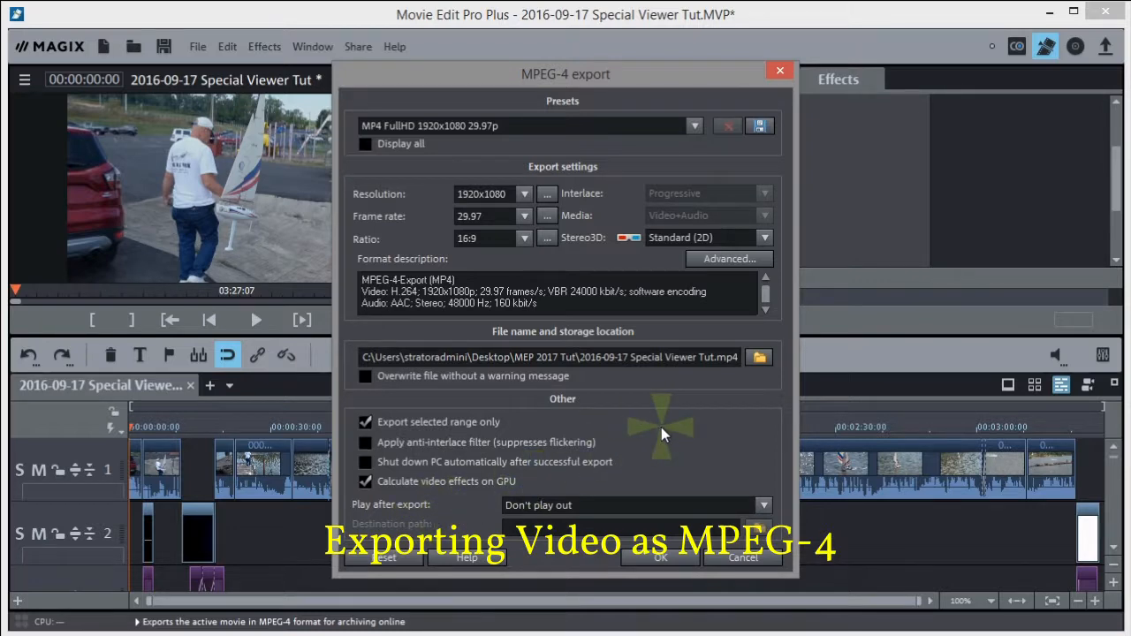
Start the MP4 export and ignore the empty-section warning
left_click(658, 560)
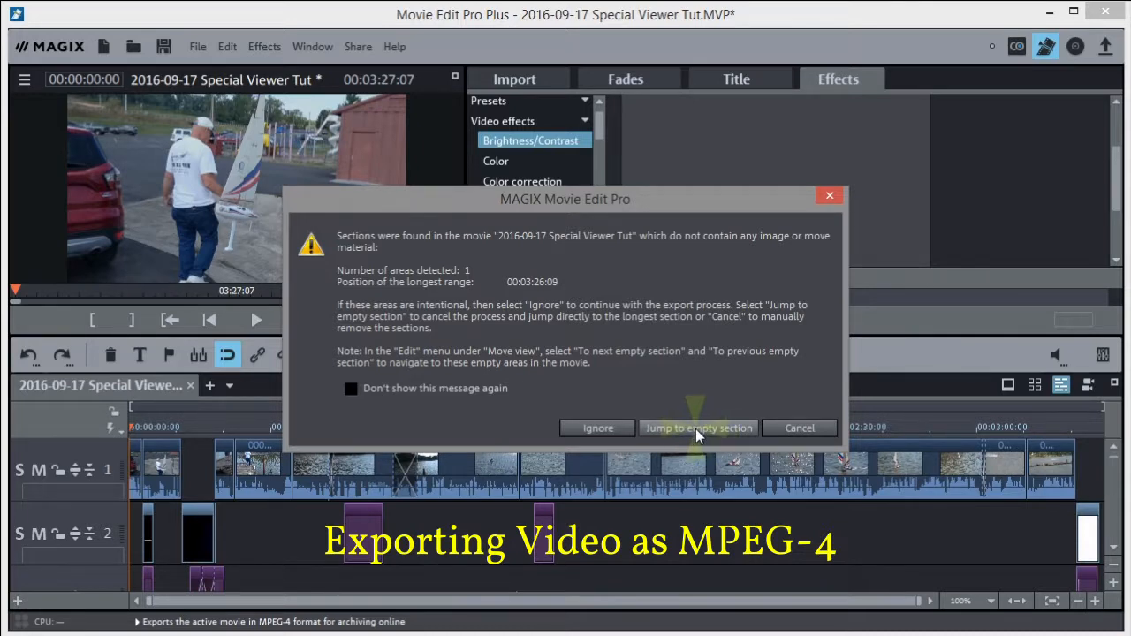
left_click(596, 429)
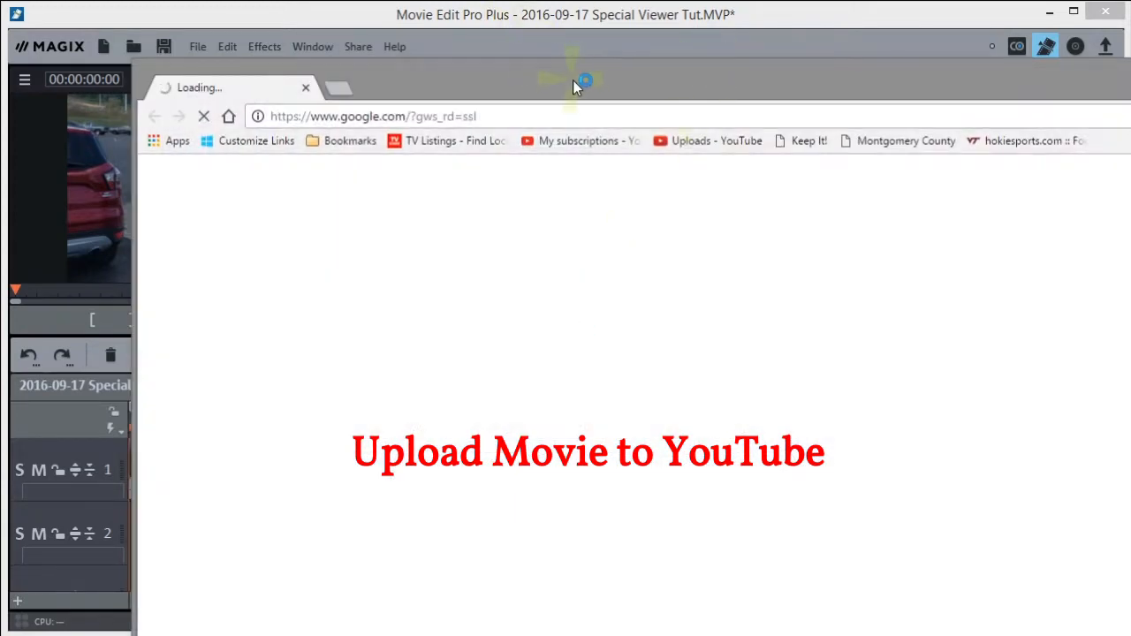
Maximise Chrome and go from the Uploads bookmark to YouTube's Upload page
left_click_drag(573, 79, 448, 22)
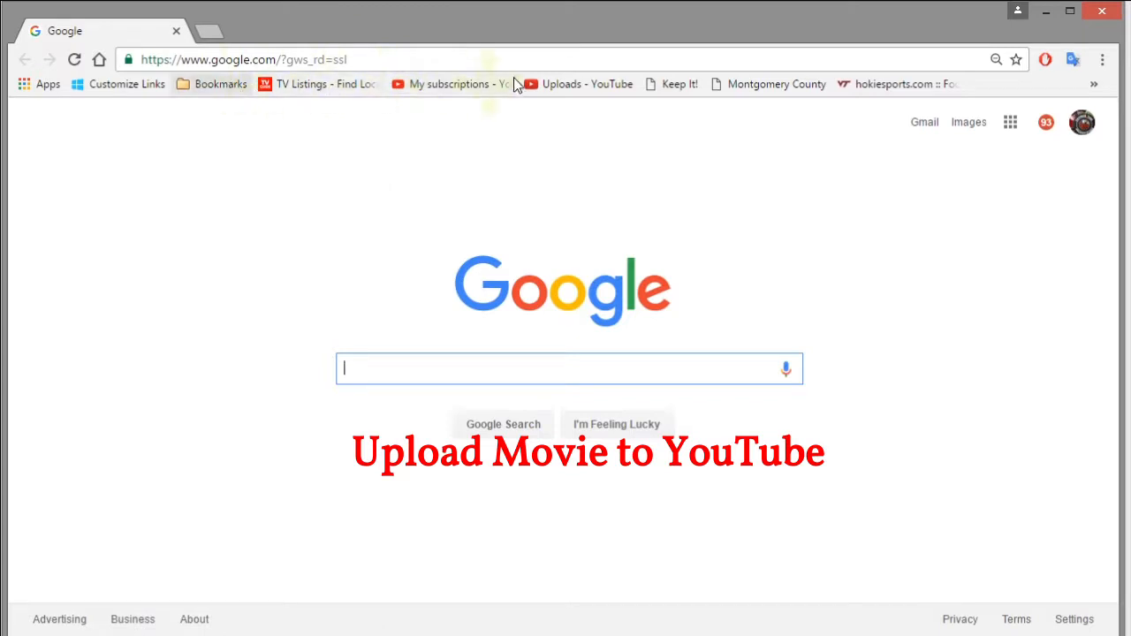
left_click(597, 84)
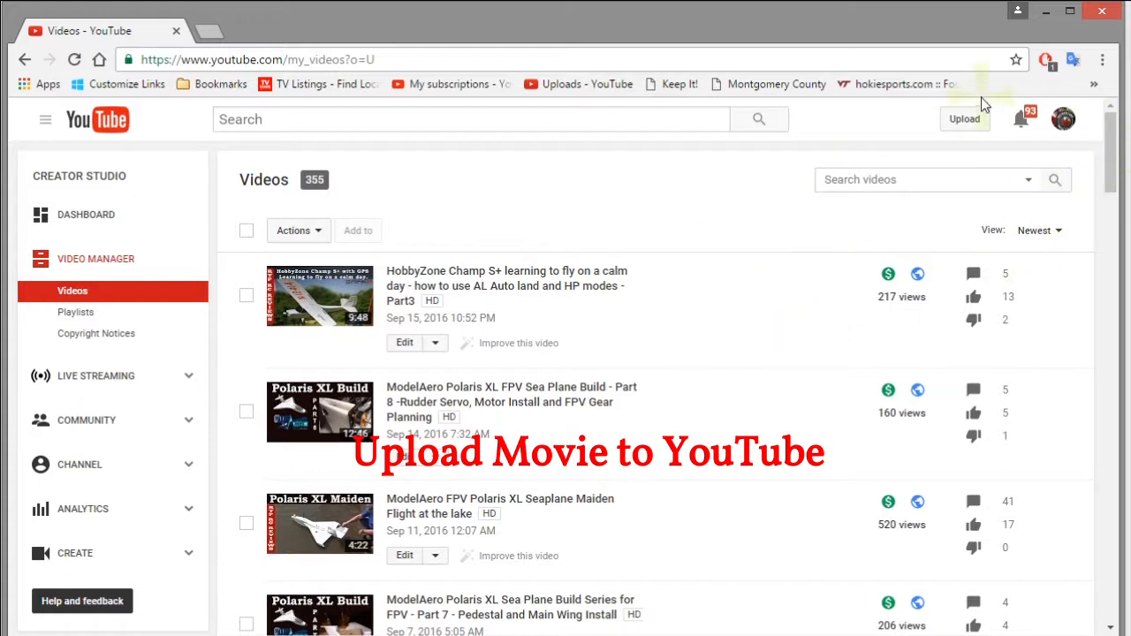
left_click(963, 121)
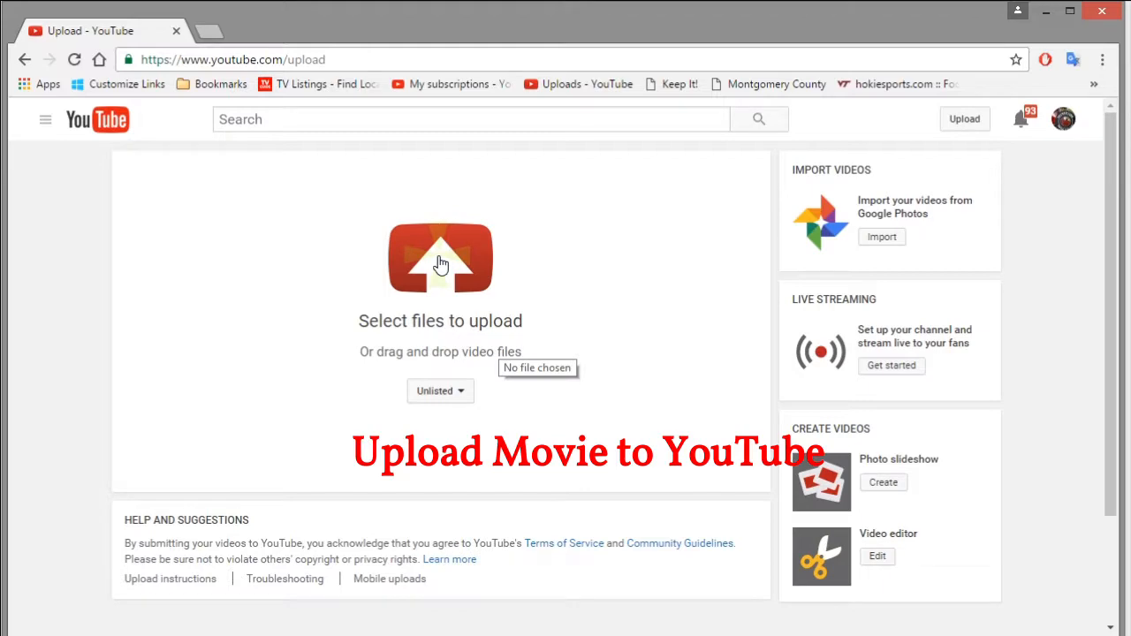
Upload 2016-09-17 Special Viewer Tut.mp4 from the Desktop's MEP 2017 Tut folder
left_click(440, 264)
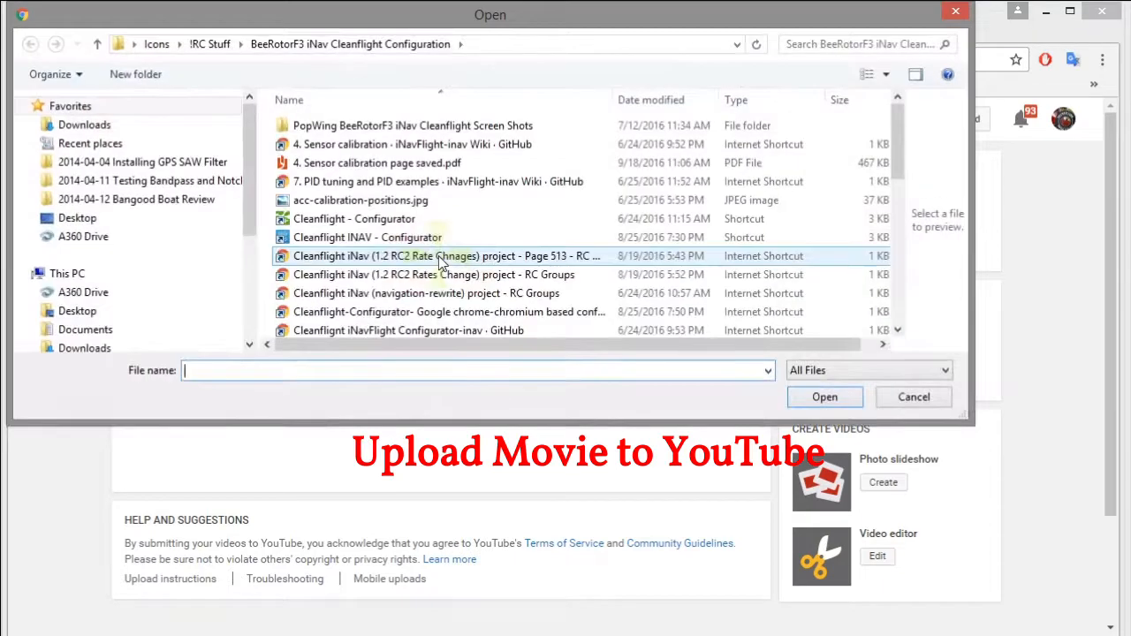
scroll(246, 190, "down", 3)
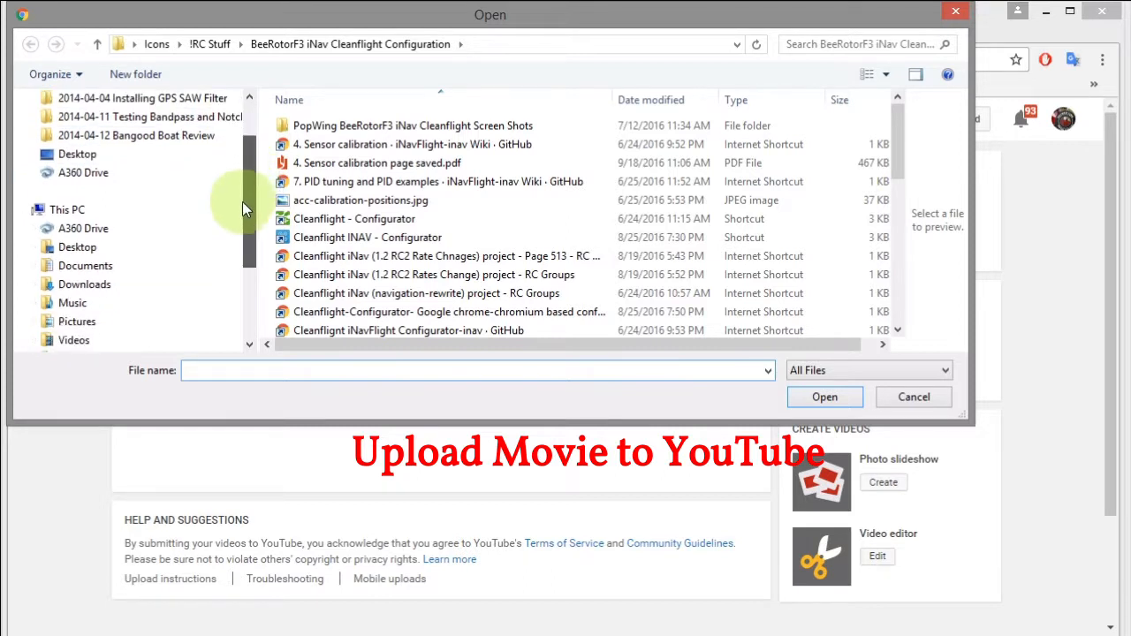
left_click(80, 247)
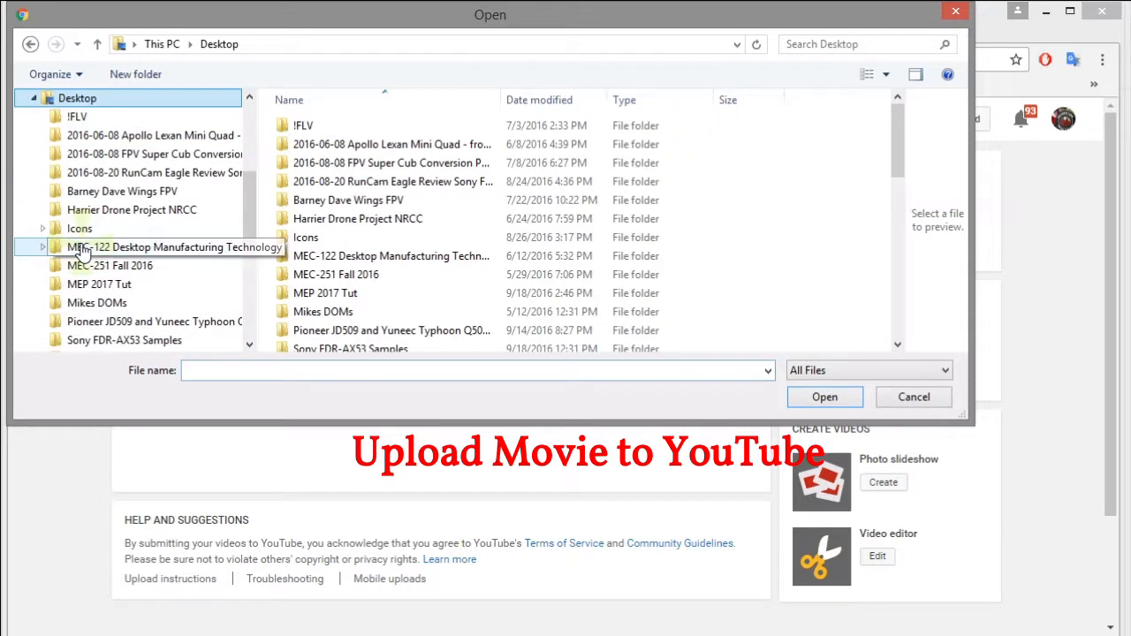
double_click(322, 297)
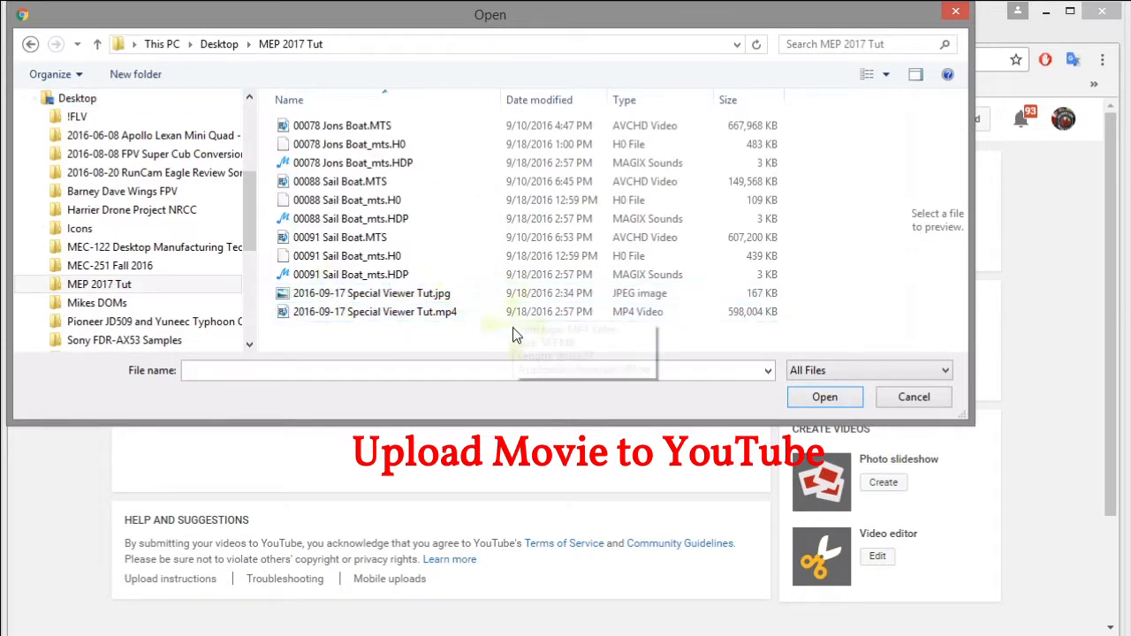
left_click(356, 315)
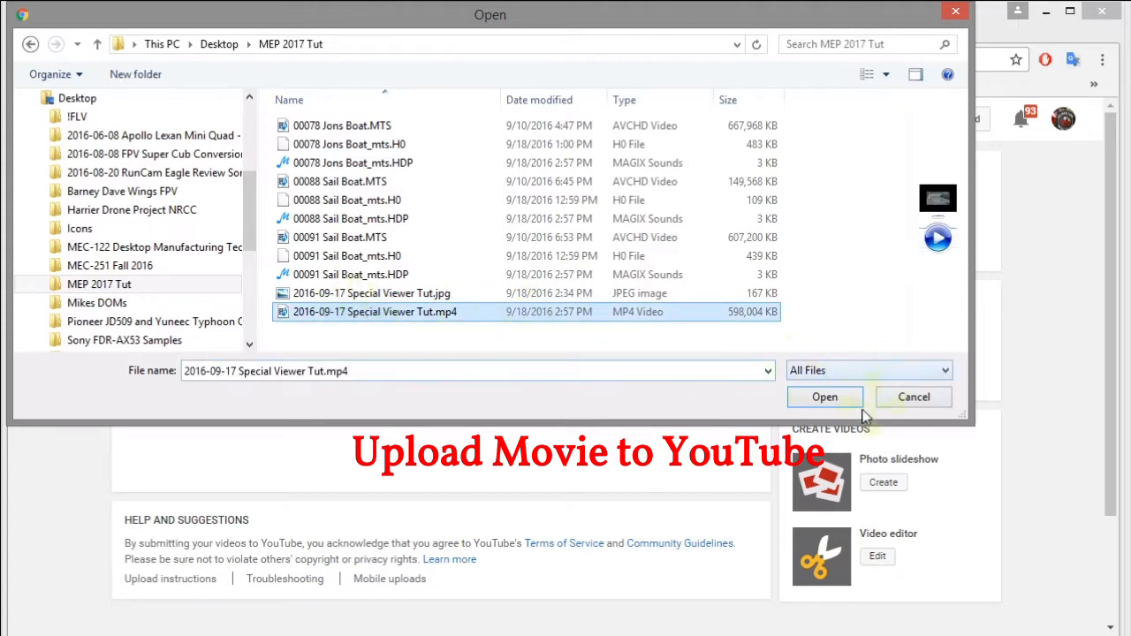
left_click(824, 398)
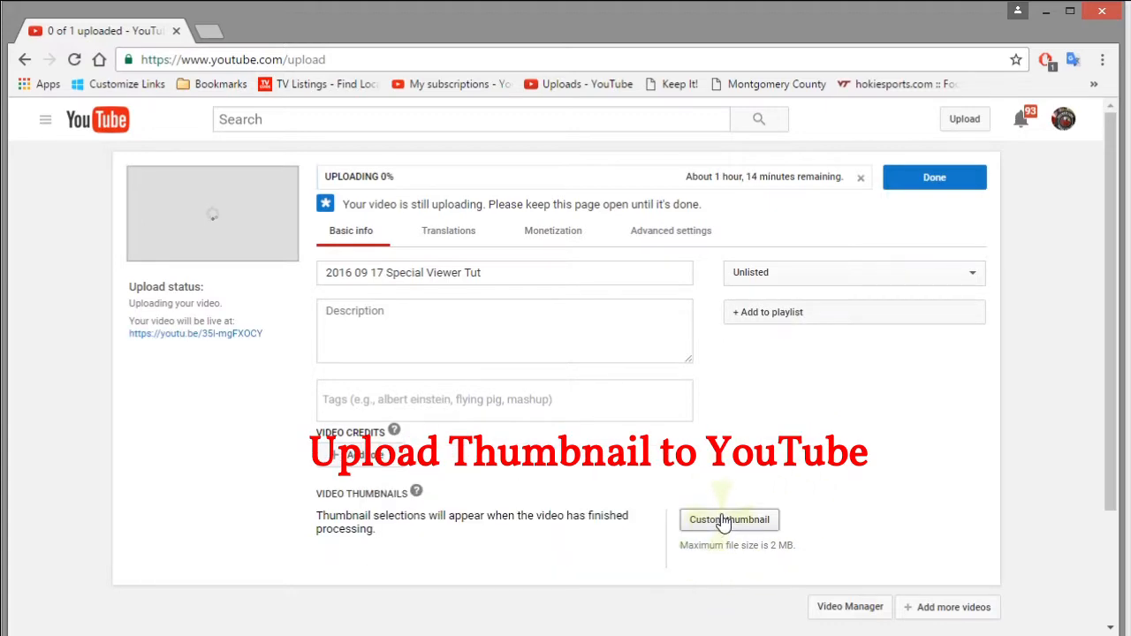
Set 2016-09-17 Special Viewer Tut.jpg as the video's custom thumbnail
left_click(727, 521)
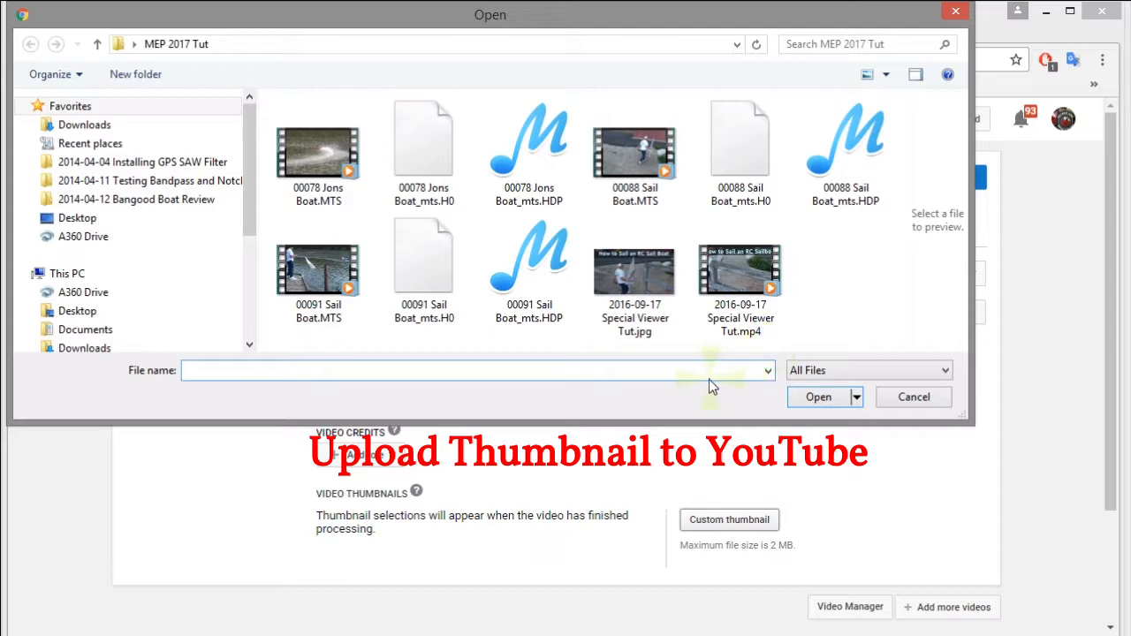
left_click(627, 269)
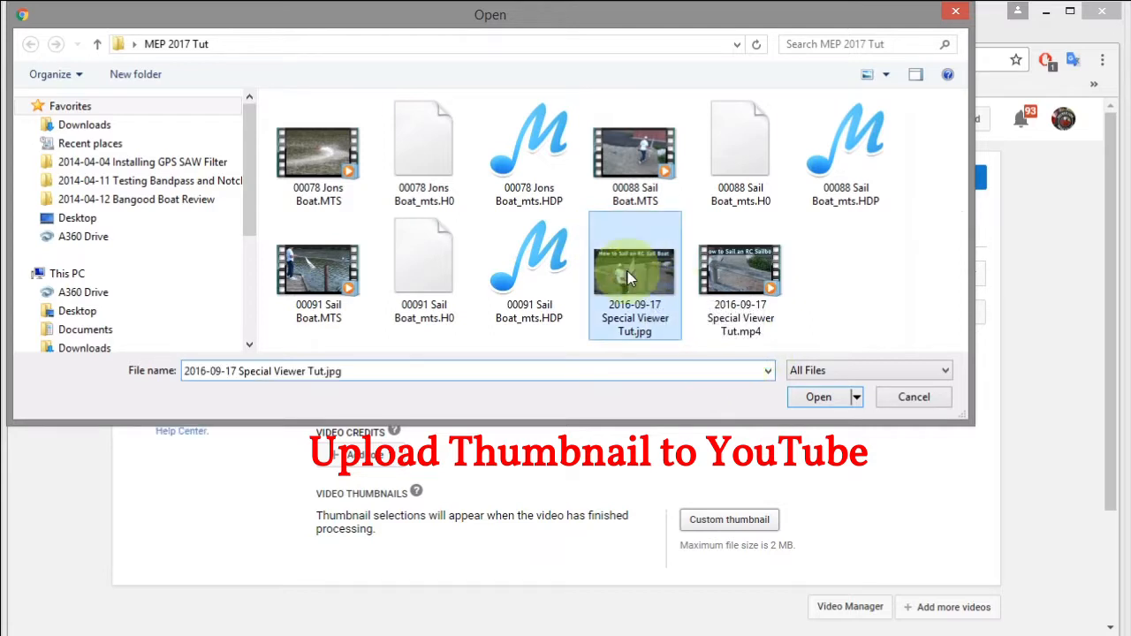
left_click(819, 398)
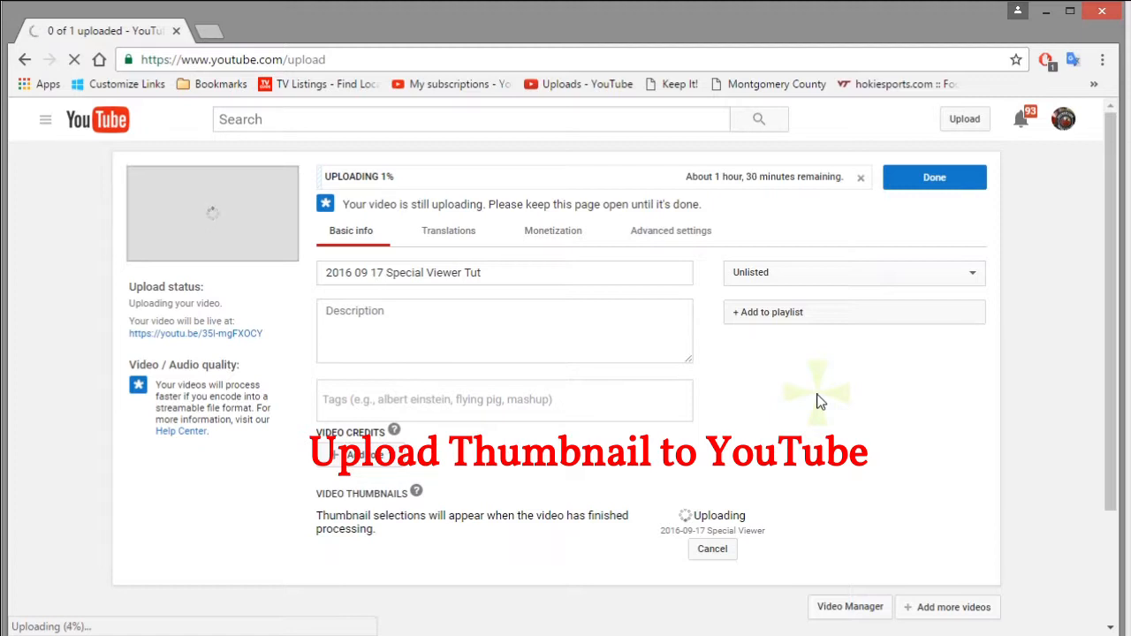
Replace the existing title with 'How to Sail the Sanibel RC Sailboat'
left_click(387, 270)
left_click_drag(495, 271, 314, 273)
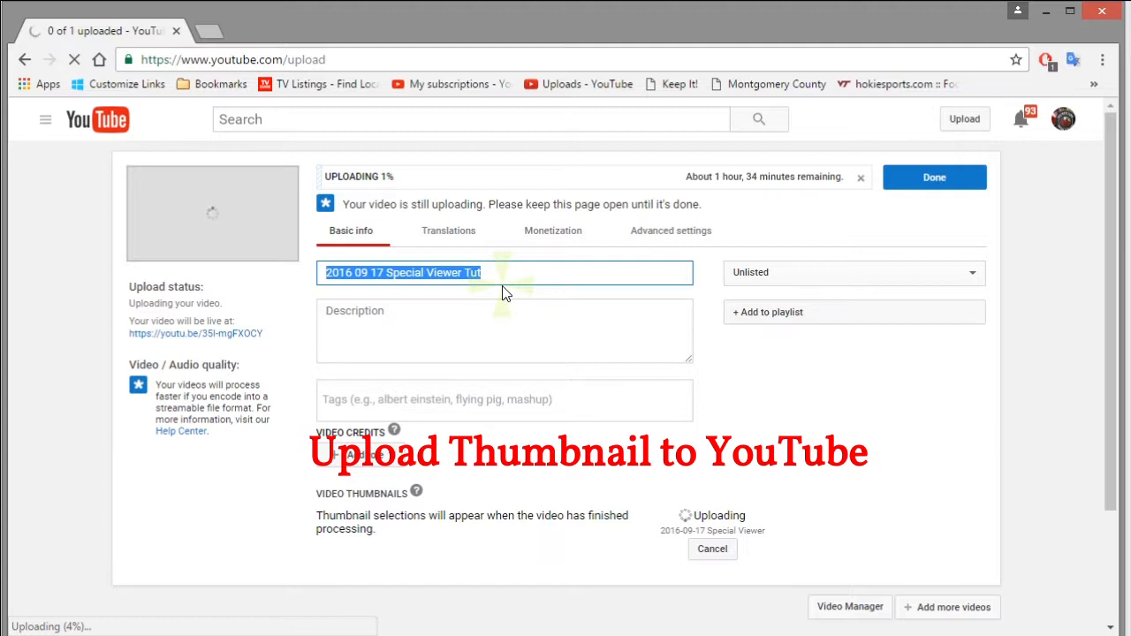
type("How to Sail the Sanibel RC Sailboat")
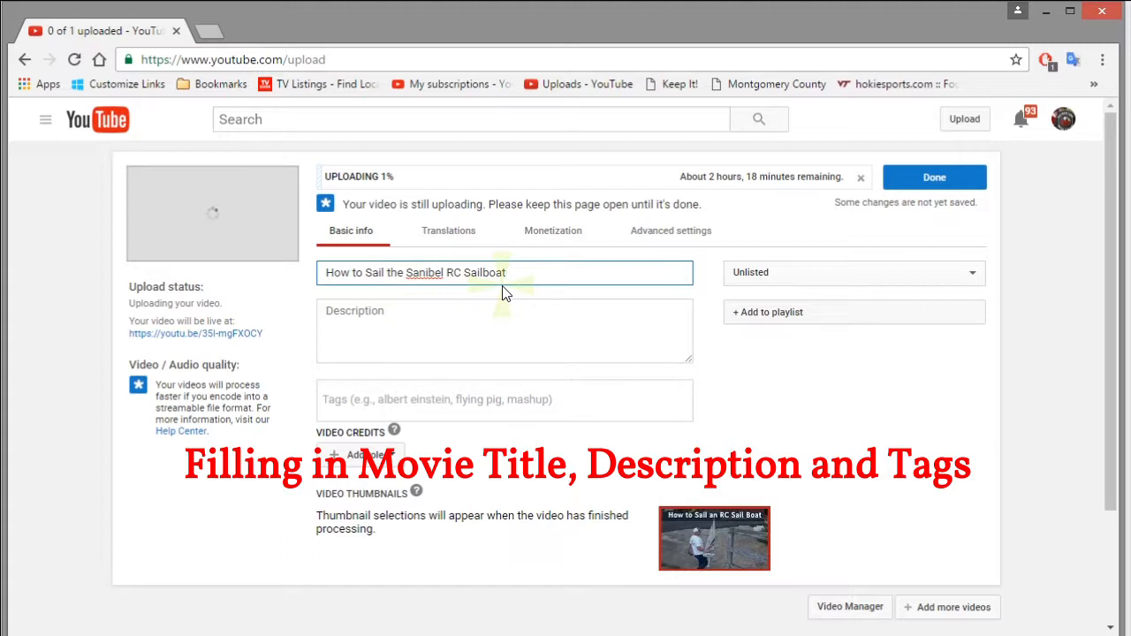
left_click(391, 311)
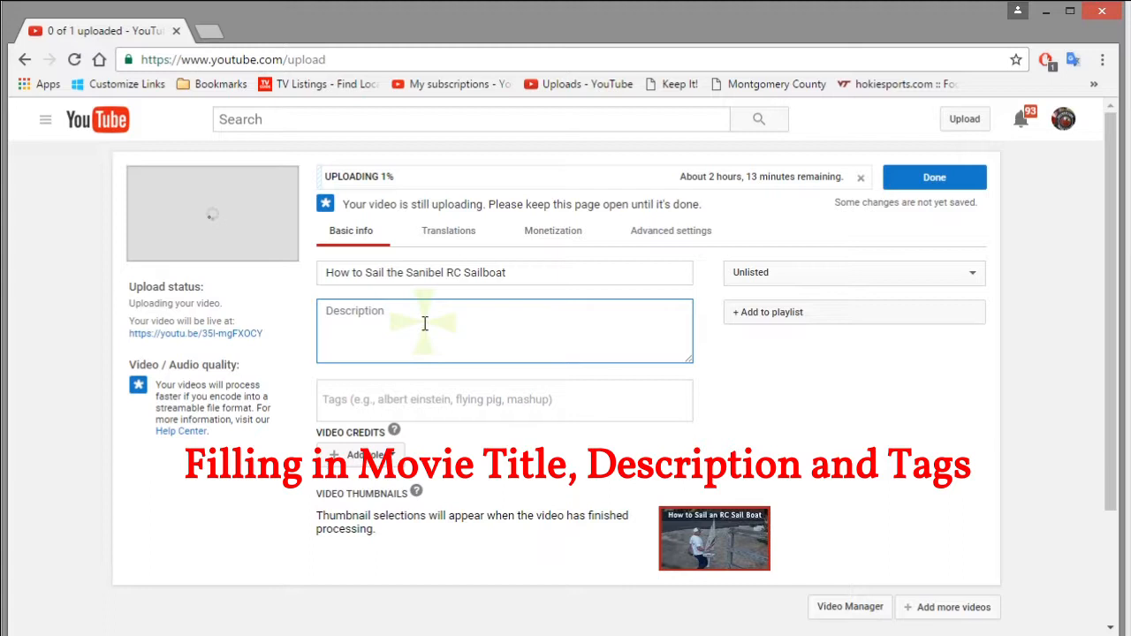
Paste the description sentence and add the hobbyzonerc.com link labelled 'Product page:'
type("This owner explains how to use the RC radio control sticks to sail his Sanibel RC sail boat.")
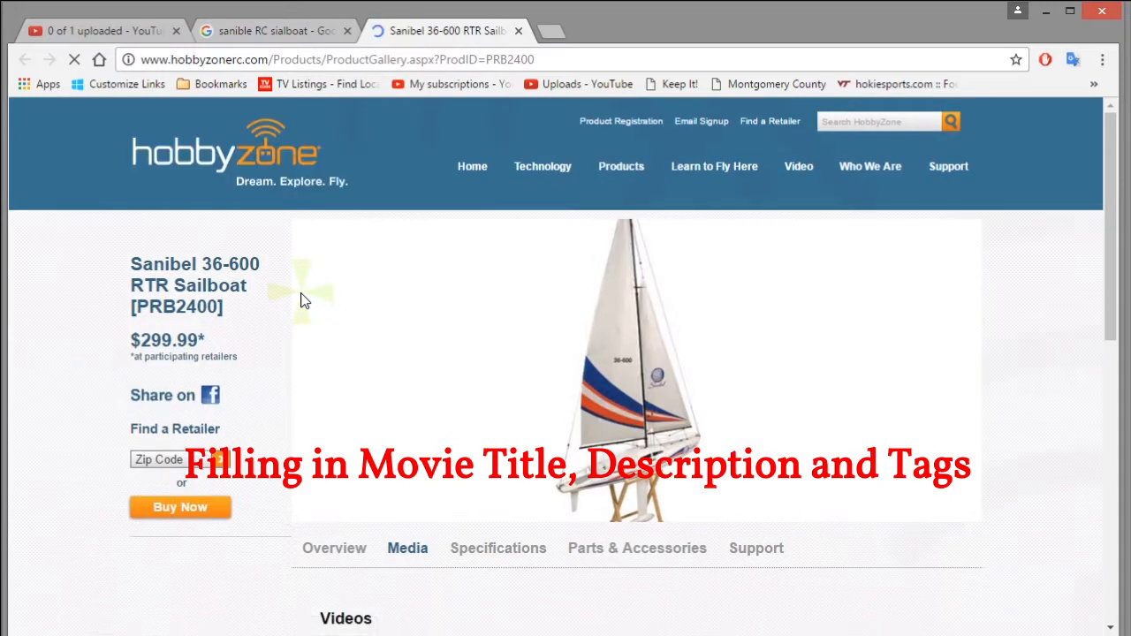
left_click(549, 56)
key("ctrl+c")
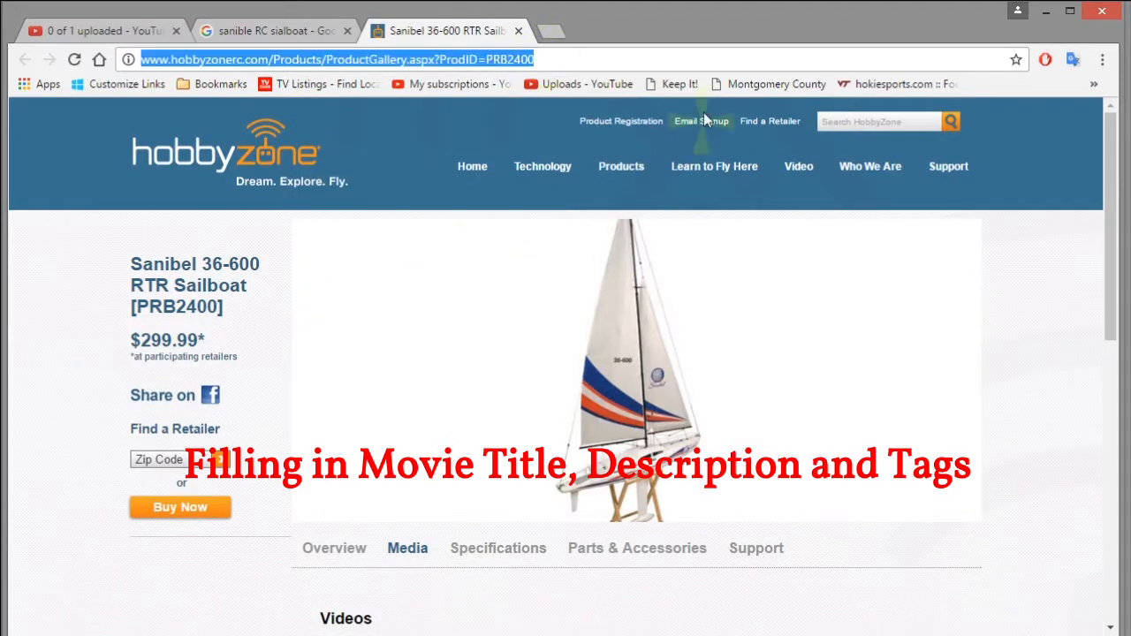
left_click(234, 32)
left_click(137, 30)
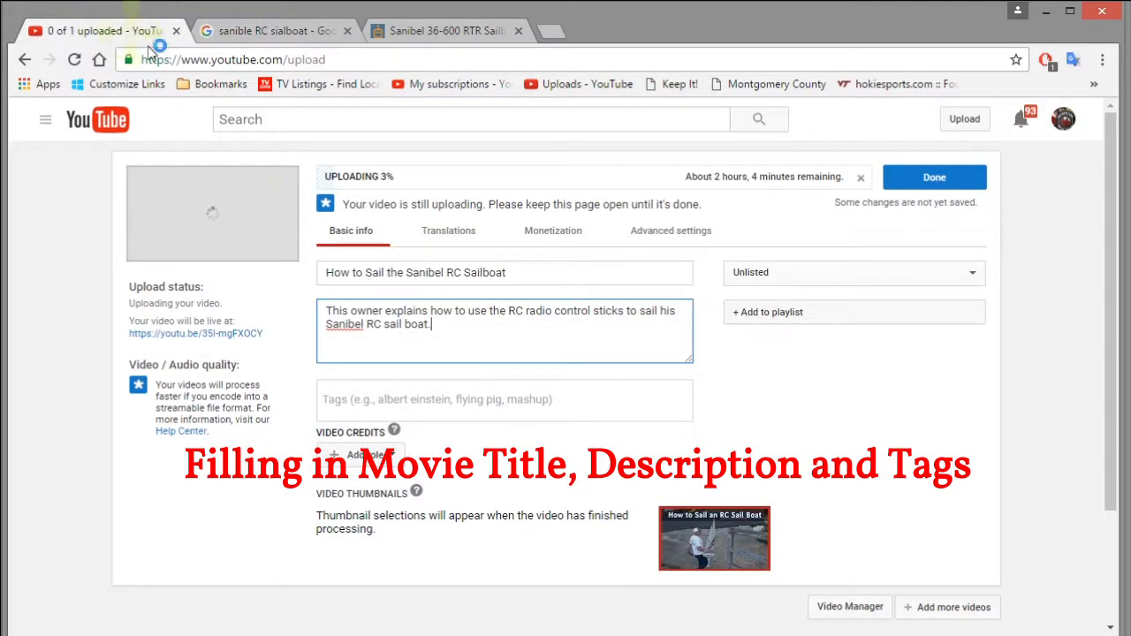
key("Return")
key("ctrl+v")
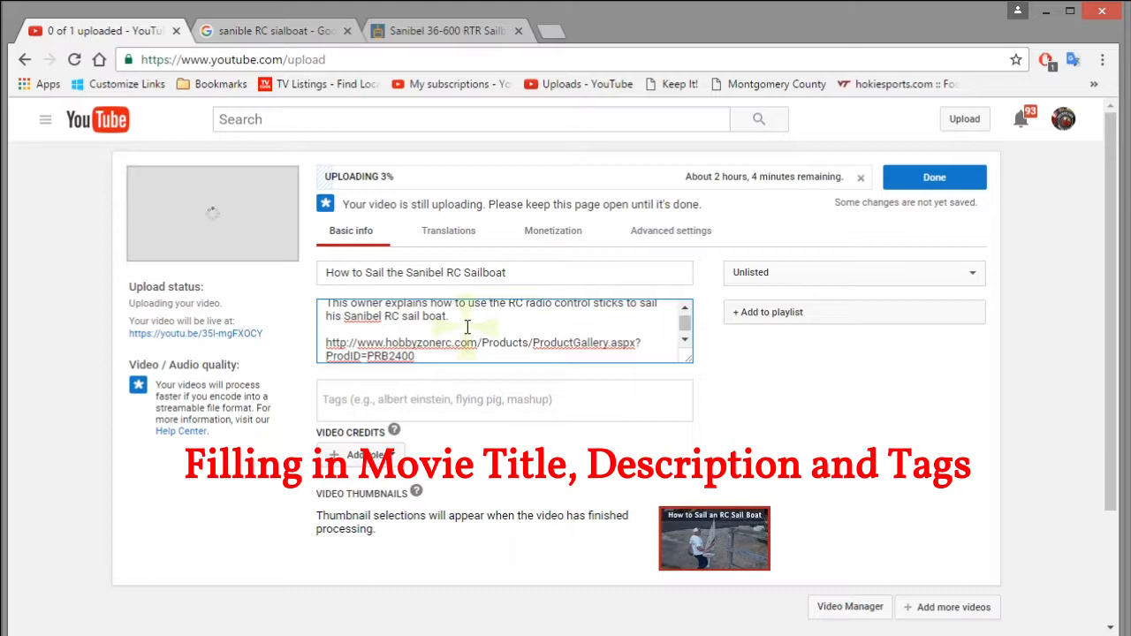
left_click(341, 329)
type("ProdI")
key("BackSpace")
type("uct page:")
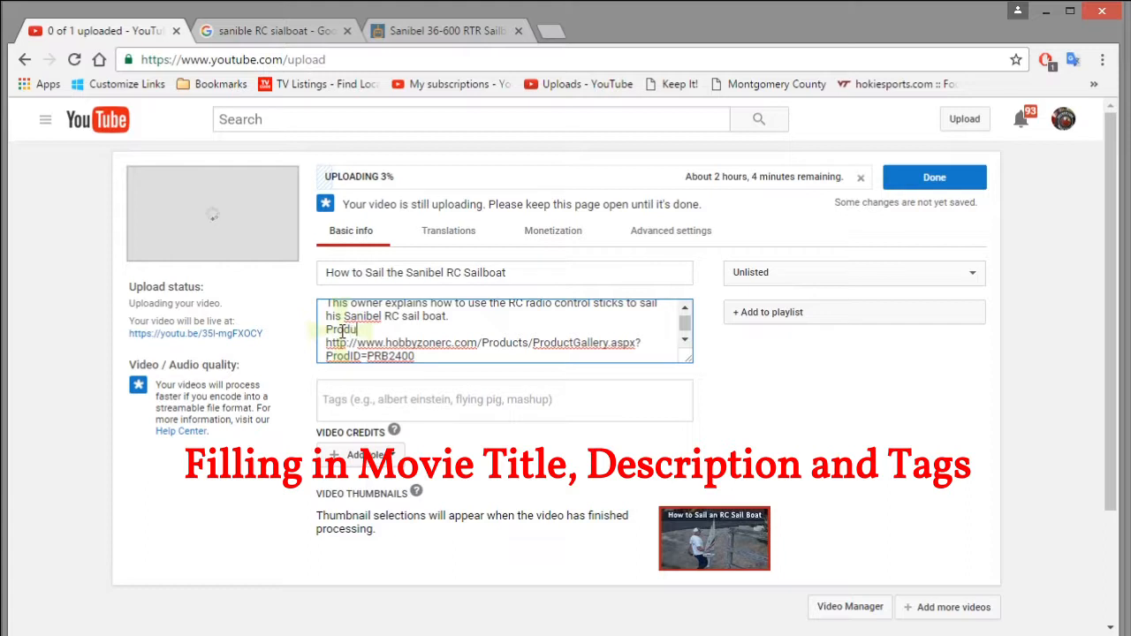
Add the tag 'Sanibel RC Sailboat', correcting the misspelled 'Sanible'
key("Tab")
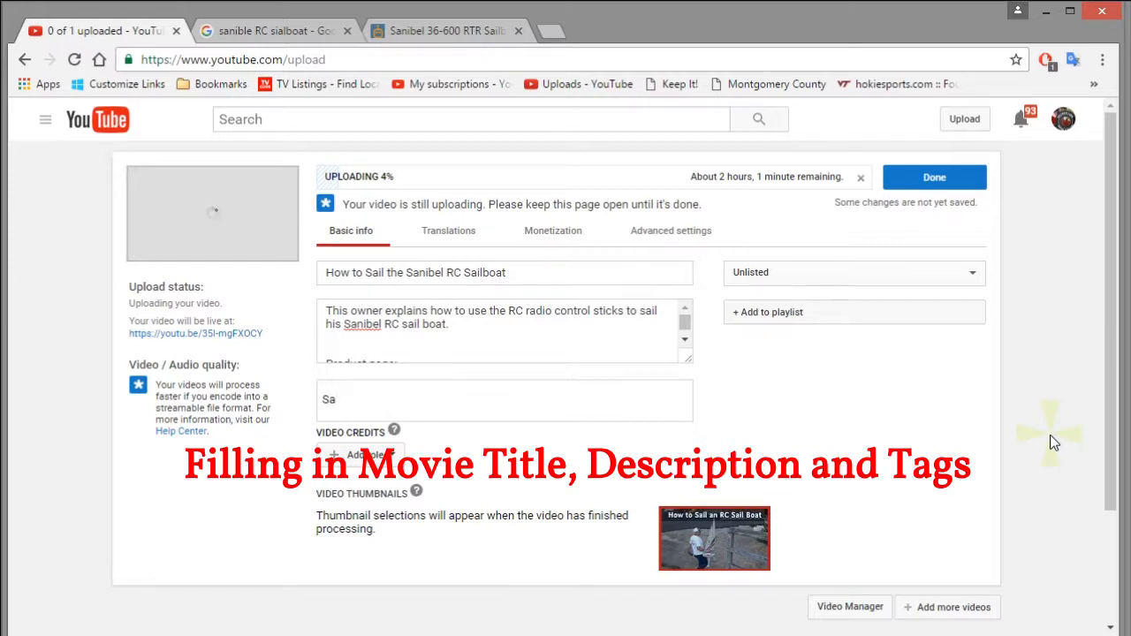
type("ble RC Sailboat")
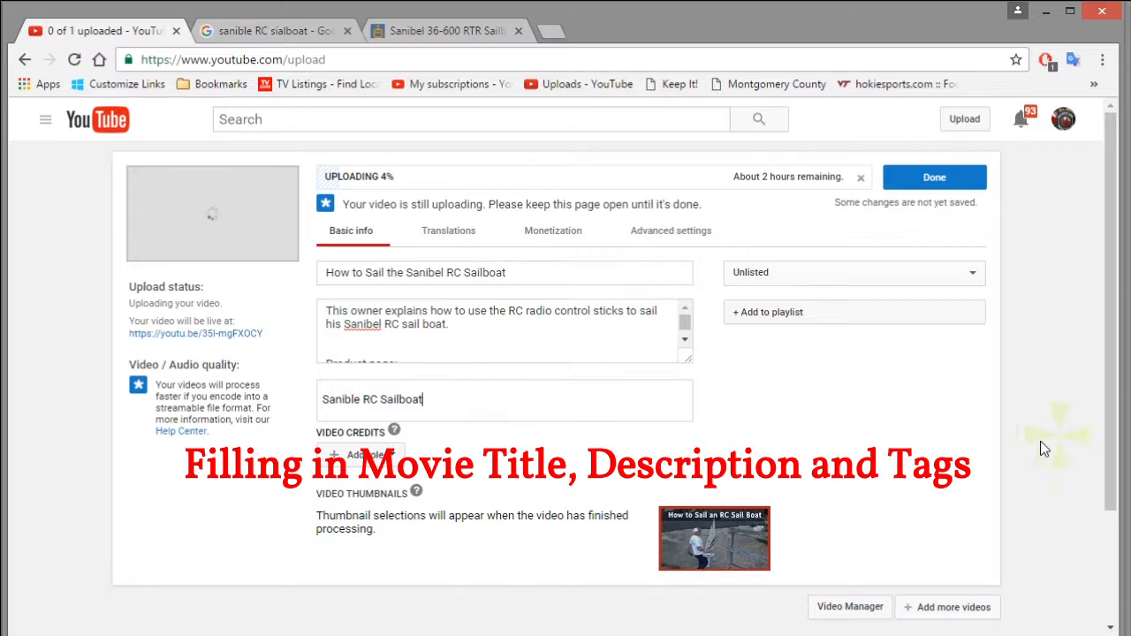
triple_click(357, 403)
left_click(362, 403)
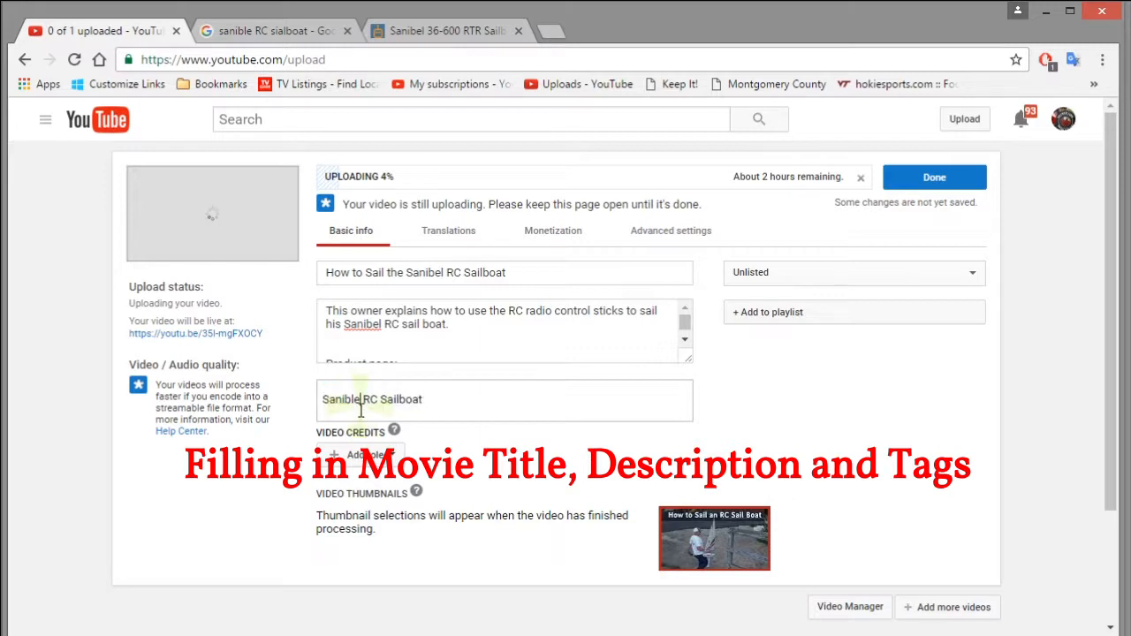
key("BackSpace")
key("BackSpace")
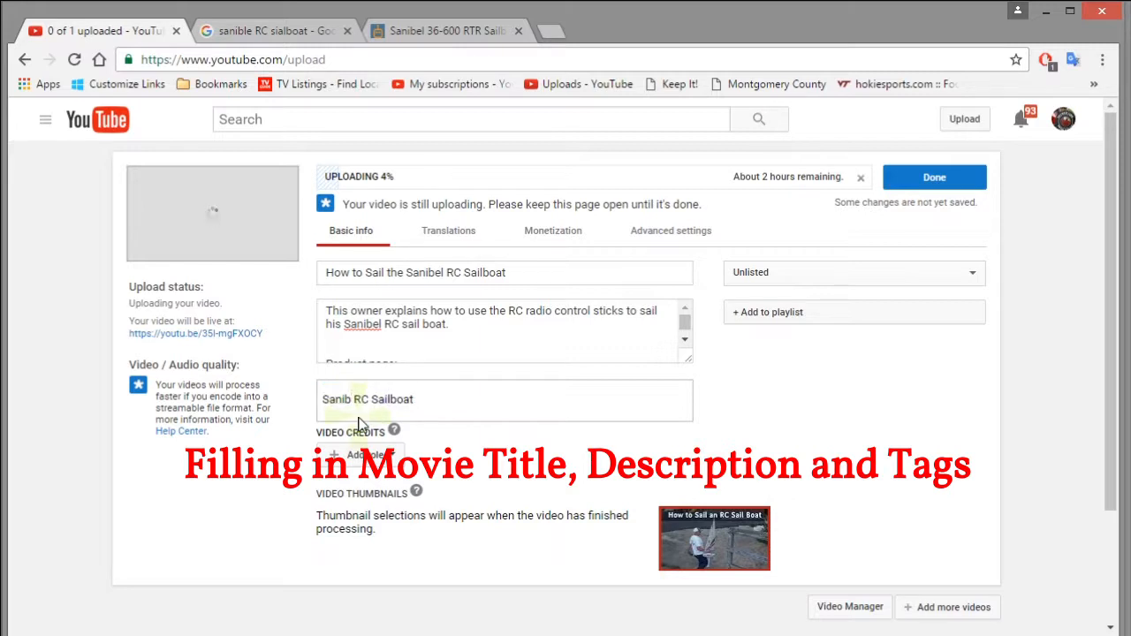
type("el")
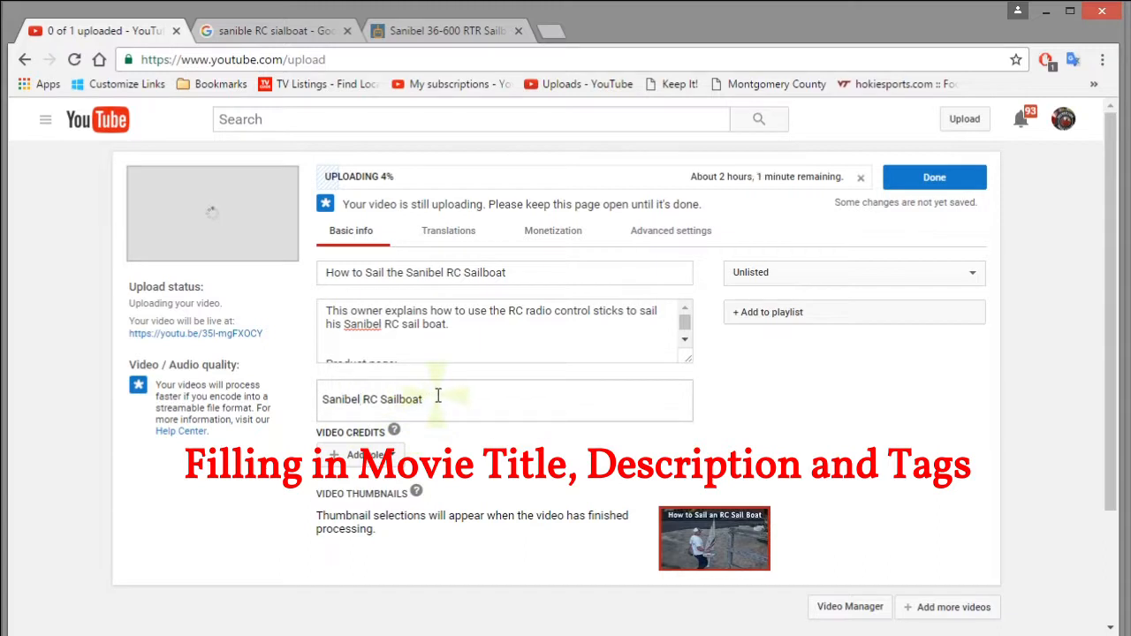
triple_click(438, 395)
left_click(445, 396)
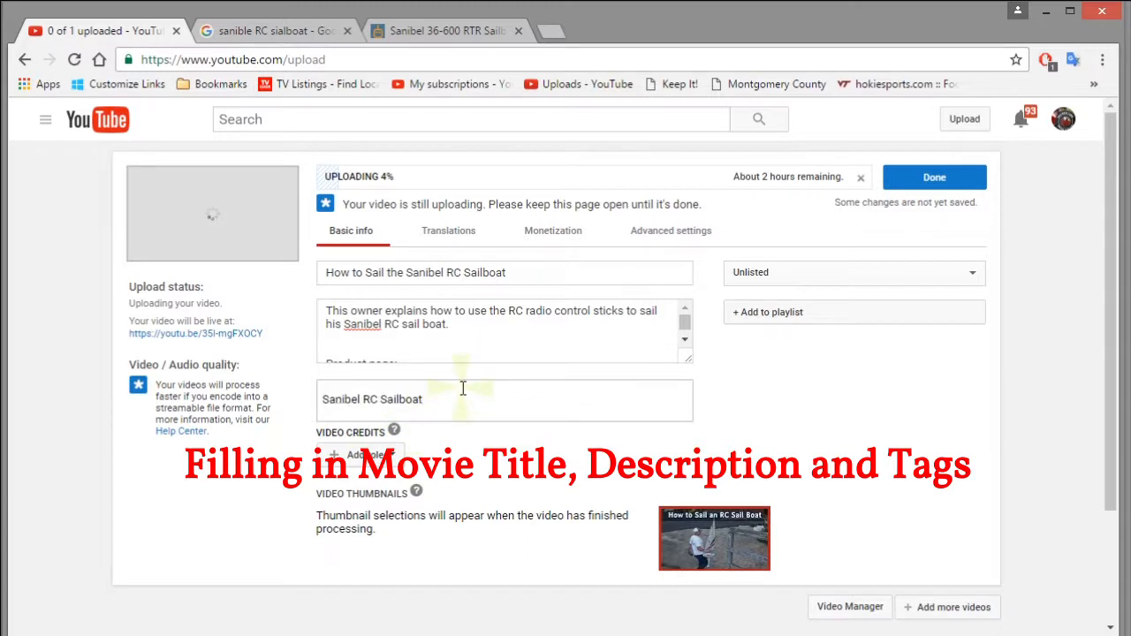
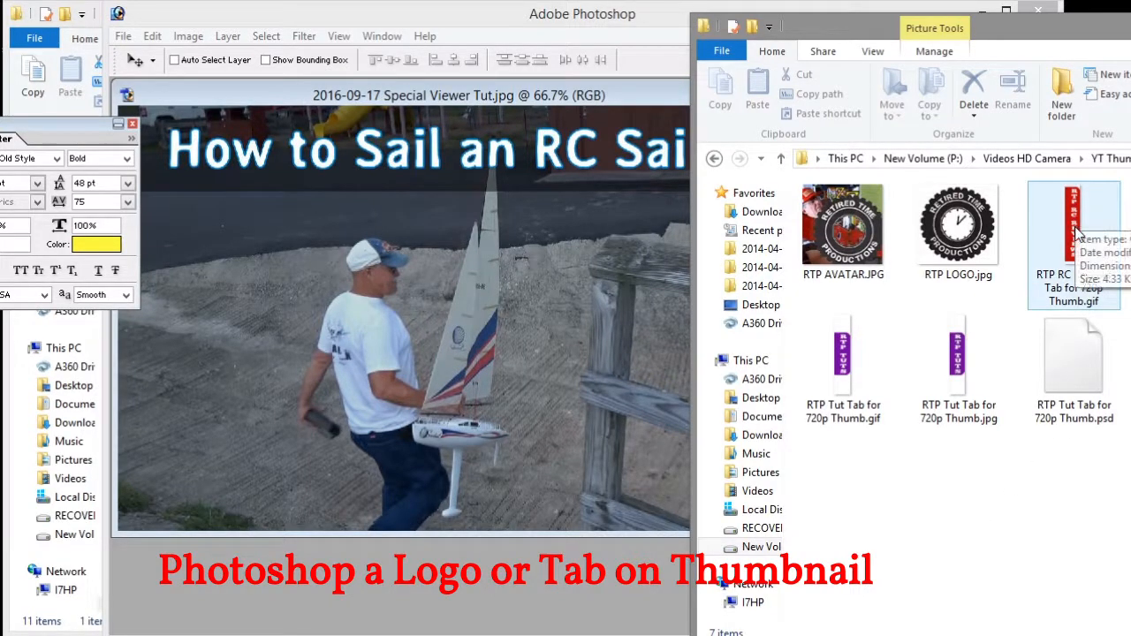
Open the RTP RC REVIEWS tab image in Photoshop and paste it onto the sailboat photo as a layer
left_click_drag(1076, 231, 301, 587)
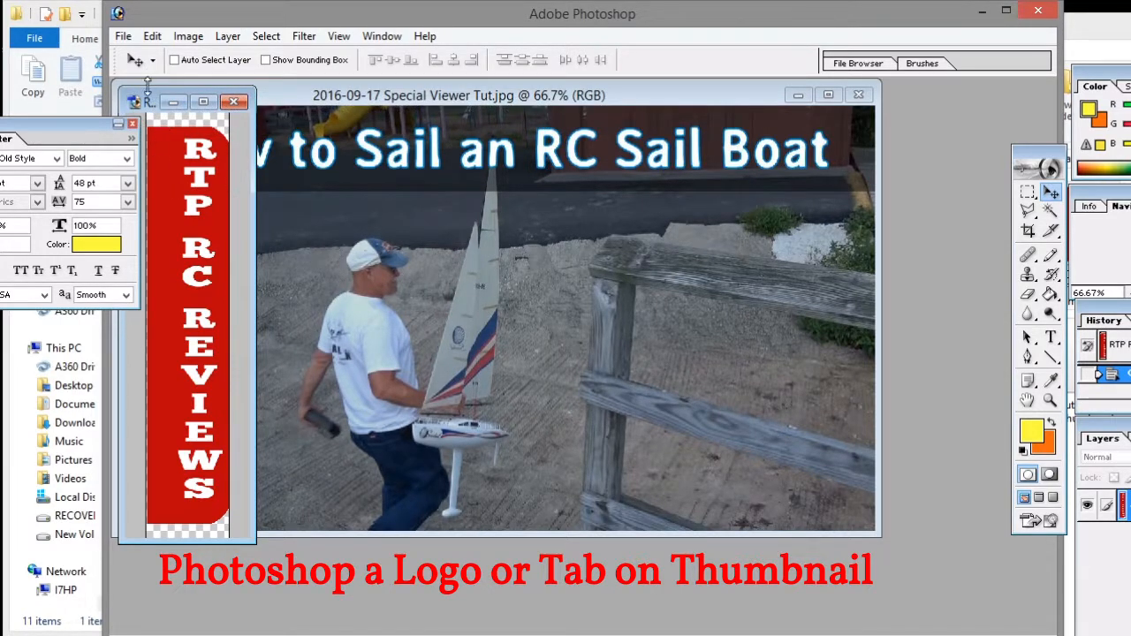
left_click_drag(146, 102, 872, 149)
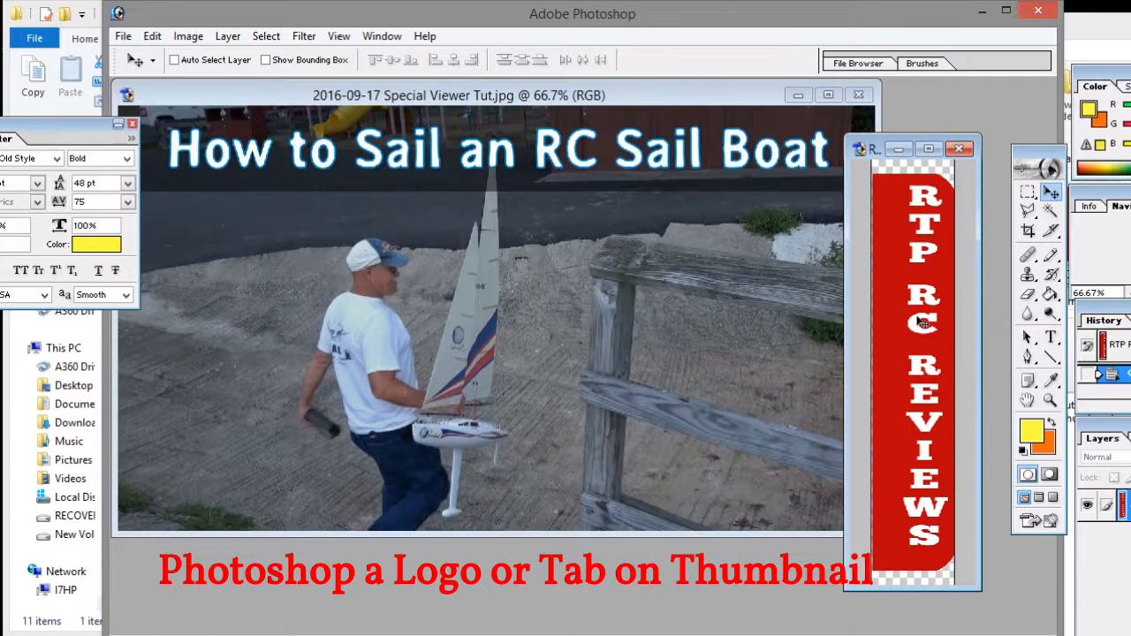
key("ctrl+a")
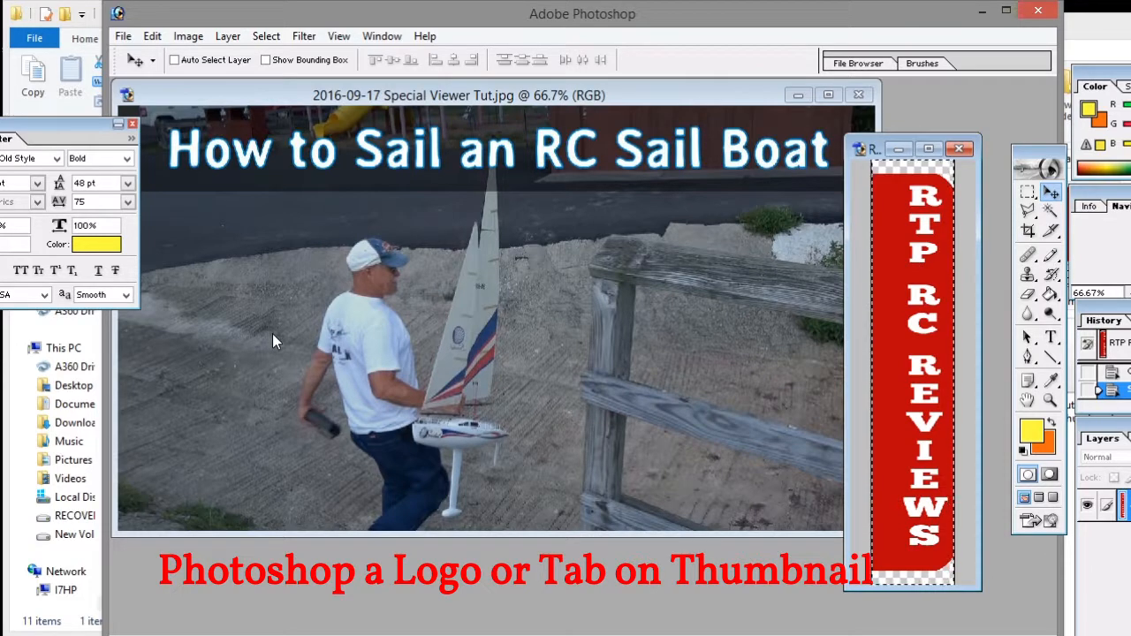
left_click(370, 102)
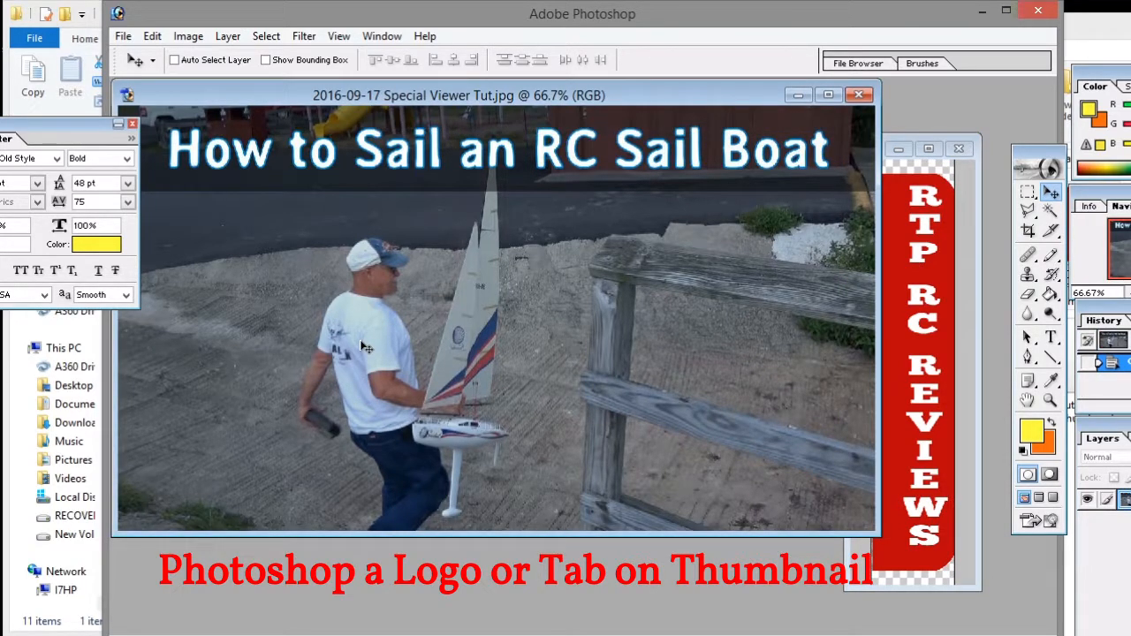
key("ctrl+v")
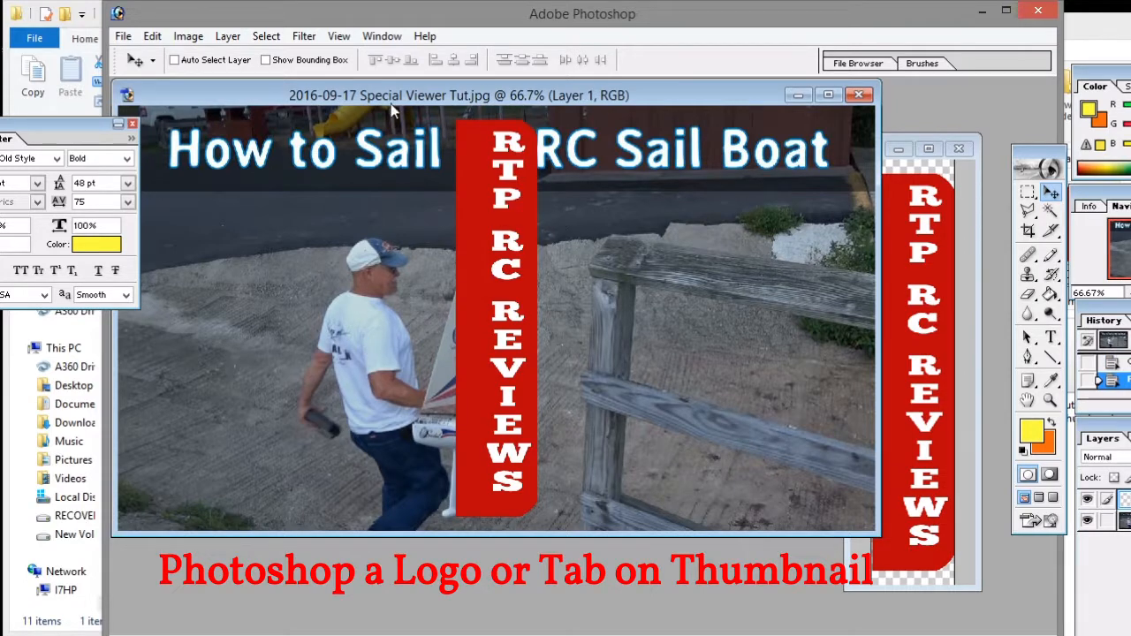
Move the pasted tab to the sailboat photo's left edge
left_click_drag(522, 280, 184, 295)
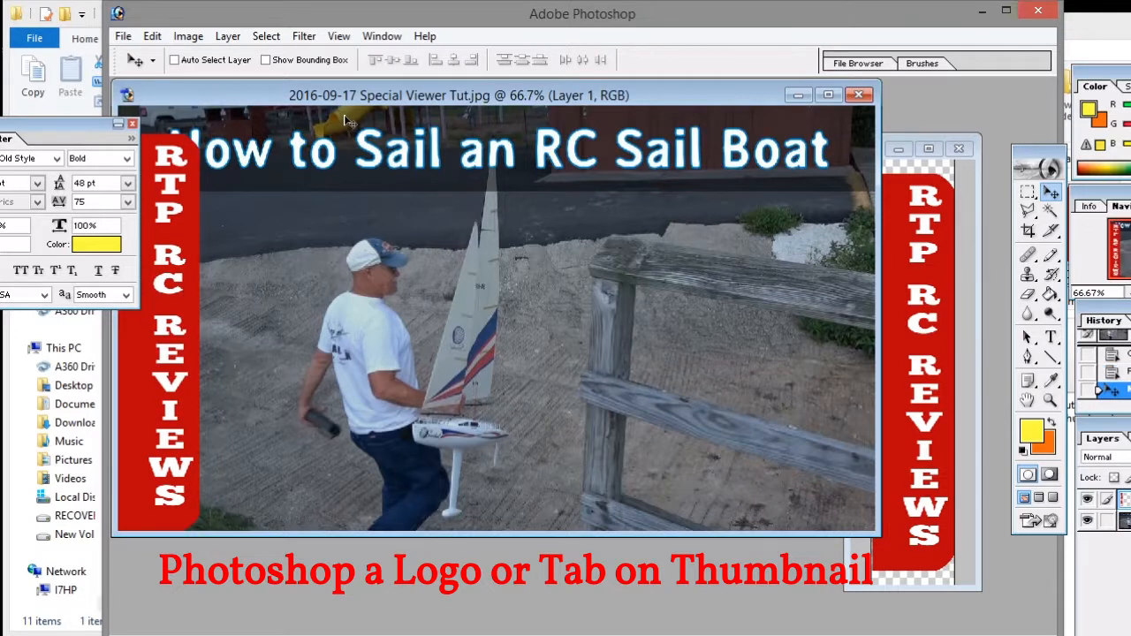
left_click_drag(354, 95, 446, 96)
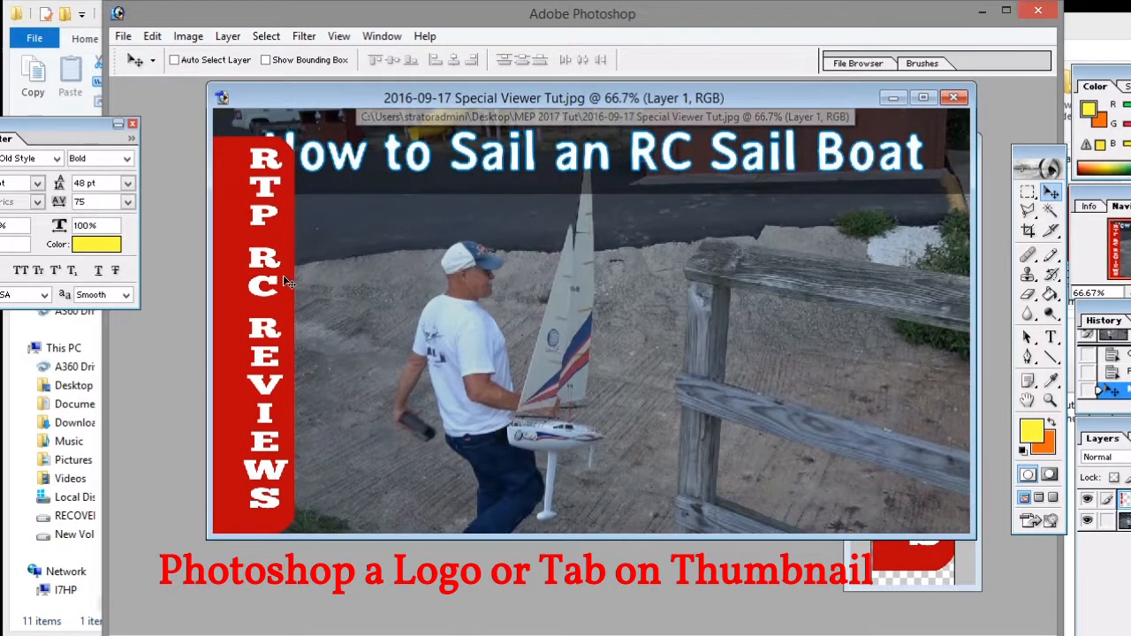
mouse_move(281, 315)
left_mouse_down()
mouse_move(276, 297)
mouse_move(265, 311)
left_mouse_up()
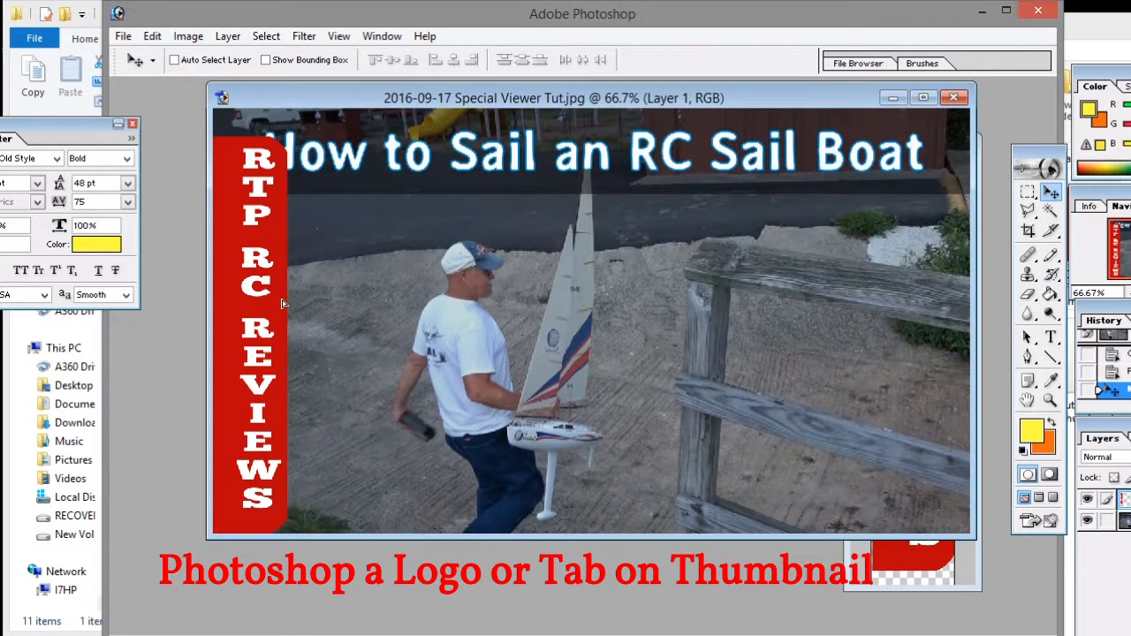
Scale the RTP RC REVIEWS tab down, apply the transform, and nudge it into place
left_click(127, 42)
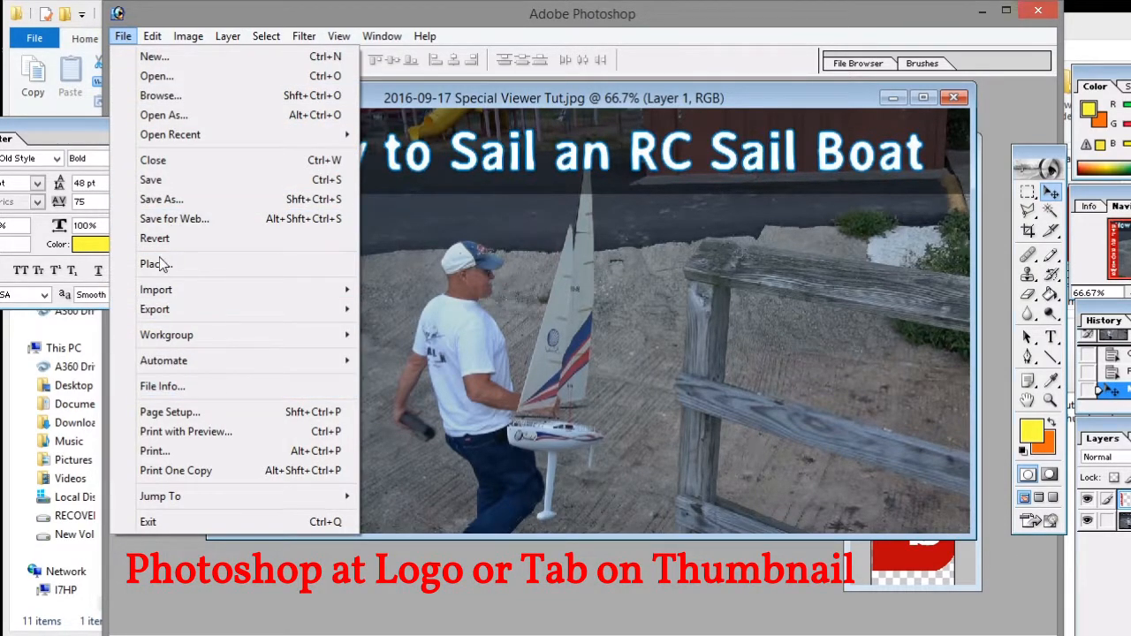
mouse_move(153, 37)
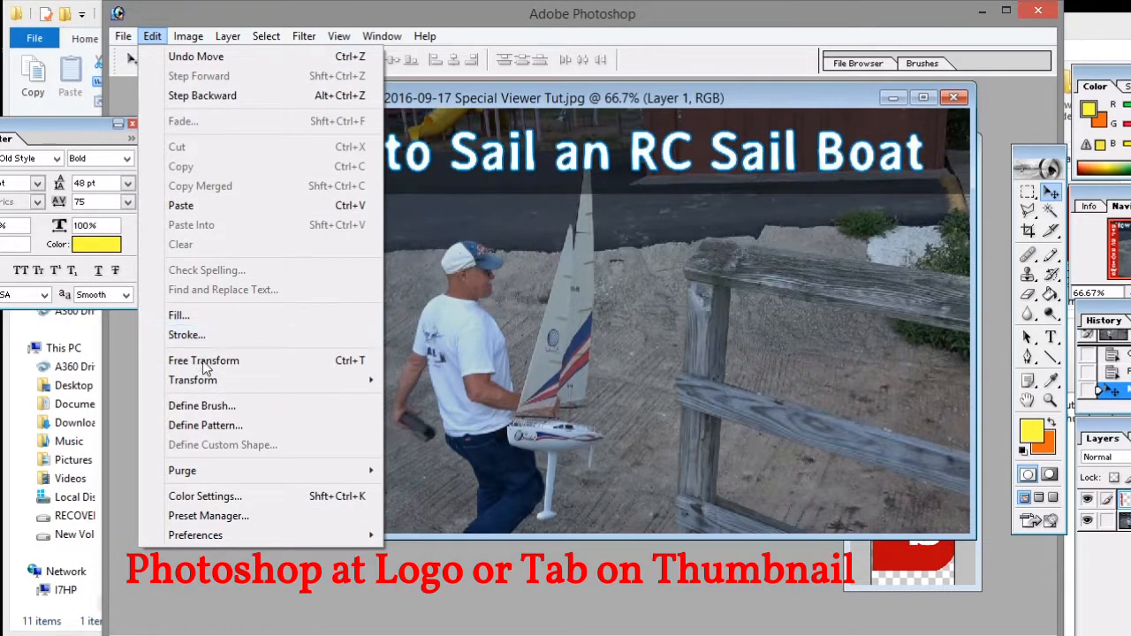
mouse_move(210, 381)
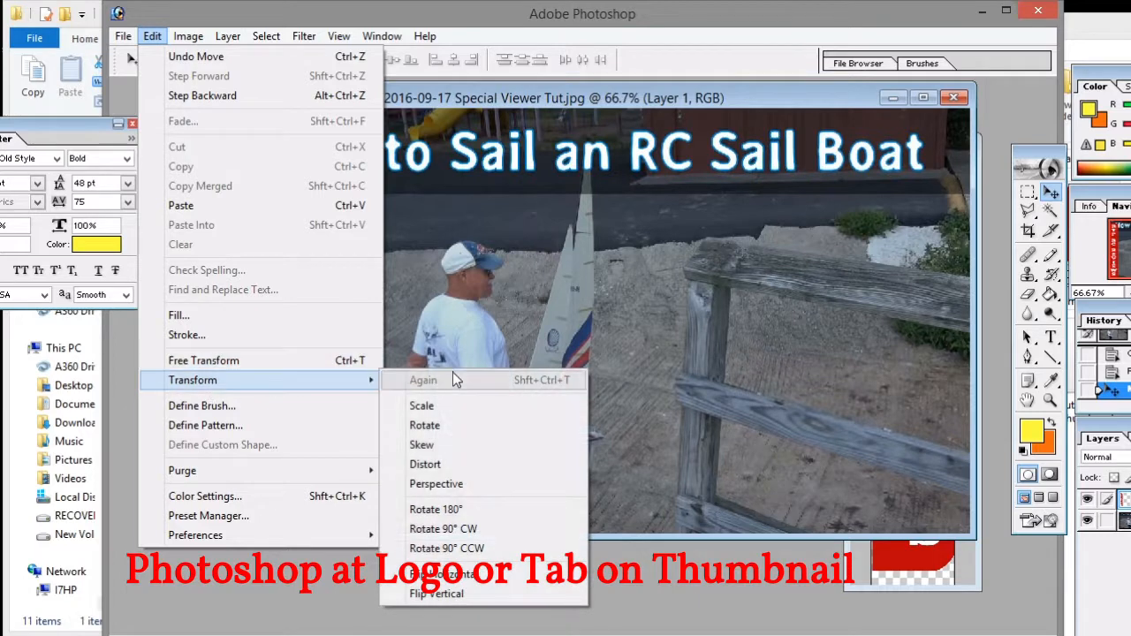
left_click(447, 408)
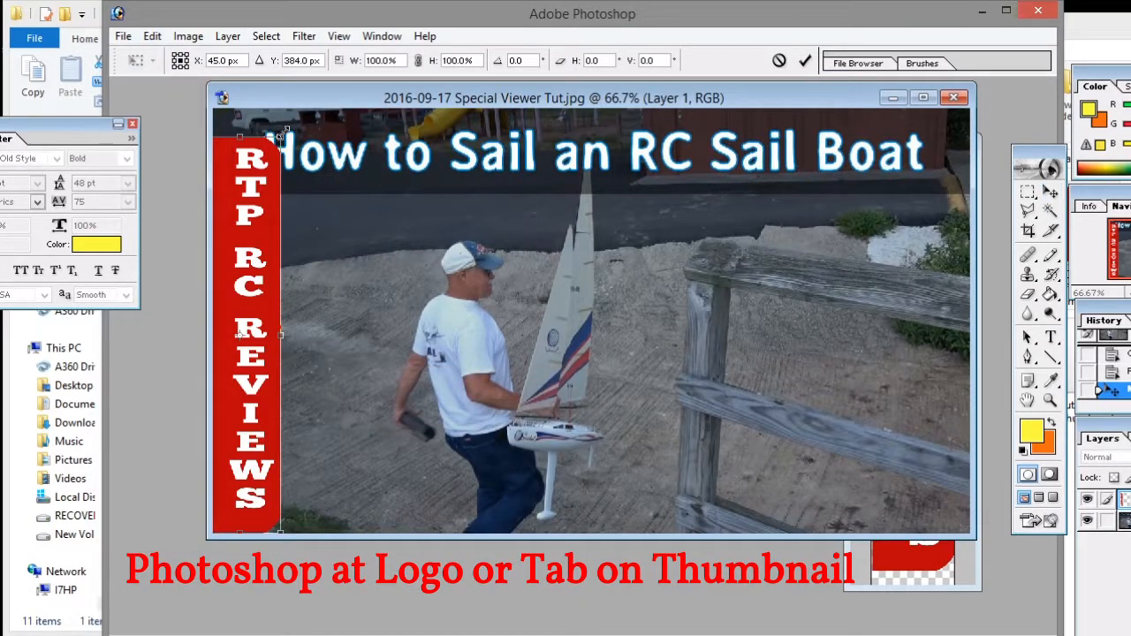
left_click_drag(283, 135, 279, 175)
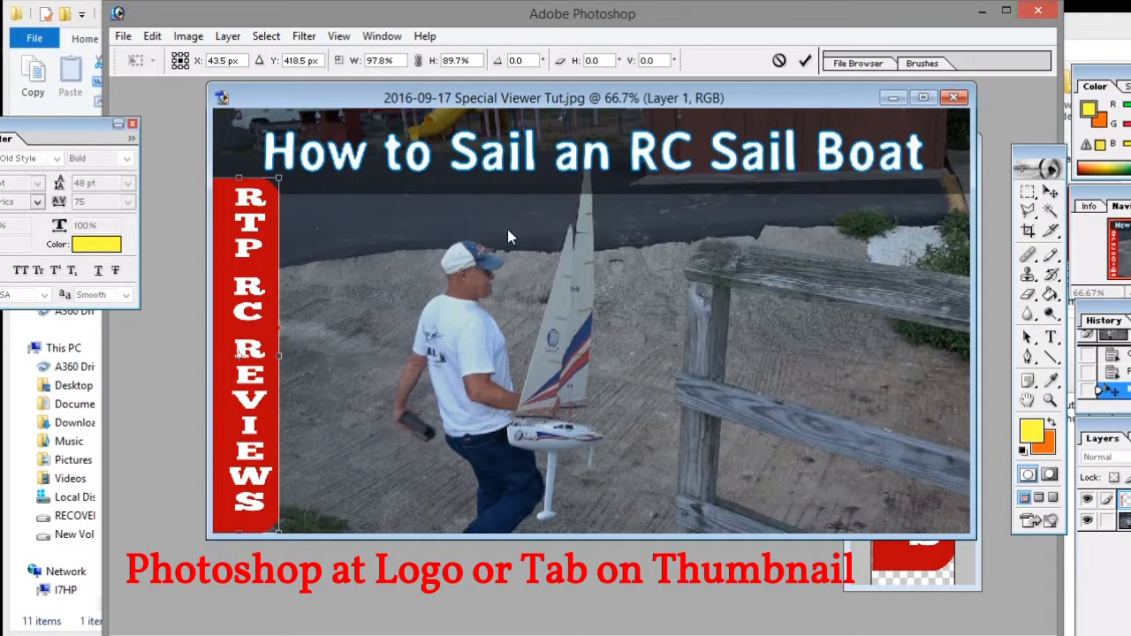
left_click(1051, 194)
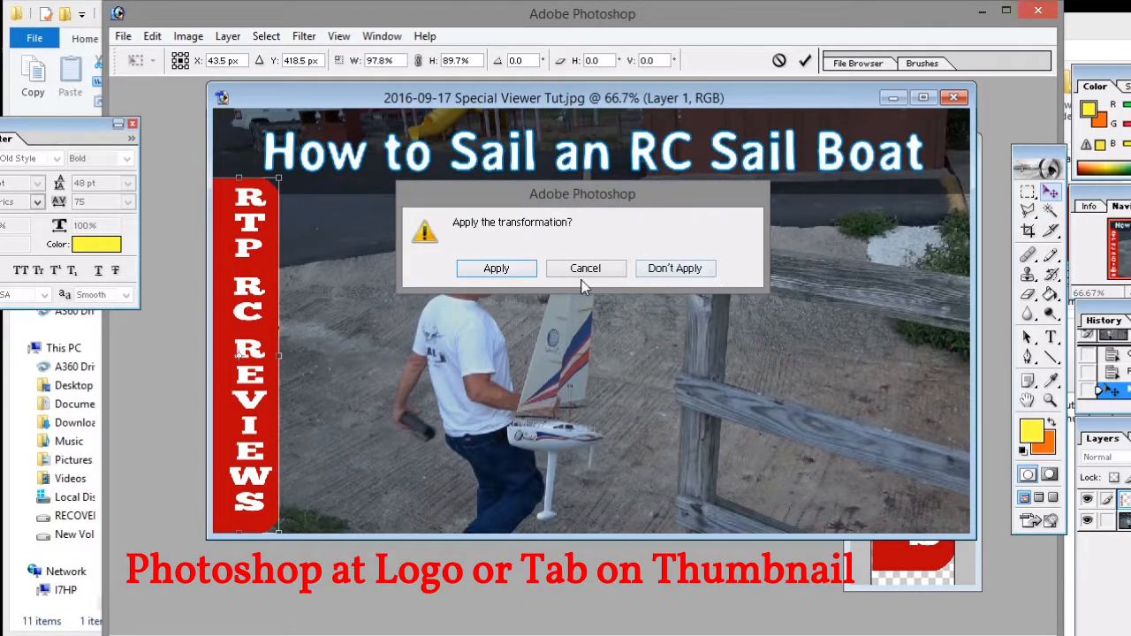
left_click(508, 268)
left_click_drag(267, 324, 256, 318)
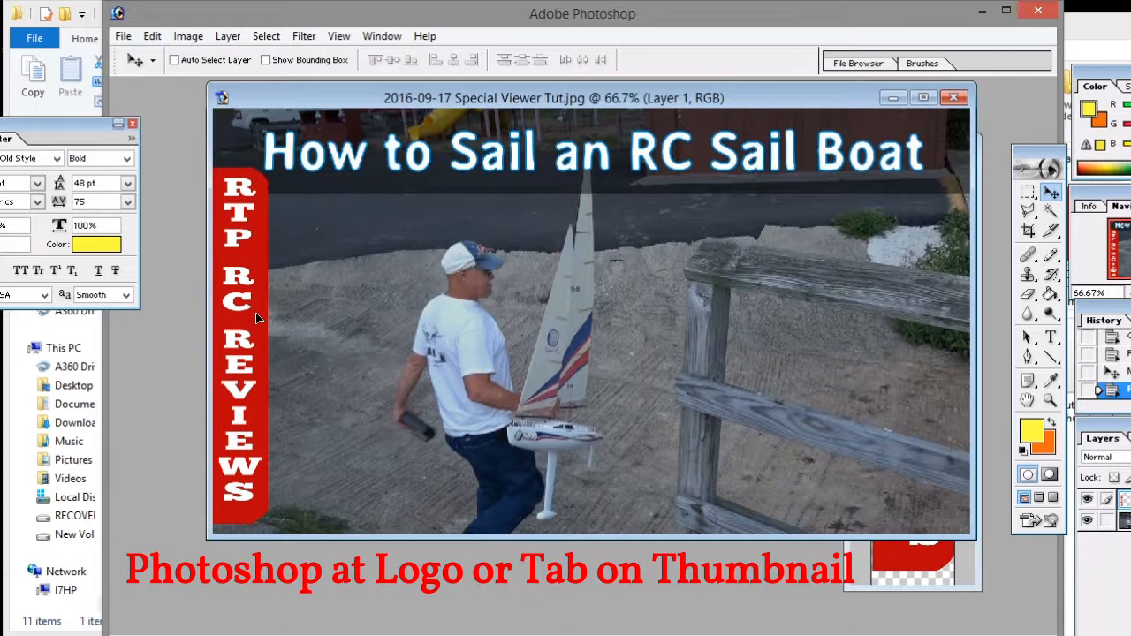
Save the tabbed thumbnail over '2016-09-17 Special Viewer Tut.jpg' as a quality-12 progressive JPEG, then return to YouTube
left_click_drag(258, 318, 258, 318)
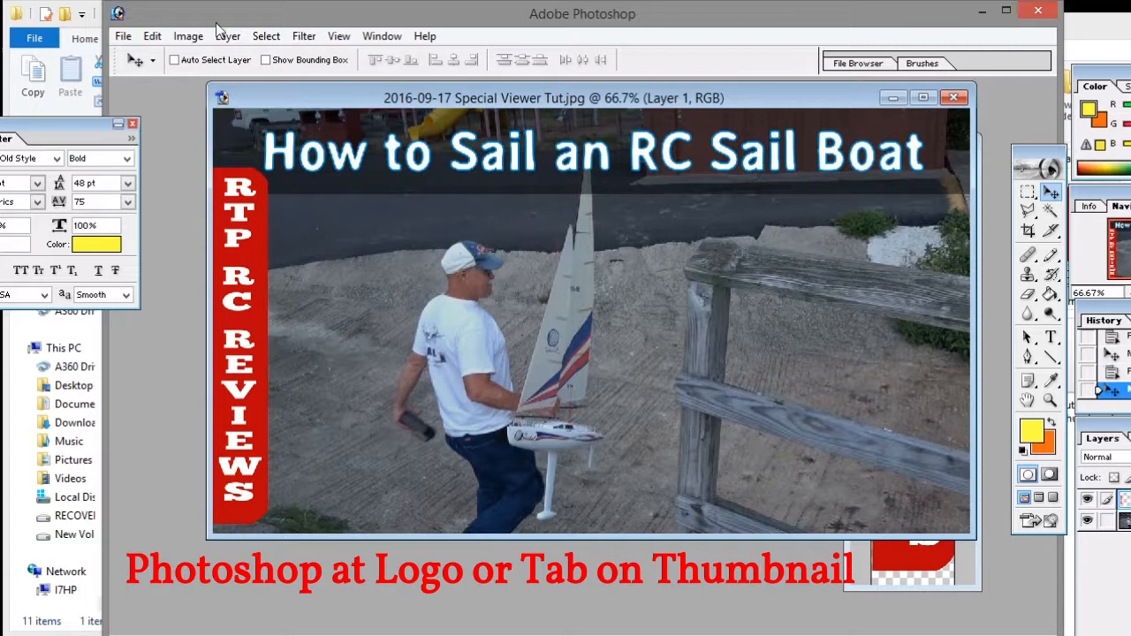
left_click(122, 37)
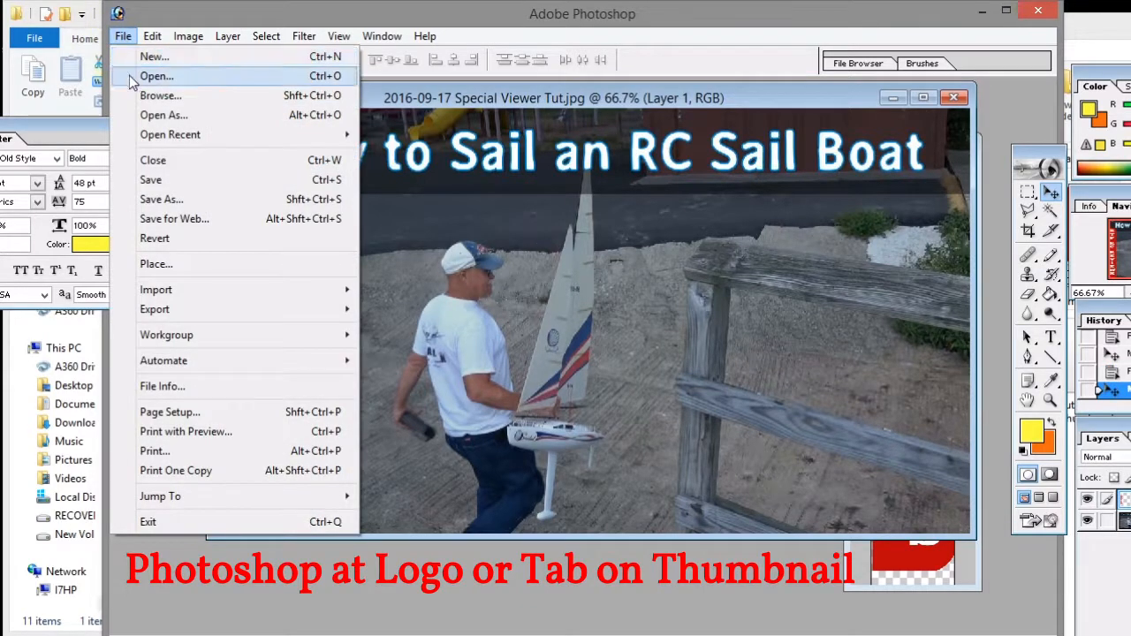
left_click(157, 178)
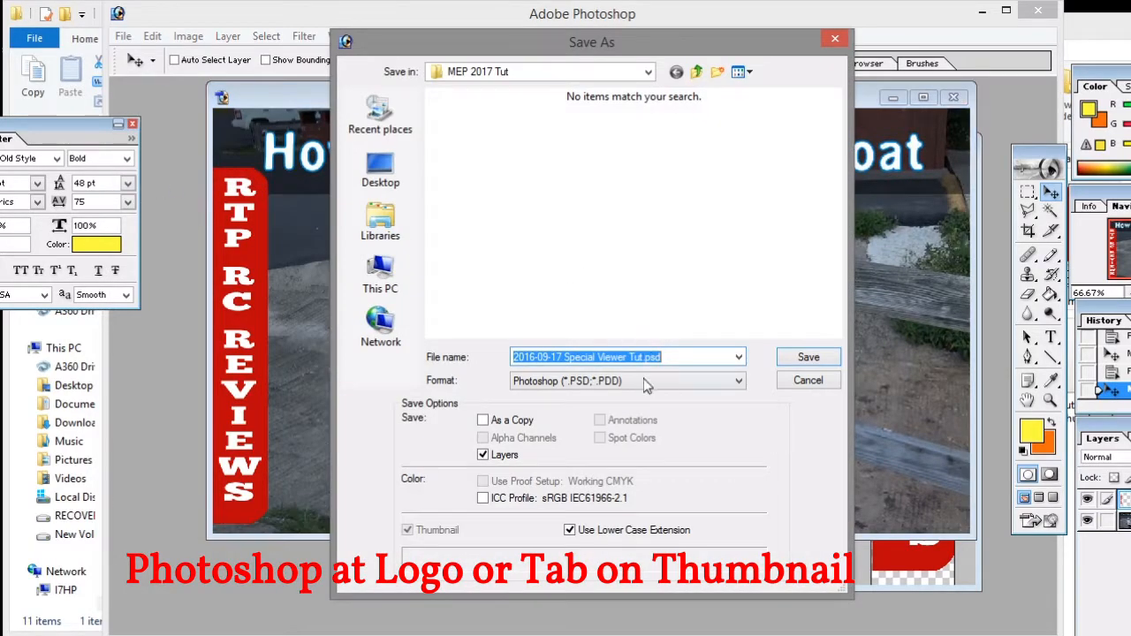
left_click(738, 383)
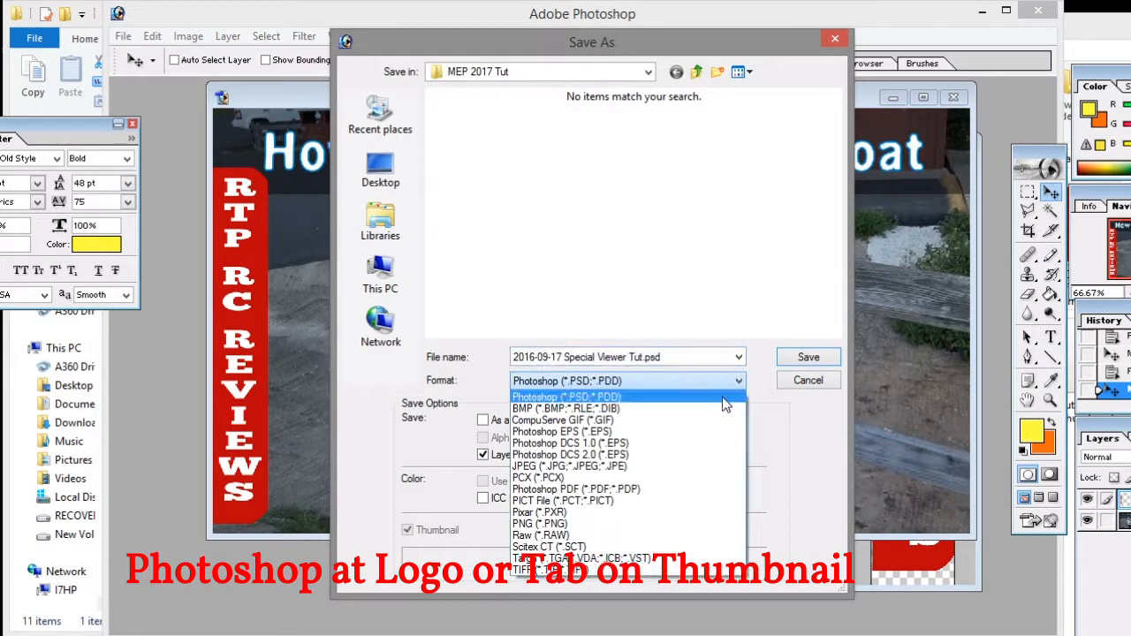
left_click(613, 466)
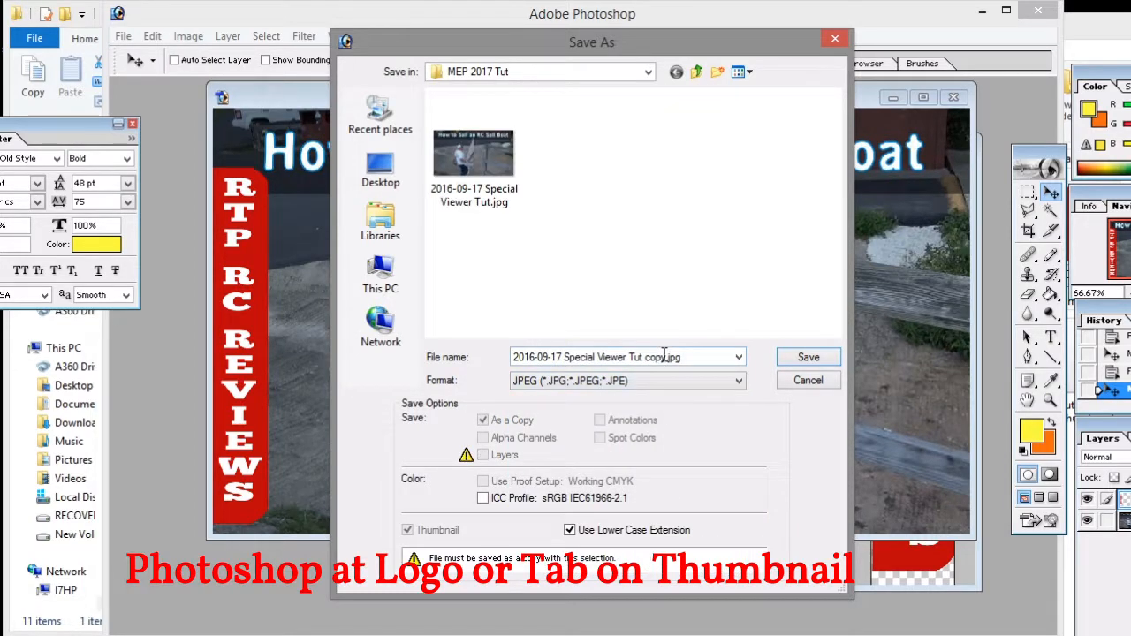
left_click(463, 182)
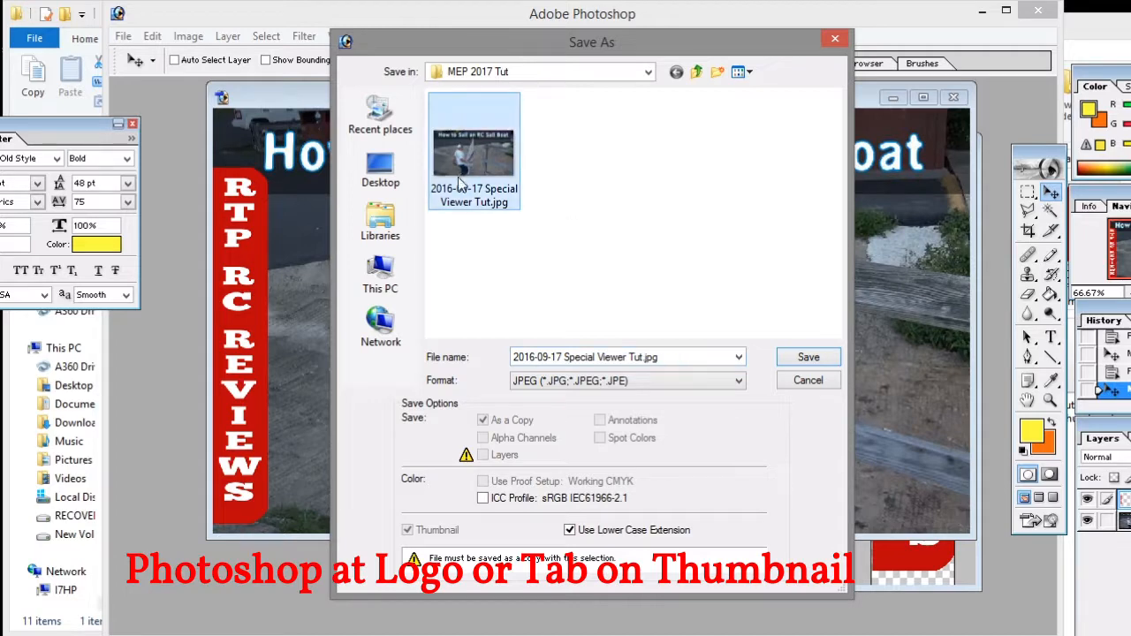
left_click(806, 359)
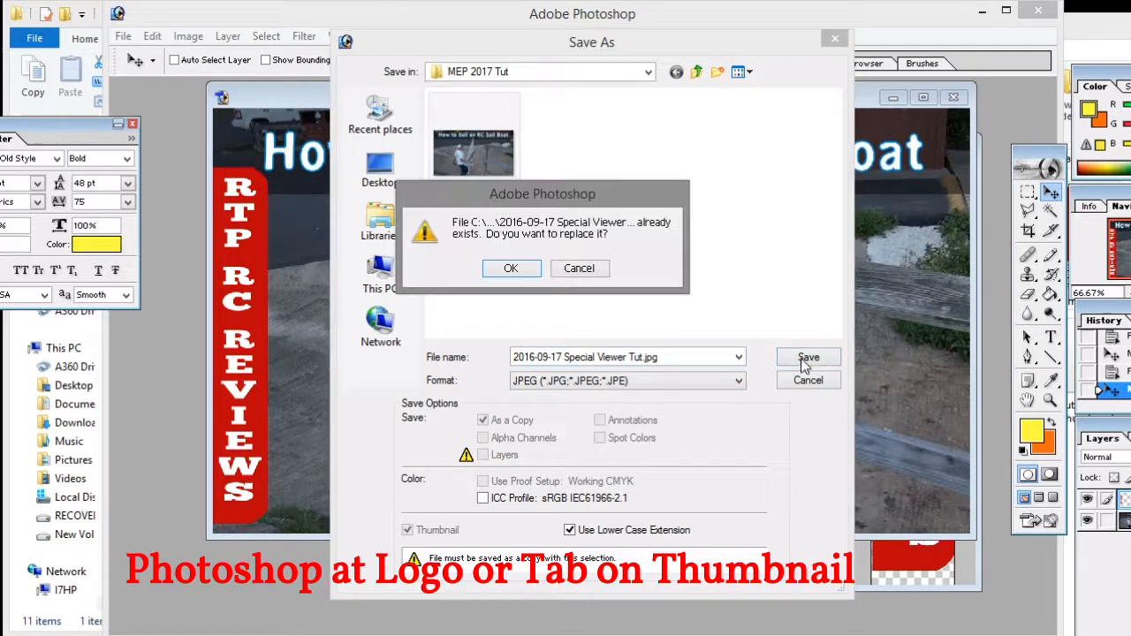
left_click(513, 267)
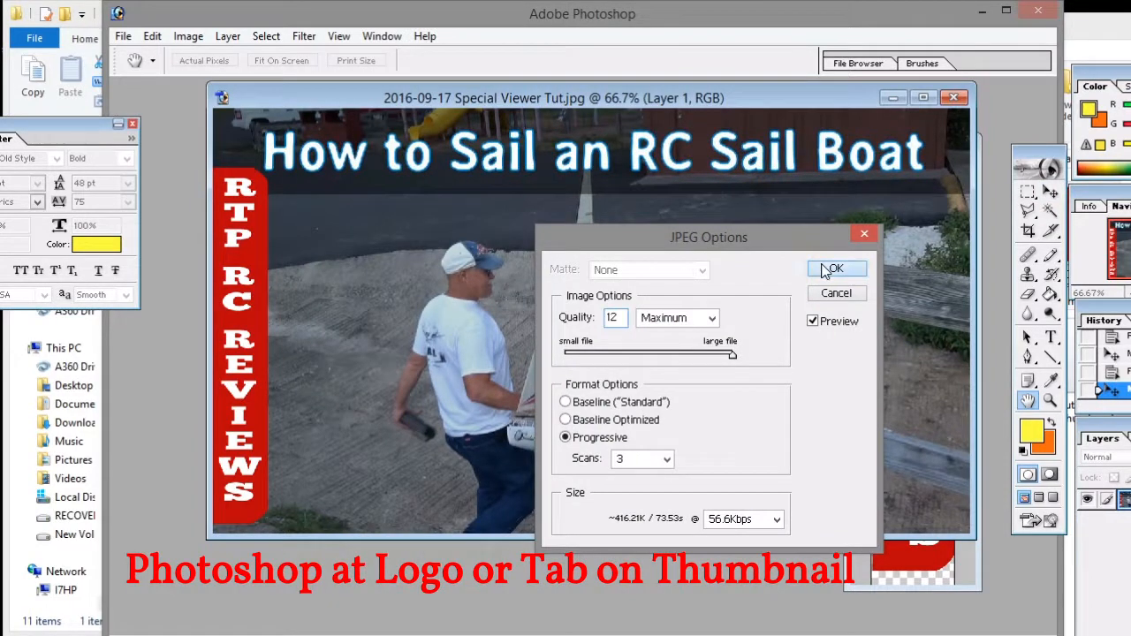
left_click(834, 268)
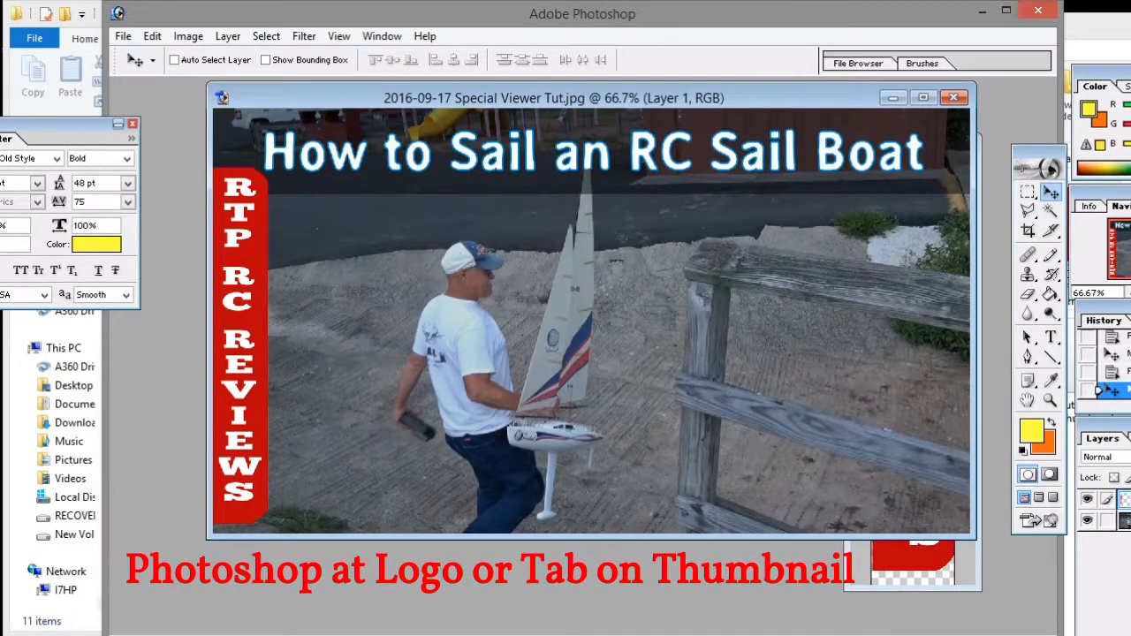
left_click(347, 632)
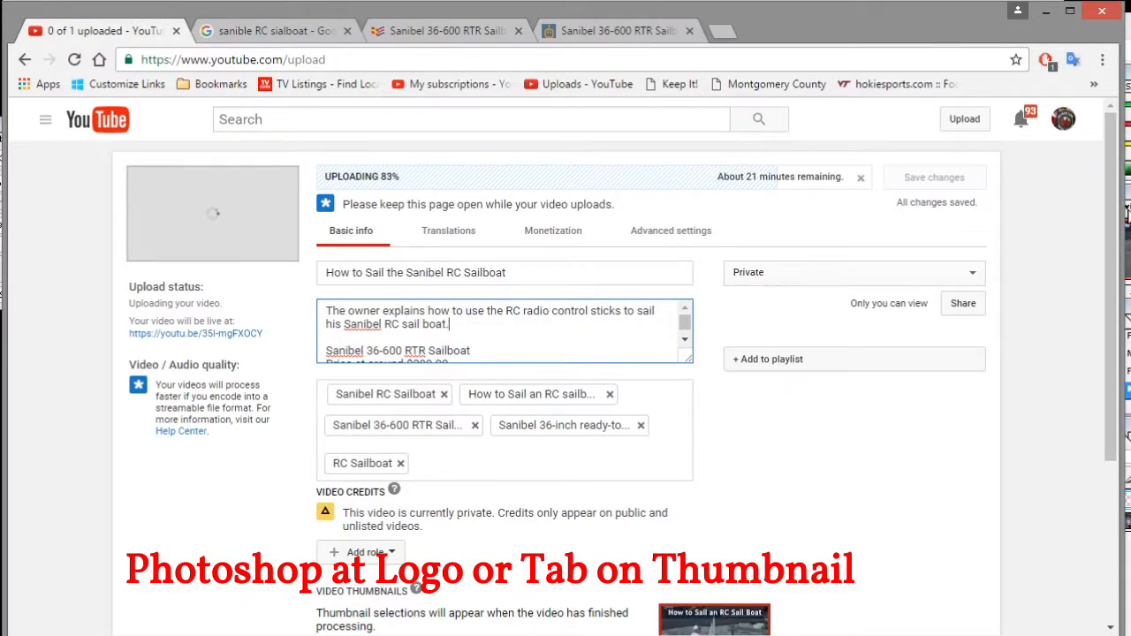
Upload '2016-09-17 Special Viewer Tut.jpg' as the video's custom thumbnail and save the changes
scroll(1111, 240, "down", 3)
mouse_move(725, 431)
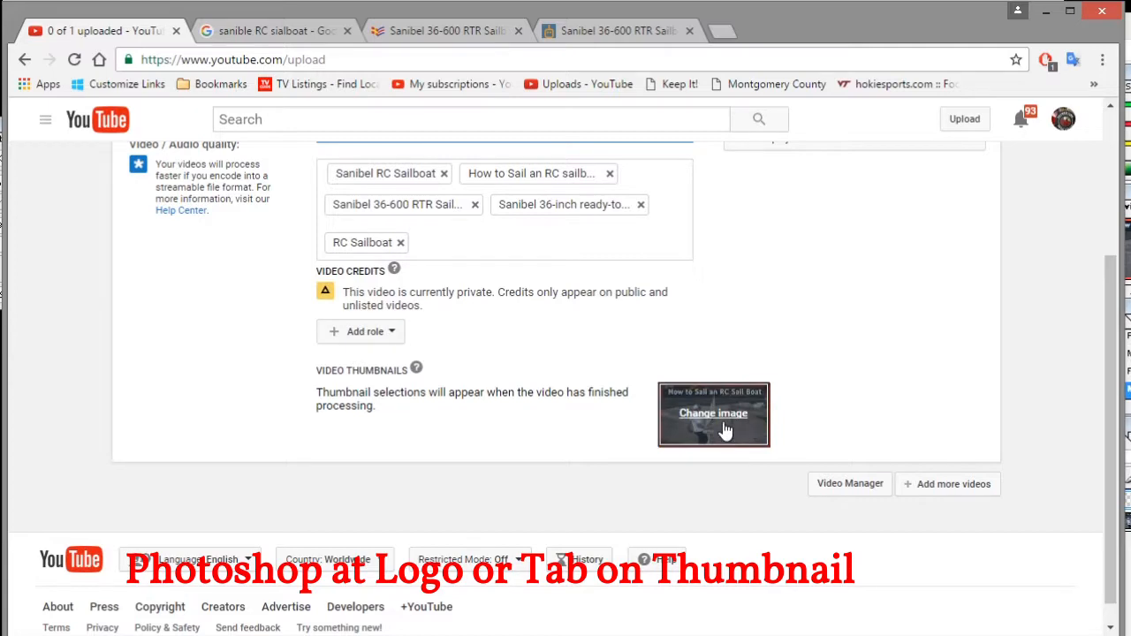
left_click(718, 423)
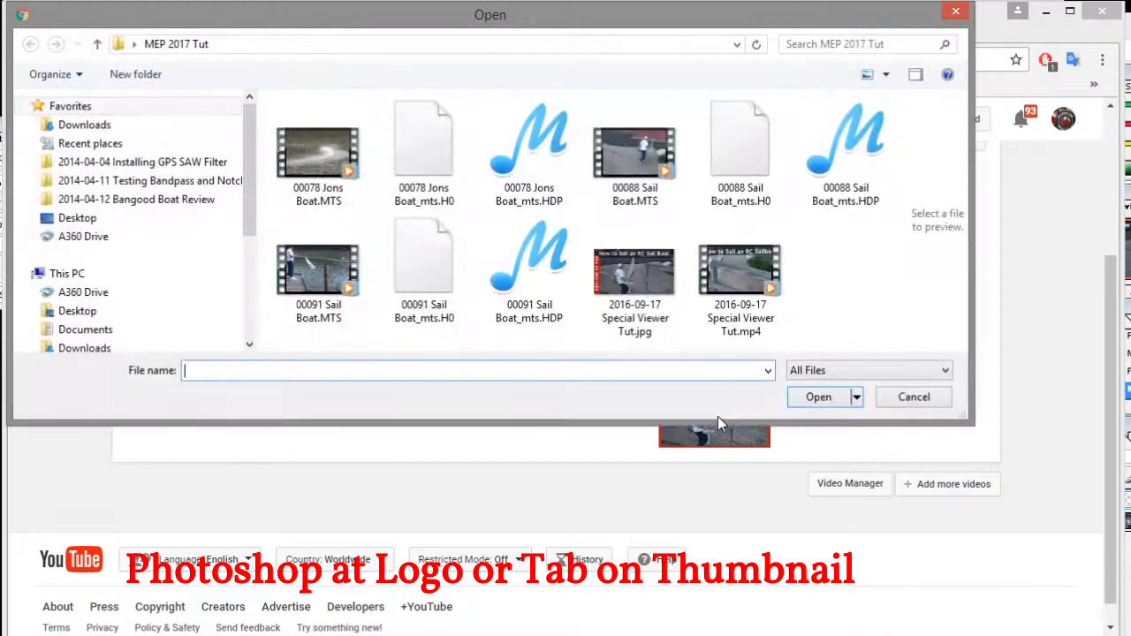
left_click(627, 275)
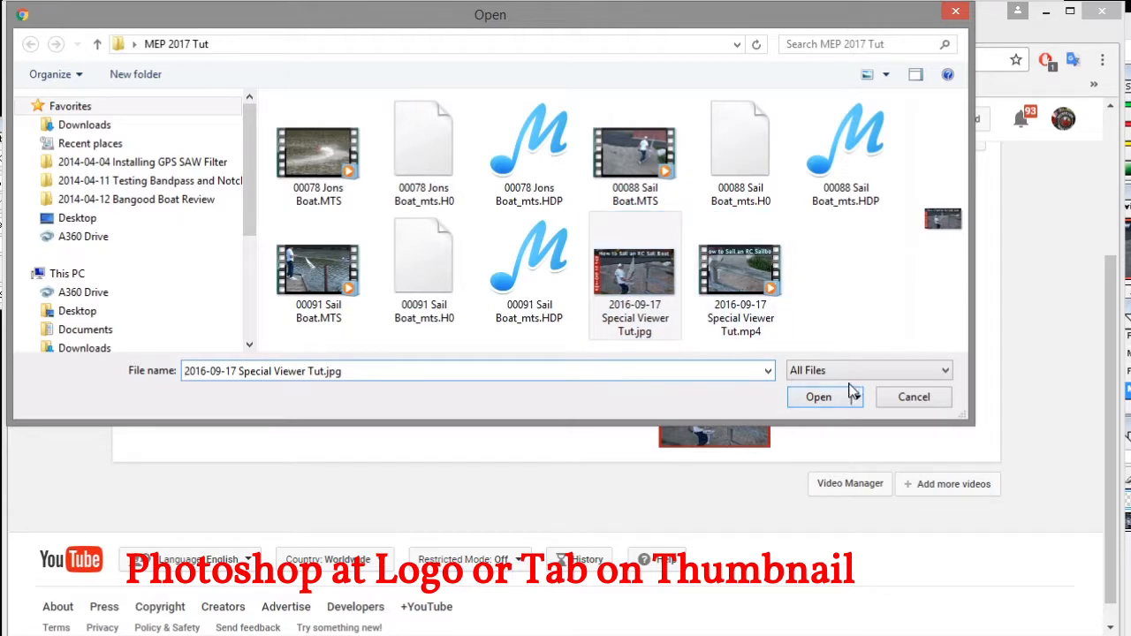
left_click(816, 397)
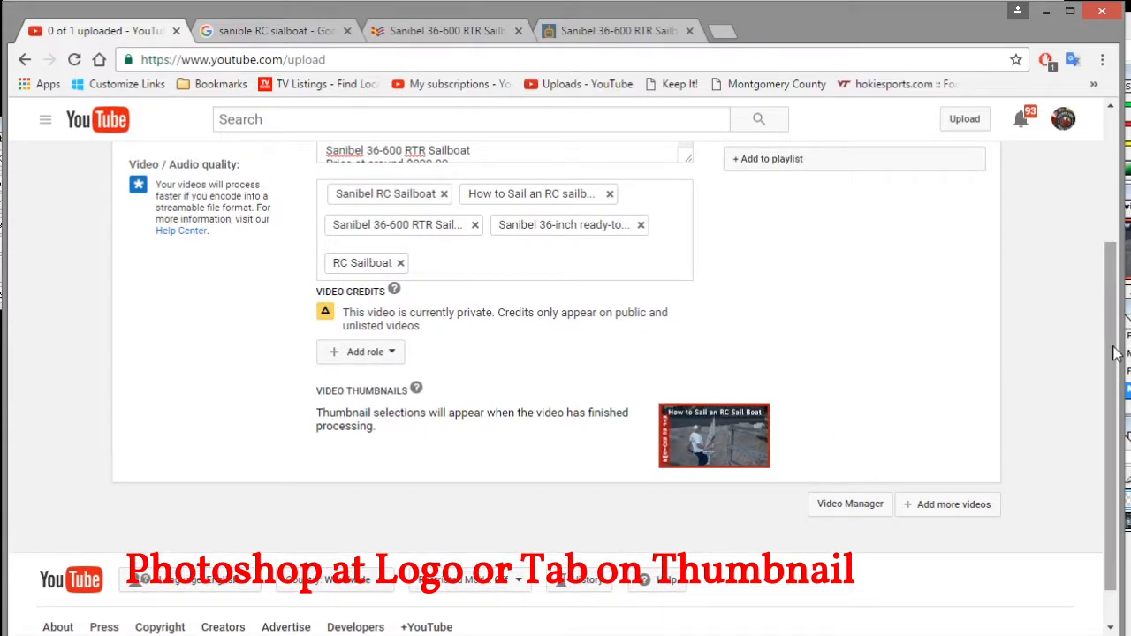
scroll(1115, 353, "up", 3)
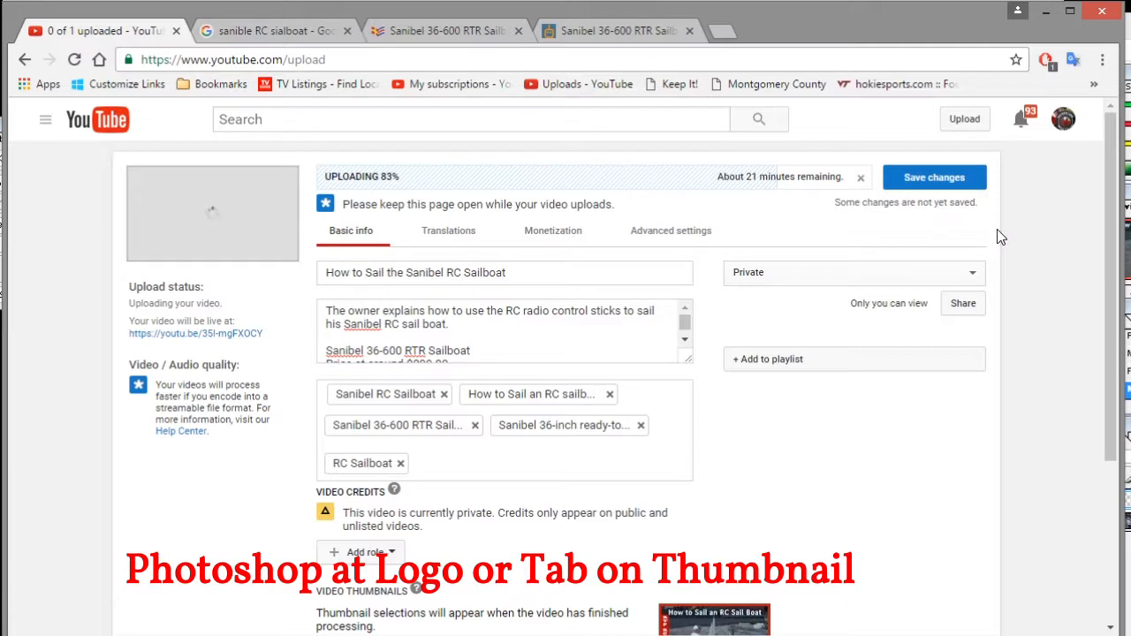
left_click(917, 177)
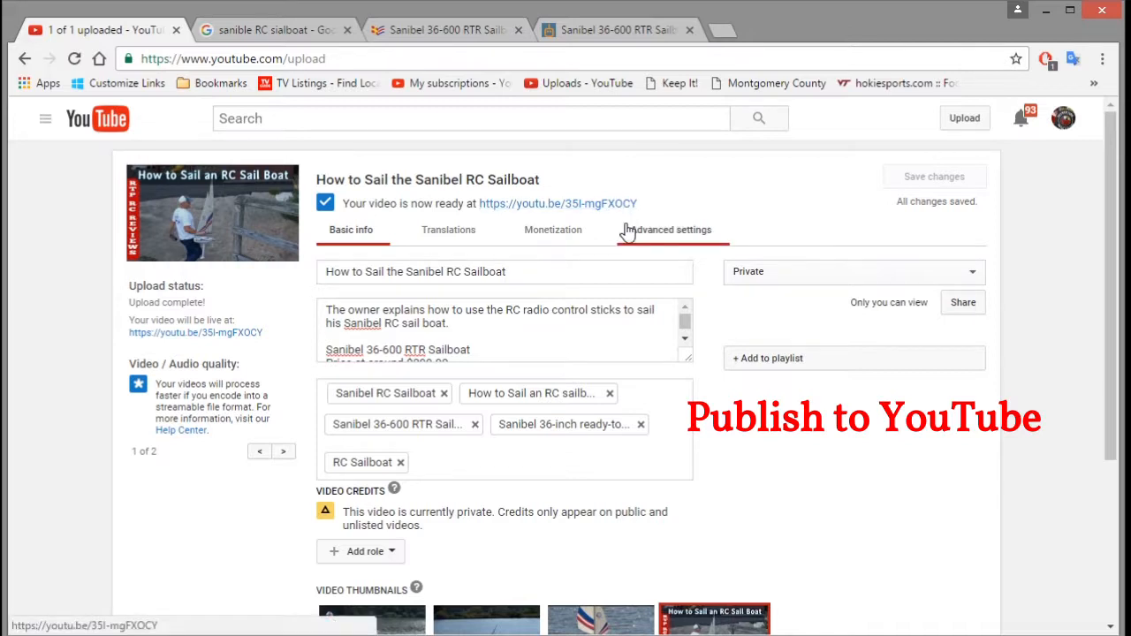
Paste the video's youtu.be link on a new line after 'sail boat.' in the description
left_click_drag(643, 210, 483, 210)
key("ctrl+c")
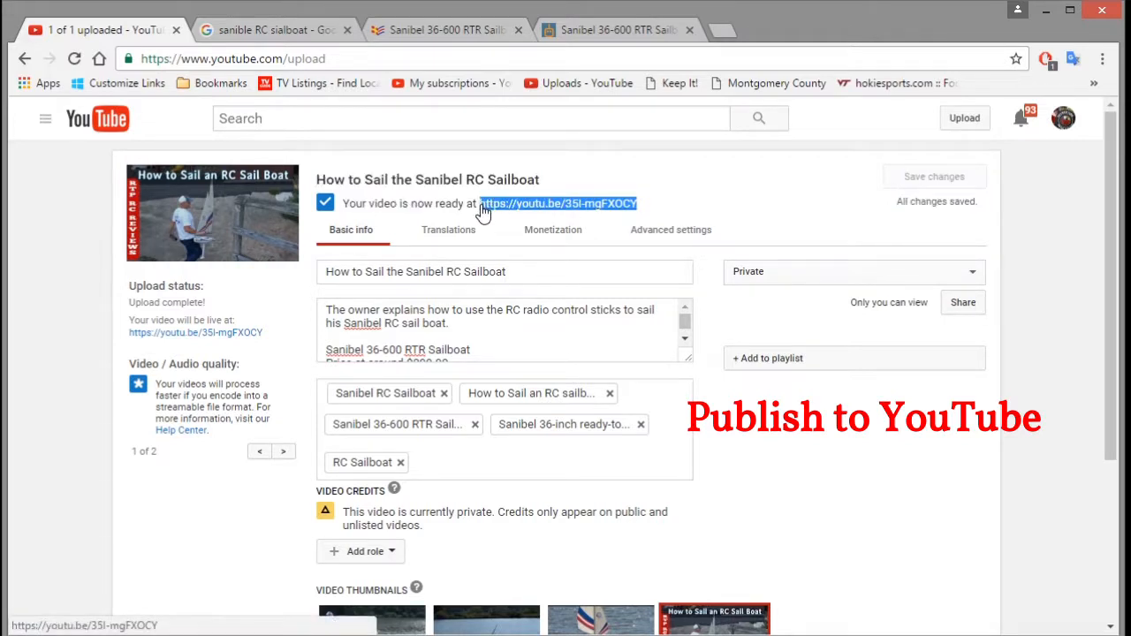
left_click(453, 323)
key("Return")
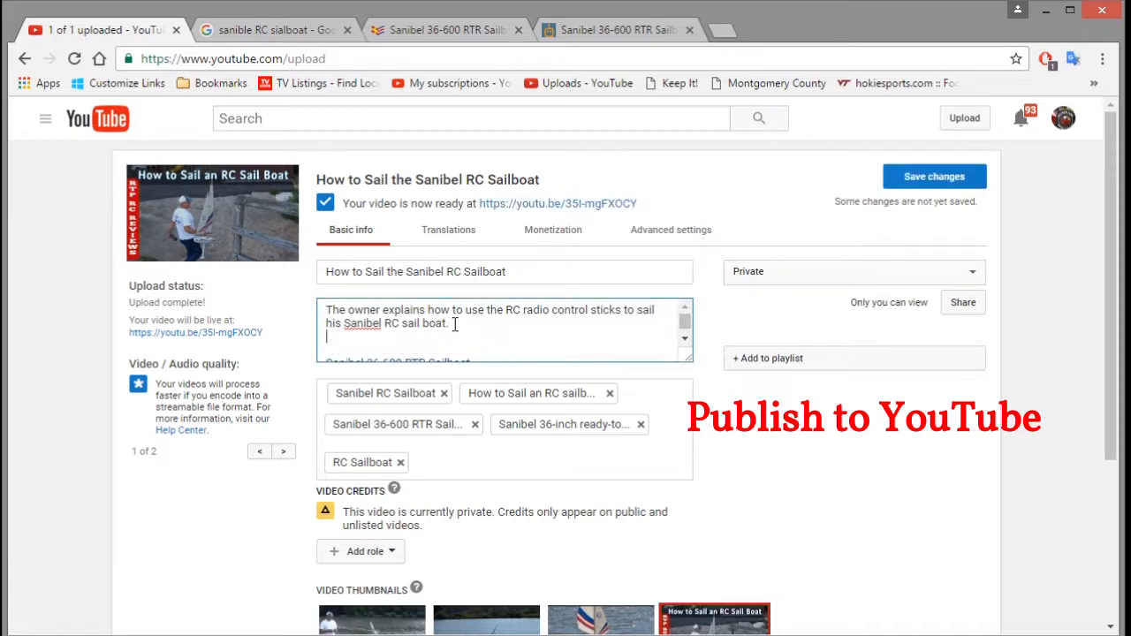
key("ctrl+v")
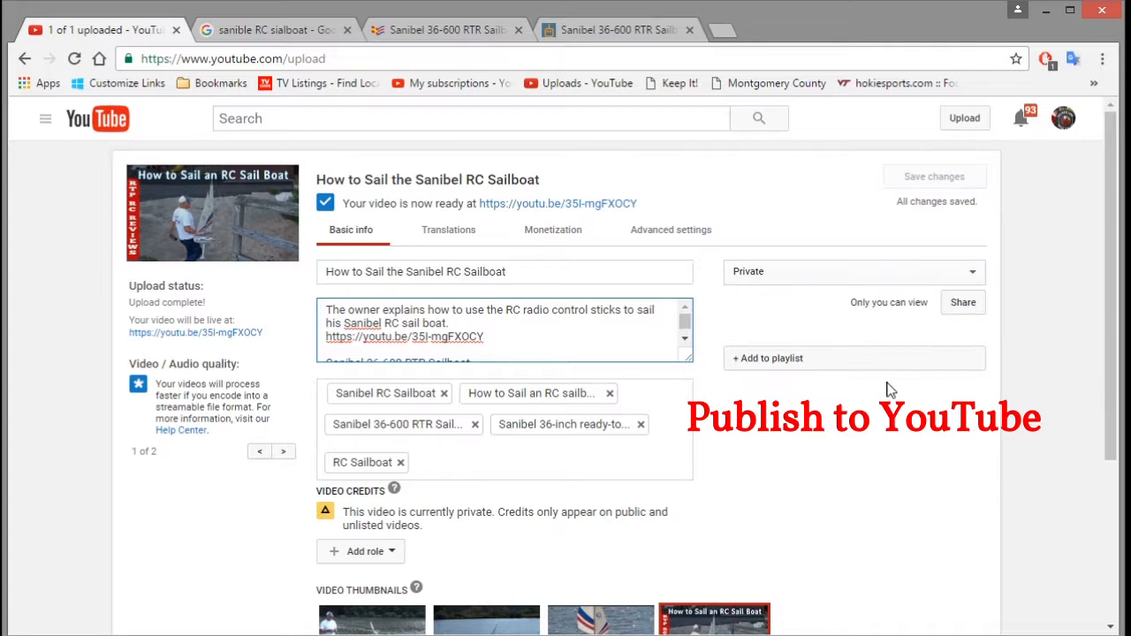
Set the video's privacy to Public and paste its title into the share message
left_click(972, 274)
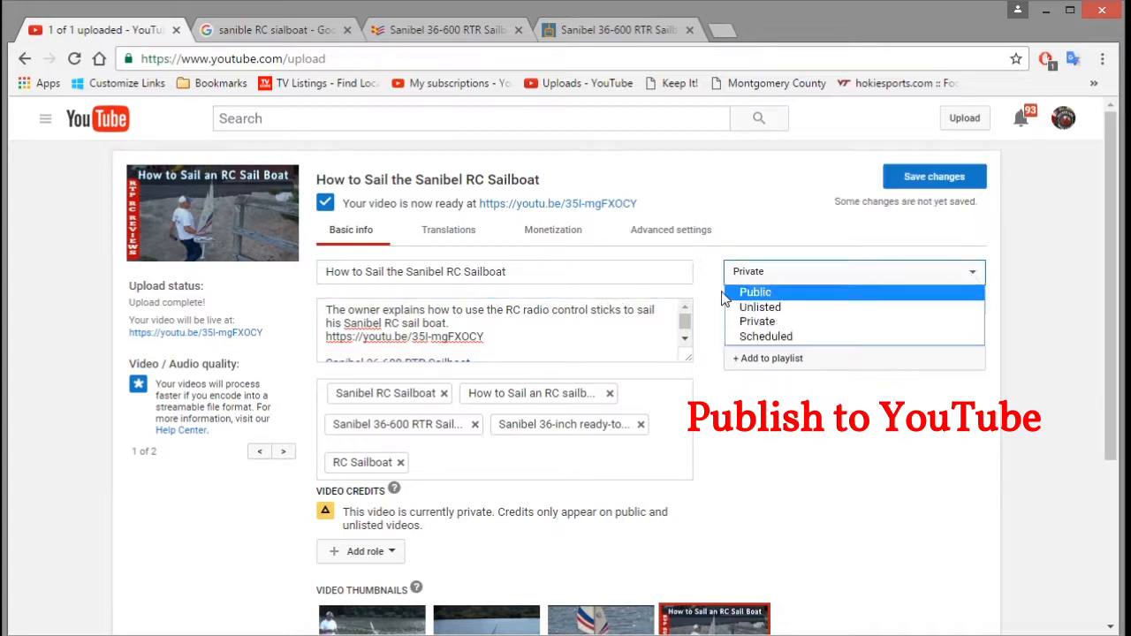
left_click(758, 293)
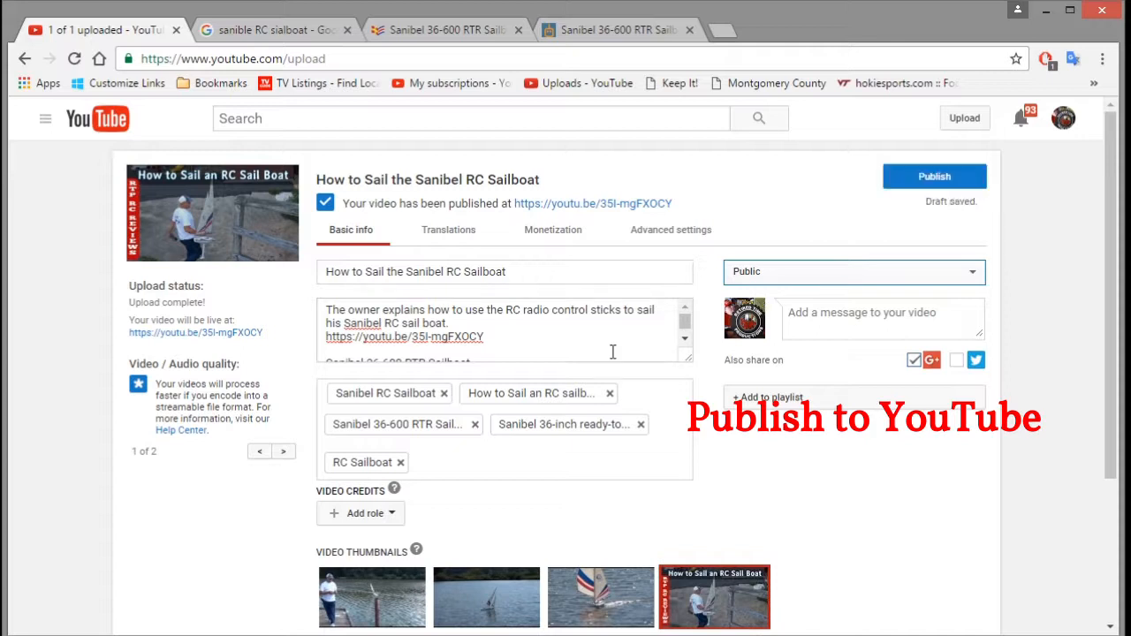
left_click_drag(510, 273, 292, 256)
key("ctrl+c")
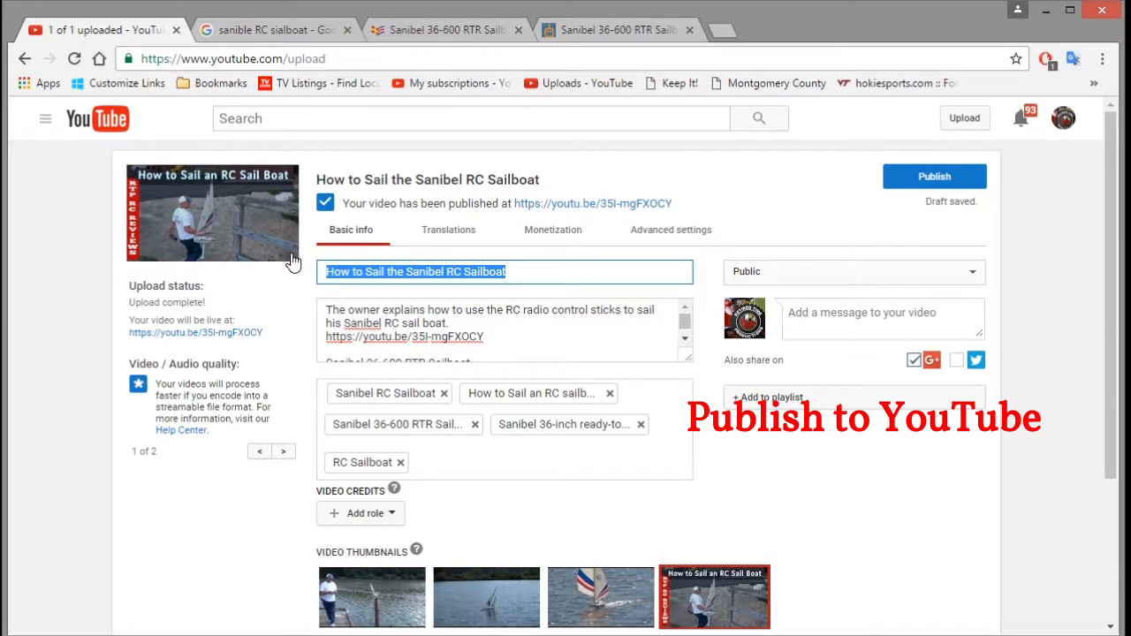
left_click(806, 312)
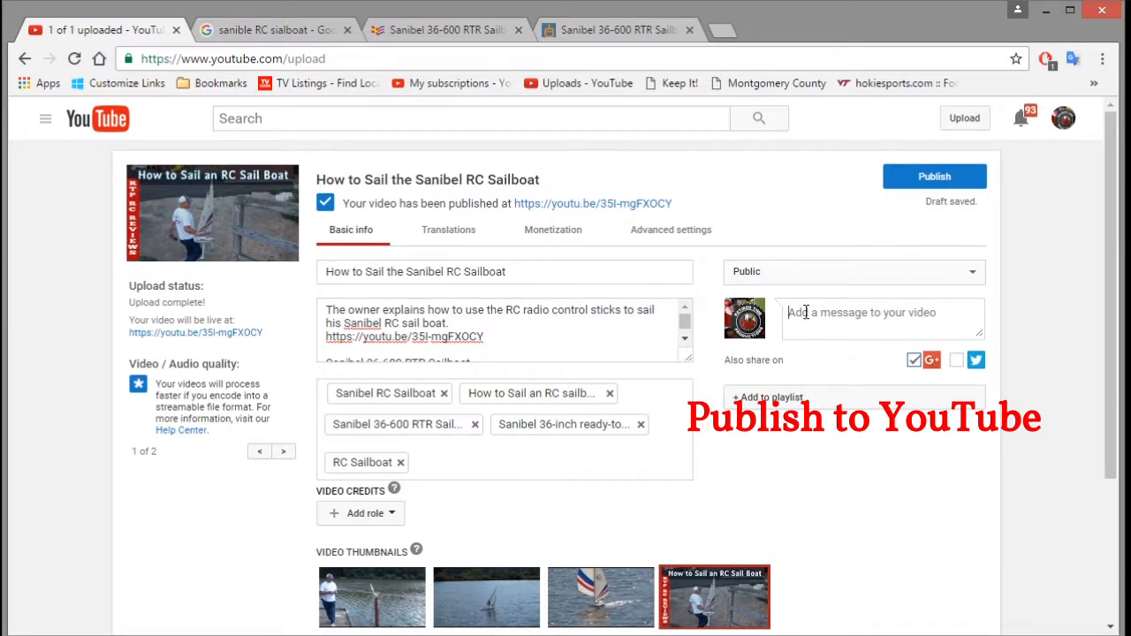
key("ctrl+v")
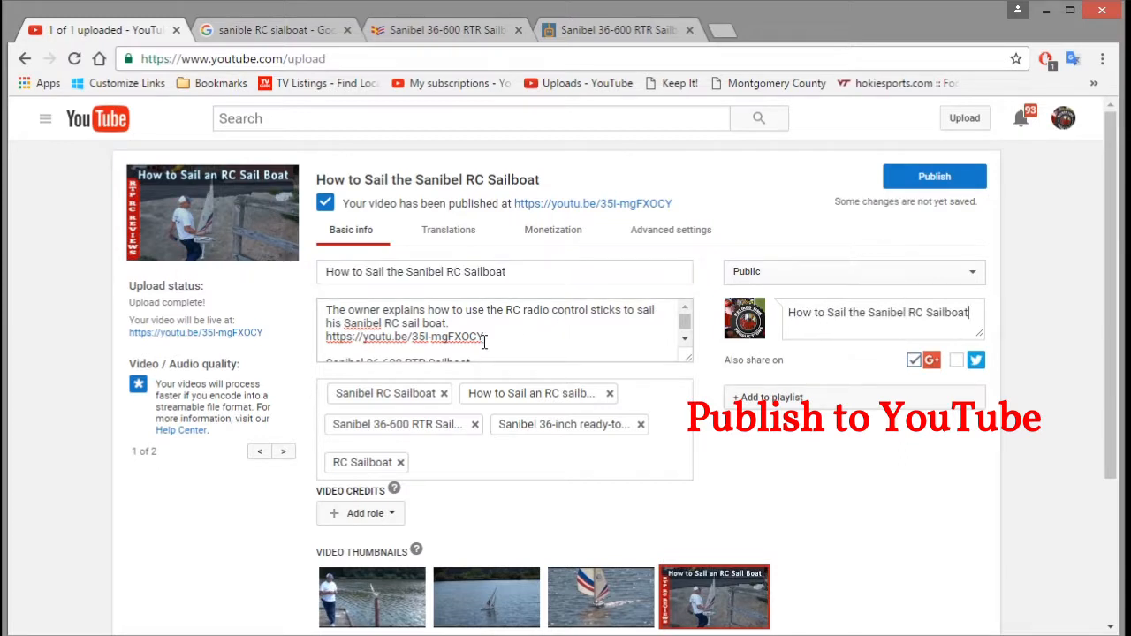
Add the youtu.be link as a second line of the share message and publish
left_click_drag(485, 340, 323, 341)
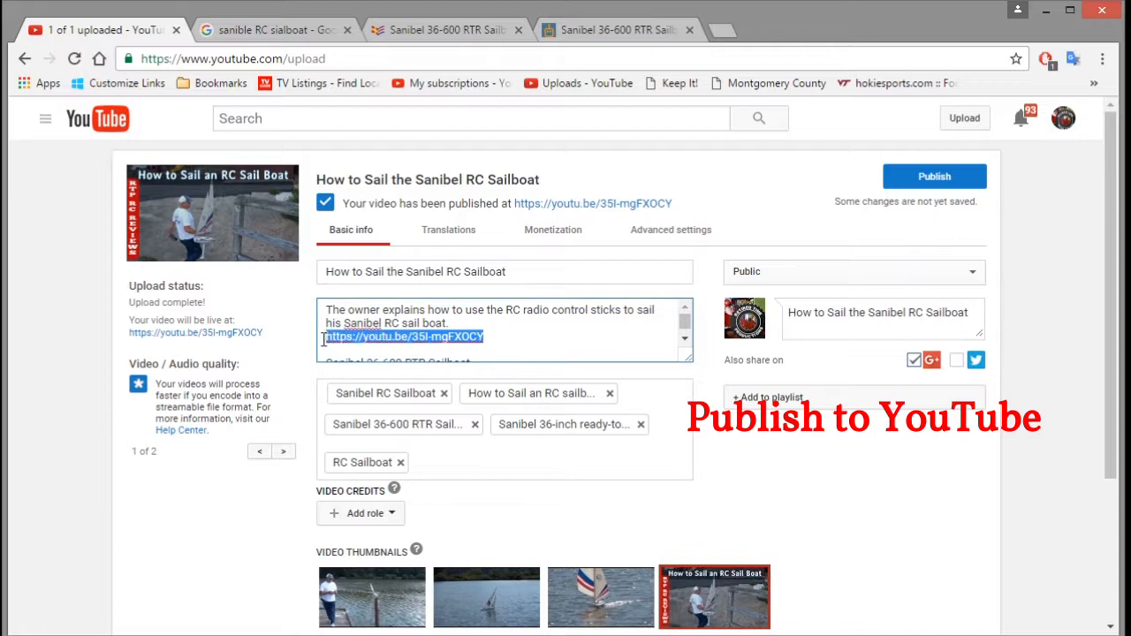
left_click(791, 320)
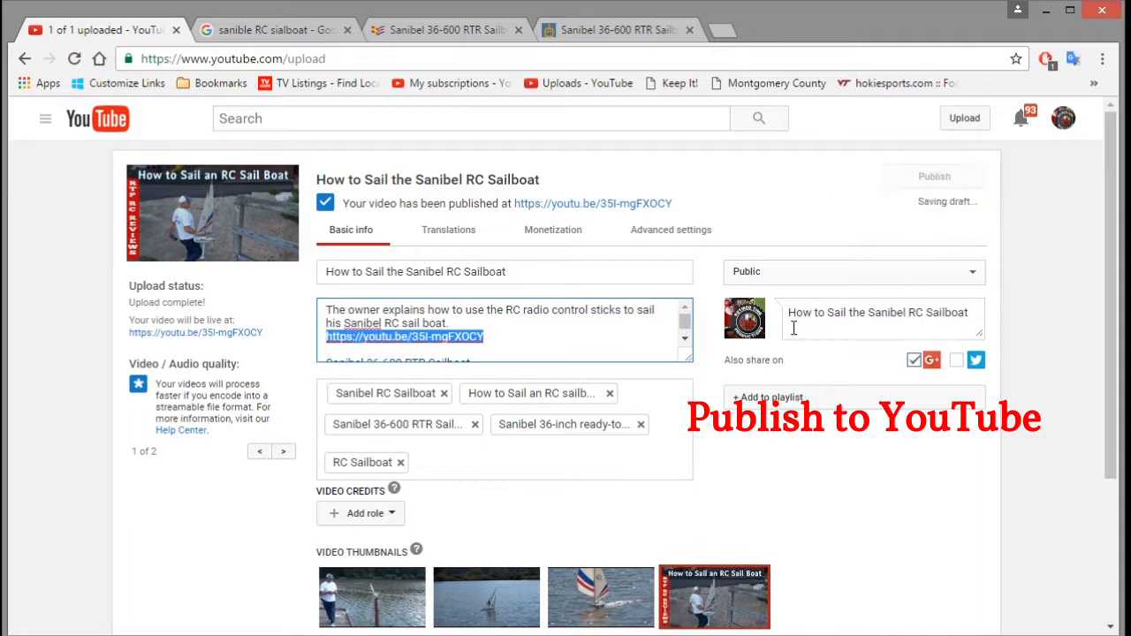
left_click(970, 313)
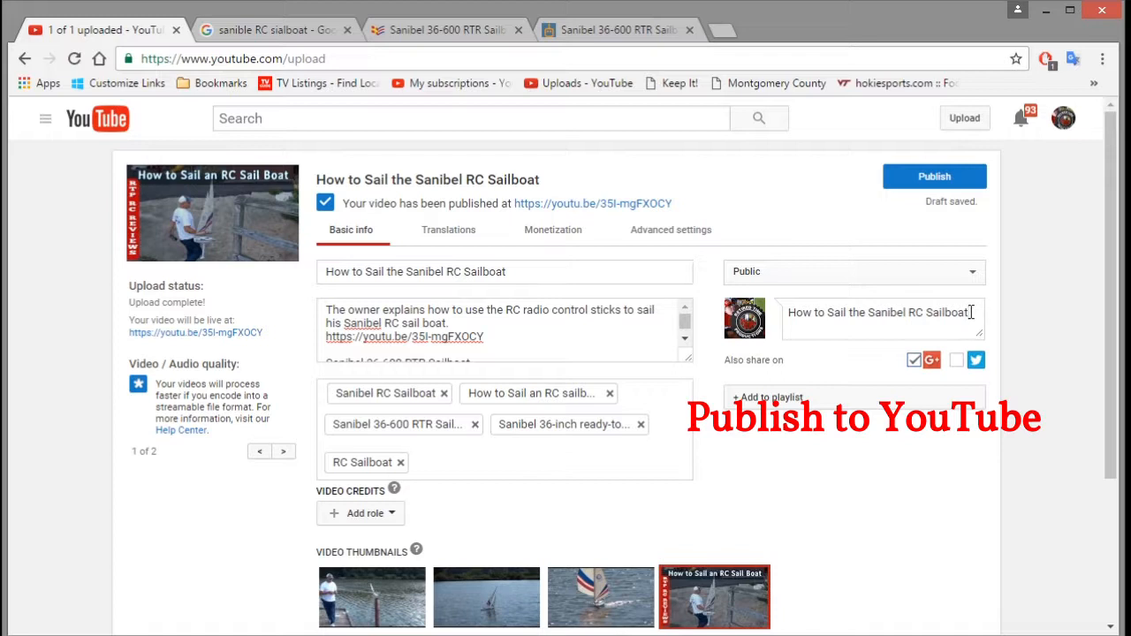
key("Return")
type("https://youtu.be/35I-mgFXOCY")
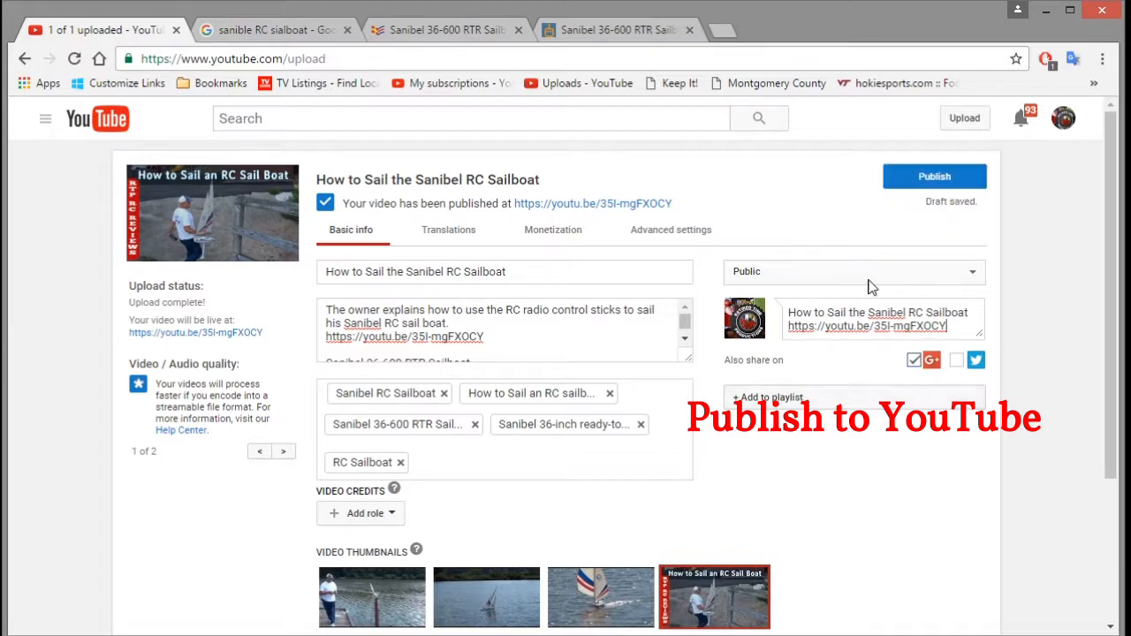
left_click(916, 180)
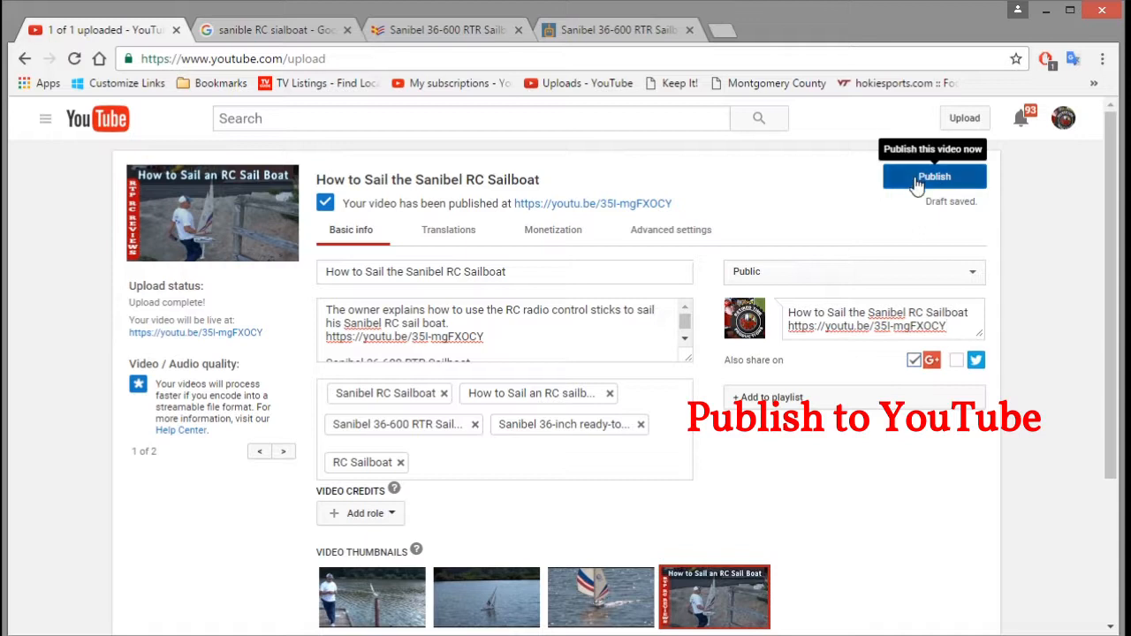